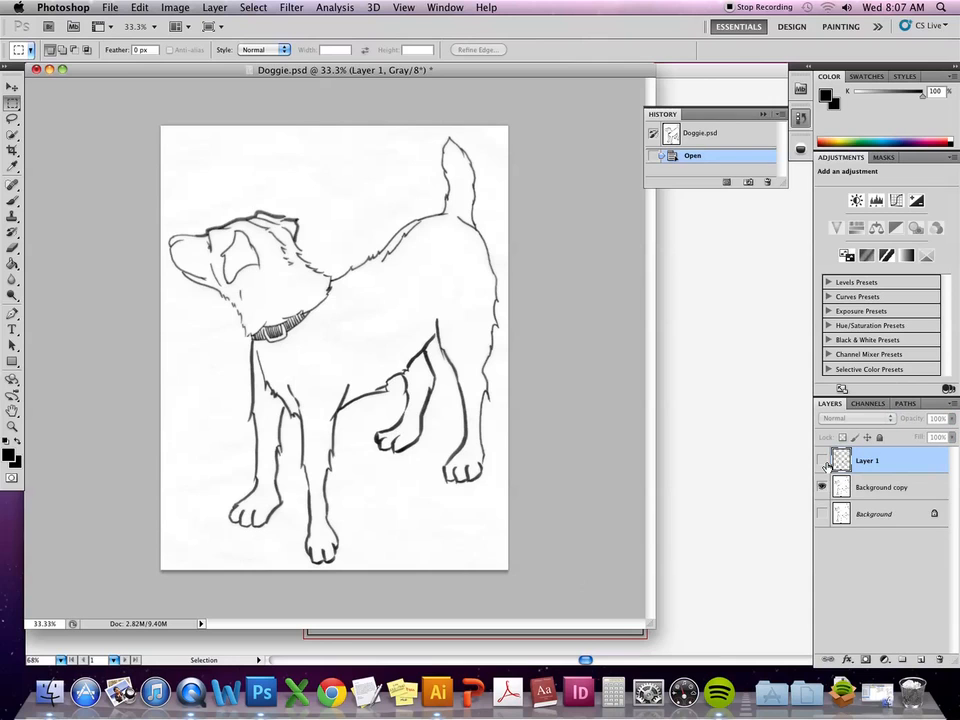
Start a Levels adjustment on the Background copy layer, setting the input levels to 51, 1.25 and 239.
{"action": "left_click", "coordinate": [883, 490]}
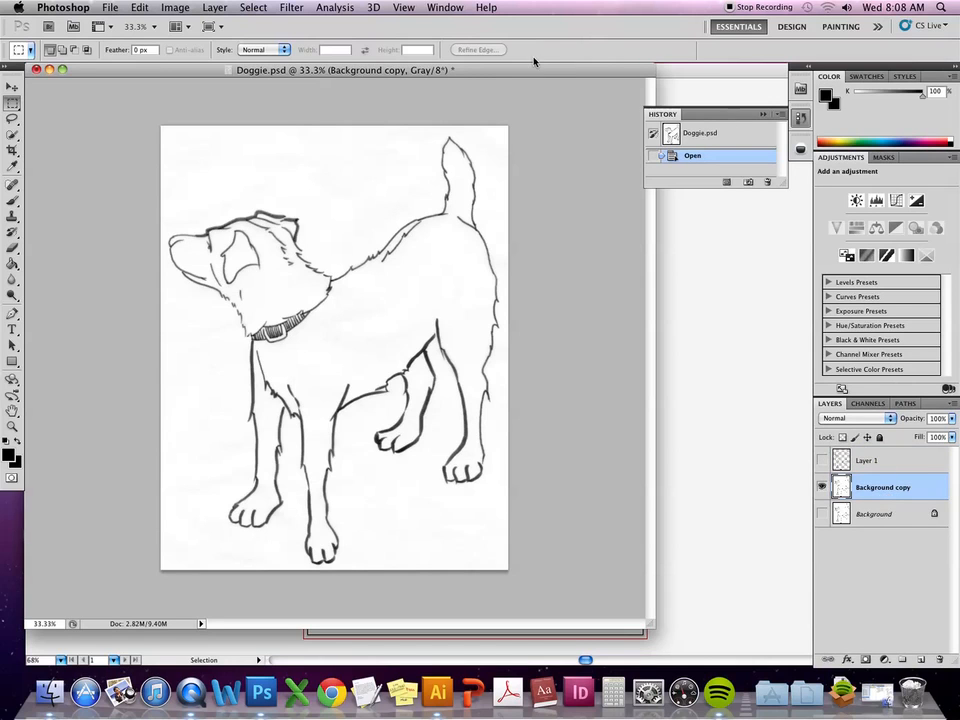
{"action": "left_click", "coordinate": [175, 8]}
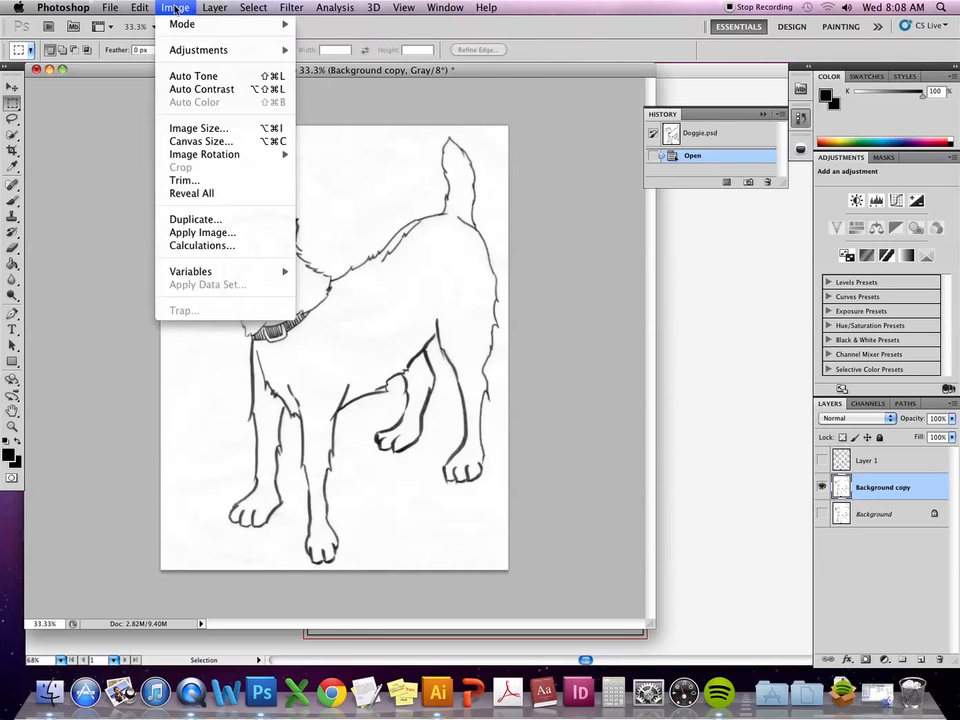
{"action": "mouse_move", "coordinate": [140, 48]}
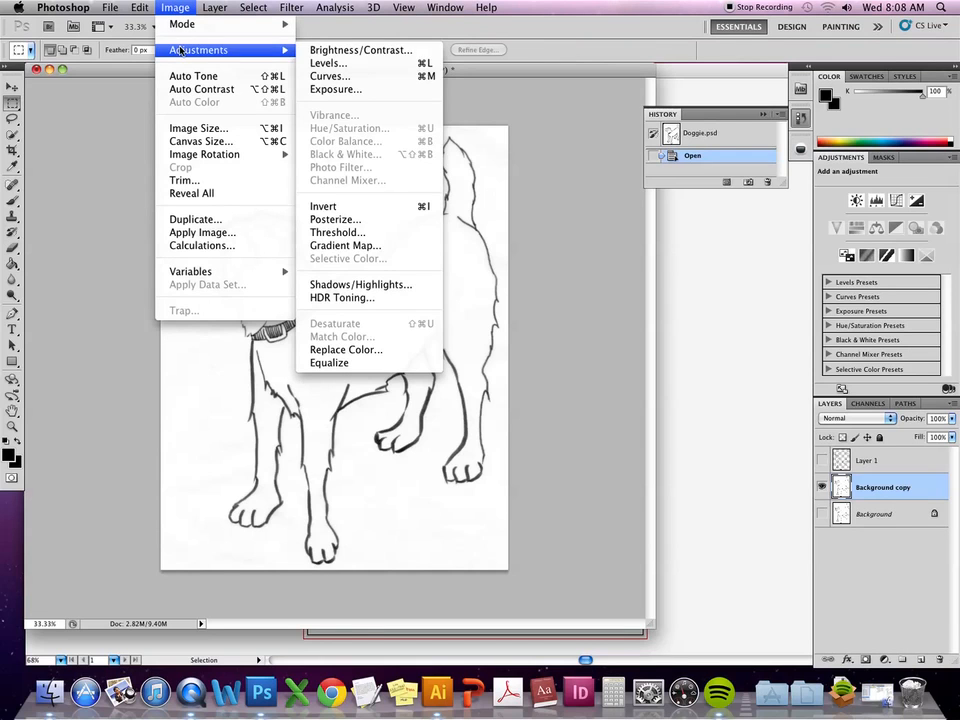
{"action": "left_click", "coordinate": [328, 63]}
{"action": "left_click_drag", "start_coordinate": [407, 329], "coordinate": [432, 331]}
{"action": "left_click_drag", "start_coordinate": [581, 329], "coordinate": [570, 333]}
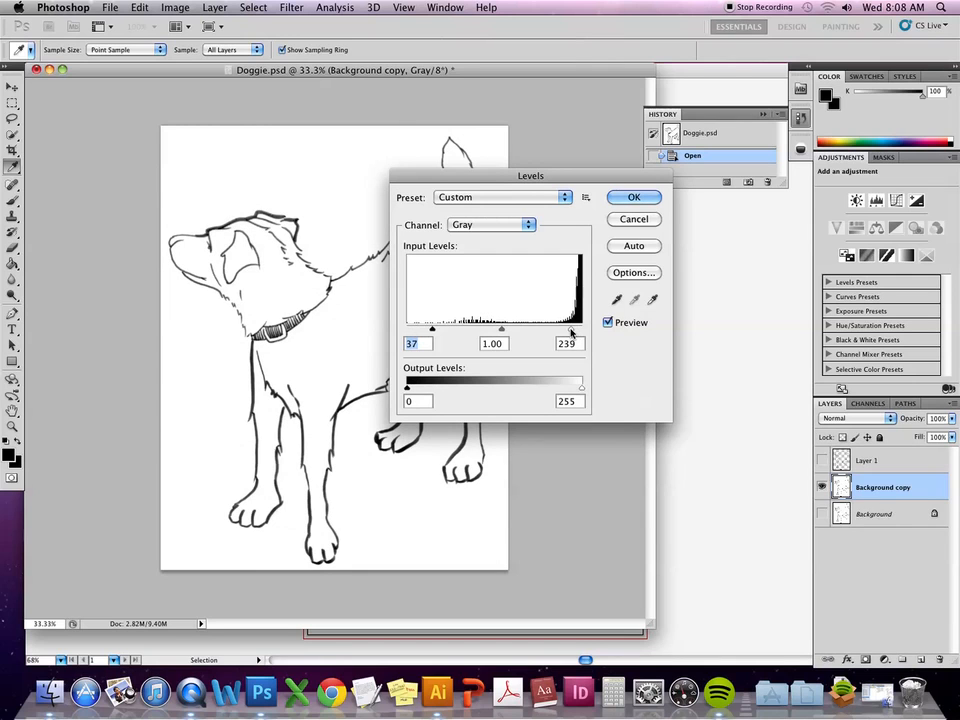
{"action": "left_click_drag", "start_coordinate": [433, 331], "coordinate": [442, 331]}
{"action": "left_click_drag", "start_coordinate": [505, 330], "coordinate": [496, 330]}
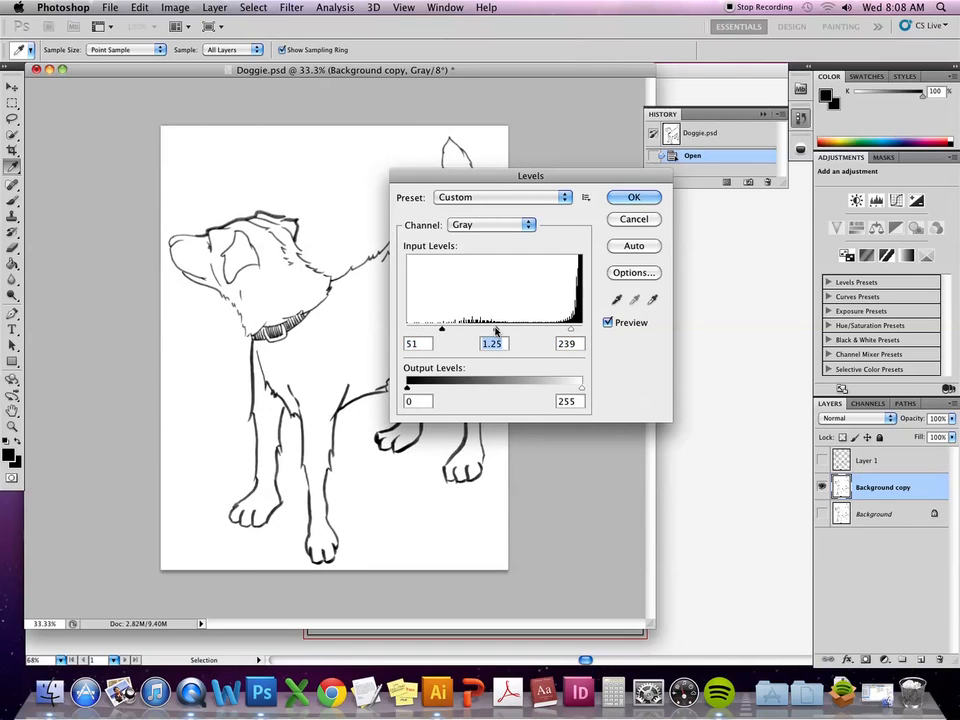
Strengthen the line art in Levels with black input 86, midtone near 1.00 and white input 213, and apply it.
{"action": "left_click_drag", "start_coordinate": [490, 180], "coordinate": [505, 185]}
{"action": "left_click_drag", "start_coordinate": [457, 332], "coordinate": [477, 333]}
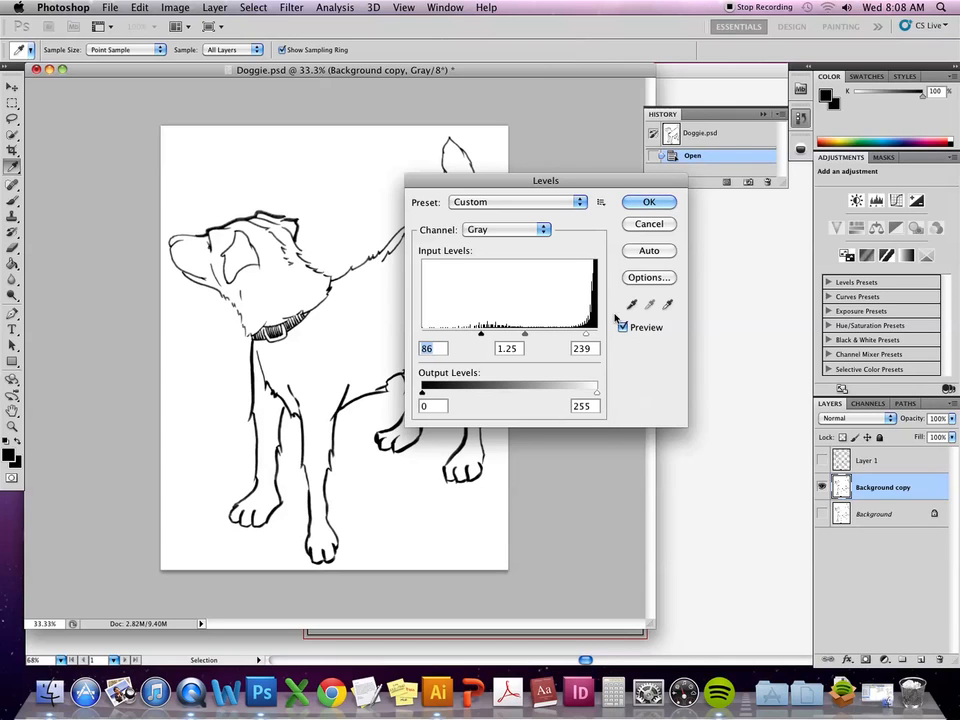
{"action": "left_click_drag", "start_coordinate": [587, 336], "coordinate": [571, 336]}
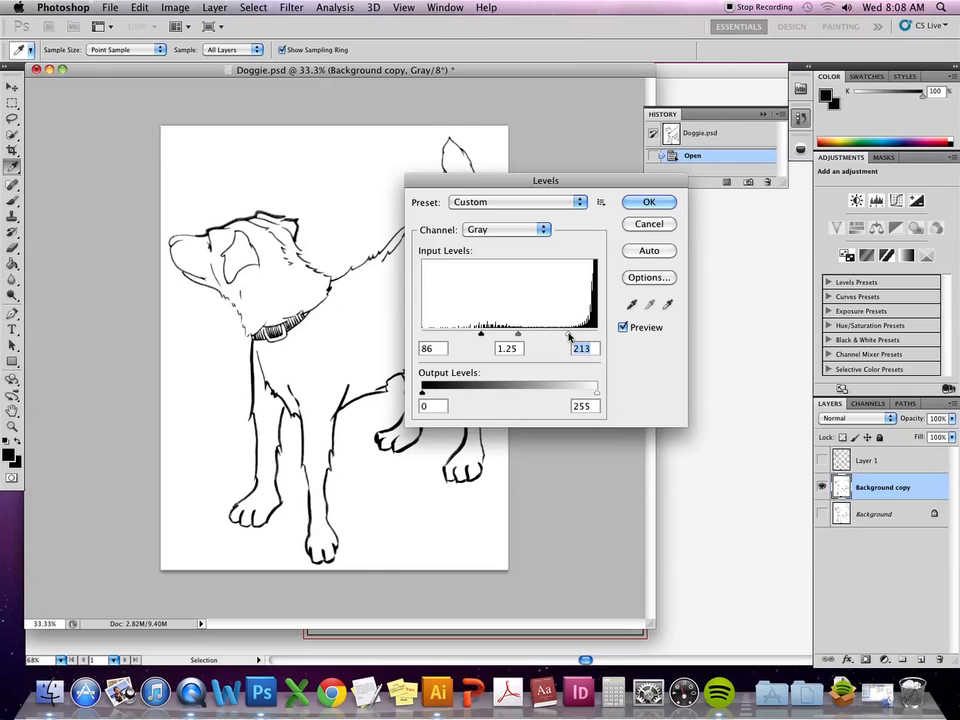
{"action": "left_click_drag", "start_coordinate": [518, 335], "coordinate": [527, 340]}
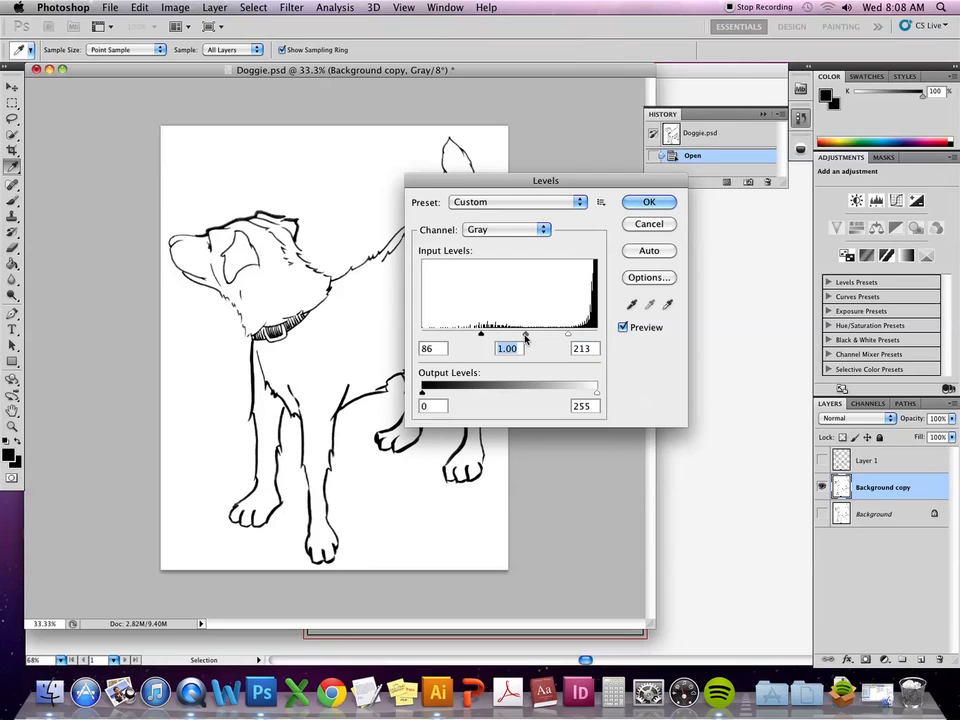
{"action": "left_click_drag", "start_coordinate": [553, 184], "coordinate": [530, 335]}
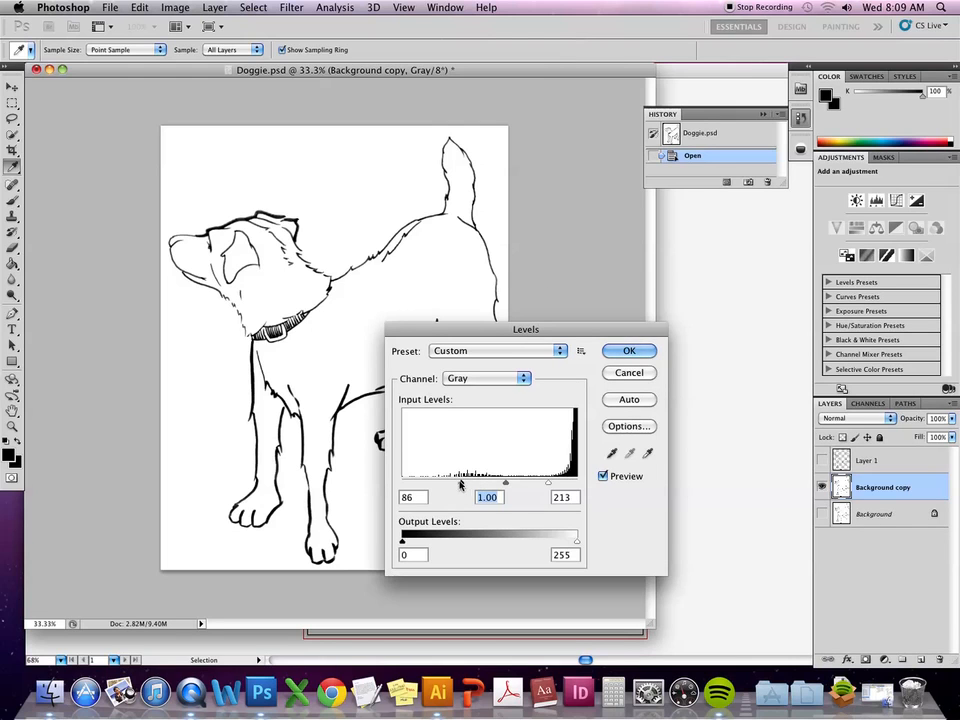
{"action": "left_click_drag", "start_coordinate": [504, 484], "coordinate": [502, 484]}
{"action": "left_click", "coordinate": [629, 349]}
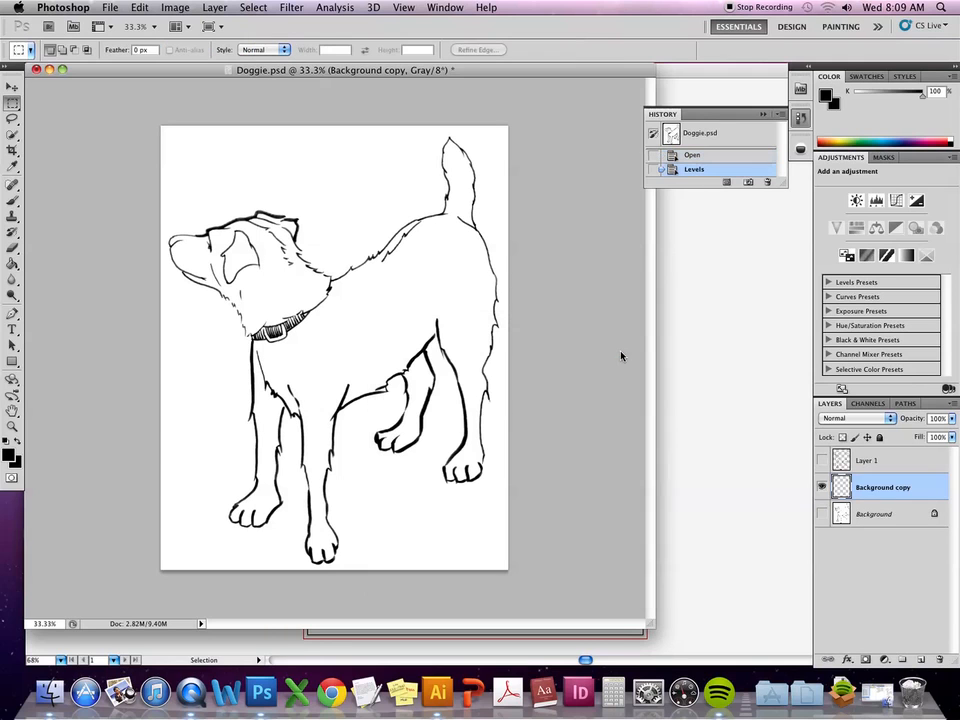
Delete the hidden Layer 1 above the Background copy layer.
{"action": "left_click", "coordinate": [900, 461]}
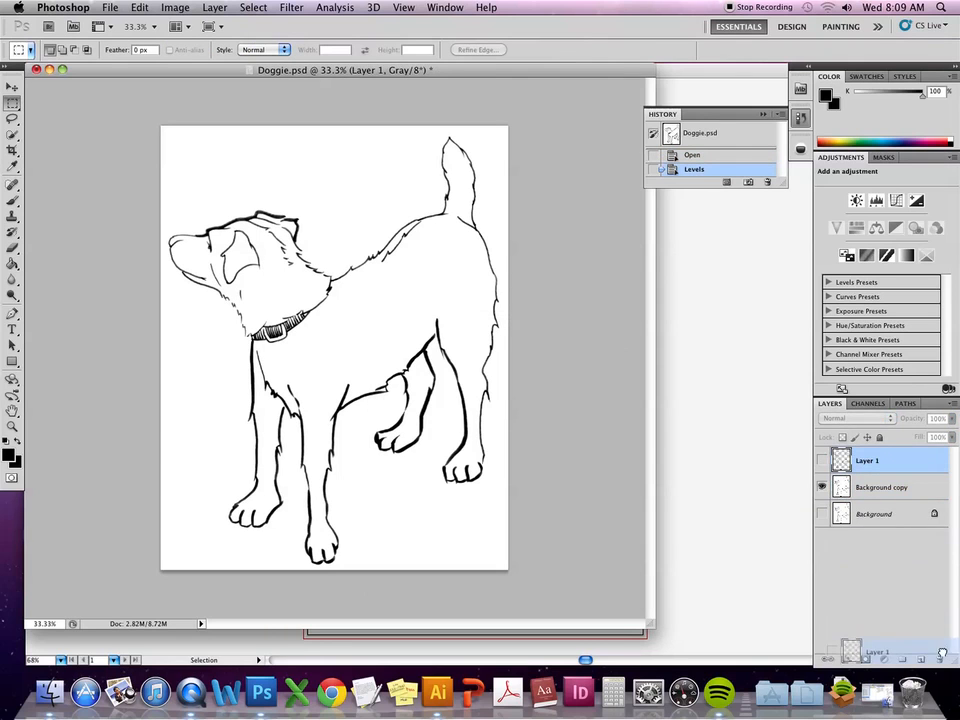
{"action": "key", "text": "Delete"}
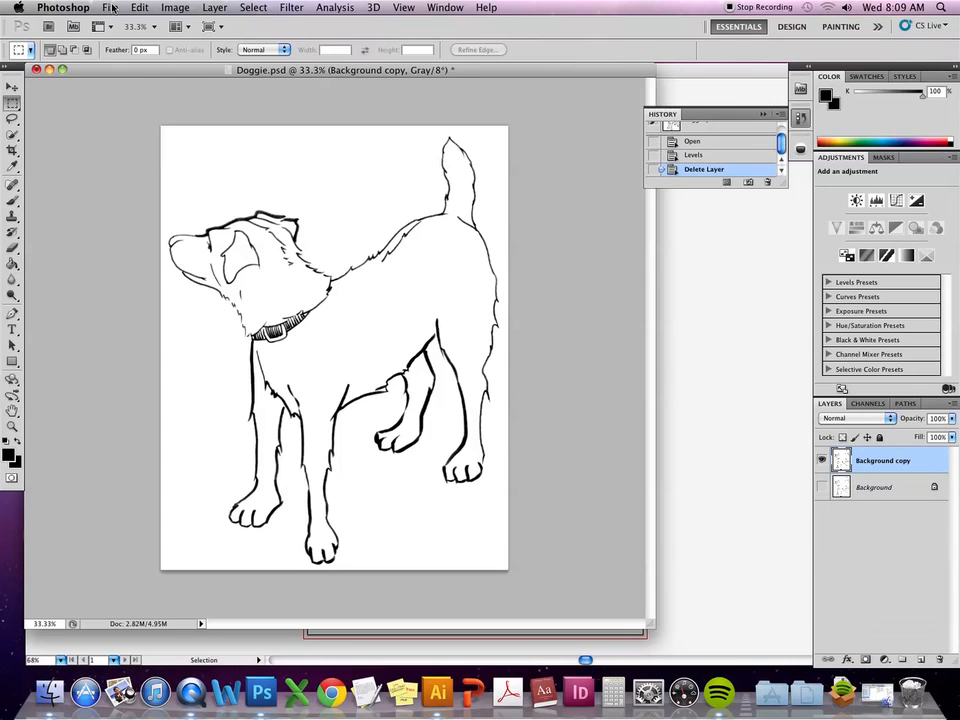
Select the dog's black outlines with Color Range by sampling the dark line on the front leg.
{"action": "left_click", "coordinate": [264, 7]}
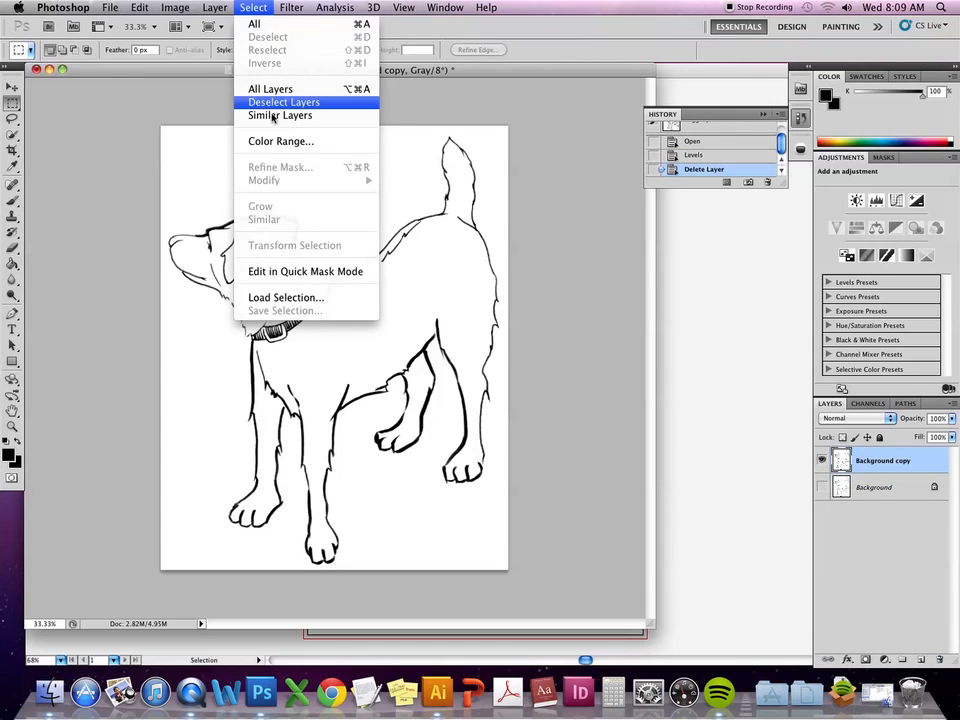
{"action": "left_click", "coordinate": [282, 141]}
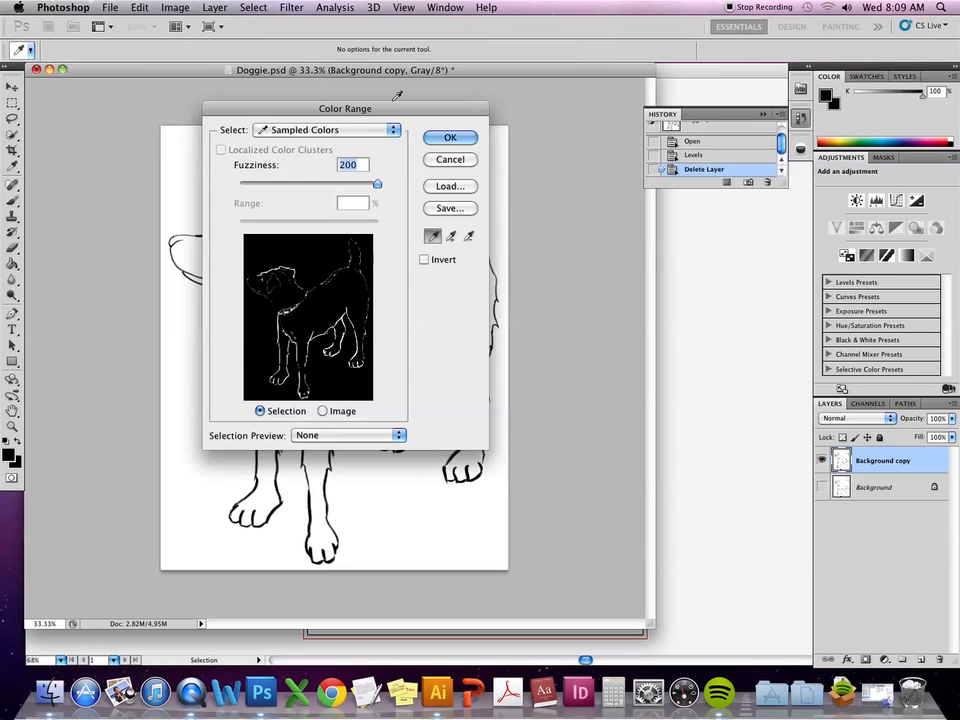
{"action": "left_click_drag", "start_coordinate": [386, 108], "coordinate": [558, 186]}
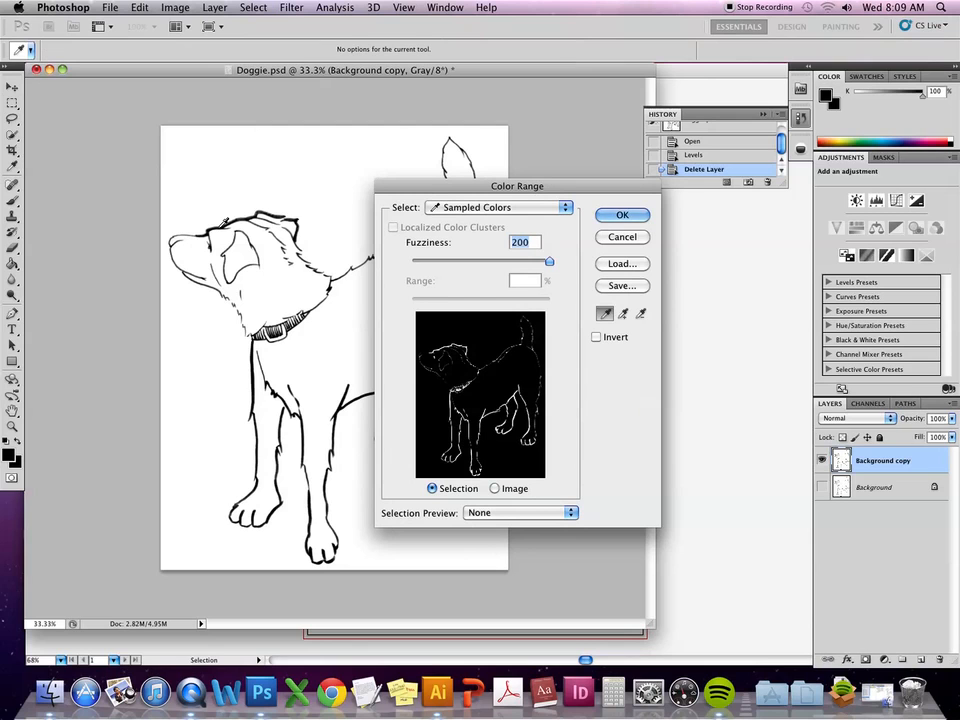
{"action": "left_click", "coordinate": [214, 227]}
{"action": "left_click", "coordinate": [256, 362]}
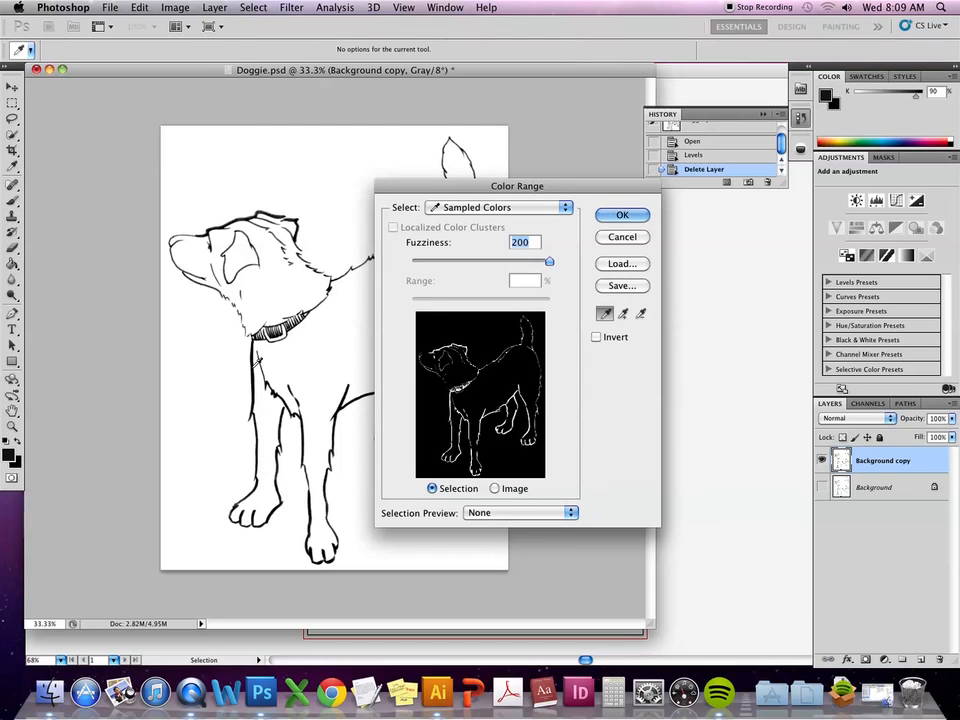
{"action": "left_click", "coordinate": [253, 368]}
{"action": "left_click", "coordinate": [255, 368]}
{"action": "left_click", "coordinate": [253, 368]}
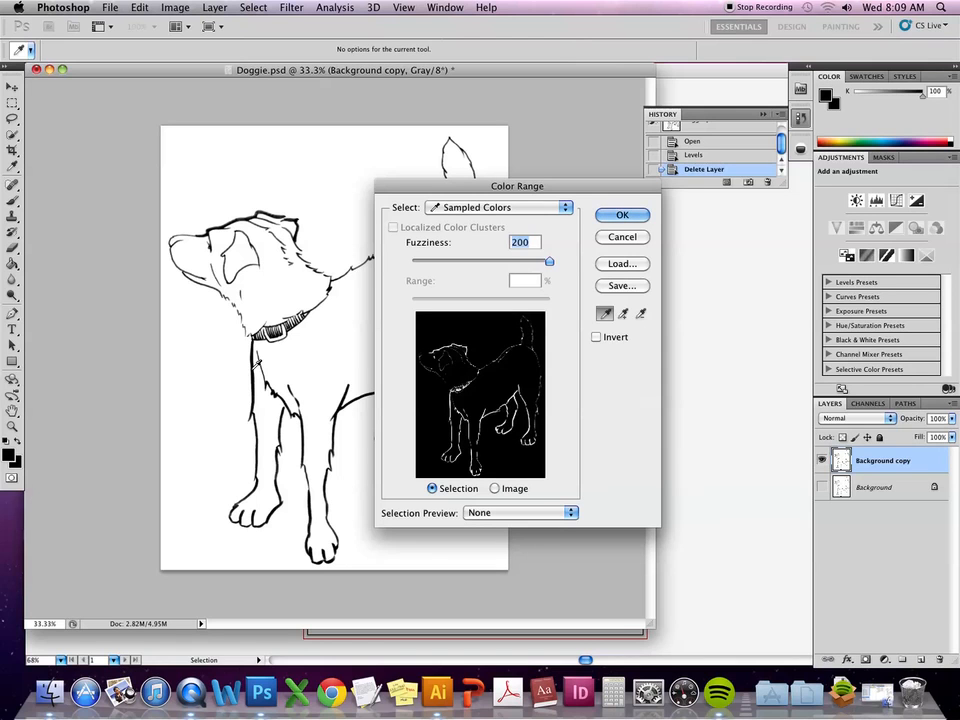
{"action": "left_click", "coordinate": [641, 215]}
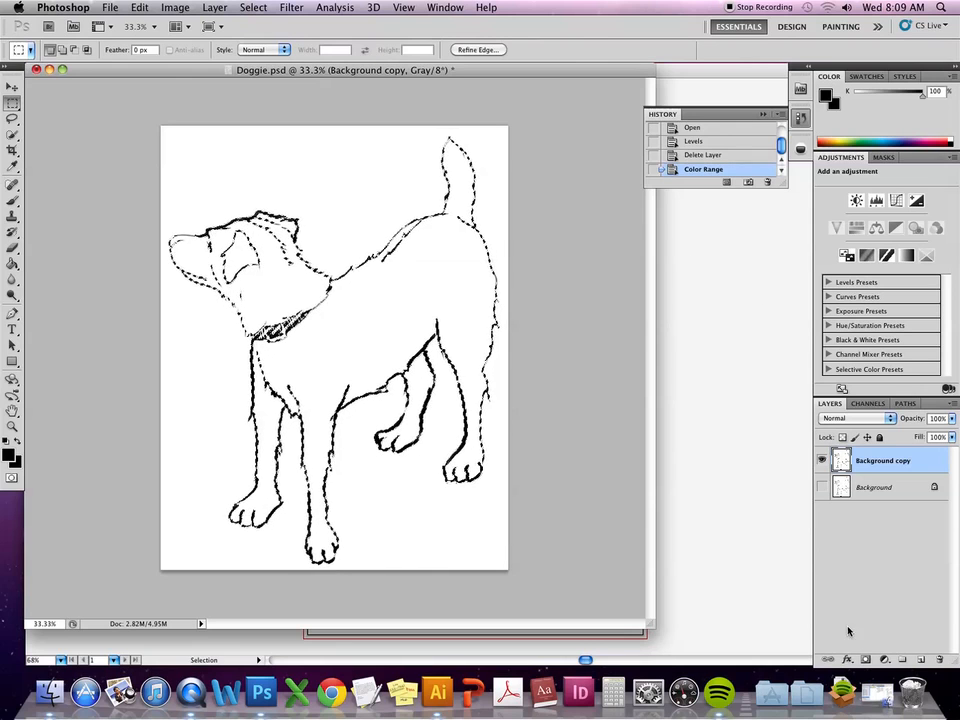
Add a new layer and fill the outline selection on it with black using the Paint Bucket.
{"action": "left_click", "coordinate": [922, 661]}
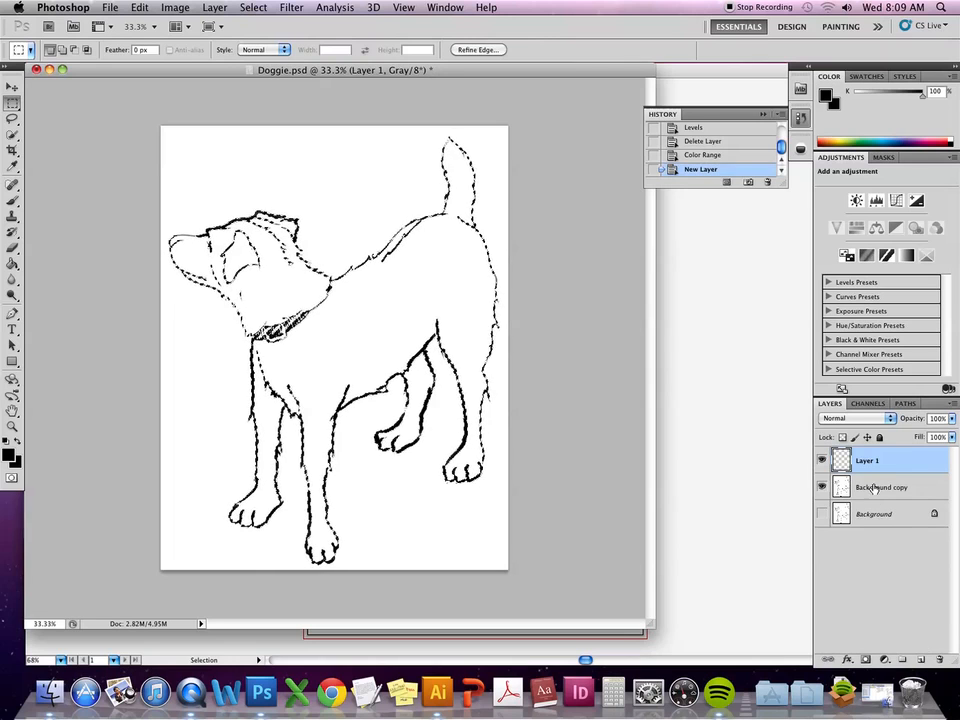
{"action": "left_click", "coordinate": [13, 264]}
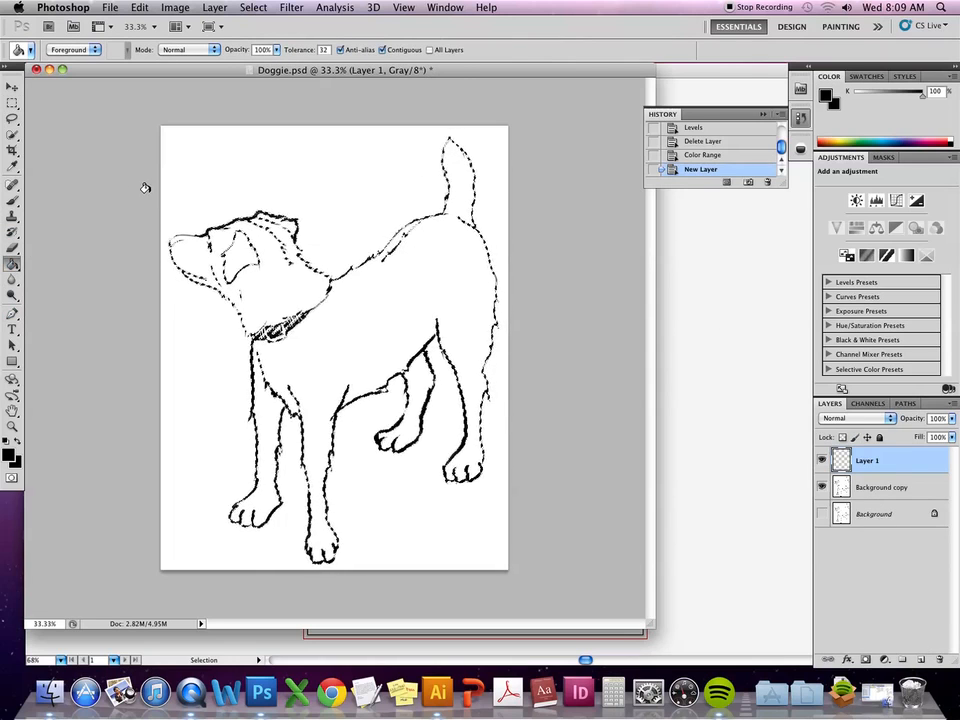
{"action": "left_click", "coordinate": [198, 231]}
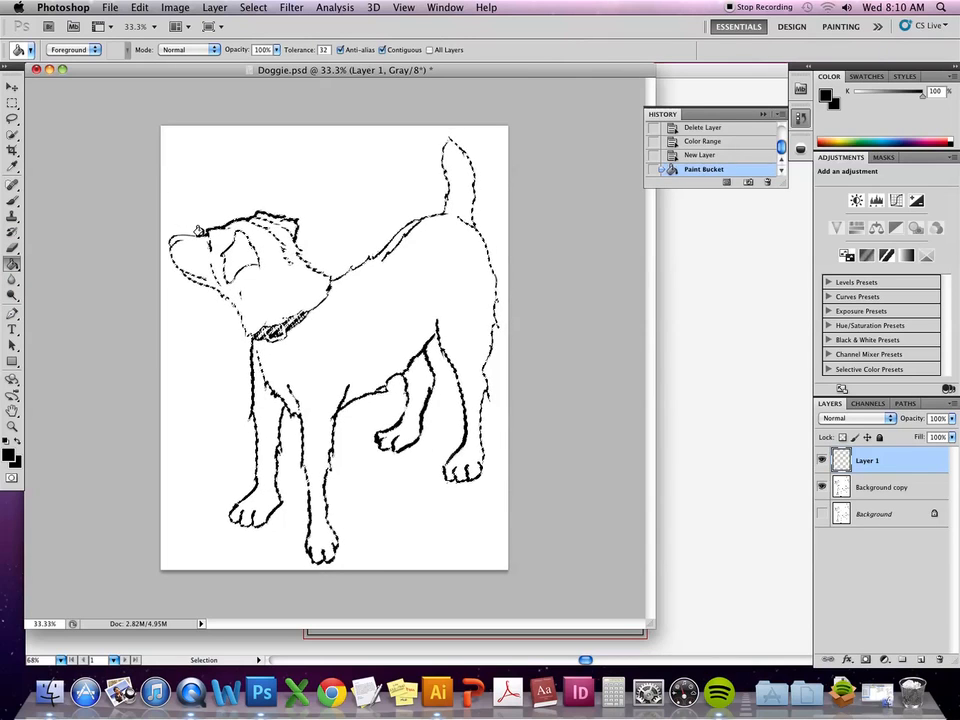
{"action": "left_click", "coordinate": [12, 87]}
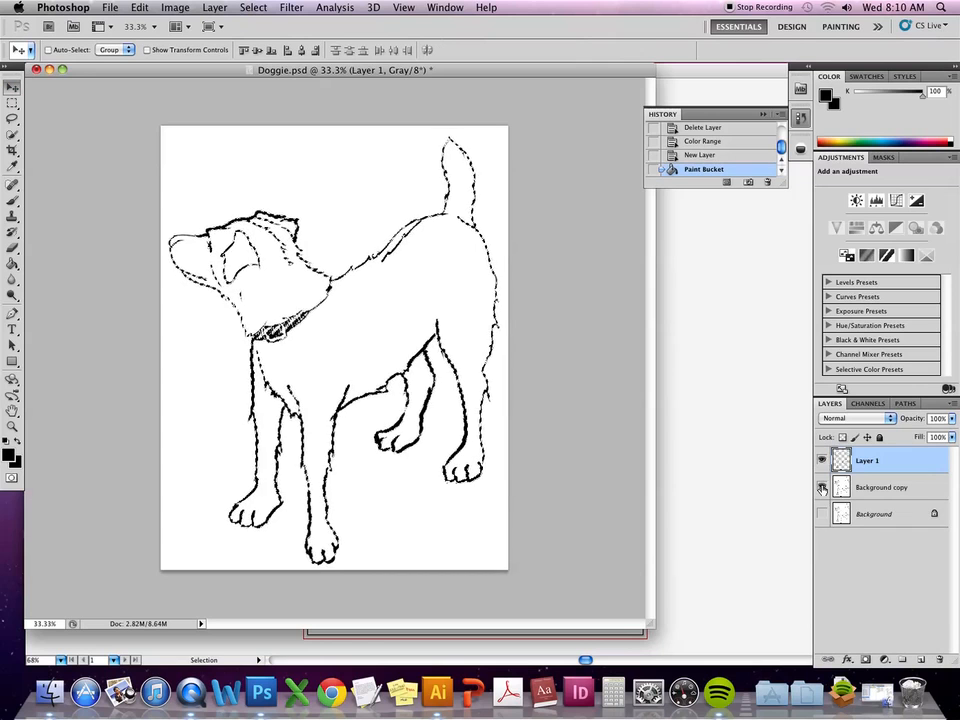
{"action": "key", "text": "super+d"}
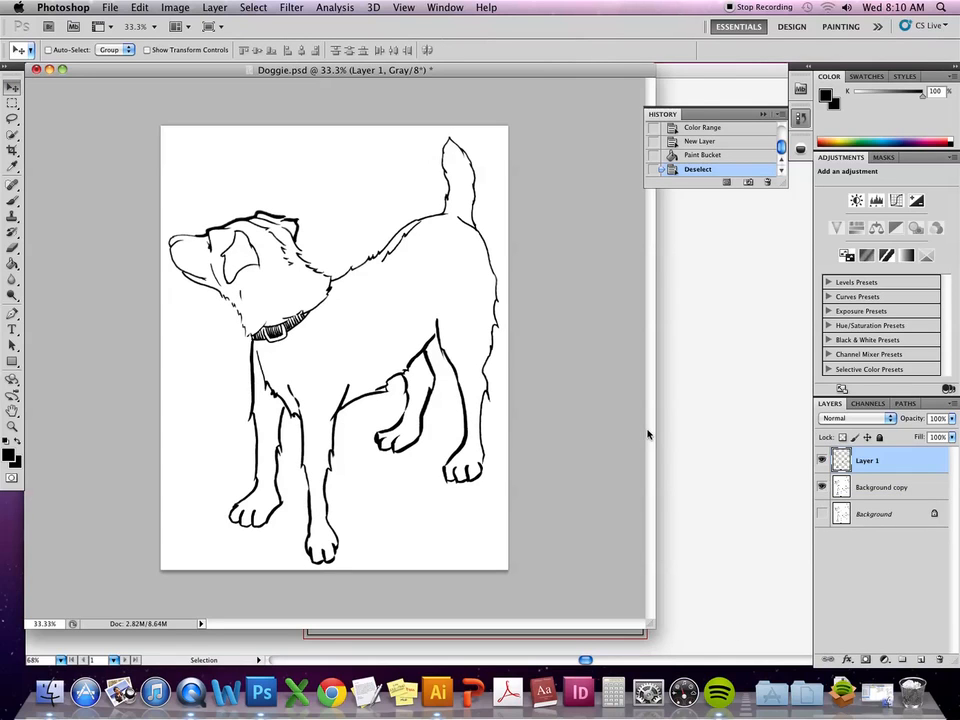
{"action": "key", "text": "super+z"}
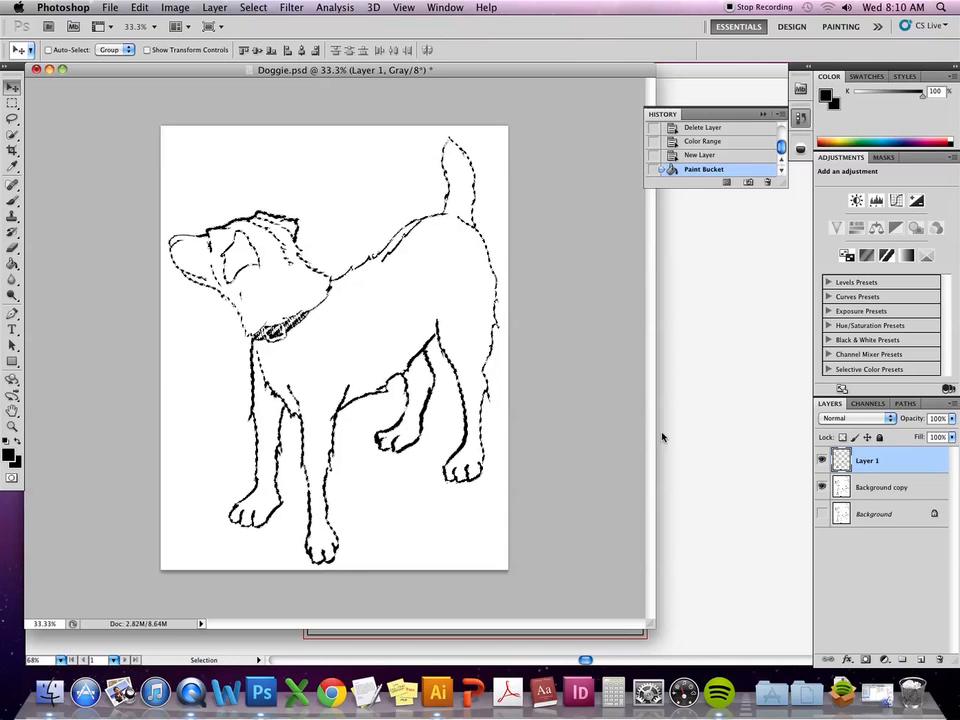
Paint black inside the outline selection on Layer 1 with a size 65 brush, over the head, back and legs.
{"action": "left_click", "coordinate": [13, 201]}
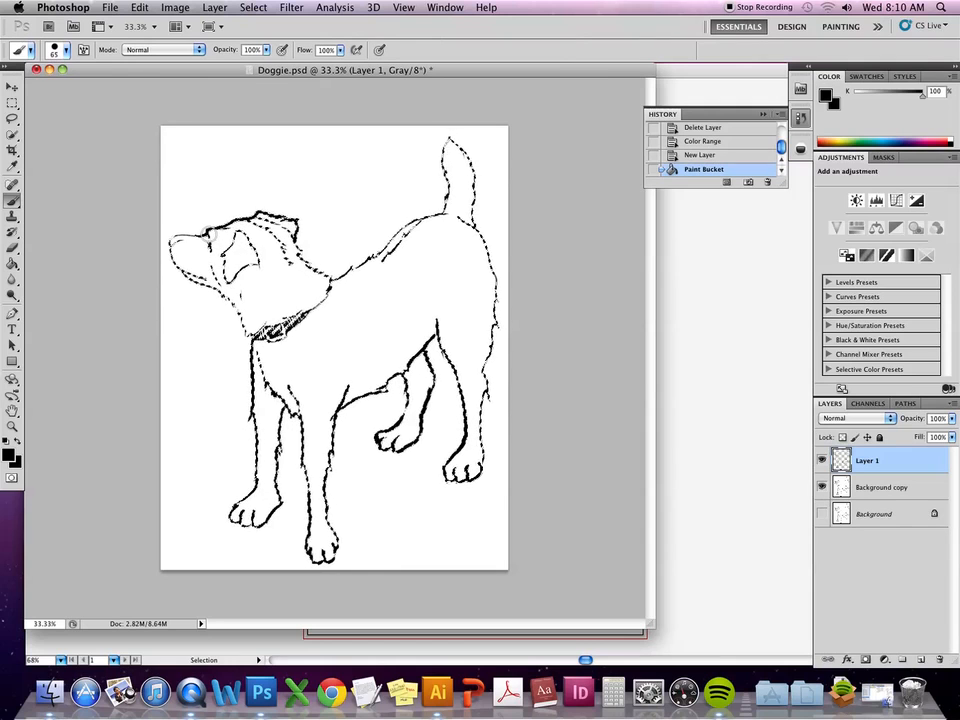
{"action": "mouse_move", "coordinate": [222, 235]}
{"action": "left_mouse_down"}
{"action": "mouse_move", "coordinate": [251, 248]}
{"action": "mouse_move", "coordinate": [246, 262]}
{"action": "left_mouse_up"}
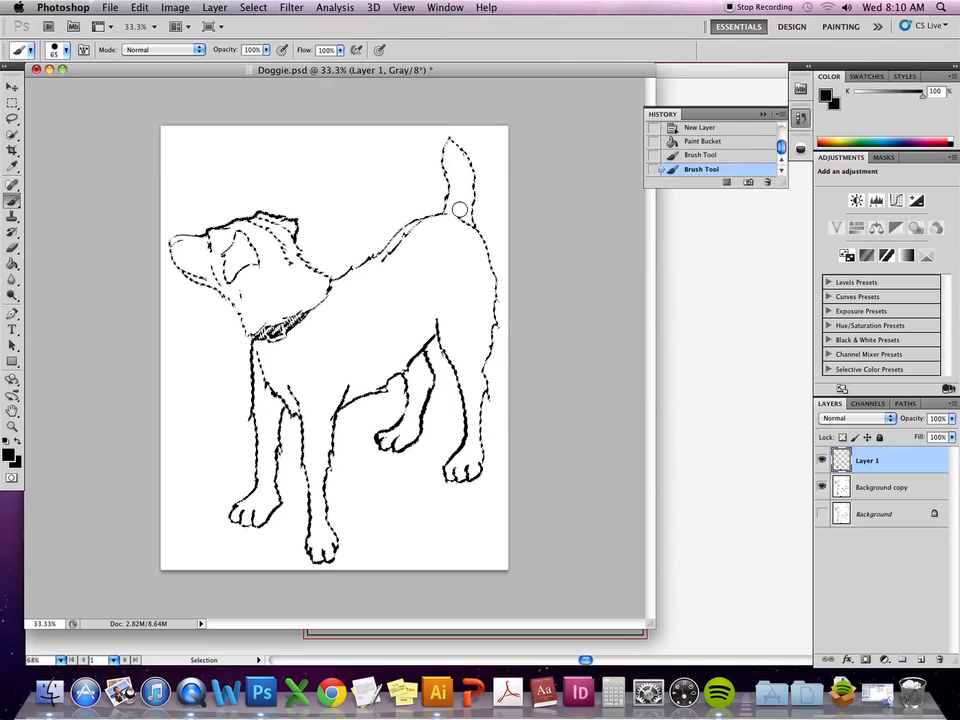
{"action": "left_click_drag", "start_coordinate": [400, 241], "coordinate": [384, 256]}
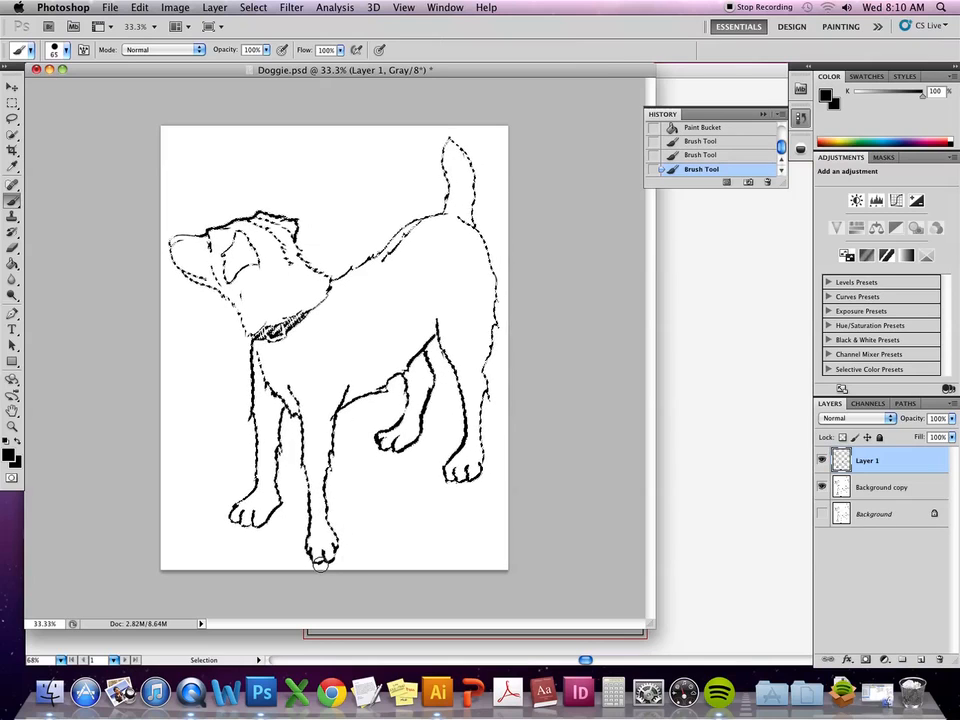
{"action": "left_click_drag", "start_coordinate": [307, 472], "coordinate": [279, 451]}
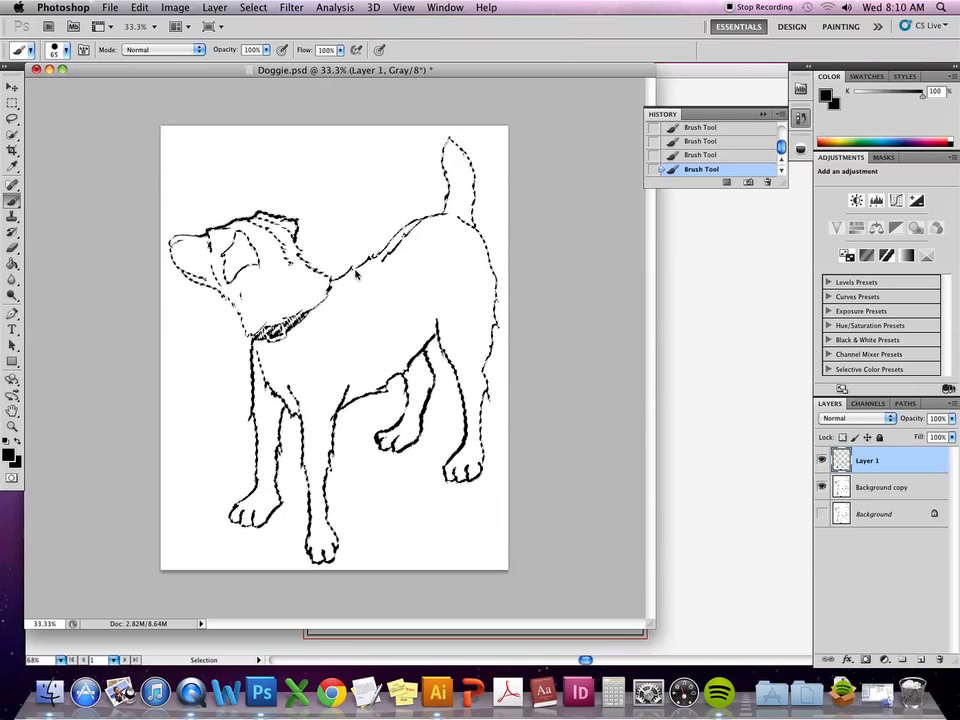
Clear the outline selection and save Doggie.psd.
{"action": "key", "text": "super+d"}
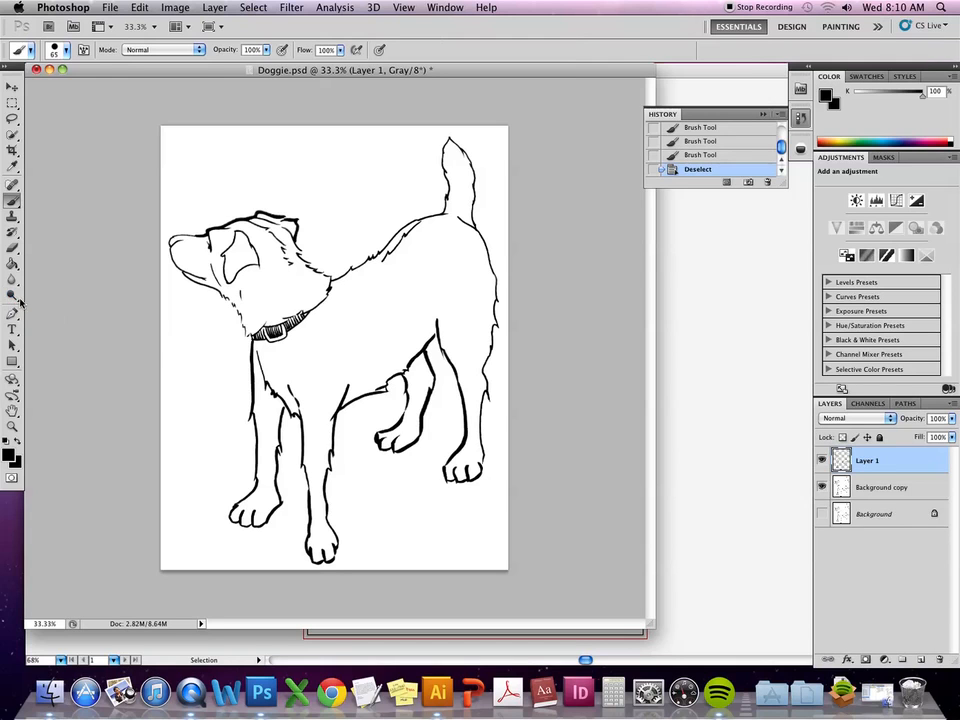
{"action": "left_click", "coordinate": [12, 87]}
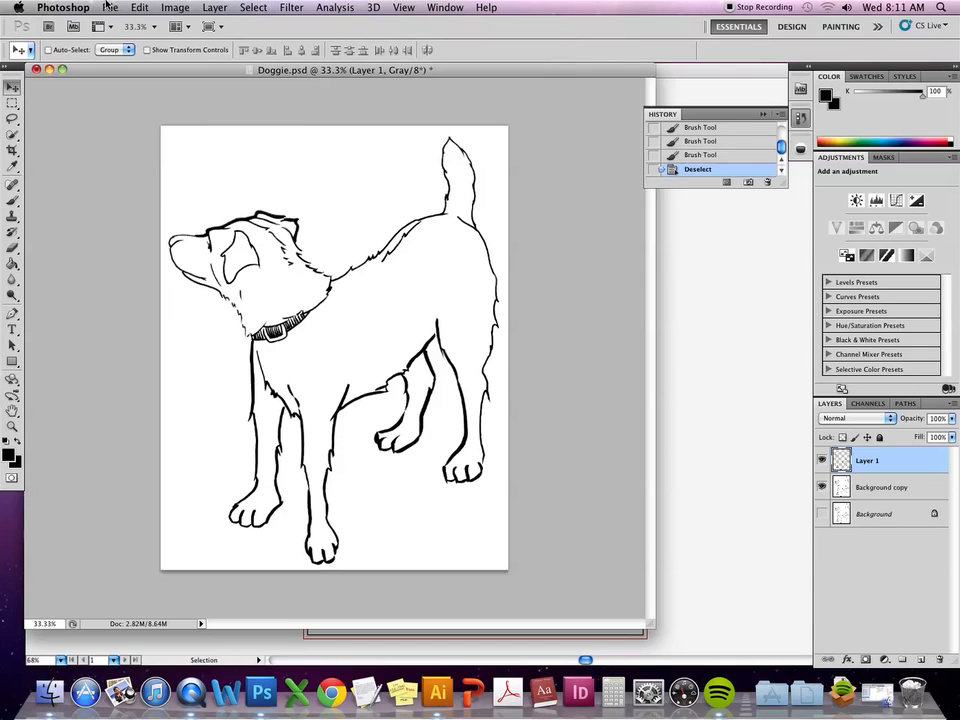
{"action": "key", "text": "super+s"}
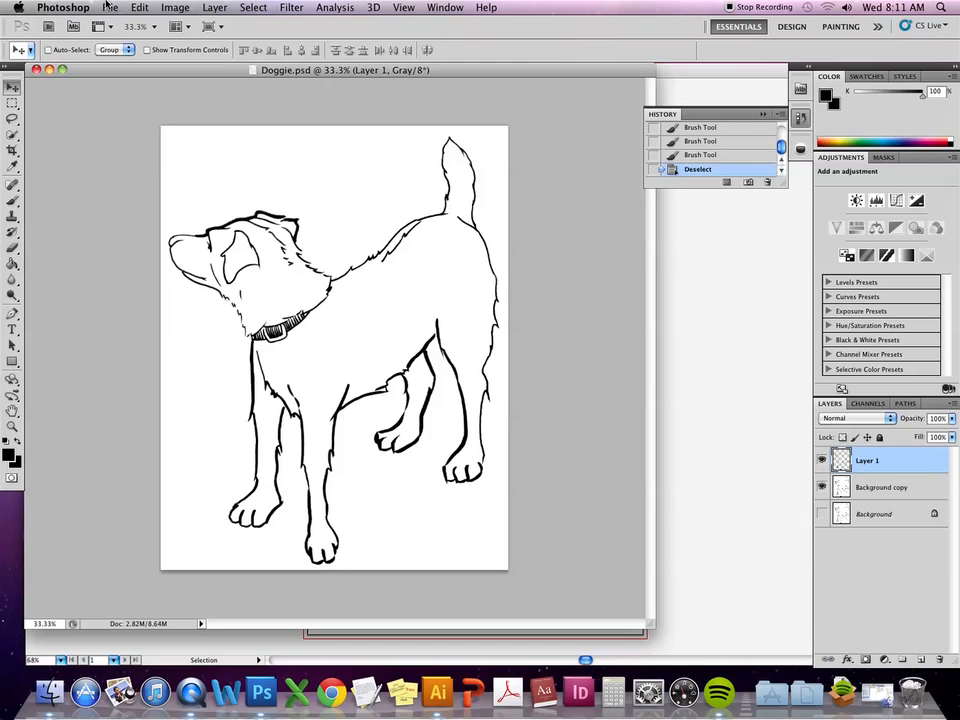
Save a layered TIFF version of the drawing as Doggie_2.tif, accepting the default TIFF options.
{"action": "left_click", "coordinate": [110, 7]}
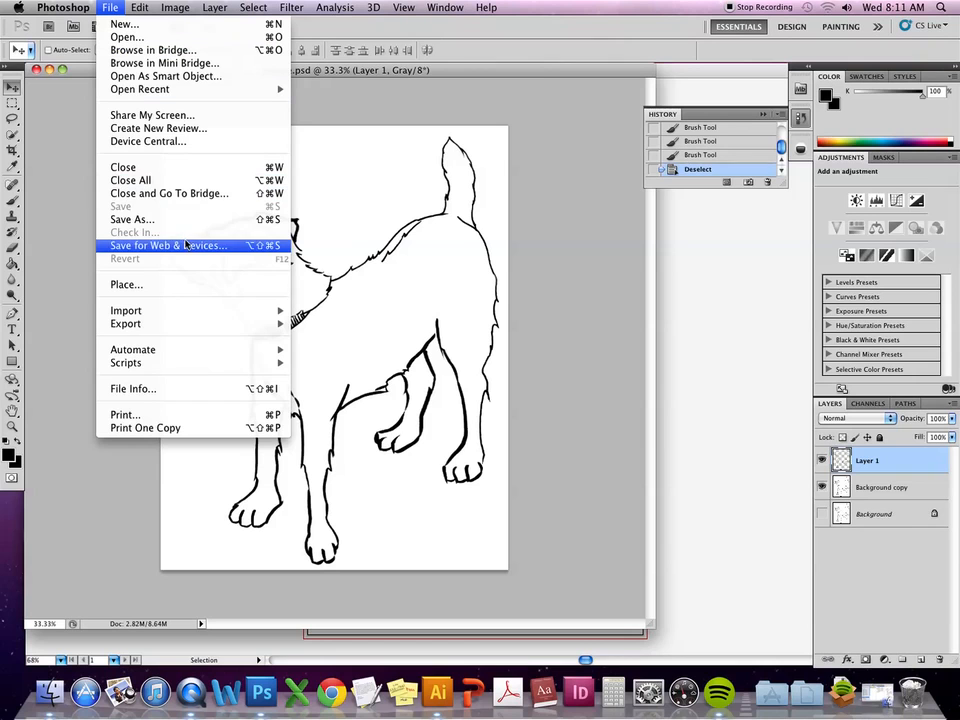
{"action": "left_click", "coordinate": [220, 220]}
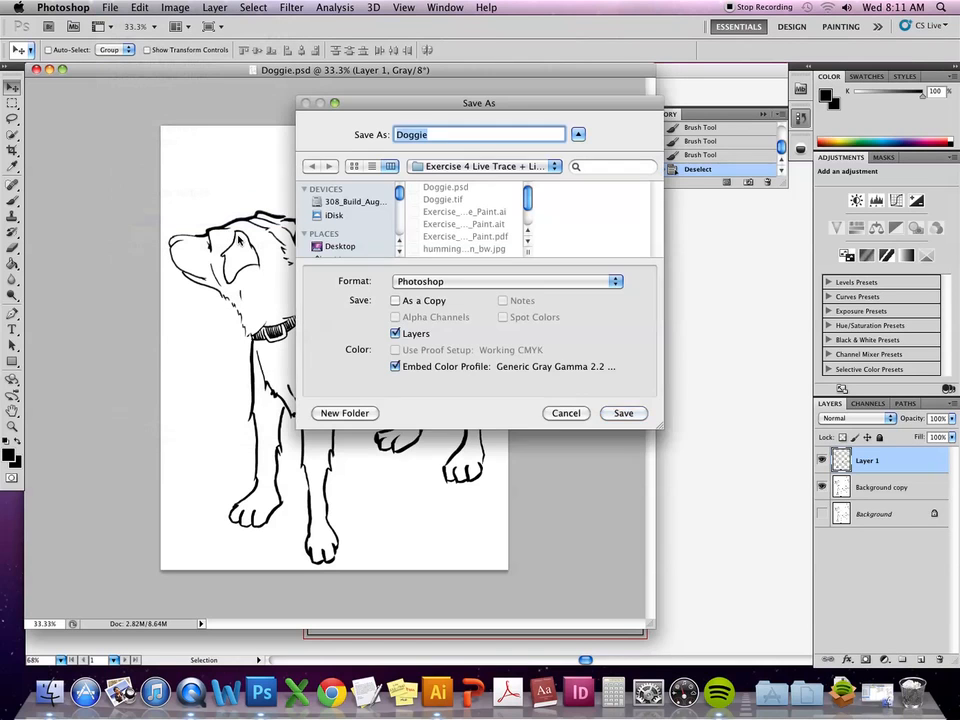
{"action": "left_click", "coordinate": [462, 281]}
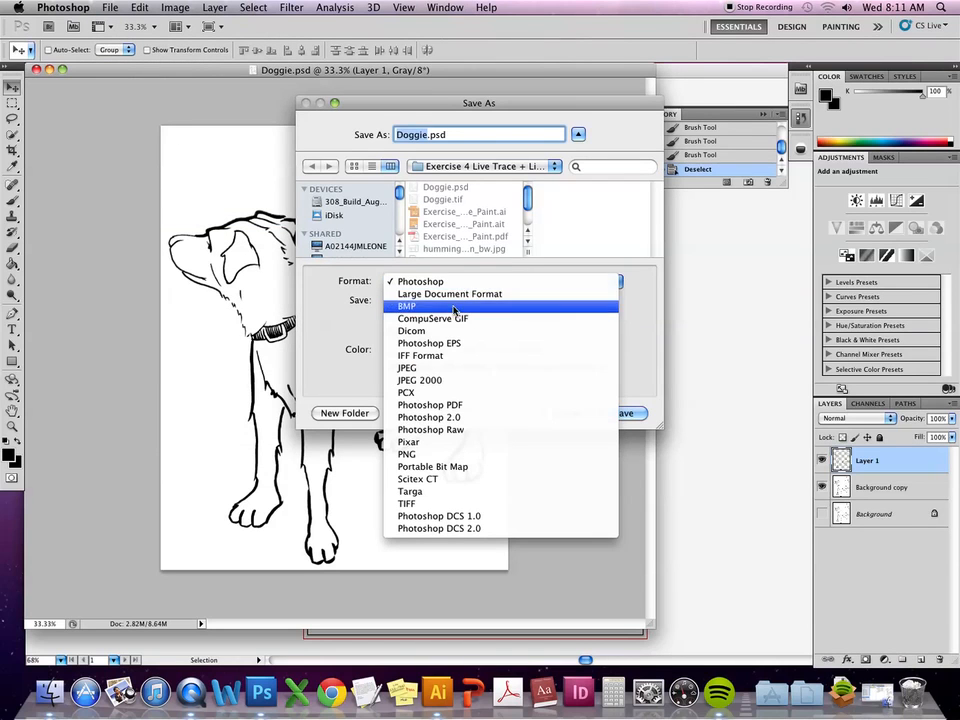
{"action": "left_click", "coordinate": [457, 503]}
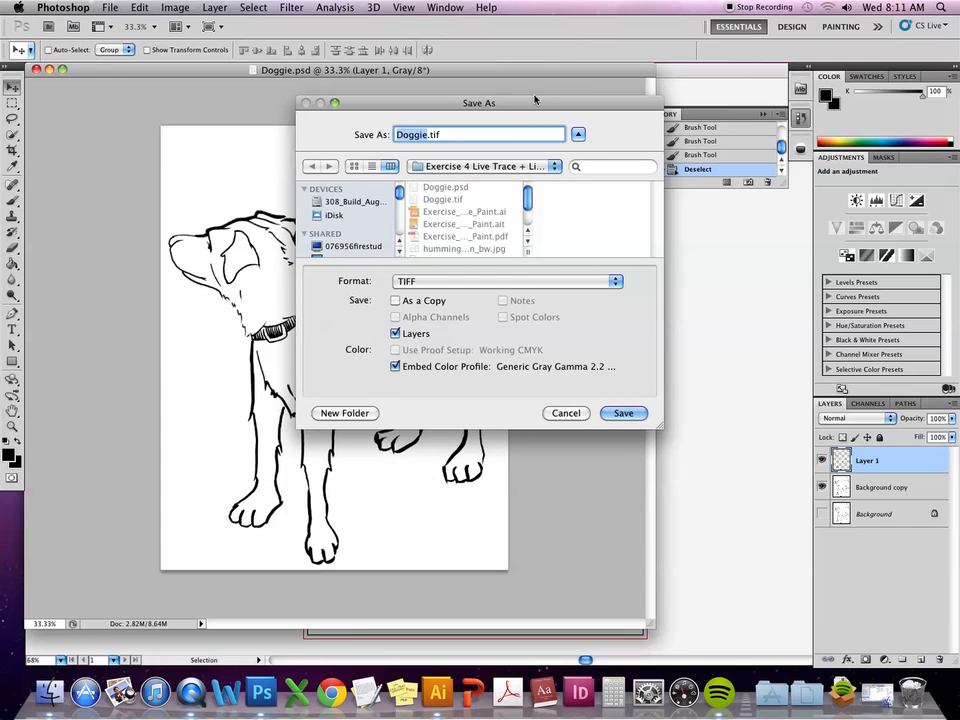
{"action": "left_click_drag", "start_coordinate": [530, 126], "coordinate": [499, 151]}
{"action": "key", "text": "Right"}
{"action": "type", "text": "_2"}
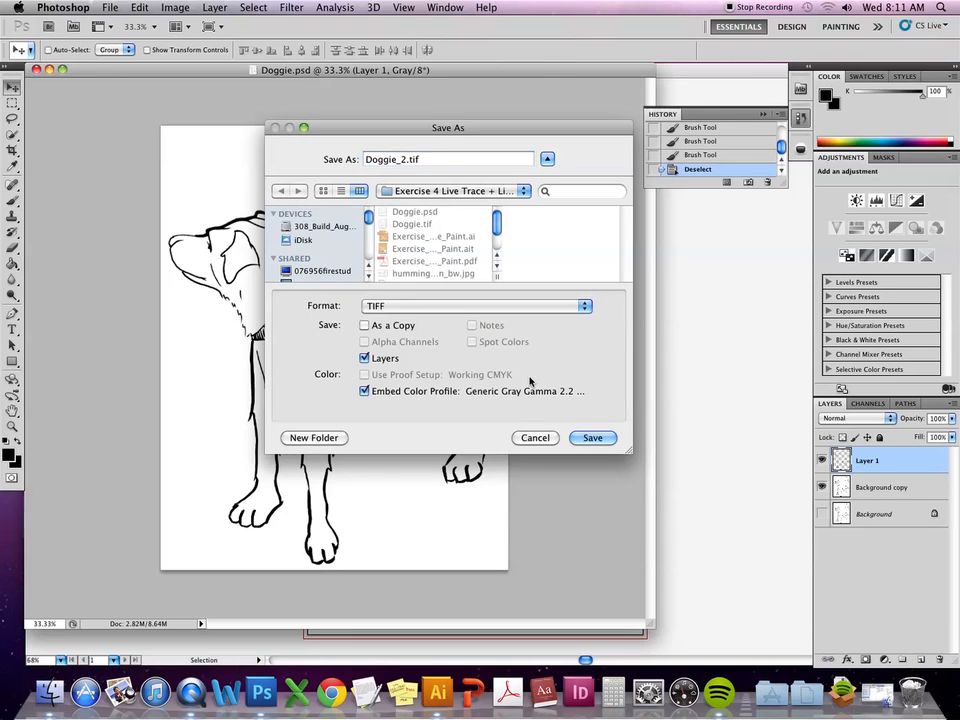
{"action": "key", "text": "Return"}
{"action": "left_click", "coordinate": [573, 169]}
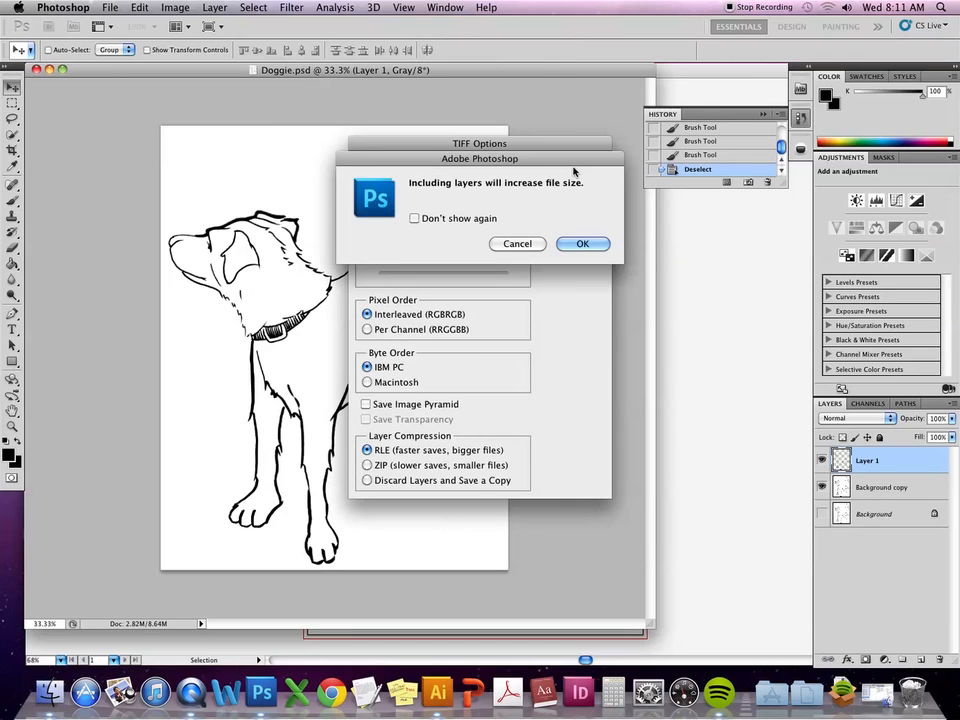
{"action": "left_click", "coordinate": [572, 242]}
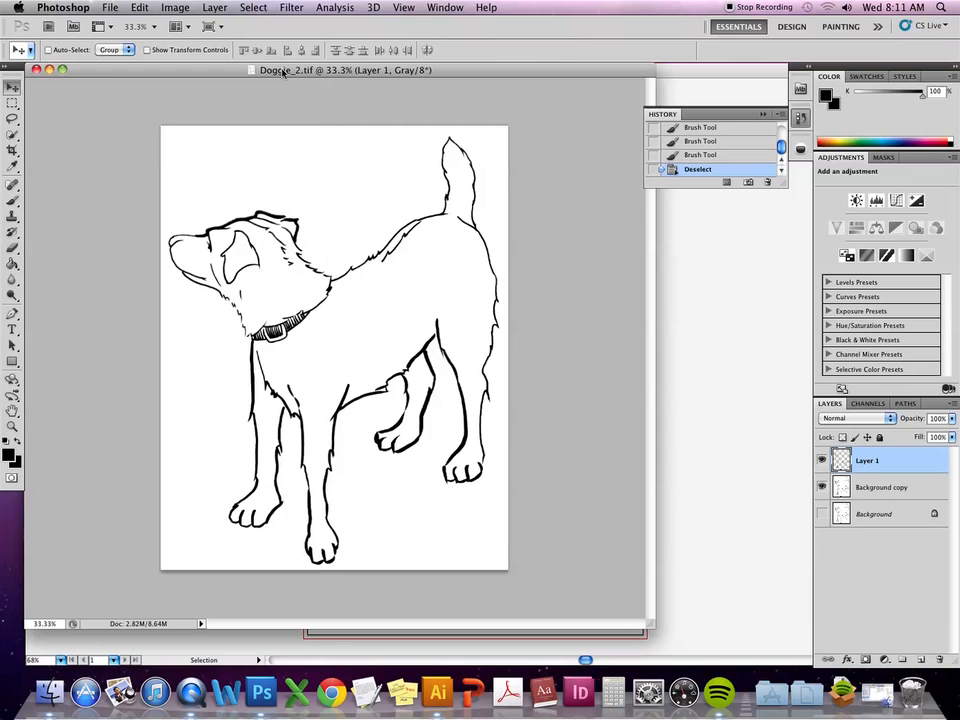
Hide Photoshop to switch to the blank Untitled-1 document in Illustrator.
{"action": "left_click", "coordinate": [44, 6]}
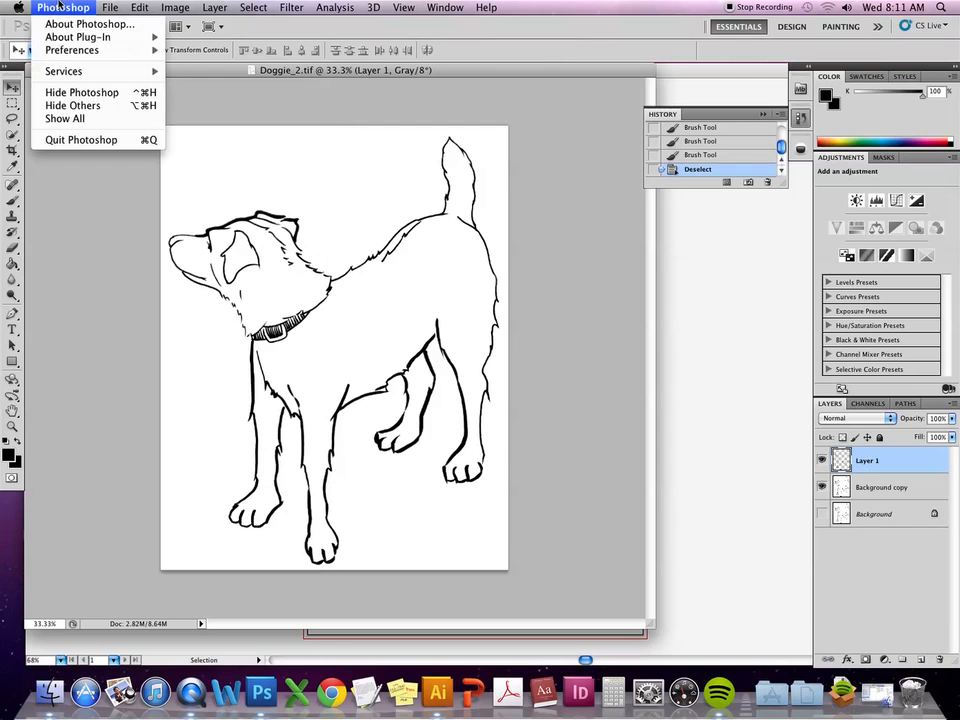
{"action": "left_click", "coordinate": [78, 92]}
{"action": "left_click", "coordinate": [144, 92]}
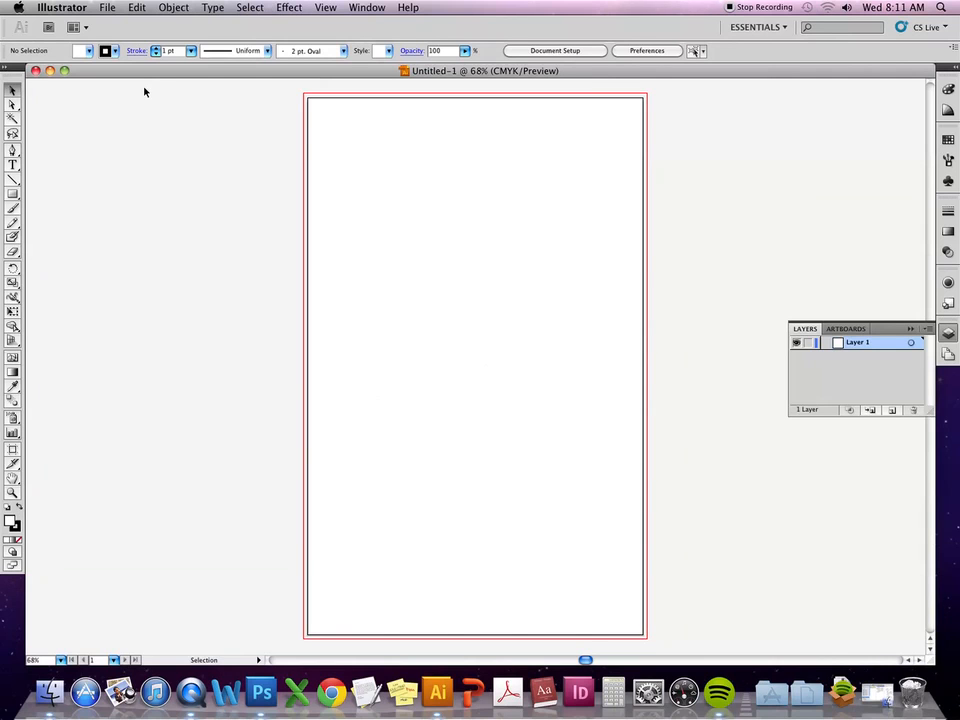
Place Doggie_2.tif from the Exercise 4 Live Trace + Live Paint folder as a linked image.
{"action": "left_click", "coordinate": [106, 8]}
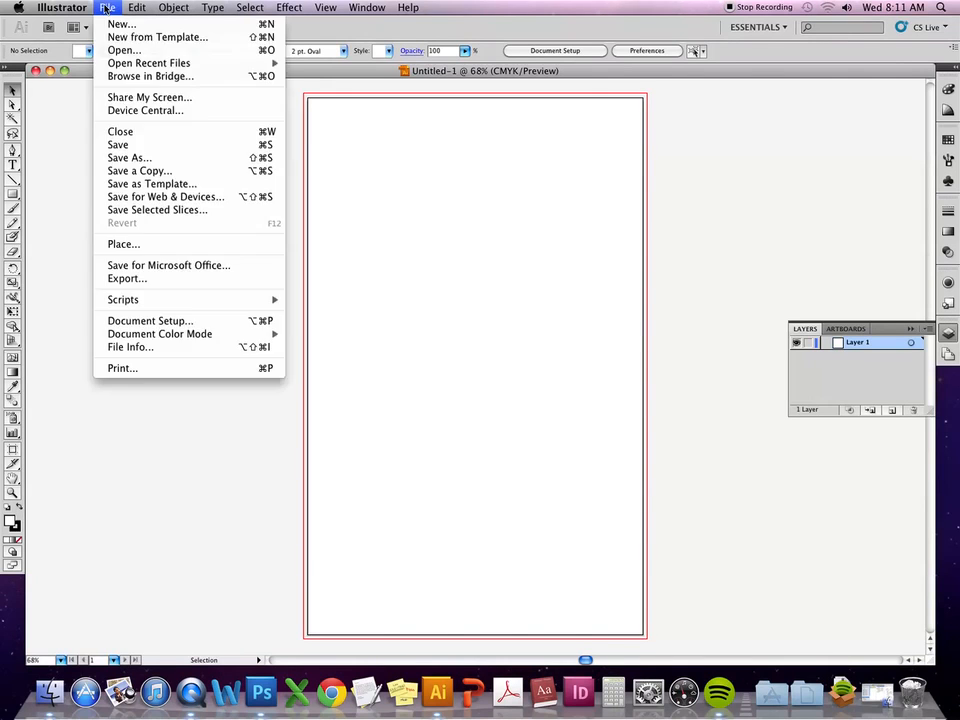
{"action": "left_click", "coordinate": [149, 245]}
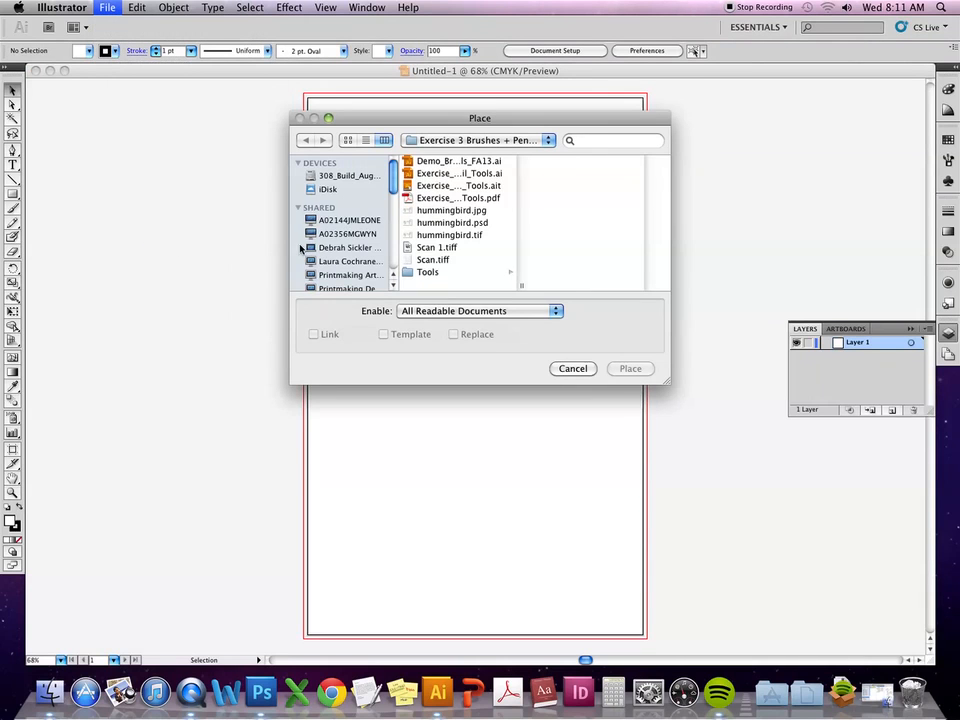
{"action": "left_click", "coordinate": [505, 145]}
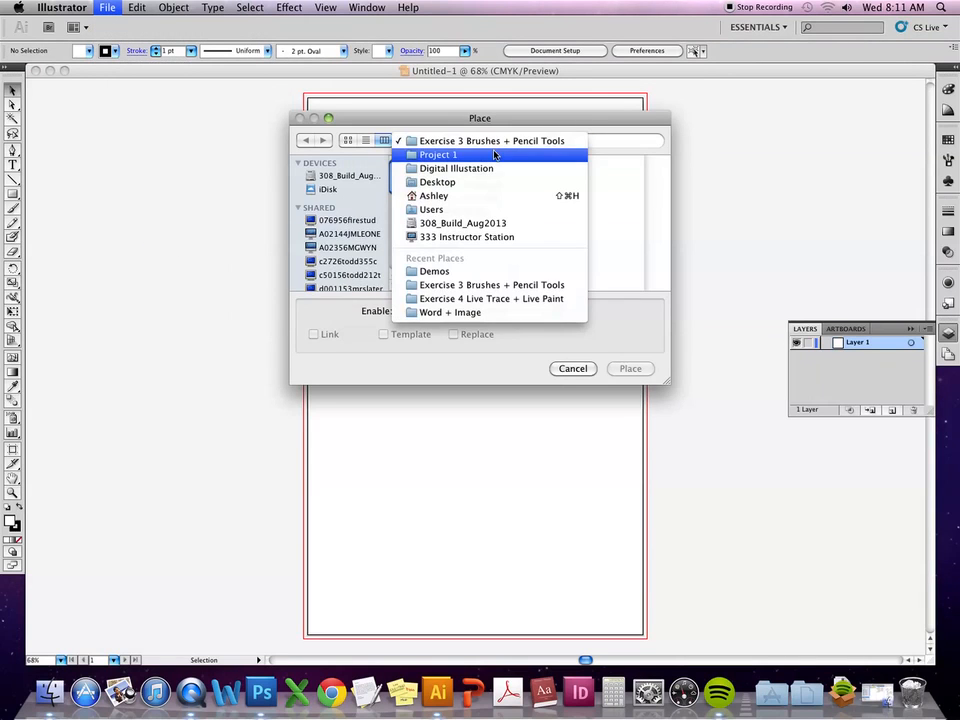
{"action": "left_click", "coordinate": [493, 154]}
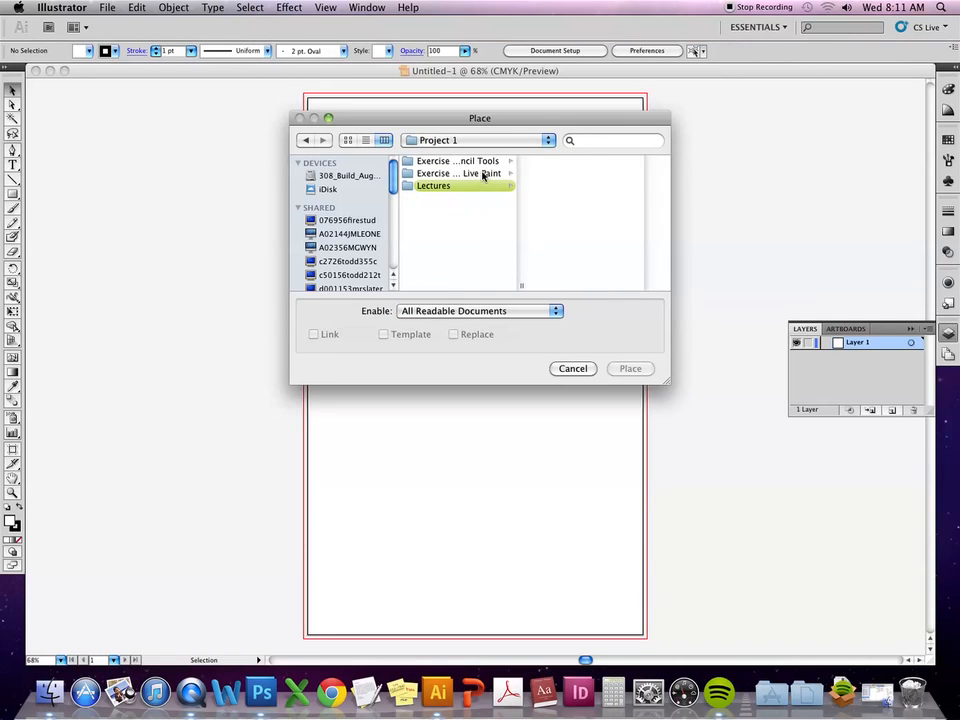
{"action": "left_click", "coordinate": [497, 173]}
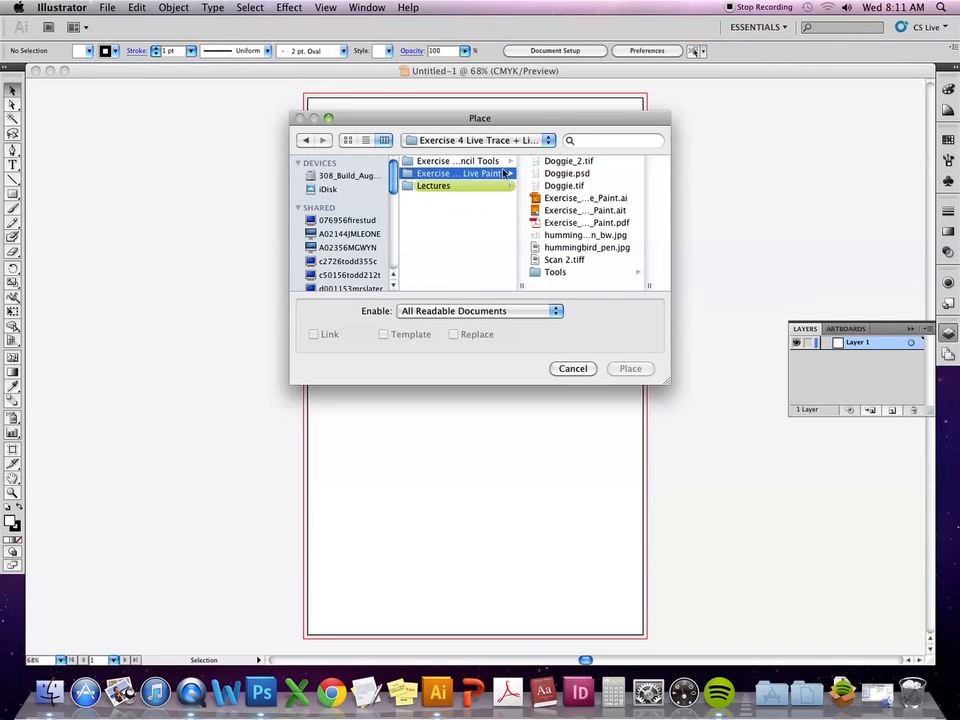
{"action": "left_click", "coordinate": [572, 163]}
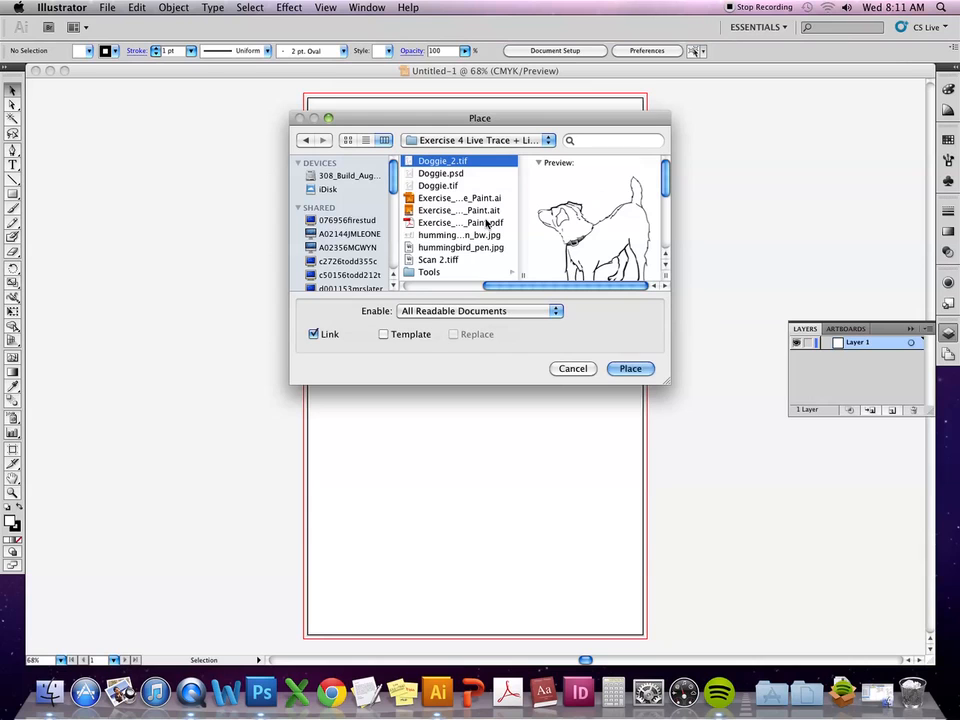
{"action": "left_click", "coordinate": [628, 368]}
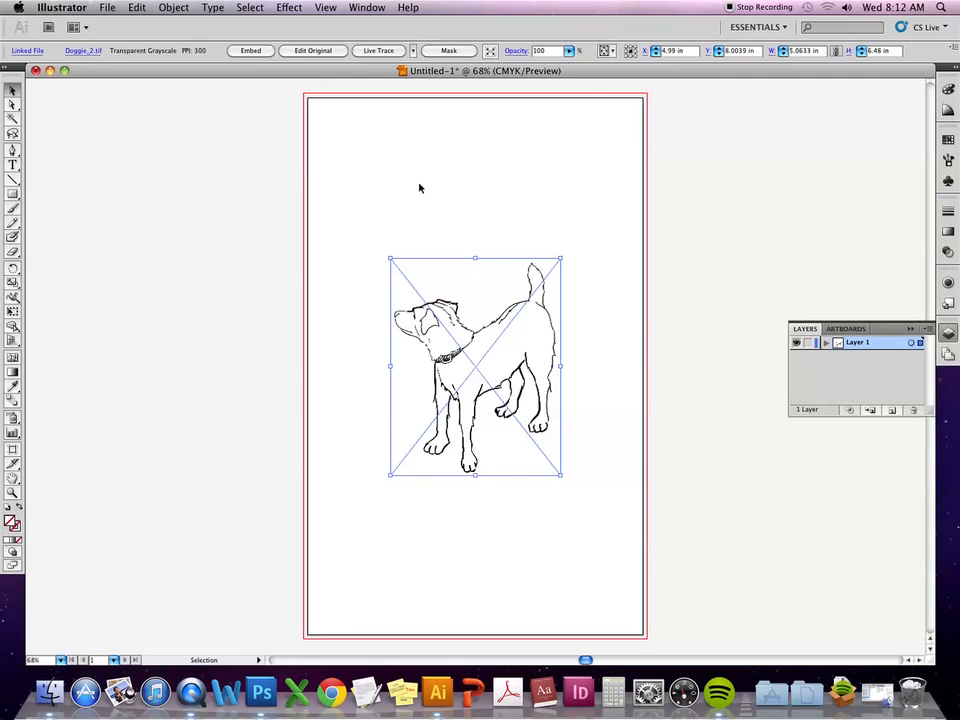
Open the Live Trace tracing options for the placed dog image and turn on the preview.
{"action": "key", "text": "super+equal"}
{"action": "key", "text": "super+equal"}
{"action": "key", "text": "super+equal"}
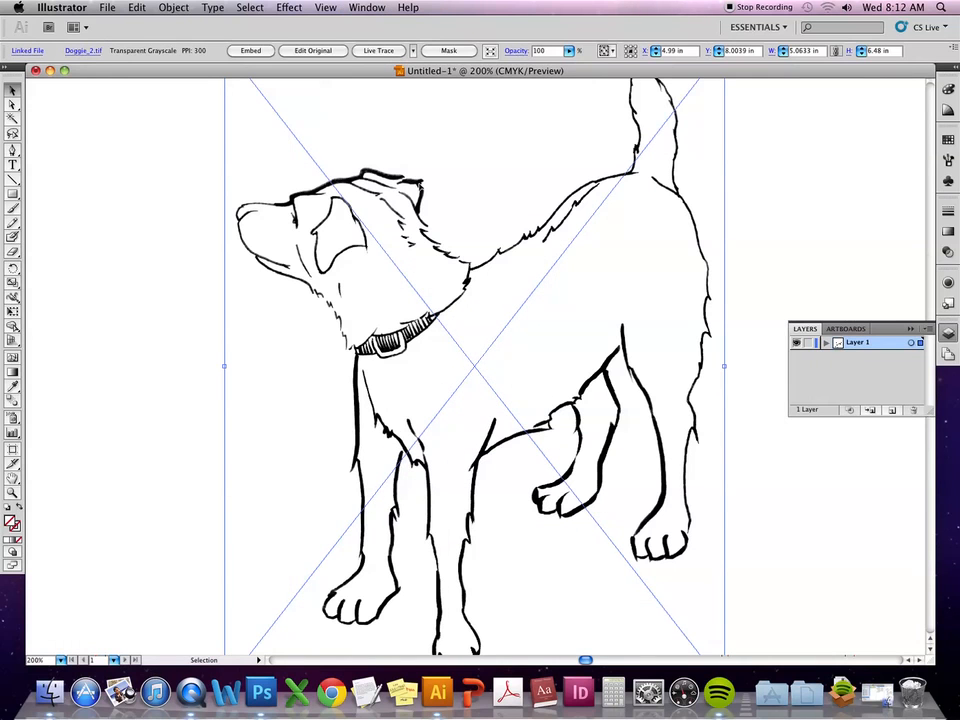
{"action": "key", "text": "super+equal"}
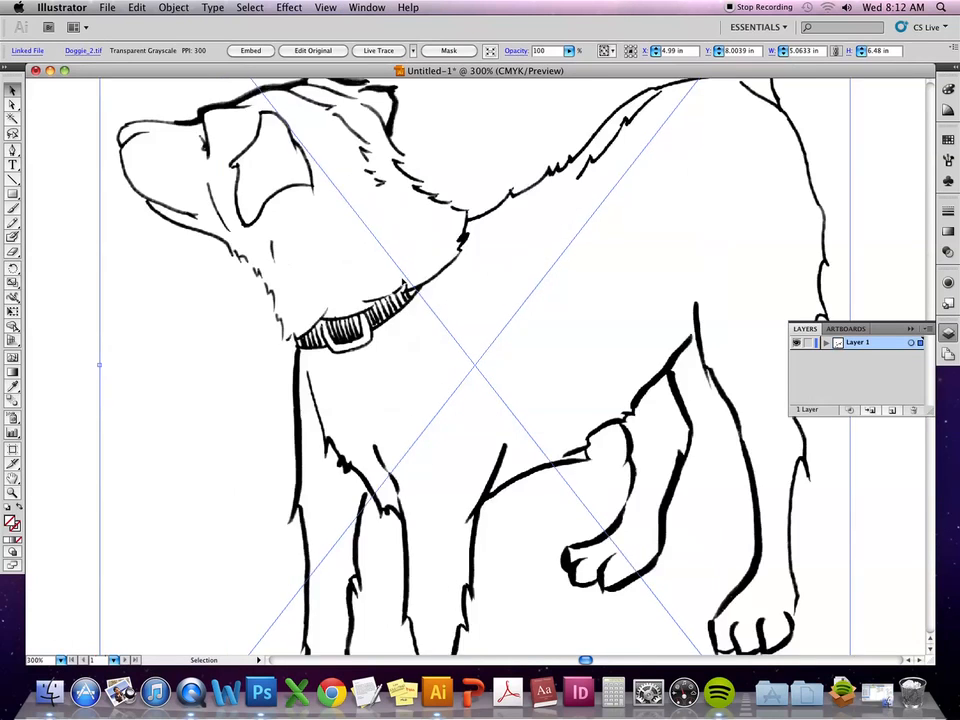
{"action": "left_click_drag", "start_coordinate": [334, 287], "coordinate": [576, 251]}
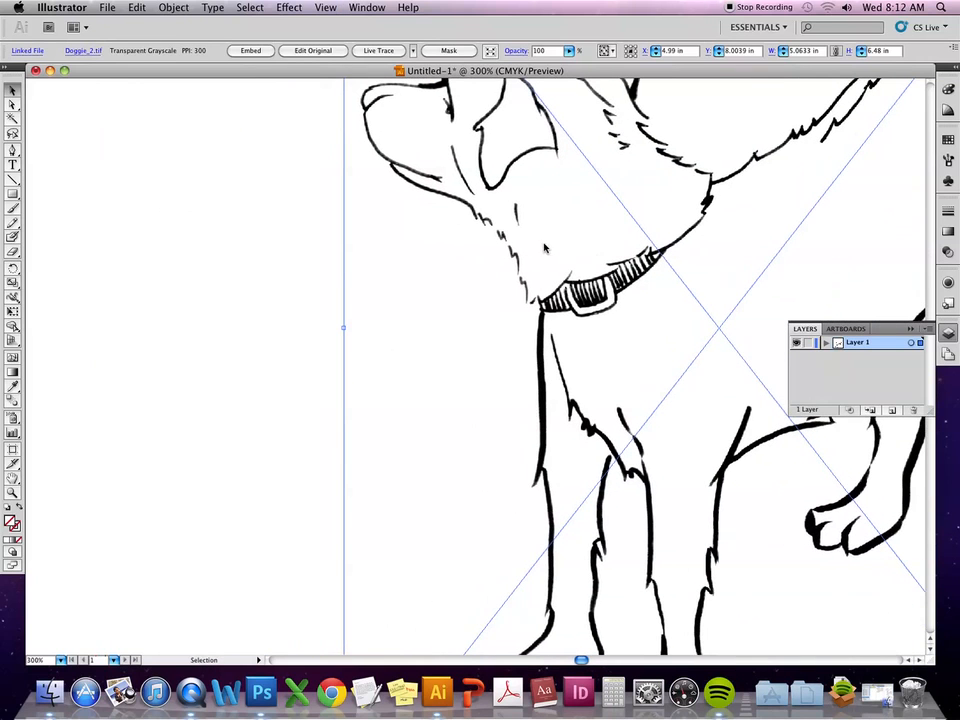
{"action": "left_click", "coordinate": [177, 7]}
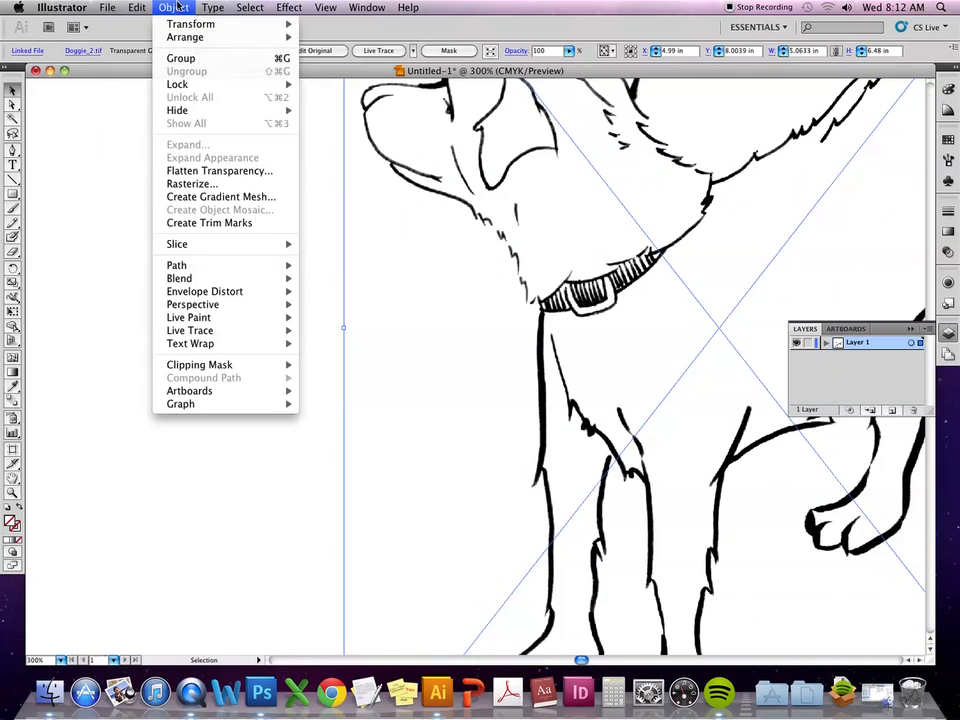
{"action": "mouse_move", "coordinate": [221, 333]}
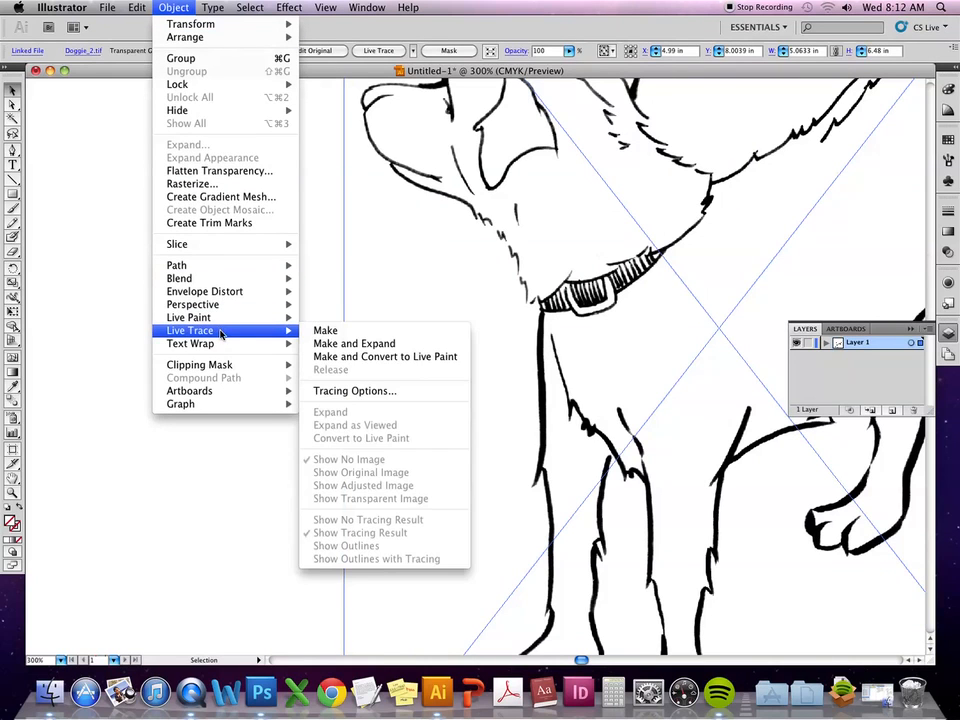
{"action": "left_click", "coordinate": [365, 392]}
{"action": "mouse_move", "coordinate": [577, 158]}
{"action": "left_mouse_down"}
{"action": "mouse_move", "coordinate": [333, 276]}
{"action": "mouse_move", "coordinate": [365, 236]}
{"action": "left_mouse_up"}
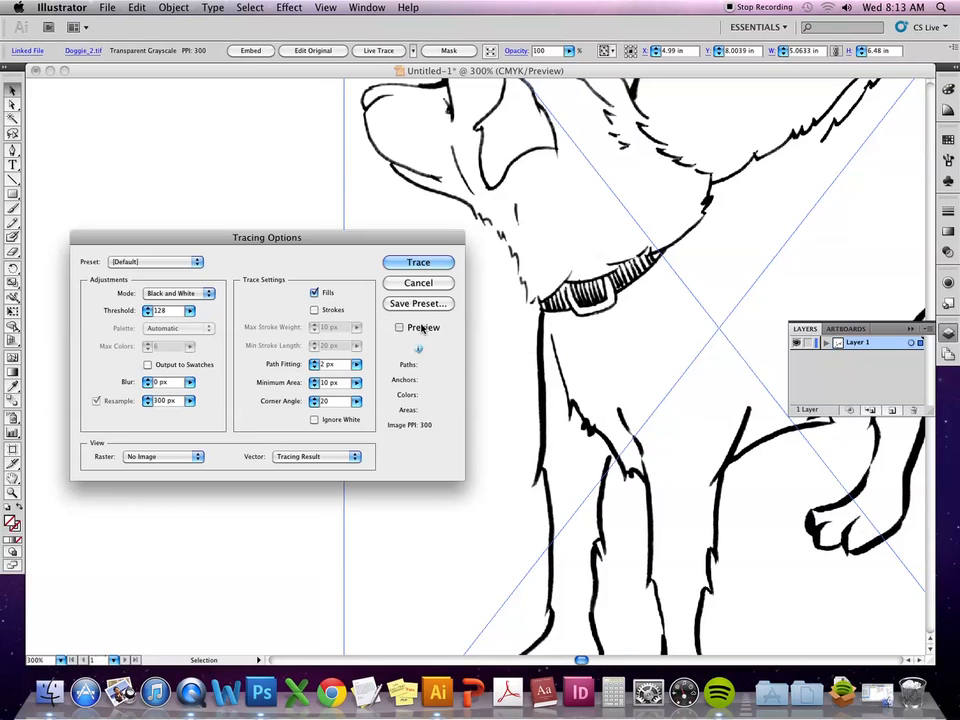
{"action": "left_click", "coordinate": [399, 328]}
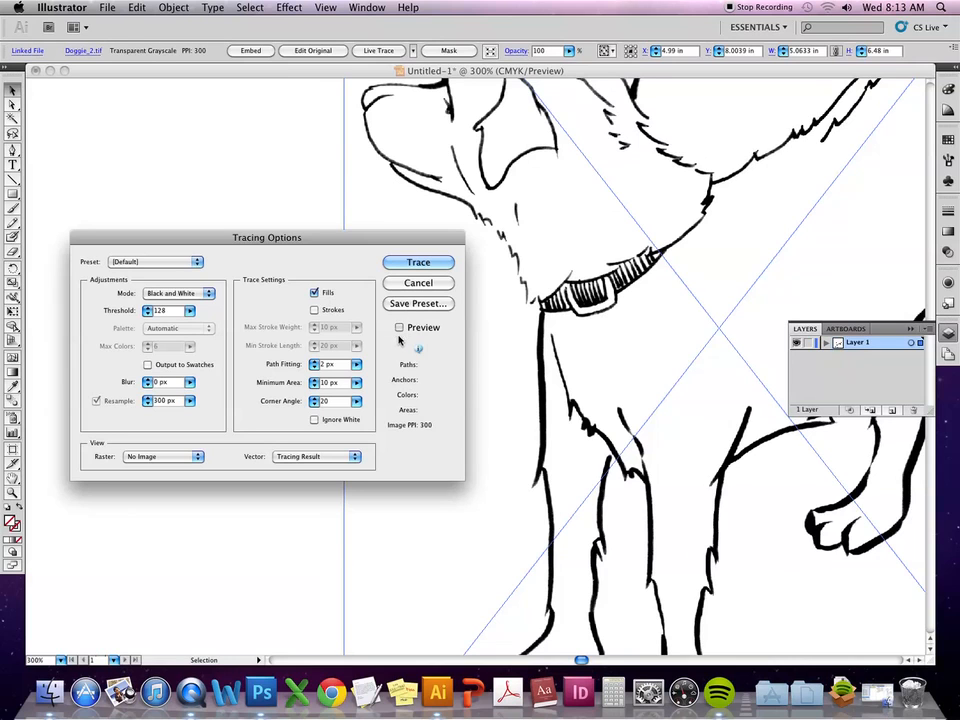
{"action": "left_click", "coordinate": [400, 329]}
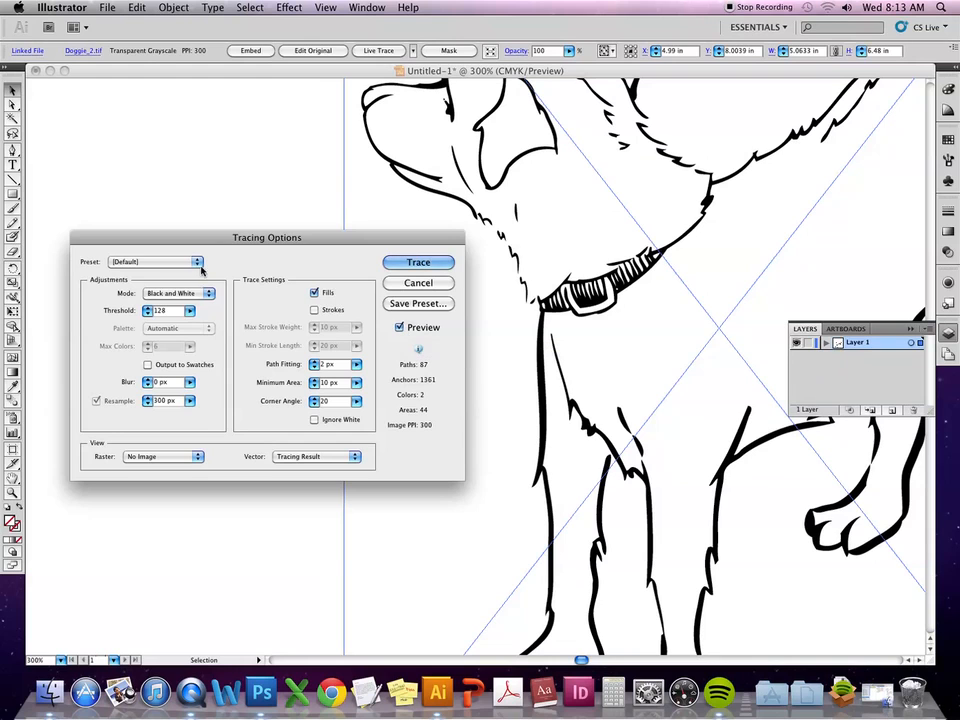
Try the Grayscale tracing mode in the preview, and set the mode back to Black and White.
{"action": "left_click", "coordinate": [190, 293]}
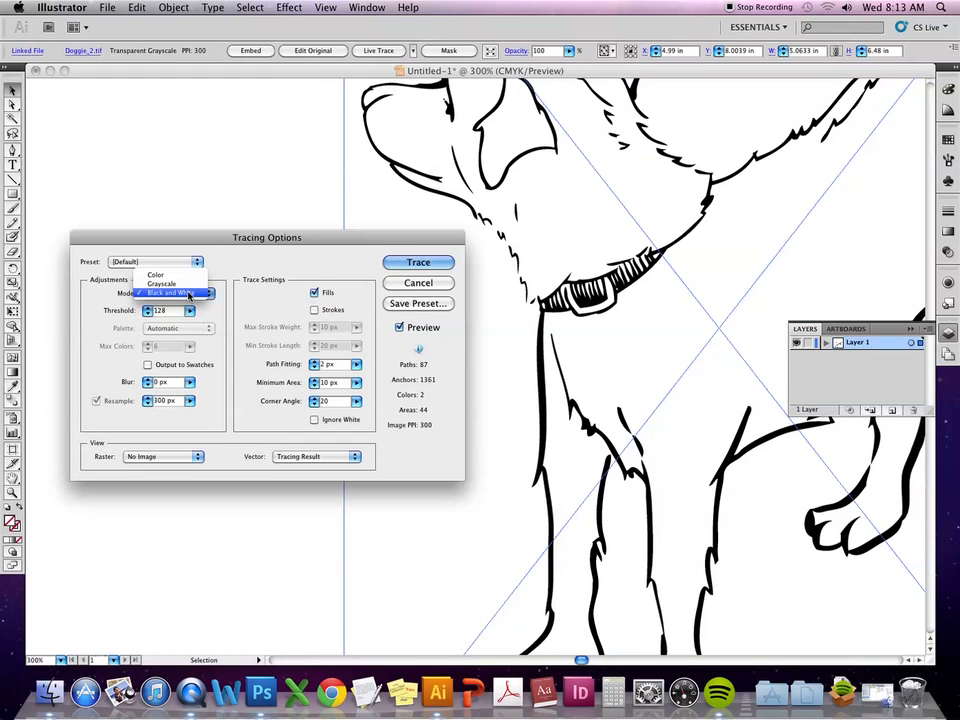
{"action": "left_click", "coordinate": [190, 294]}
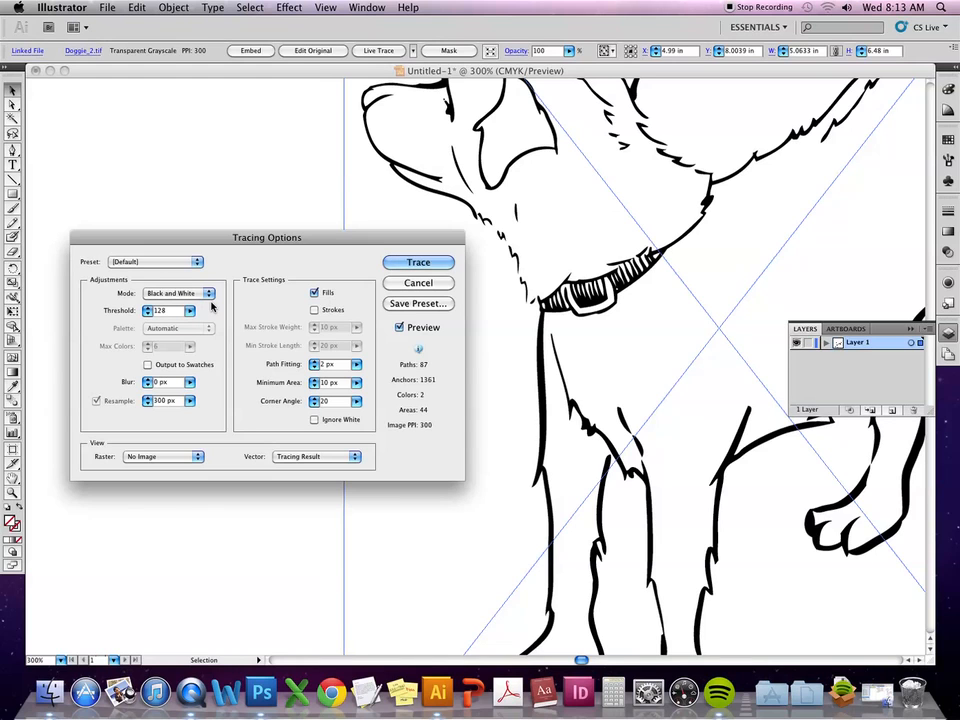
{"action": "left_click", "coordinate": [204, 293]}
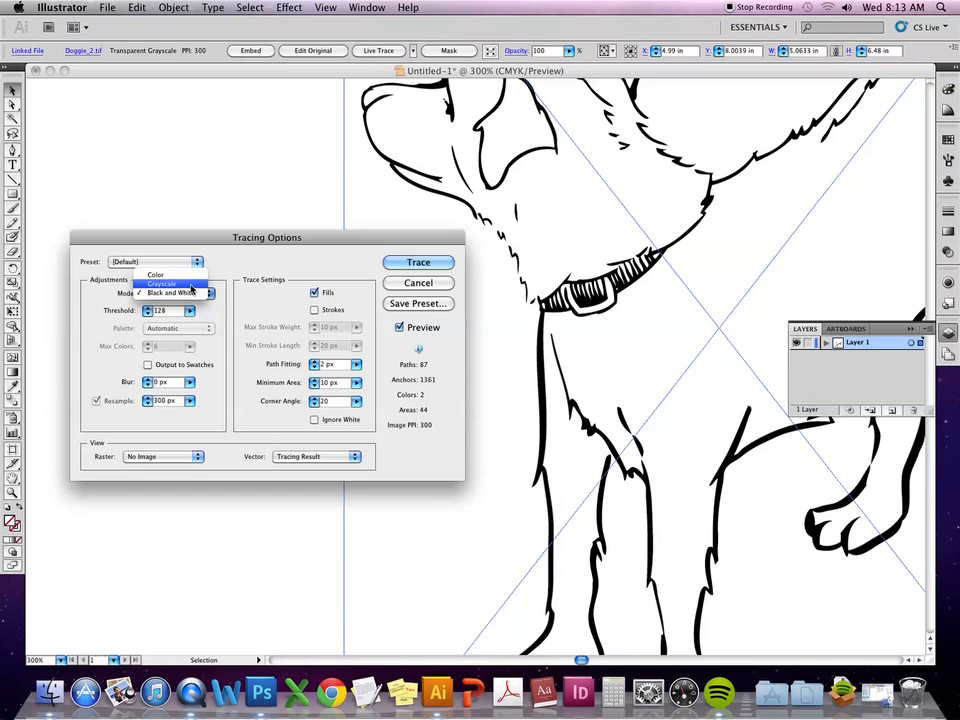
{"action": "left_click", "coordinate": [198, 293]}
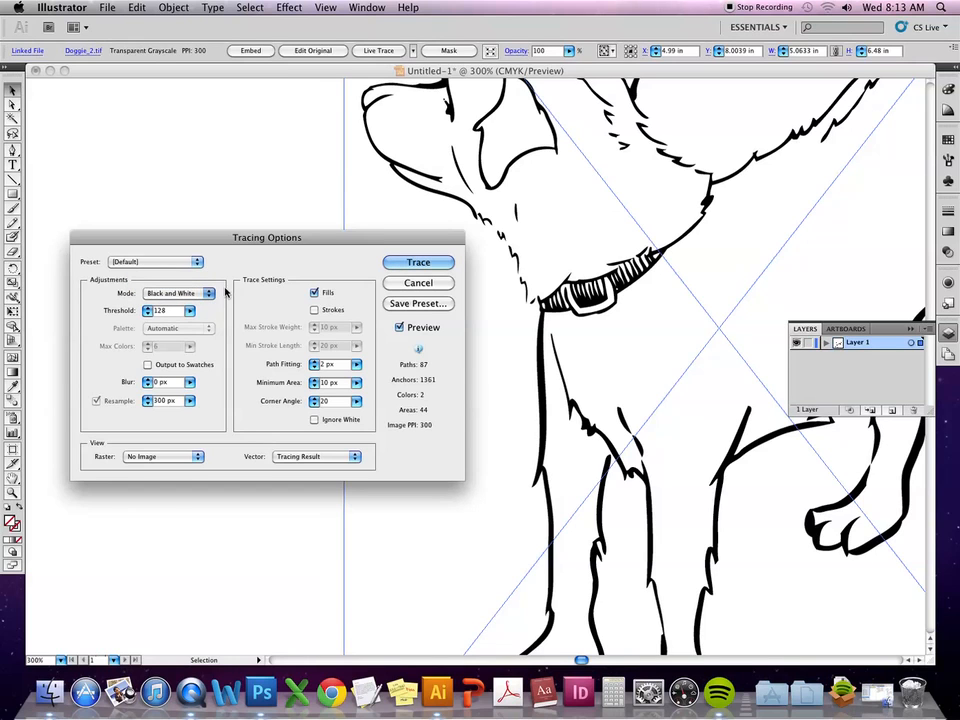
{"action": "left_click", "coordinate": [208, 293]}
{"action": "left_click", "coordinate": [205, 312]}
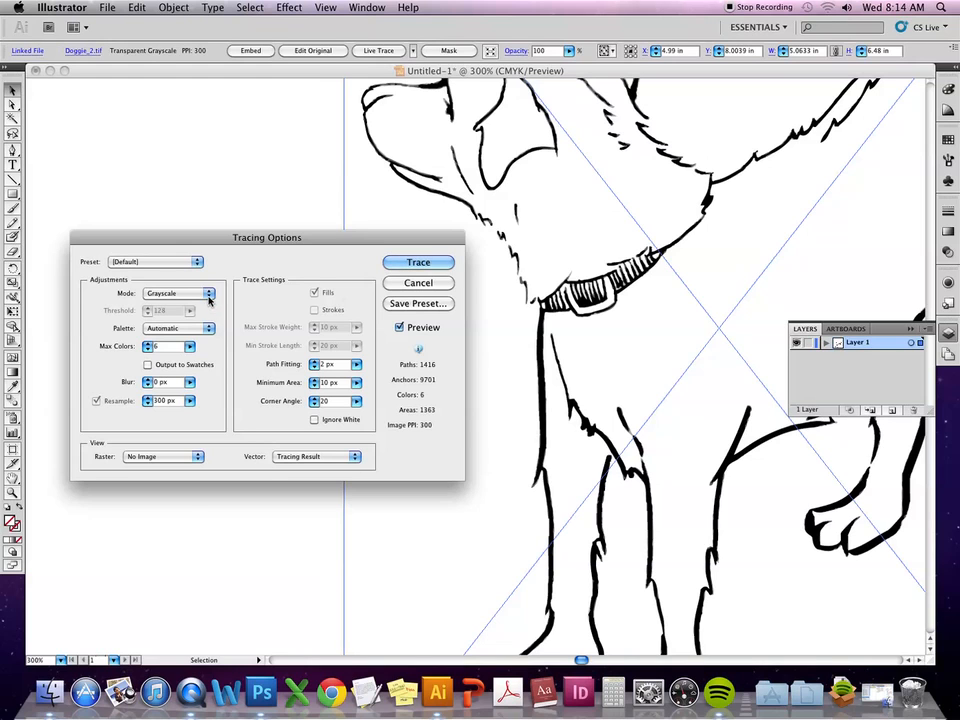
{"action": "left_click", "coordinate": [208, 293]}
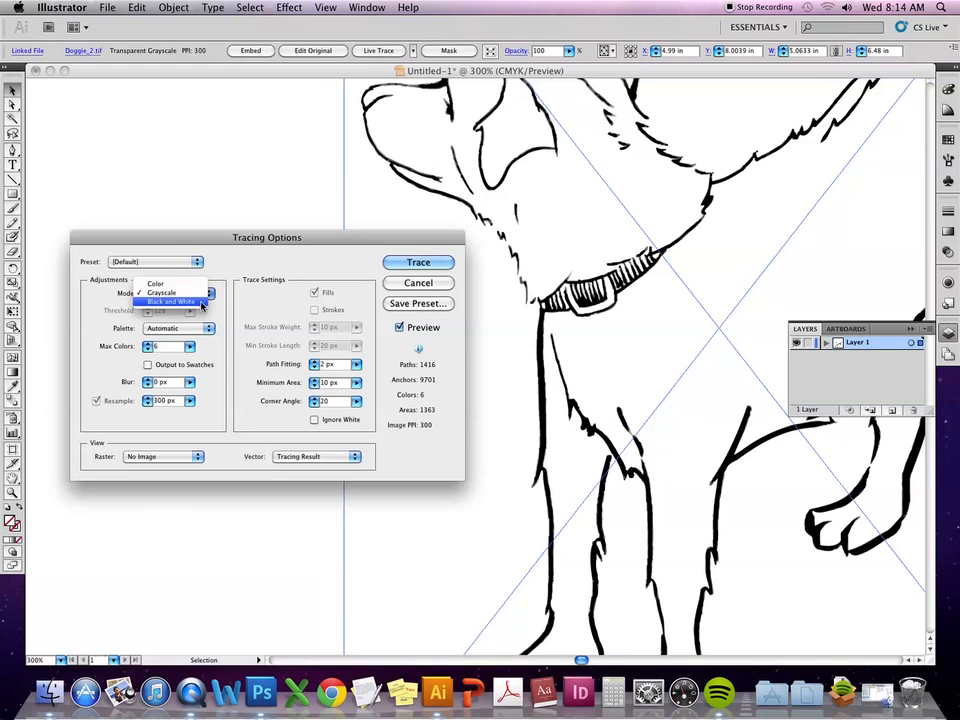
{"action": "left_click", "coordinate": [202, 308]}
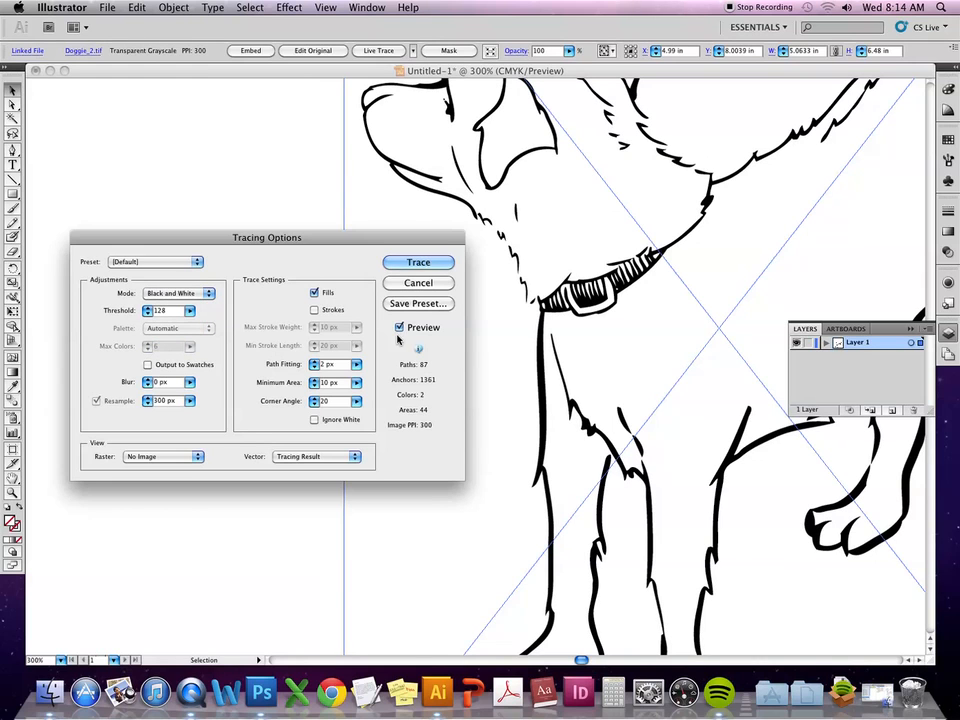
Turn on Ignore White in the trace settings, keeping the options dialog clear of the dog preview.
{"action": "left_click", "coordinate": [314, 421]}
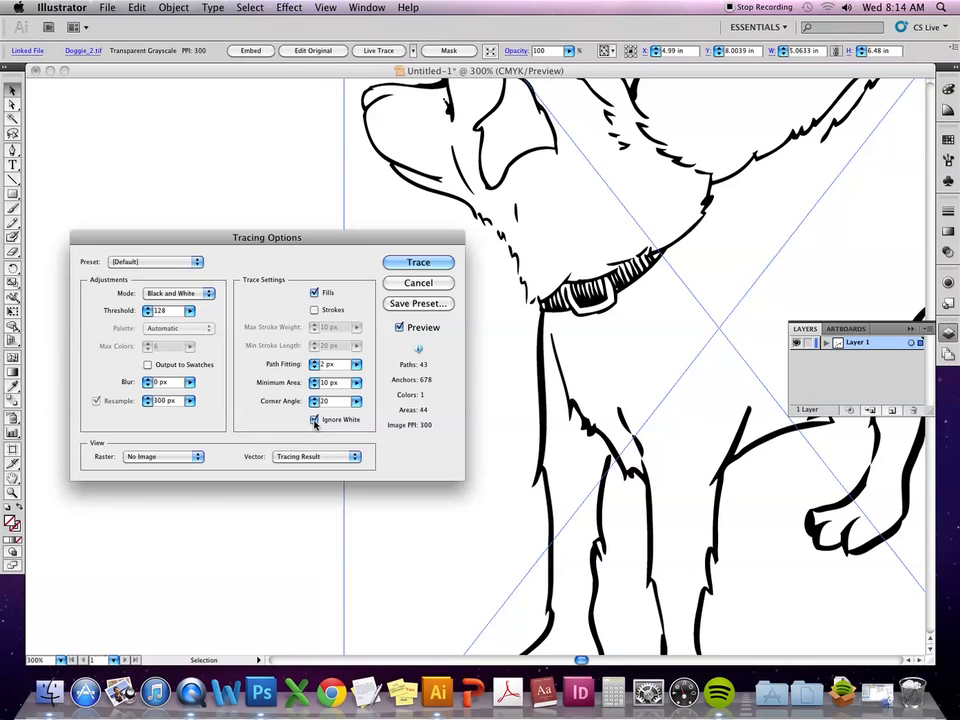
{"action": "mouse_move", "coordinate": [355, 237]}
{"action": "left_mouse_down"}
{"action": "mouse_move", "coordinate": [224, 180]}
{"action": "mouse_move", "coordinate": [195, 123]}
{"action": "left_mouse_up"}
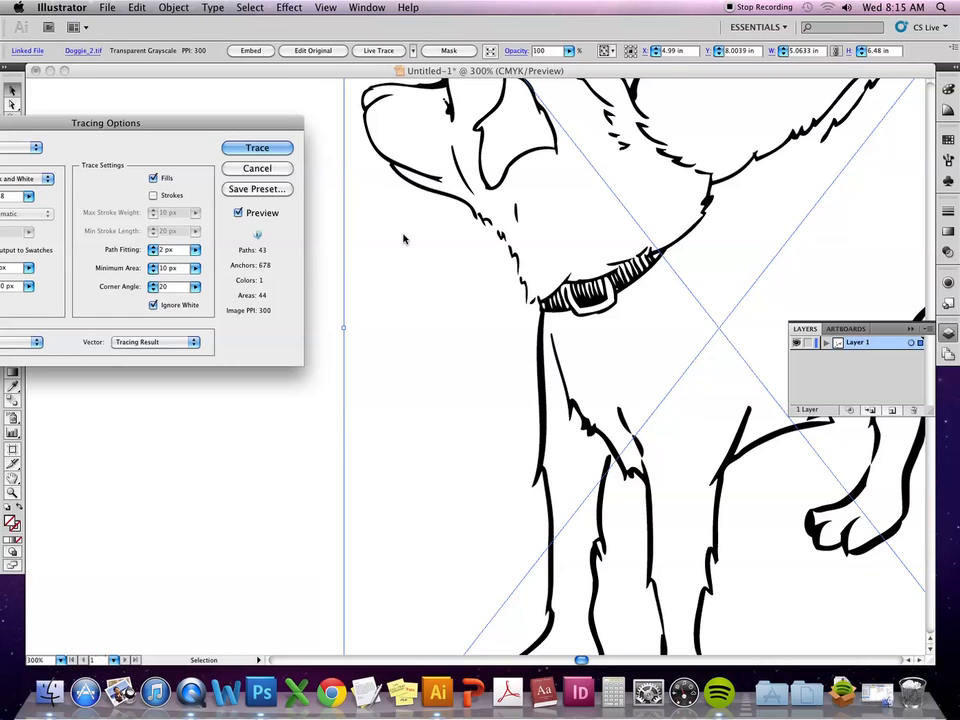
{"action": "mouse_move", "coordinate": [228, 130]}
{"action": "left_mouse_down"}
{"action": "mouse_move", "coordinate": [432, 412]}
{"action": "mouse_move", "coordinate": [460, 308]}
{"action": "left_mouse_up"}
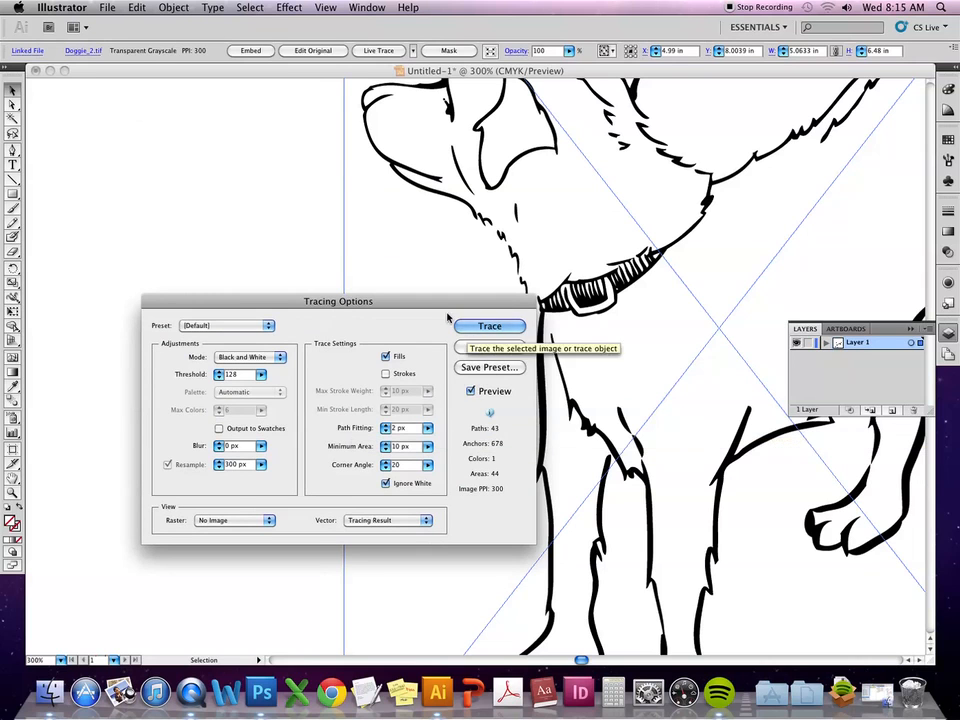
{"action": "left_click_drag", "start_coordinate": [420, 302], "coordinate": [378, 255]}
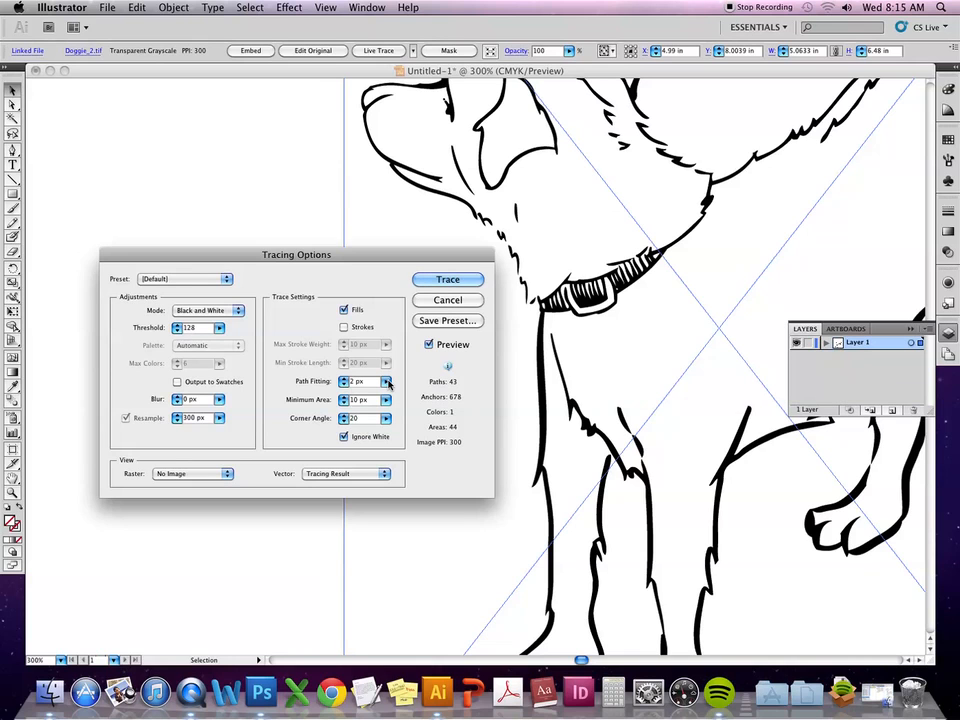
Raise the trace's path fitting to 5 px, try a corner angle of 85, and settle on a corner angle of 24.
{"action": "left_click_drag", "start_coordinate": [388, 384], "coordinate": [347, 400]}
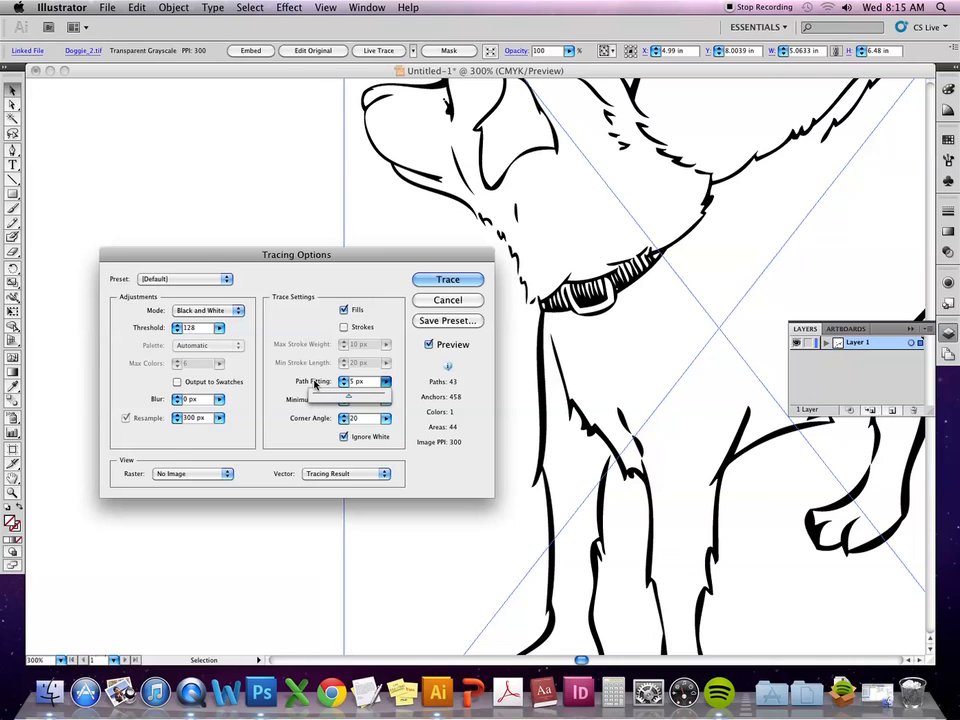
{"action": "left_click", "coordinate": [303, 377]}
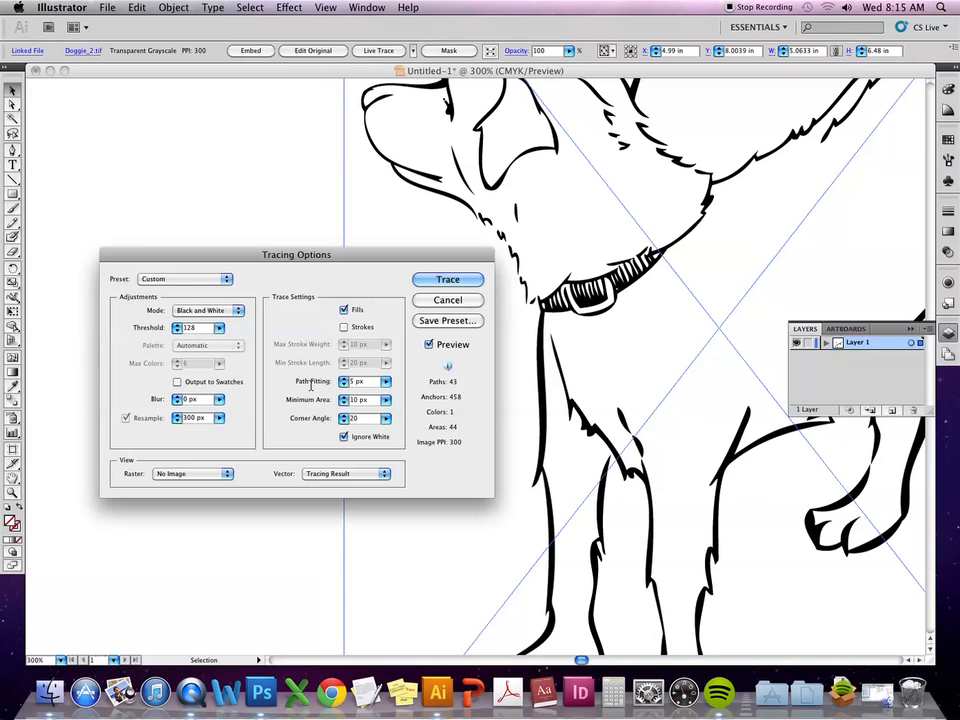
{"action": "left_click", "coordinate": [387, 421]}
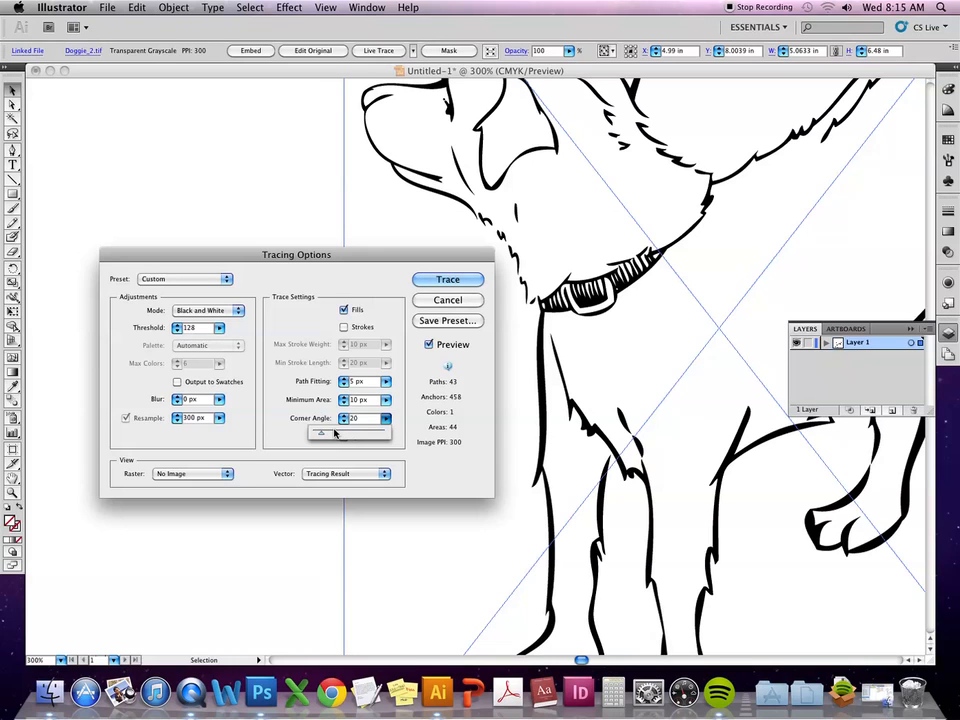
{"action": "left_click_drag", "start_coordinate": [322, 432], "coordinate": [347, 437]}
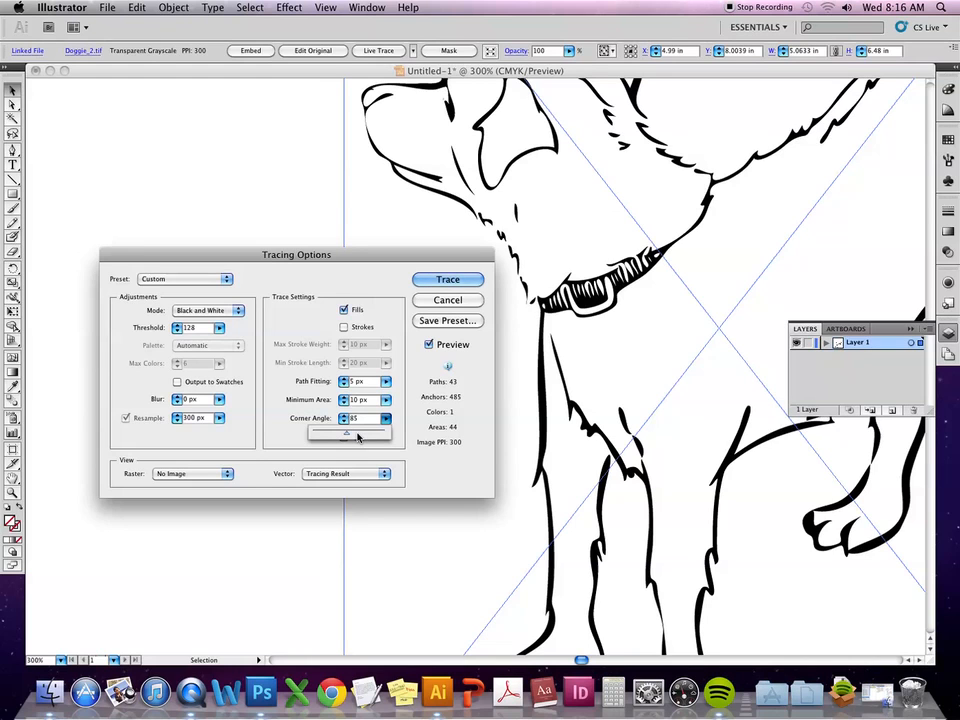
{"action": "left_click_drag", "start_coordinate": [358, 436], "coordinate": [322, 434]}
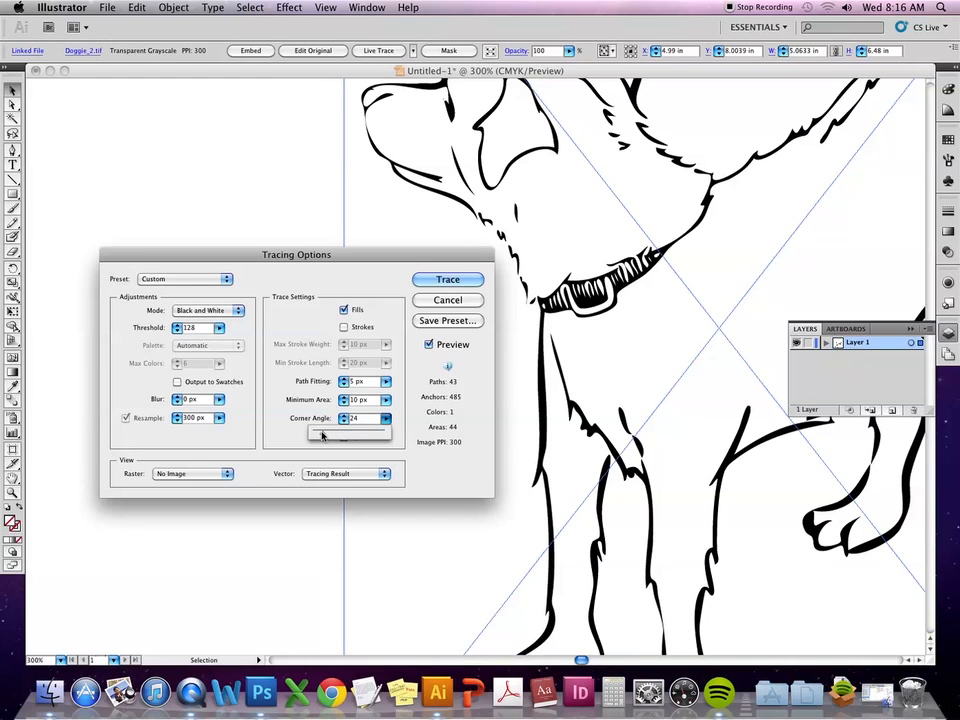
{"action": "left_click", "coordinate": [394, 408]}
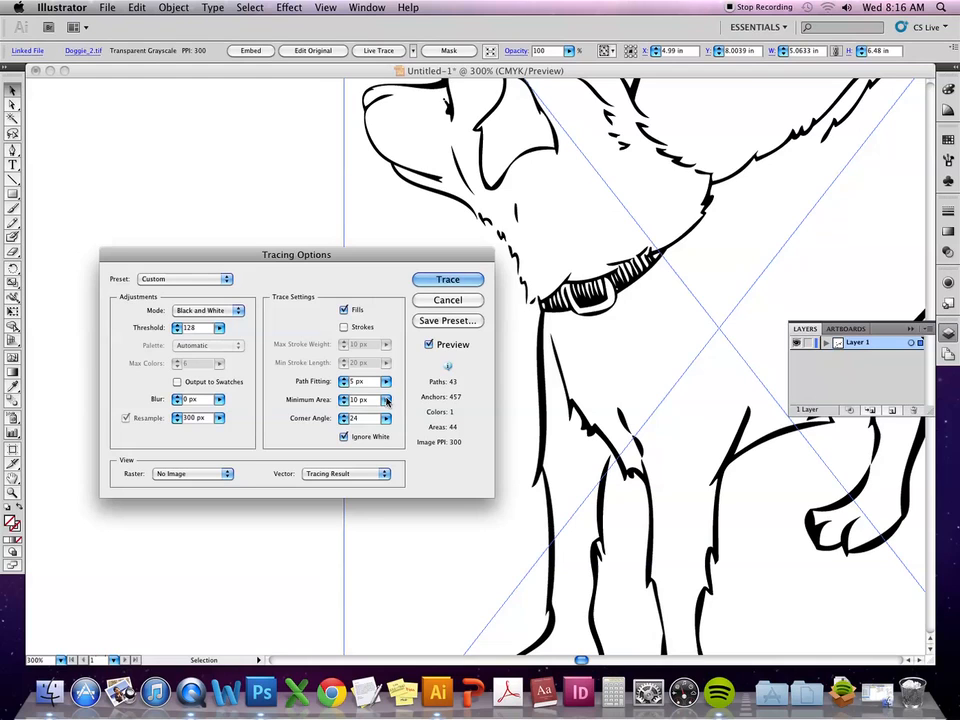
Try larger minimum areas such as 519 px in the trace preview, and set the minimum area to 58 px.
{"action": "left_click", "coordinate": [386, 399]}
{"action": "left_click", "coordinate": [314, 418]}
{"action": "left_click_drag", "start_coordinate": [314, 418], "coordinate": [326, 418]}
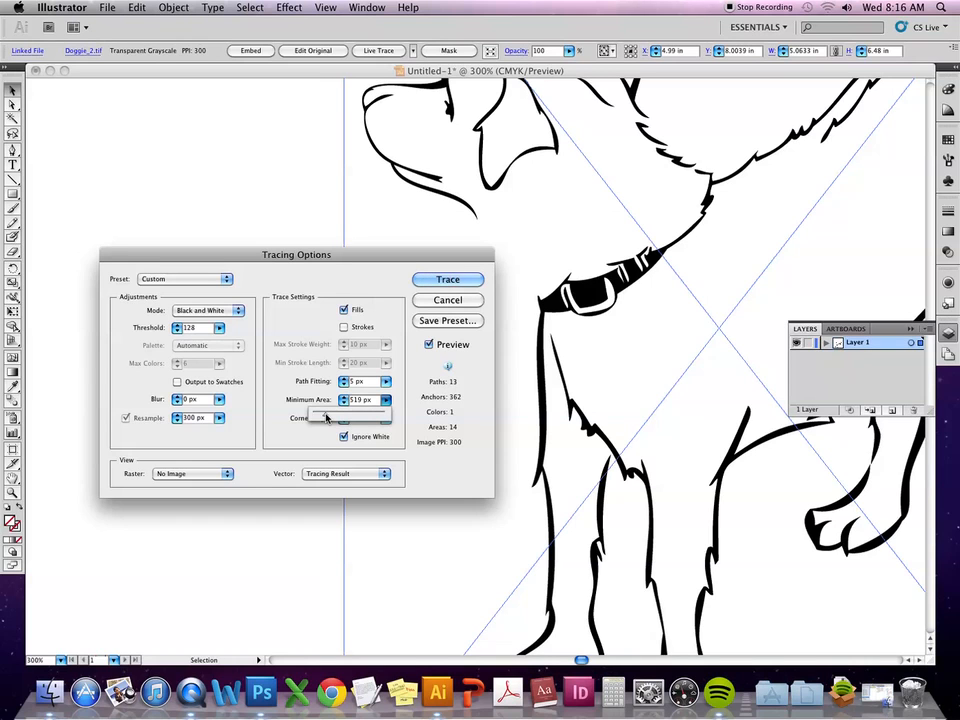
{"action": "left_click_drag", "start_coordinate": [326, 419], "coordinate": [346, 419]}
{"action": "left_click_drag", "start_coordinate": [351, 420], "coordinate": [314, 418]}
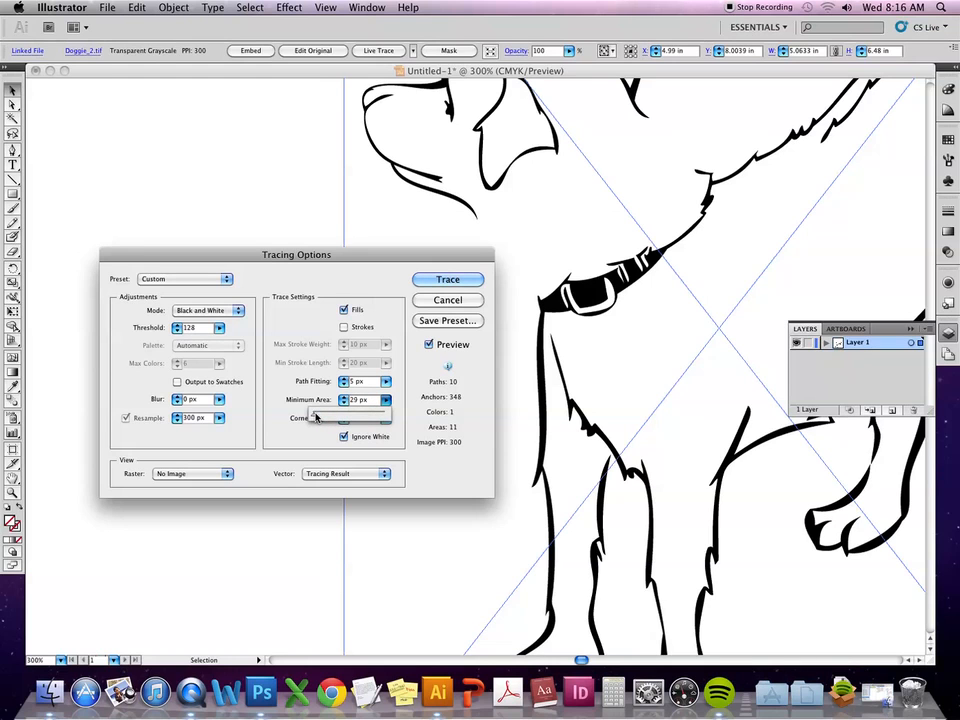
{"action": "left_click_drag", "start_coordinate": [315, 413], "coordinate": [314, 415]}
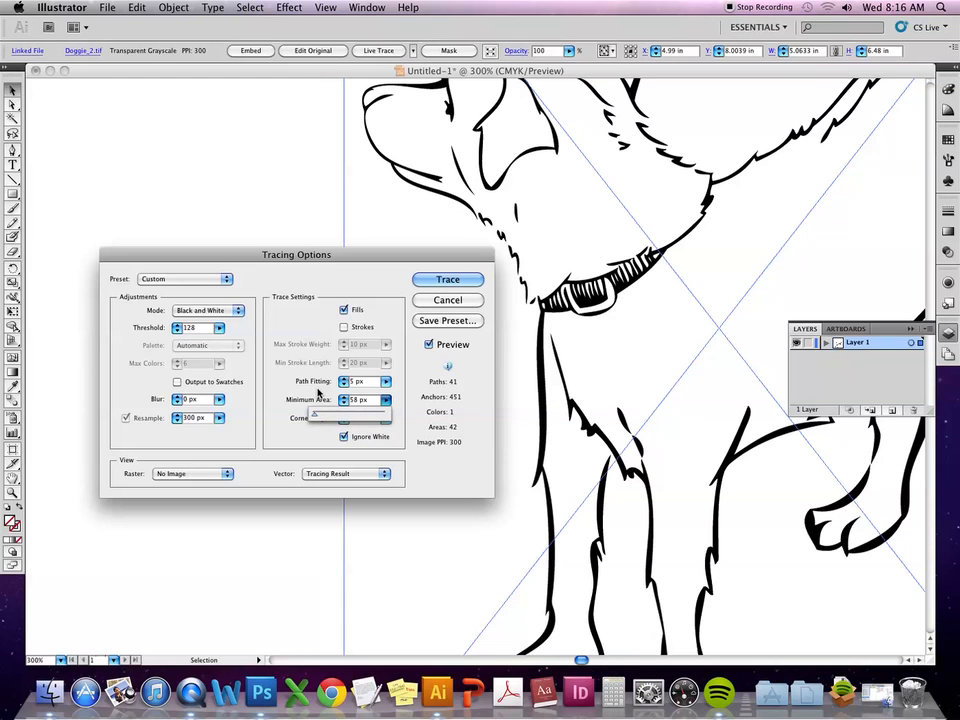
{"action": "left_click", "coordinate": [318, 392]}
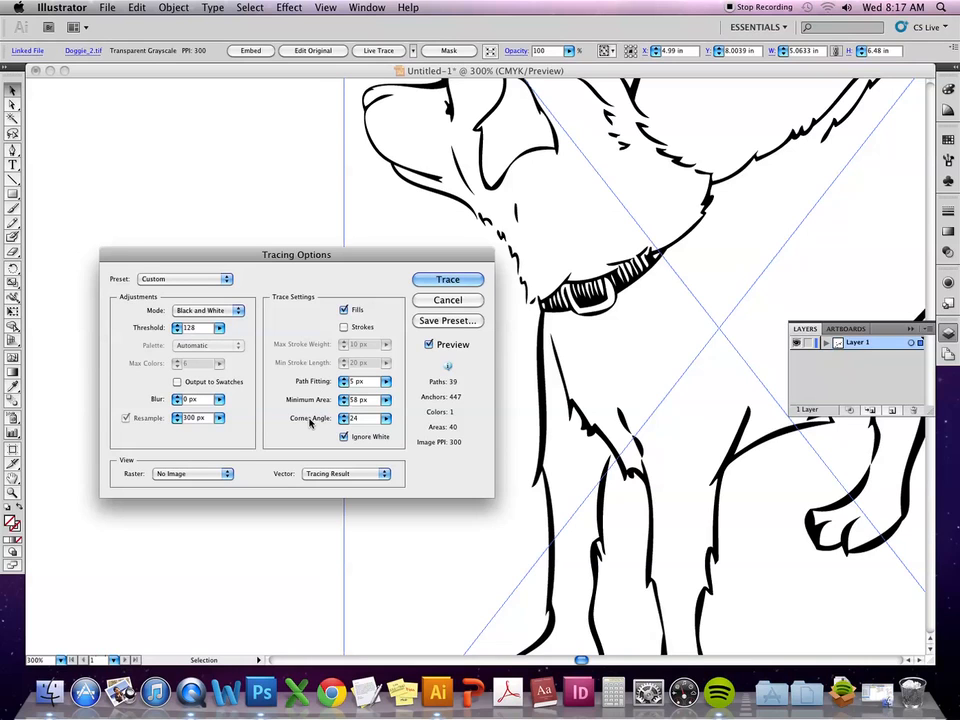
Apply the trace to the placed dog image with the chosen settings.
{"action": "left_click", "coordinate": [474, 284]}
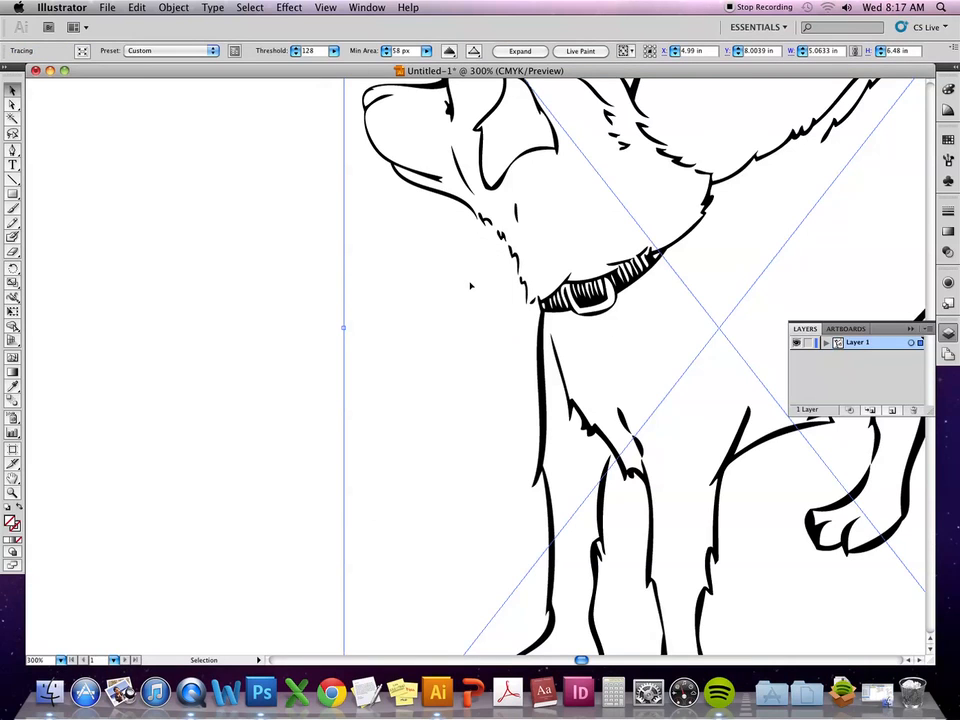
{"action": "key", "text": "super+minus"}
{"action": "left_click_drag", "start_coordinate": [505, 286], "coordinate": [362, 282]}
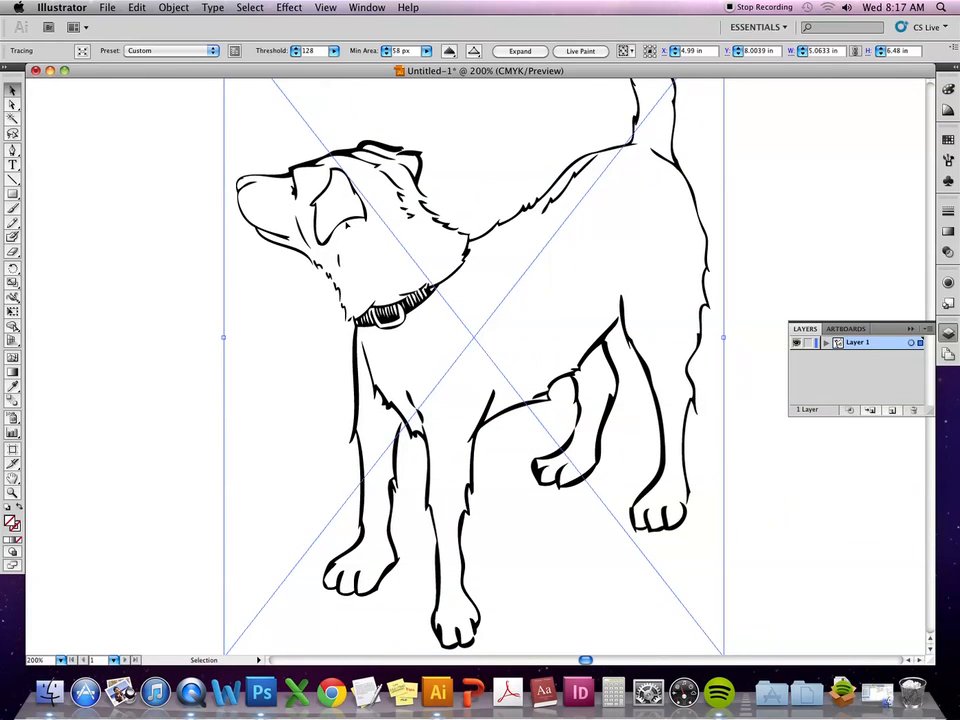
Expand the selected dog tracing into editable vector paths.
{"action": "double_click", "coordinate": [346, 223]}
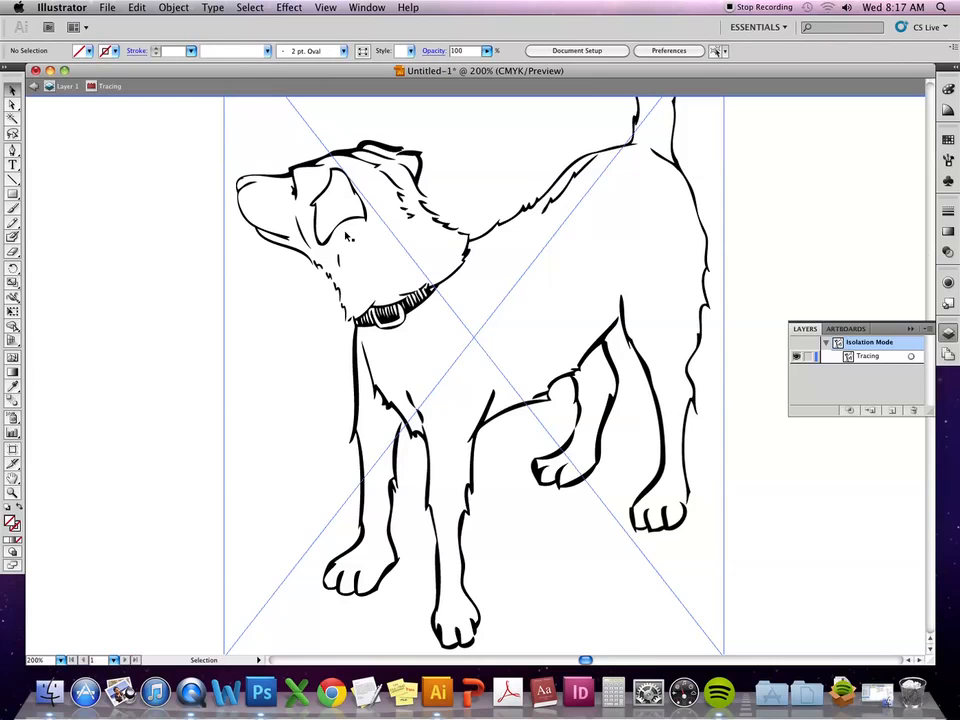
{"action": "double_click", "coordinate": [163, 271]}
{"action": "left_click", "coordinate": [434, 234]}
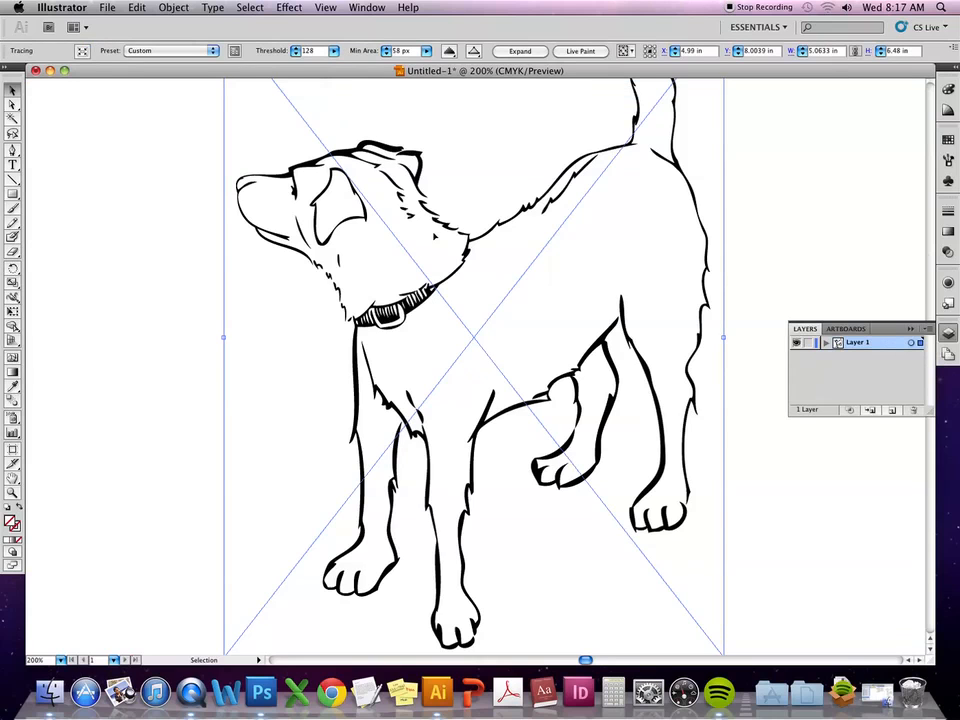
{"action": "left_click", "coordinate": [518, 52]}
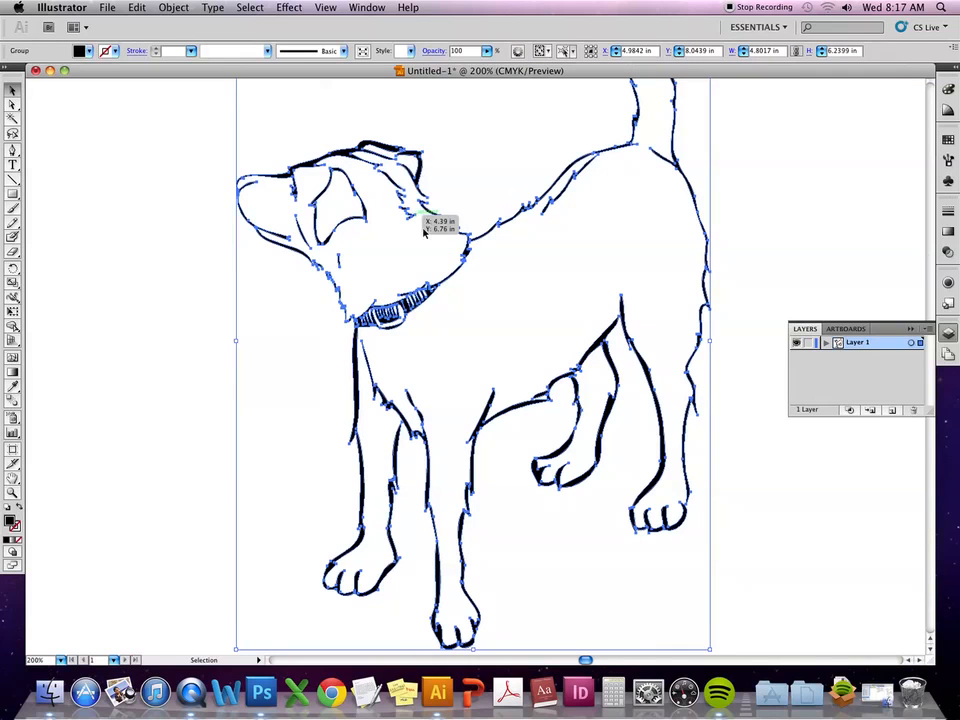
Pull anchor points on the outline at the back of the dog's far ear with Direct Selection to reshape it.
{"action": "key", "text": "h"}
{"action": "left_click_drag", "start_coordinate": [868, 148], "coordinate": [866, 177]}
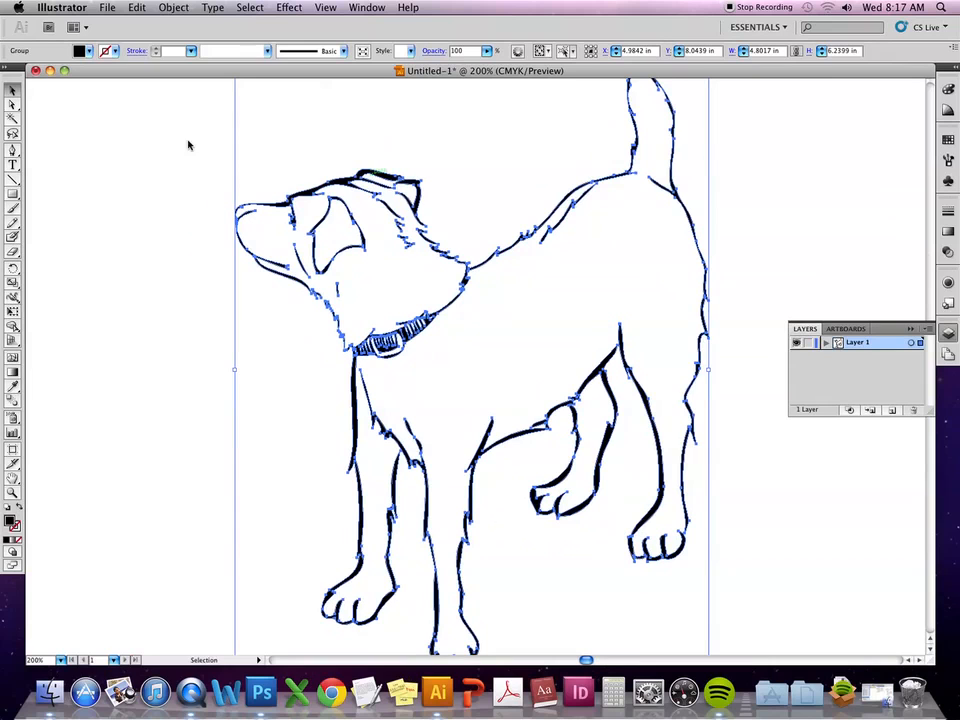
{"action": "left_click", "coordinate": [15, 110]}
{"action": "left_click", "coordinate": [427, 184]}
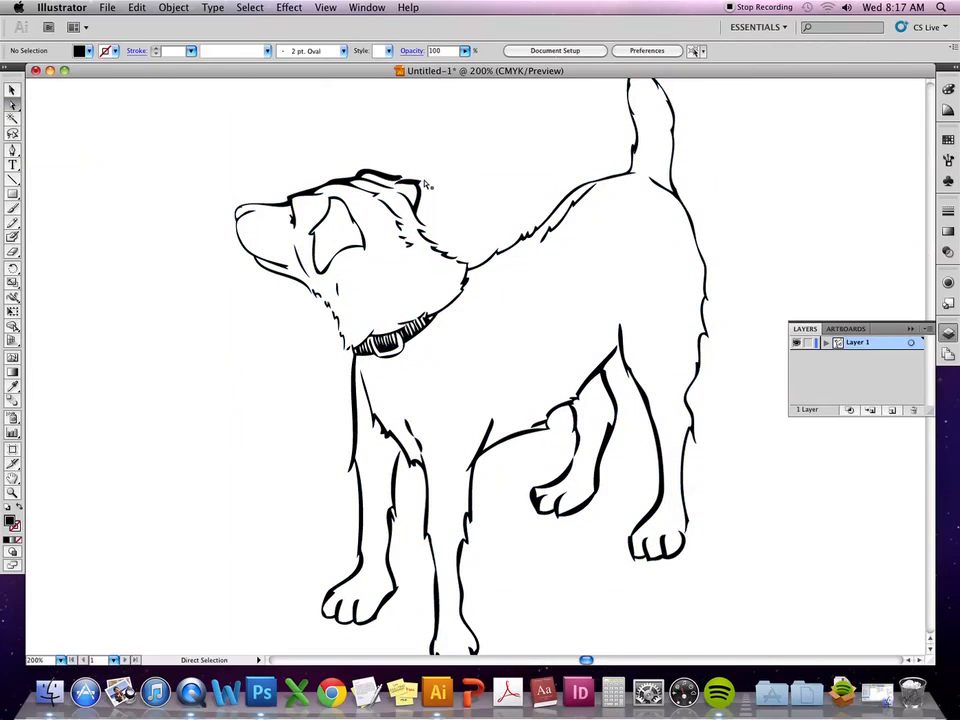
{"action": "left_click", "coordinate": [425, 185]}
{"action": "left_click_drag", "start_coordinate": [428, 184], "coordinate": [420, 213]}
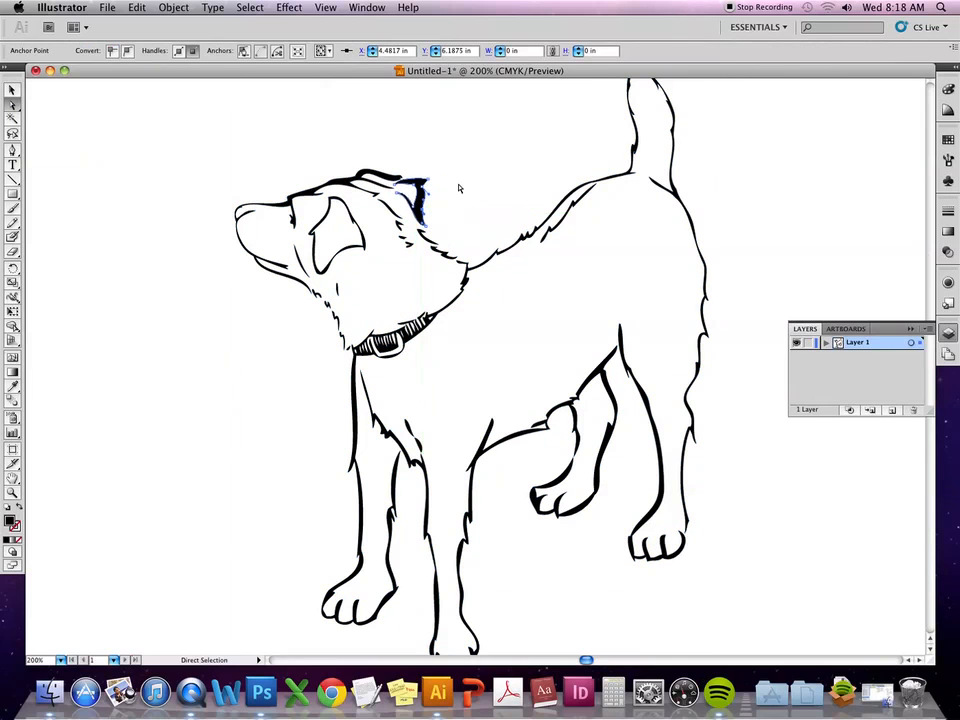
{"action": "left_click", "coordinate": [165, 154]}
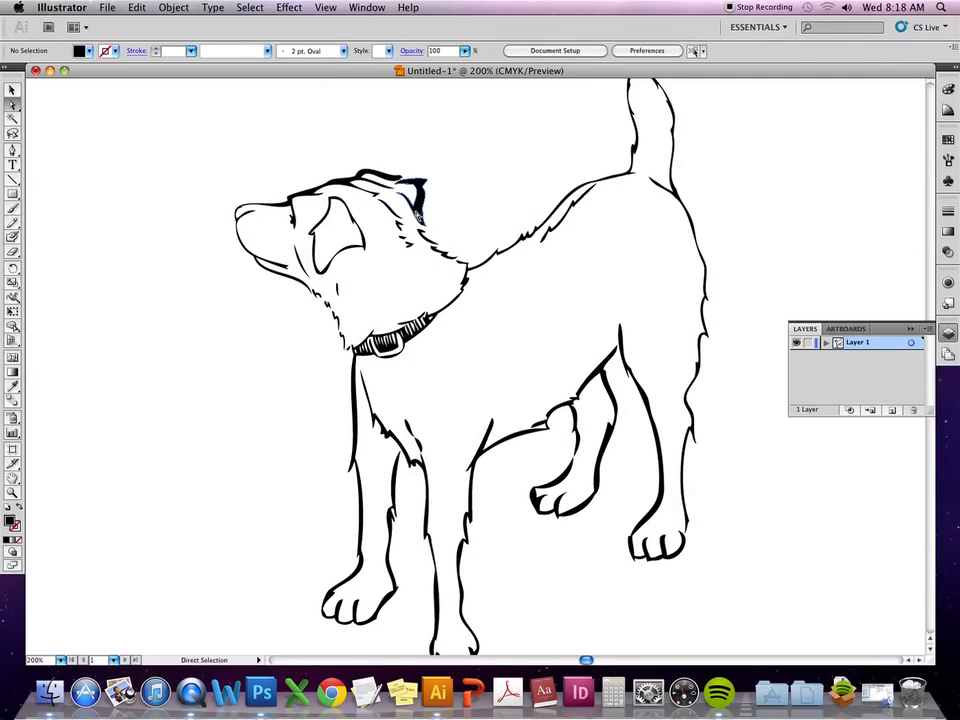
Round off the far ear's corner by removing anchor points with the Pen tool and adjusting the curve along its outer edge.
{"action": "left_click", "coordinate": [403, 232]}
{"action": "left_click", "coordinate": [12, 152]}
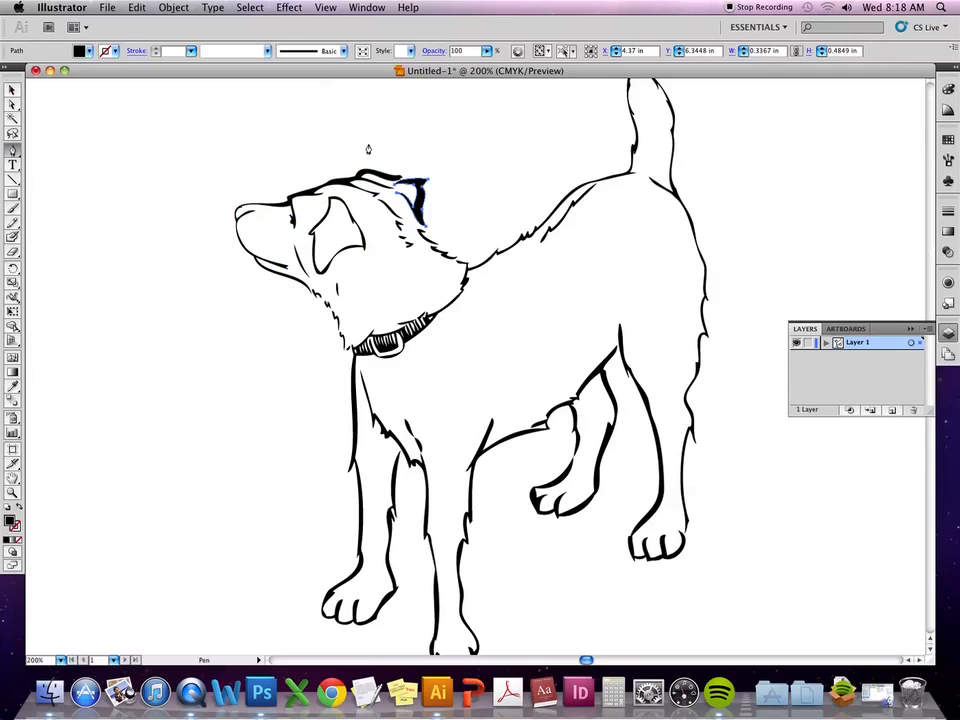
{"action": "left_click", "coordinate": [428, 183]}
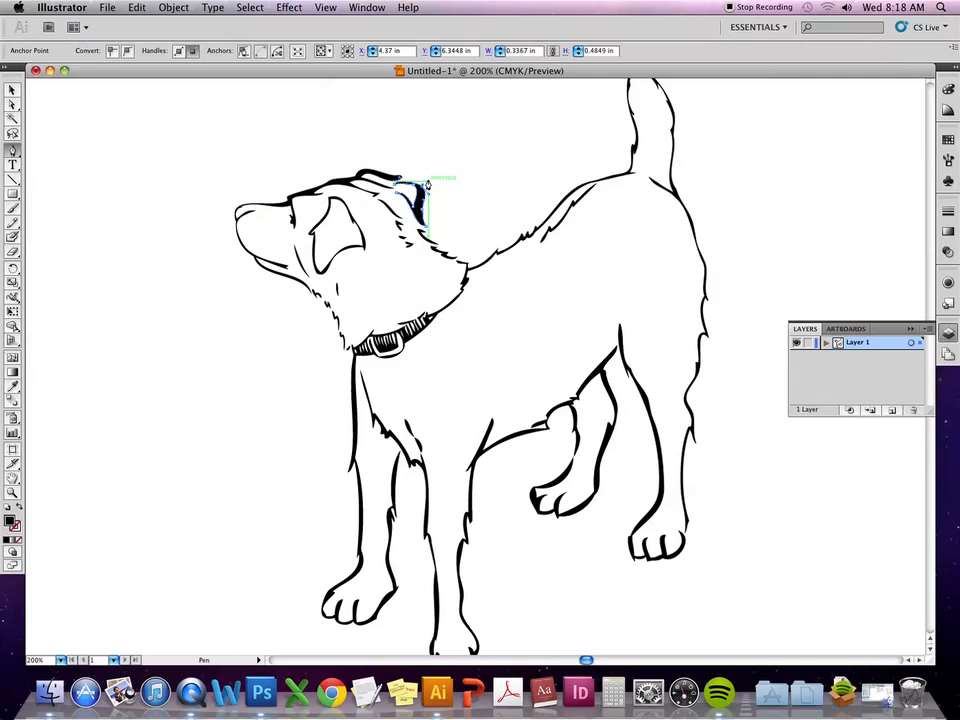
{"action": "left_click", "coordinate": [422, 209]}
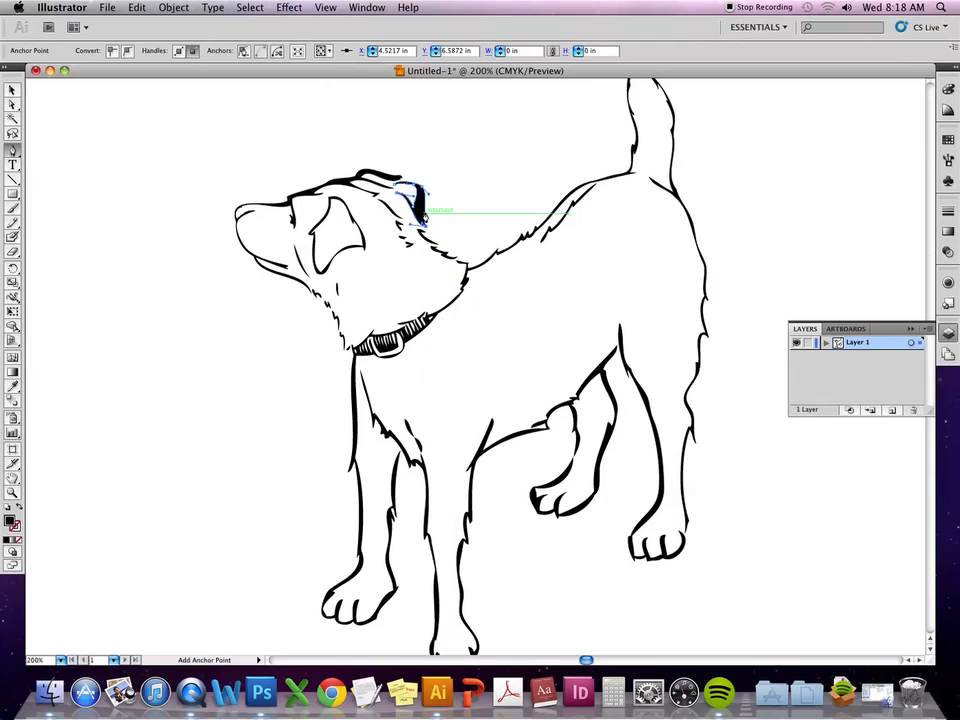
{"action": "left_click", "coordinate": [424, 207]}
{"action": "left_click", "coordinate": [426, 207], "text": "super"}
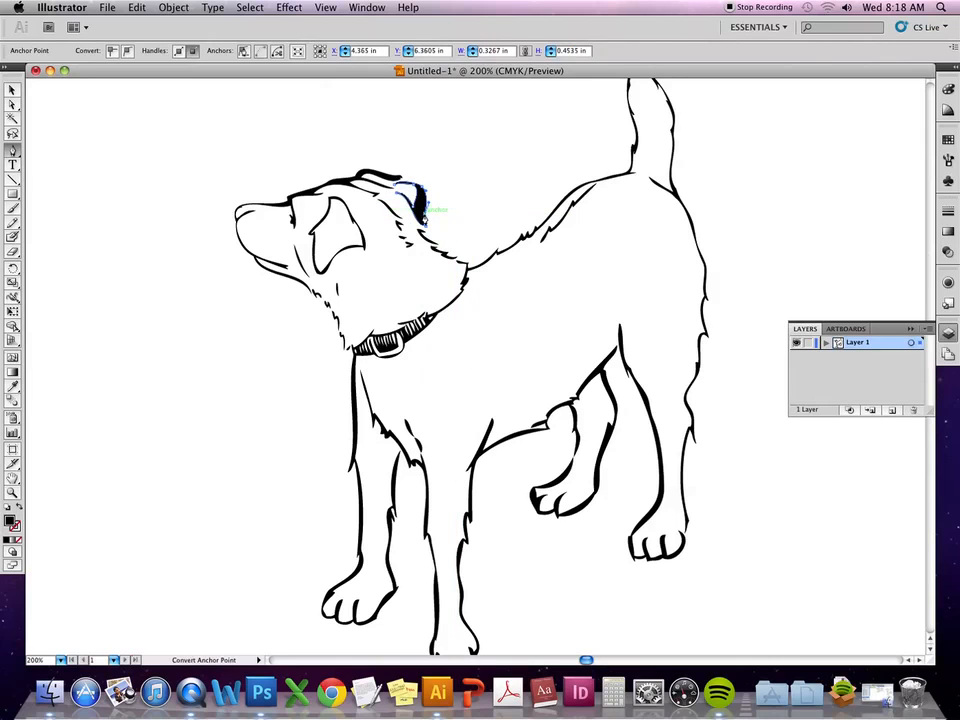
{"action": "mouse_move", "coordinate": [424, 208]}
{"action": "left_mouse_down"}
{"action": "mouse_move", "coordinate": [434, 210]}
{"action": "mouse_move", "coordinate": [429, 199]}
{"action": "left_mouse_up"}
{"action": "left_click", "coordinate": [453, 188], "text": "super"}
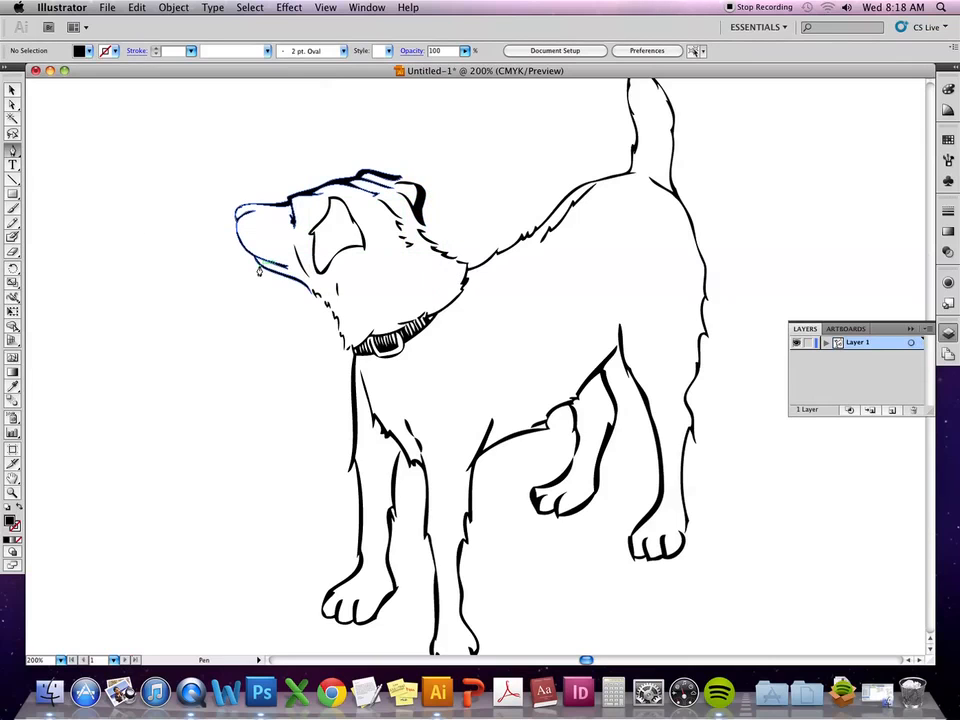
Add a new layer beneath Layer 1, which holds the dog line art, and leave the artwork deselected.
{"action": "left_click", "coordinate": [10, 90]}
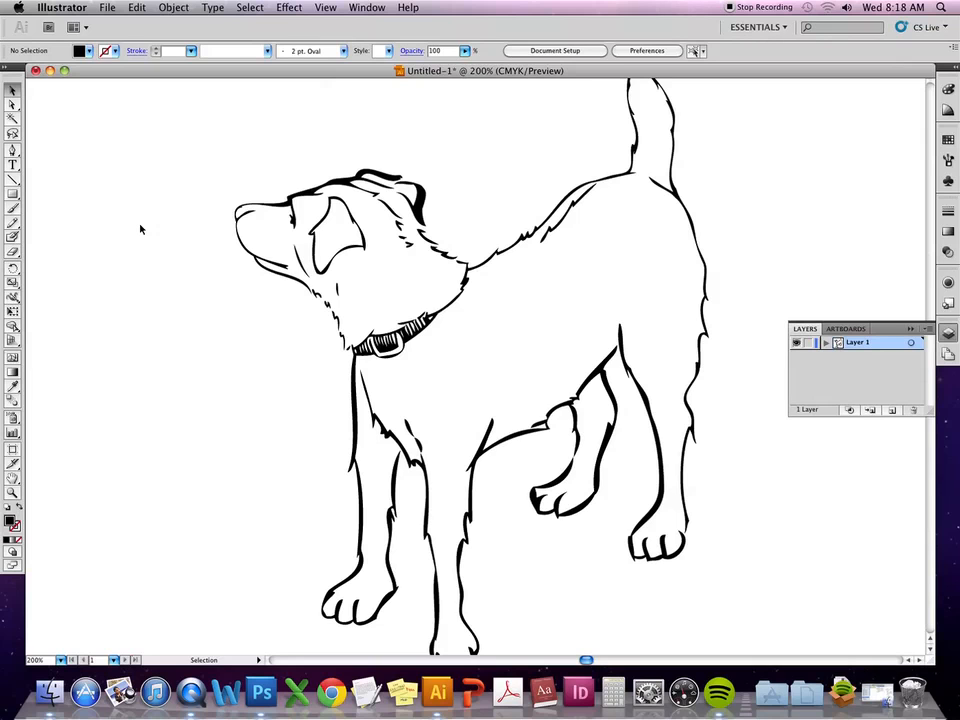
{"action": "key", "text": "space"}
{"action": "left_click_drag", "start_coordinate": [566, 465], "coordinate": [489, 387]}
{"action": "left_click", "coordinate": [494, 383]}
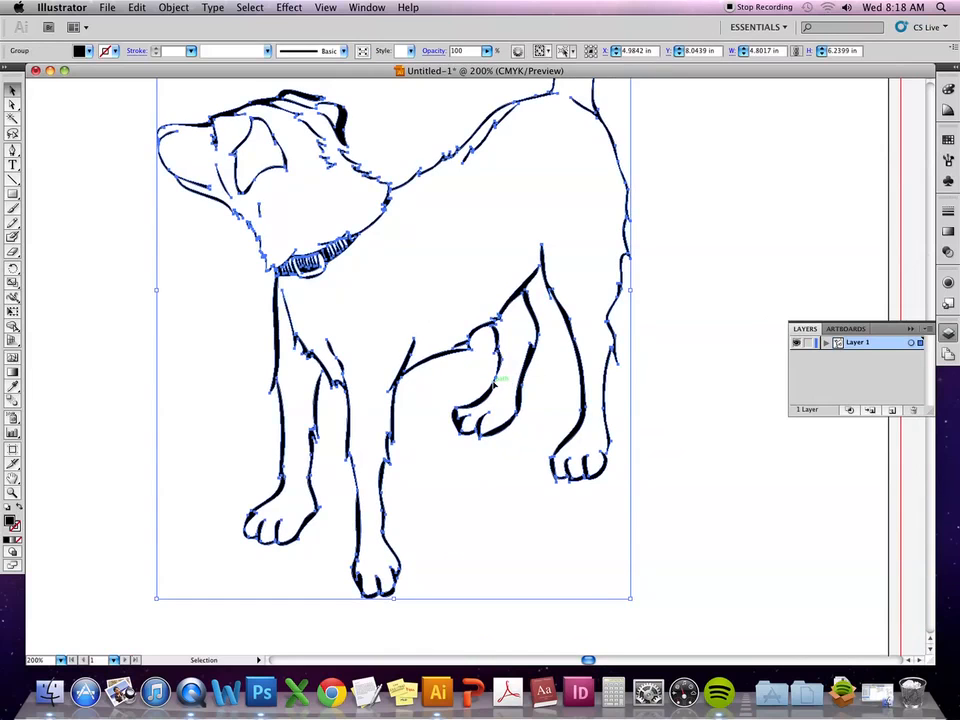
{"action": "scroll", "coordinate": [345, 410], "scroll_direction": "up", "scroll_amount": 3}
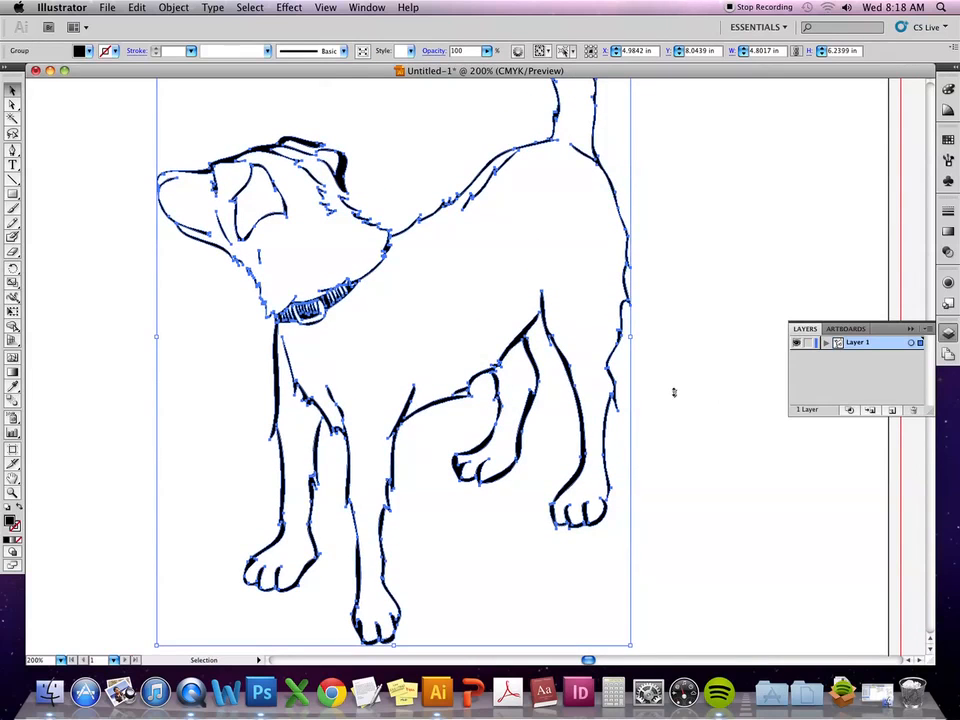
{"action": "left_click", "coordinate": [870, 410]}
{"action": "left_click_drag", "start_coordinate": [870, 342], "coordinate": [868, 364]}
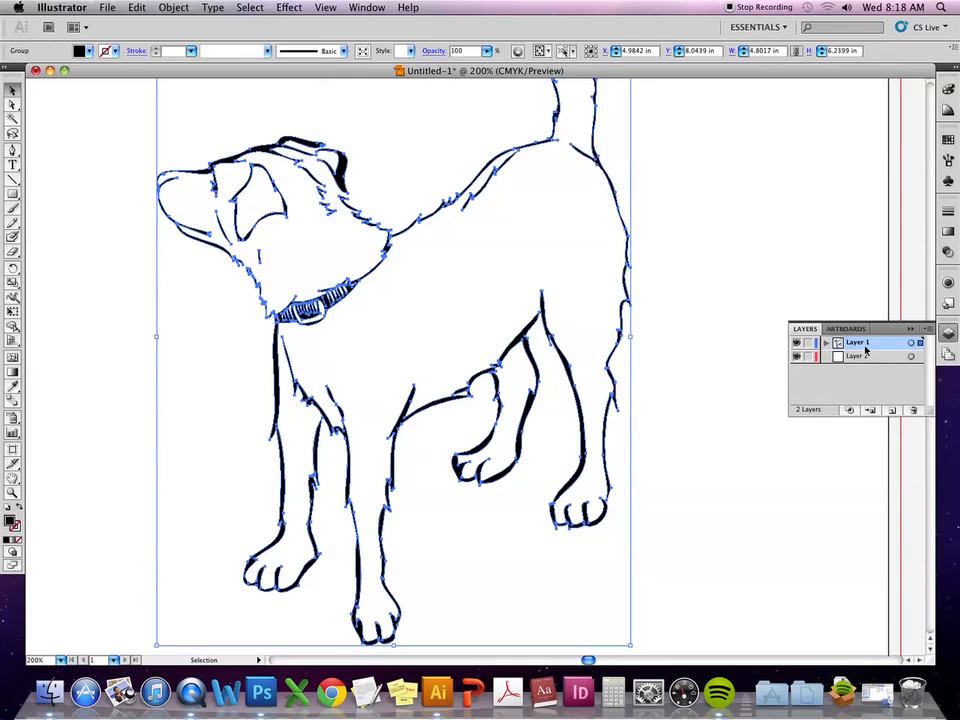
{"action": "left_click", "coordinate": [53, 212]}
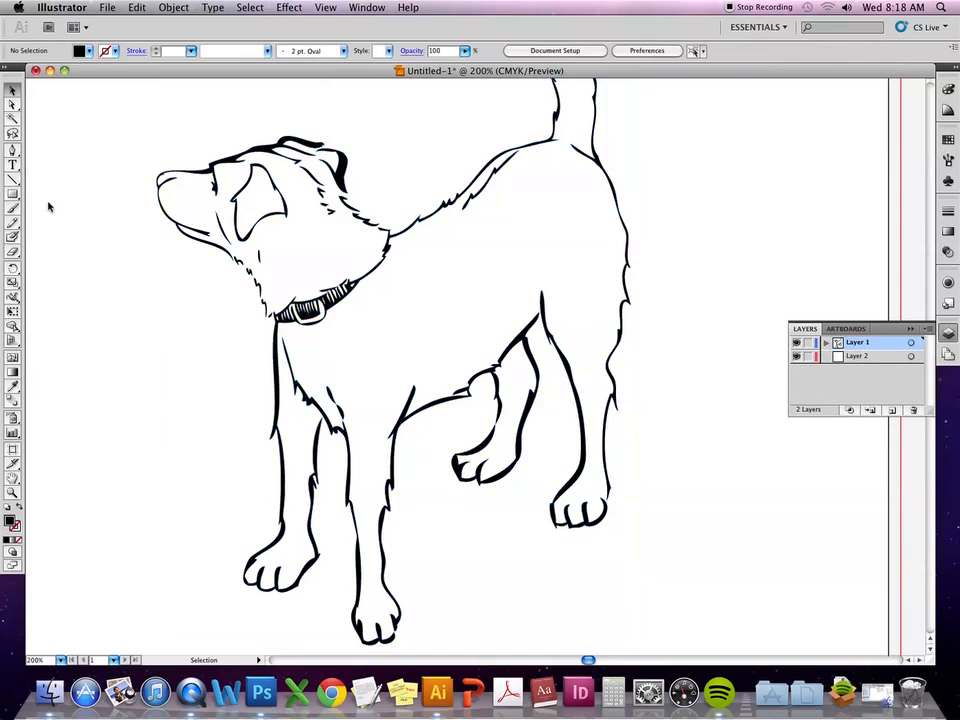
Switch to the Blob Brush and set its fill colour to a gray of about 64% black.
{"action": "left_click", "coordinate": [12, 238]}
{"action": "double_click", "coordinate": [10, 520]}
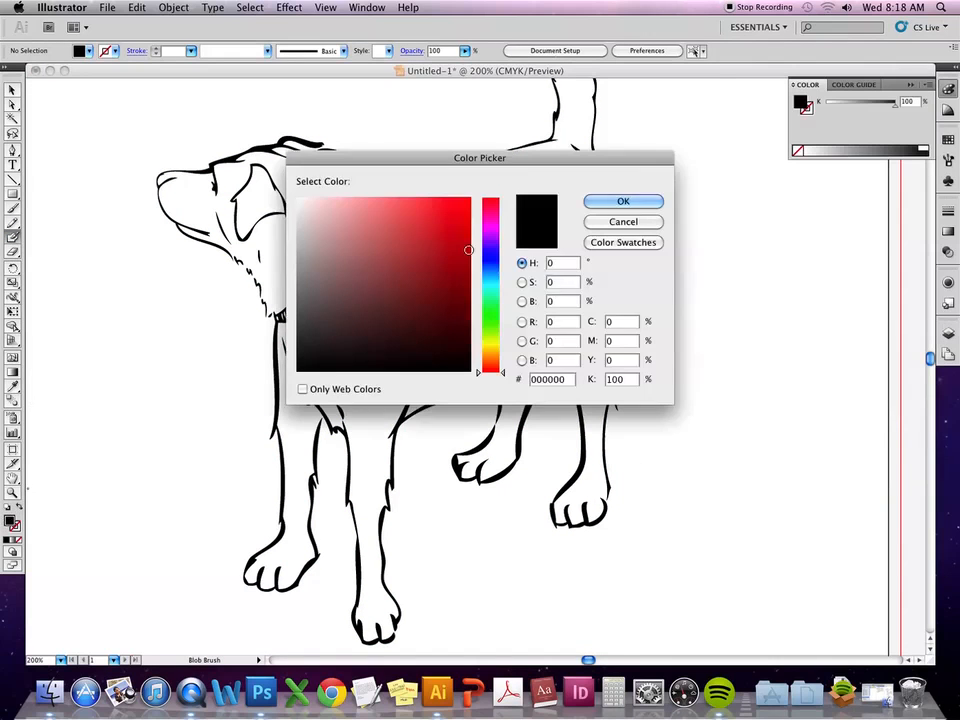
{"action": "mouse_move", "coordinate": [426, 261]}
{"action": "left_mouse_down"}
{"action": "mouse_move", "coordinate": [437, 210]}
{"action": "mouse_move", "coordinate": [442, 248]}
{"action": "left_mouse_up"}
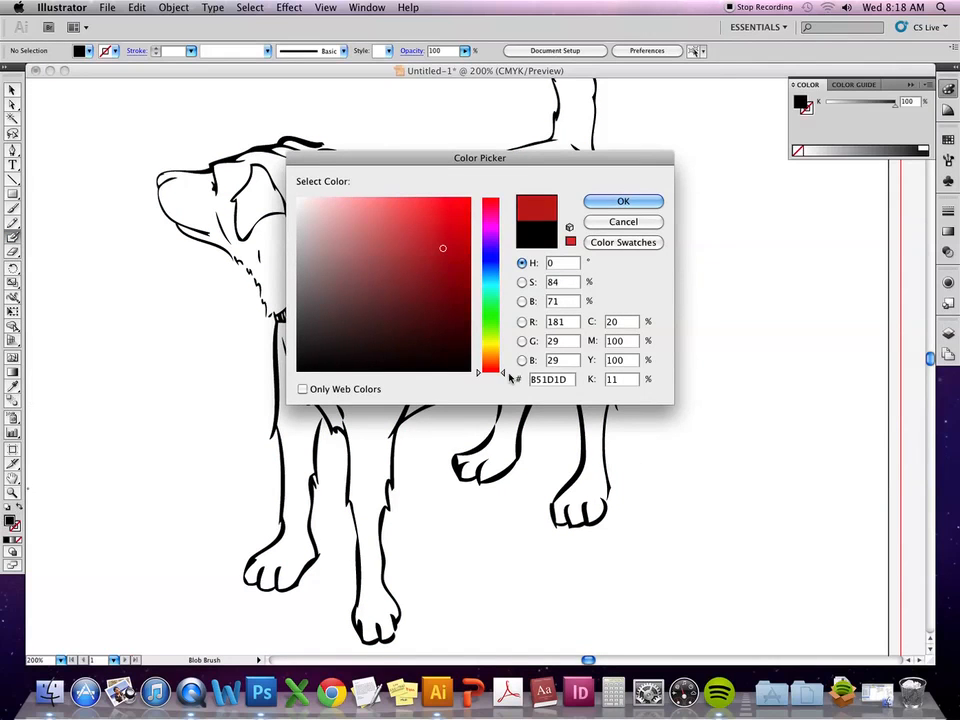
{"action": "left_click_drag", "start_coordinate": [508, 373], "coordinate": [505, 358]}
{"action": "mouse_move", "coordinate": [456, 272]}
{"action": "left_mouse_down"}
{"action": "mouse_move", "coordinate": [443, 279]}
{"action": "mouse_move", "coordinate": [442, 271]}
{"action": "left_mouse_up"}
{"action": "left_click", "coordinate": [614, 199]}
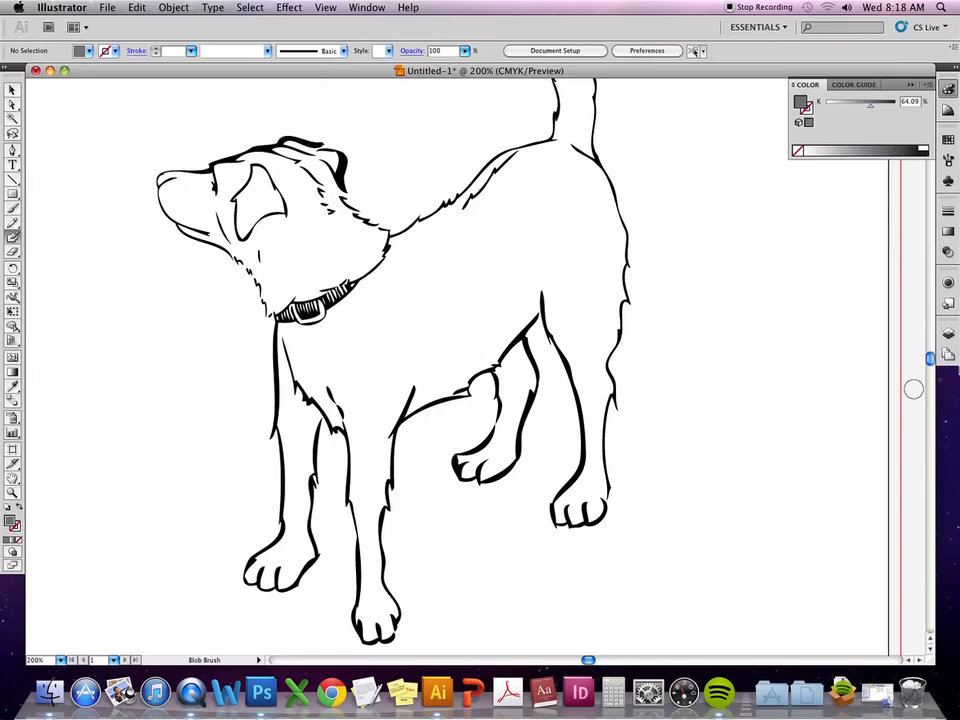
Lock Layer 1 and make Layer 2 the active layer for painting.
{"action": "left_click", "coordinate": [949, 339]}
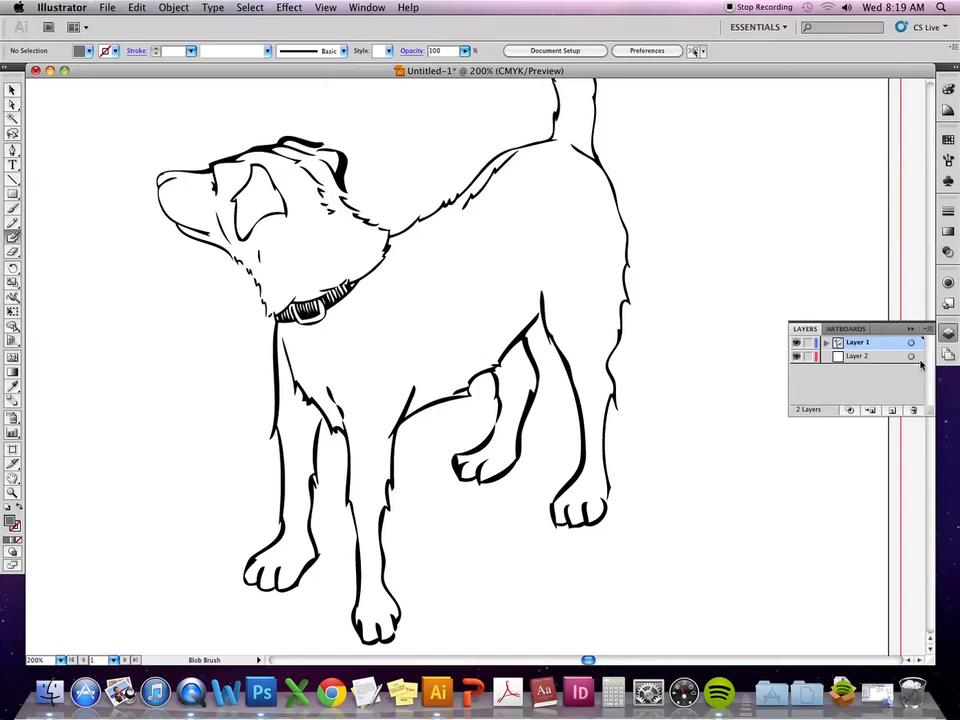
{"action": "left_click", "coordinate": [892, 357]}
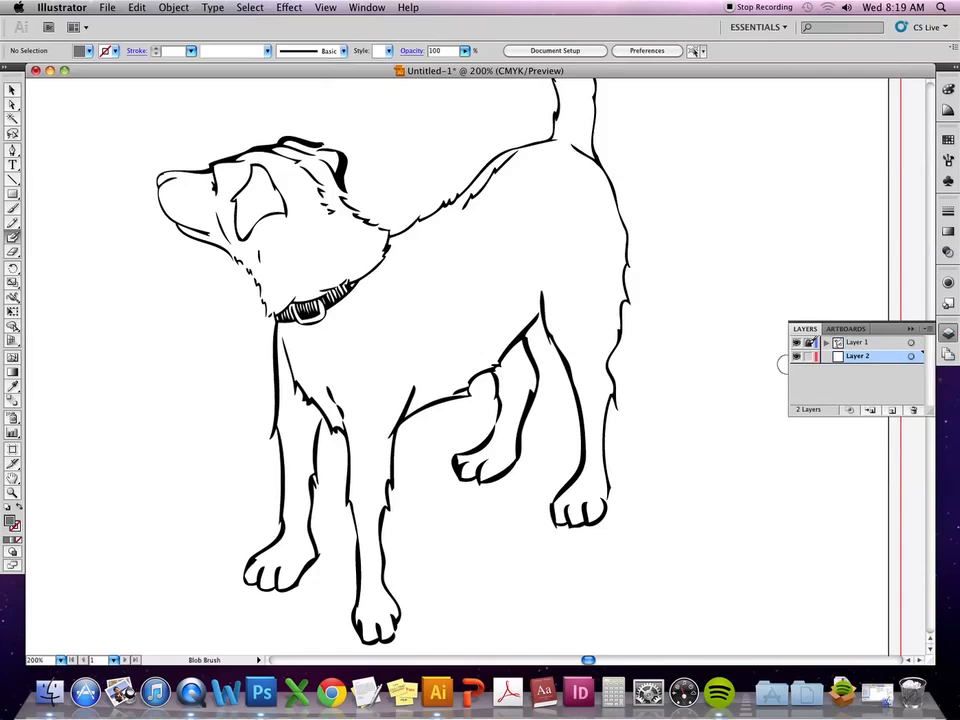
Set the brush fill to a dark brown in CMYK mode, about C 34, M 78, Y 100, K 39.
{"action": "left_click", "coordinate": [12, 521]}
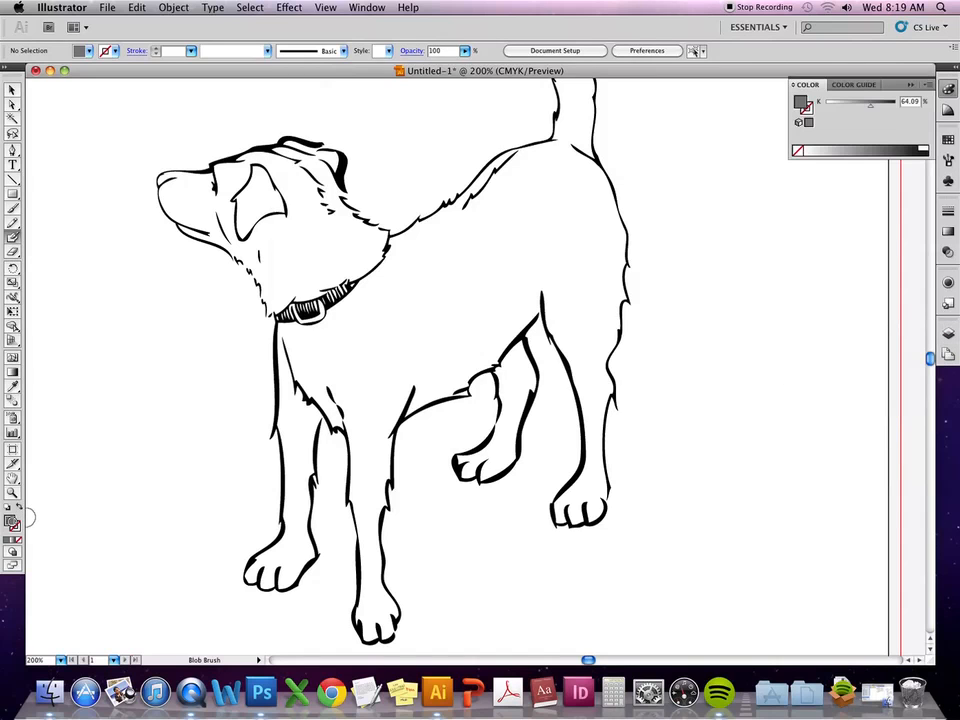
{"action": "double_click", "coordinate": [12, 521]}
{"action": "left_click", "coordinate": [450, 289]}
{"action": "left_click", "coordinate": [621, 201]}
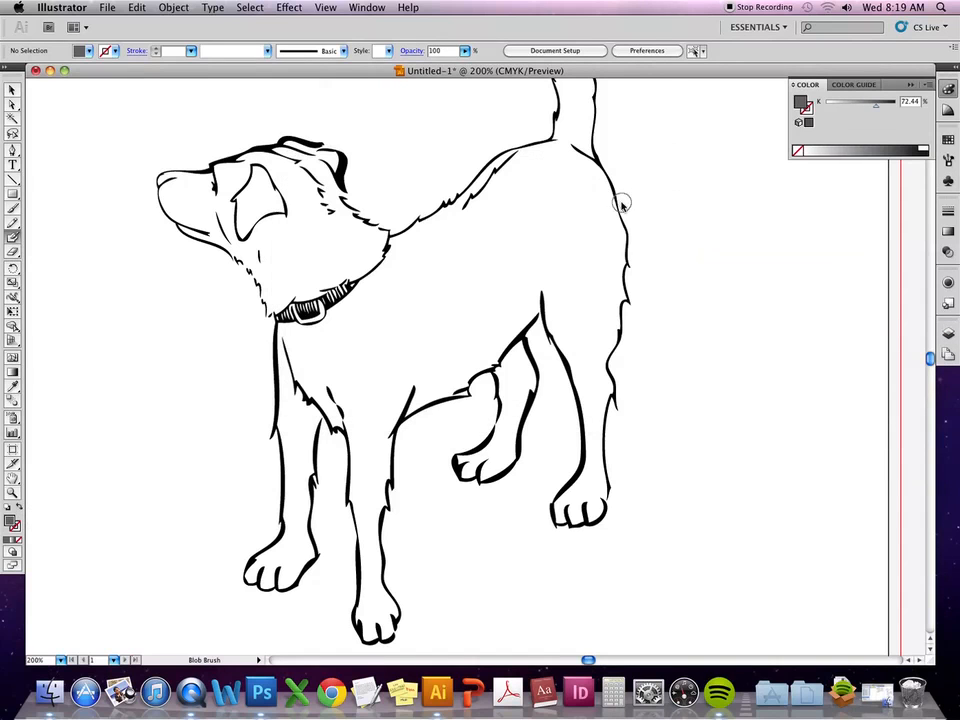
{"action": "left_click", "coordinate": [948, 90]}
{"action": "left_click", "coordinate": [925, 85]}
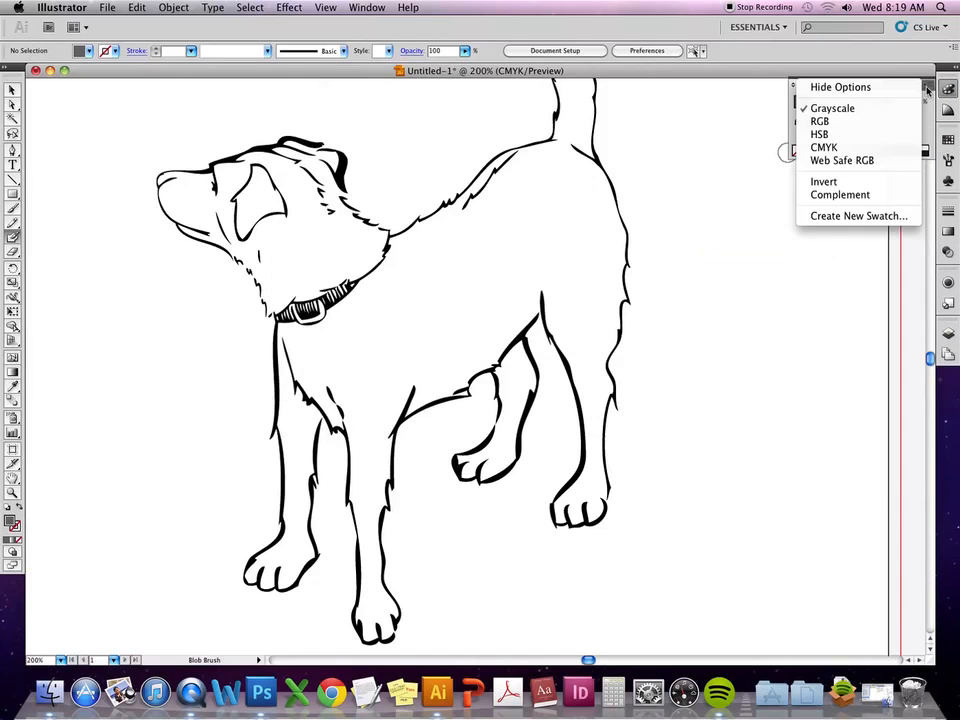
{"action": "left_click", "coordinate": [881, 147]}
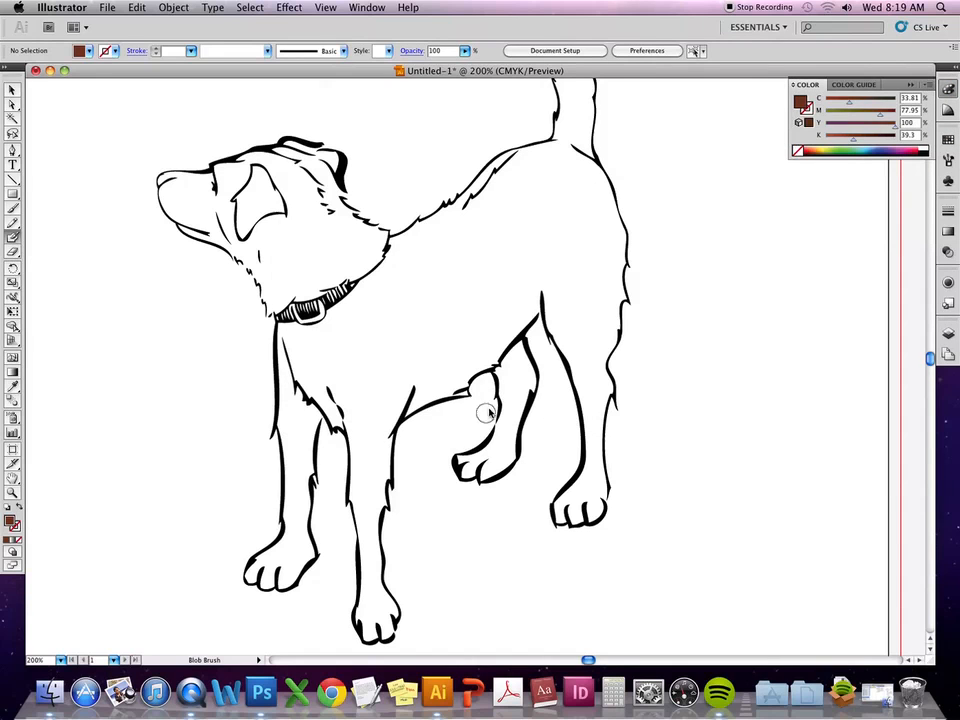
Paint the near hind leg and part of the adjoining flank brown on Layer 2 with the Blob Brush, then switch to the Eraser.
{"action": "left_click", "coordinate": [946, 333]}
{"action": "mouse_move", "coordinate": [505, 233]}
{"action": "left_mouse_down"}
{"action": "mouse_move", "coordinate": [539, 253]}
{"action": "mouse_move", "coordinate": [533, 268]}
{"action": "mouse_move", "coordinate": [548, 290]}
{"action": "mouse_move", "coordinate": [561, 289]}
{"action": "mouse_move", "coordinate": [554, 318]}
{"action": "mouse_move", "coordinate": [575, 348]}
{"action": "mouse_move", "coordinate": [592, 408]}
{"action": "mouse_move", "coordinate": [593, 460]}
{"action": "mouse_move", "coordinate": [559, 502]}
{"action": "mouse_move", "coordinate": [563, 515]}
{"action": "mouse_move", "coordinate": [604, 503]}
{"action": "mouse_move", "coordinate": [593, 492]}
{"action": "mouse_move", "coordinate": [605, 482]}
{"action": "mouse_move", "coordinate": [603, 383]}
{"action": "mouse_move", "coordinate": [611, 380]}
{"action": "mouse_move", "coordinate": [601, 352]}
{"action": "mouse_move", "coordinate": [622, 295]}
{"action": "mouse_move", "coordinate": [616, 280]}
{"action": "mouse_move", "coordinate": [593, 379]}
{"action": "mouse_move", "coordinate": [588, 495]}
{"action": "left_mouse_up"}
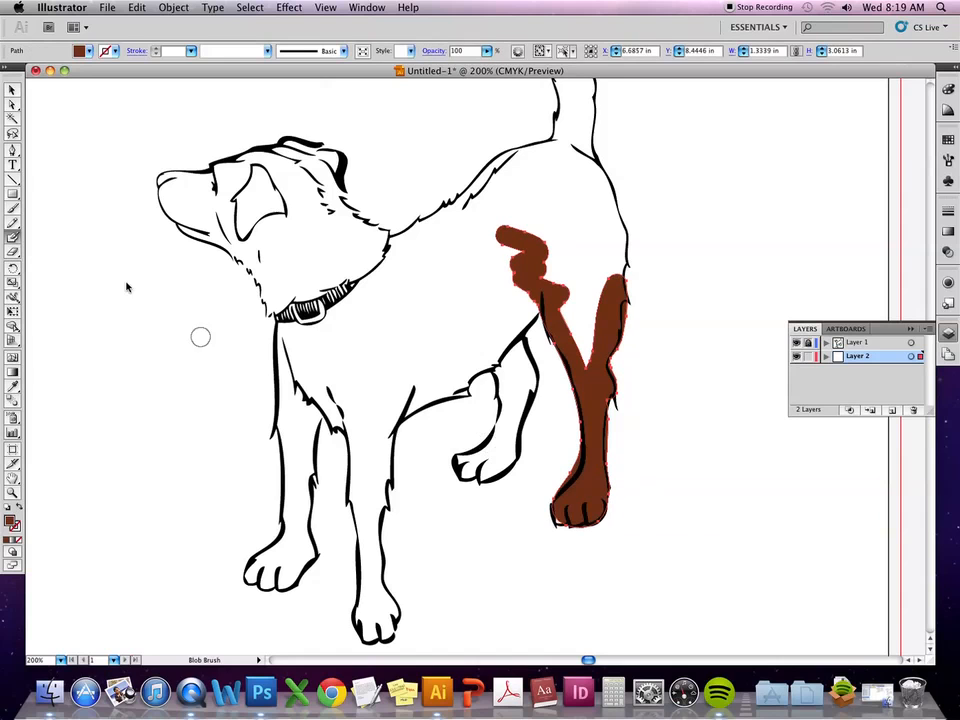
{"action": "left_click", "coordinate": [13, 221]}
{"action": "left_click", "coordinate": [13, 251]}
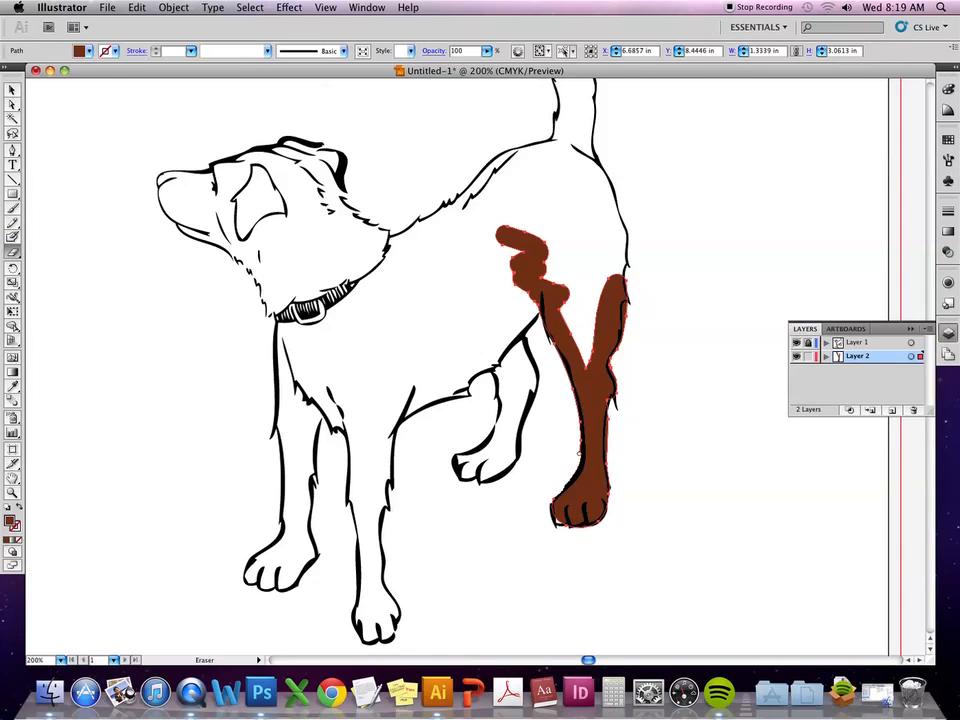
Deselect the brown brushwork, unlock Layer 1 and hide Layer 2.
{"action": "left_click", "coordinate": [12, 90]}
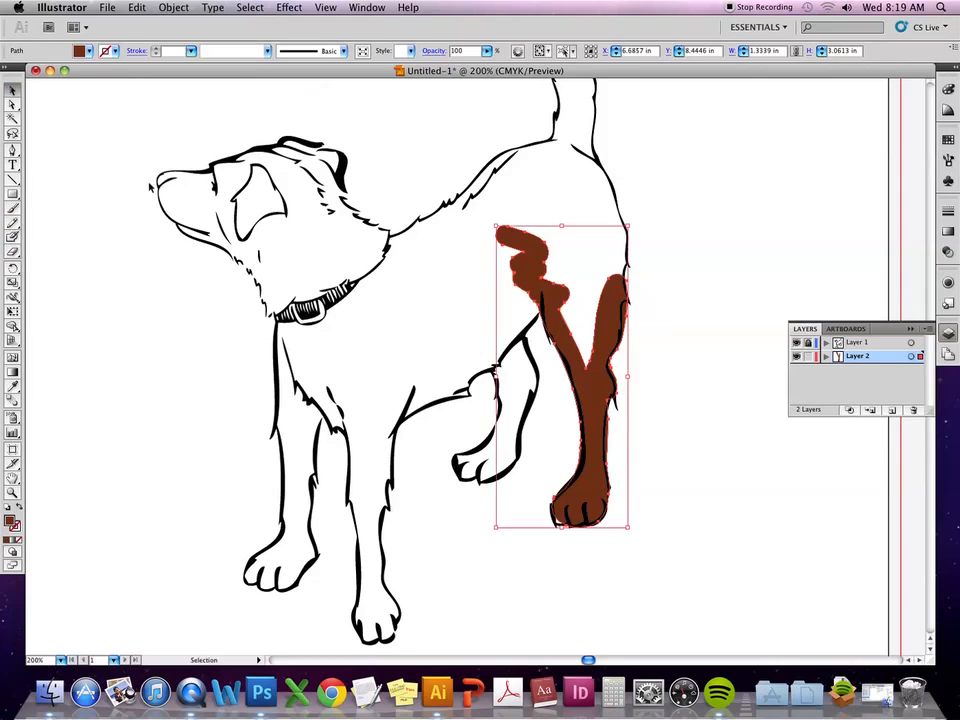
{"action": "left_click", "coordinate": [89, 320]}
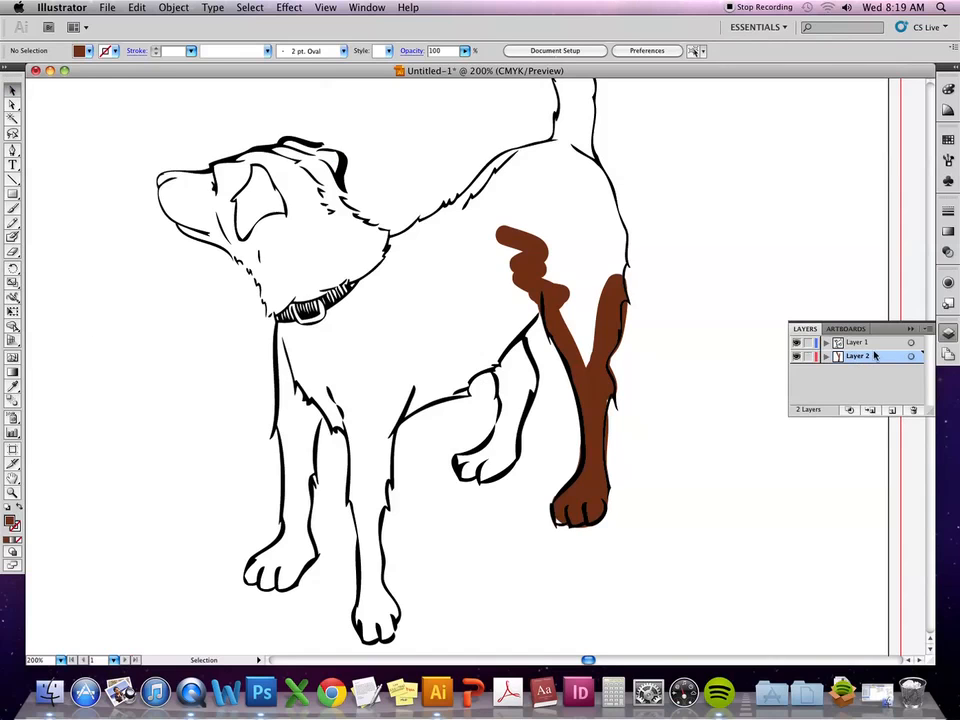
{"action": "left_click", "coordinate": [797, 357]}
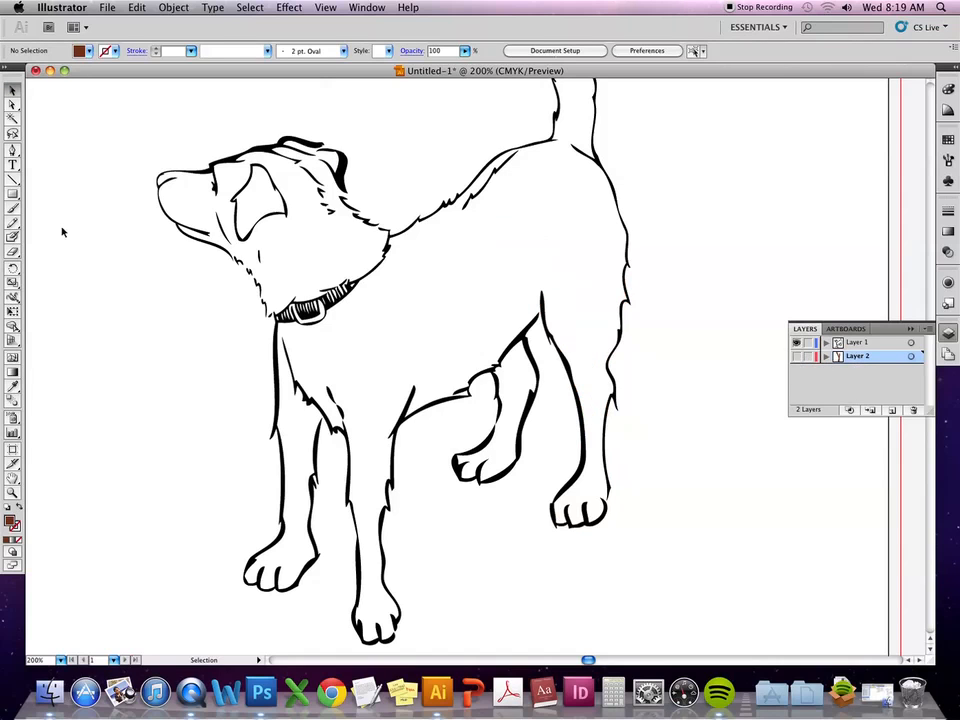
Convert the dog line art on Layer 1 into a Live Paint group.
{"action": "left_click", "coordinate": [328, 290]}
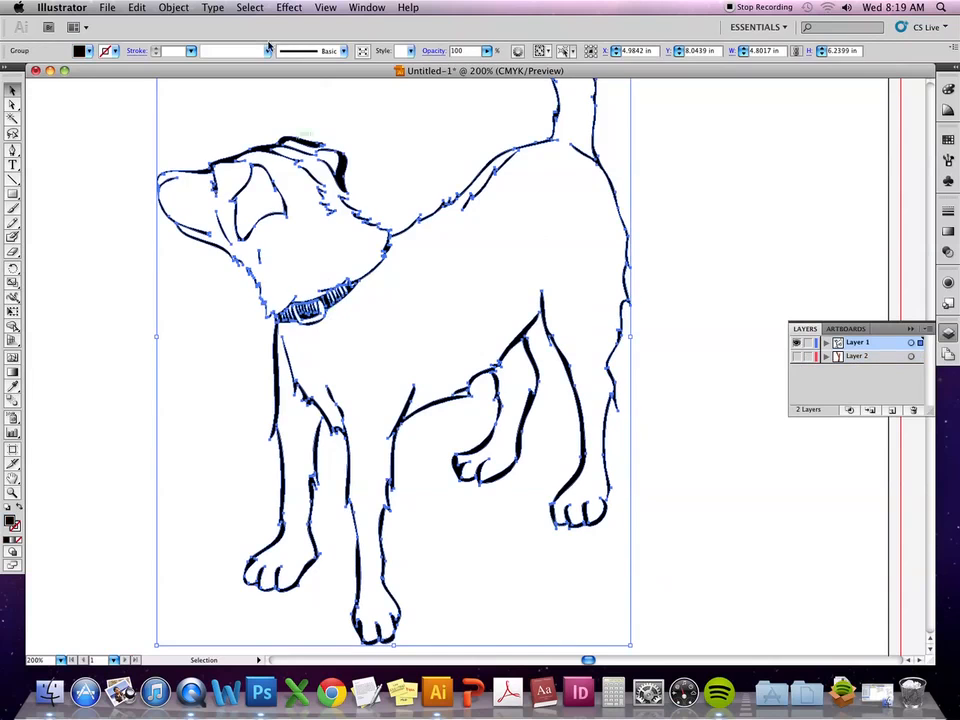
{"action": "left_click", "coordinate": [243, 7]}
{"action": "mouse_move", "coordinate": [184, 5]}
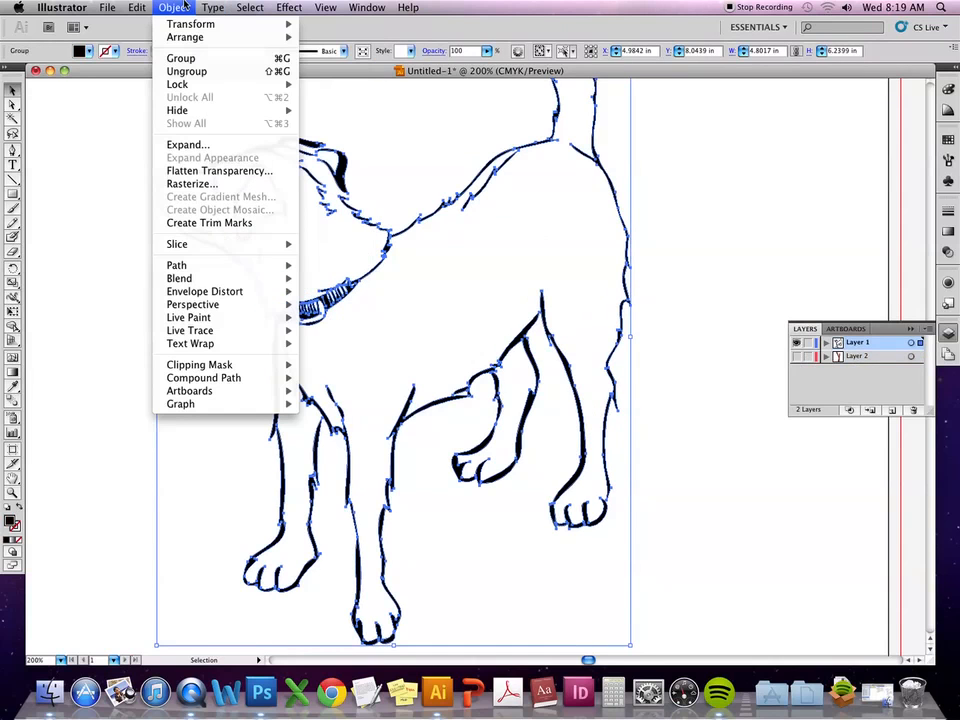
{"action": "mouse_move", "coordinate": [210, 318]}
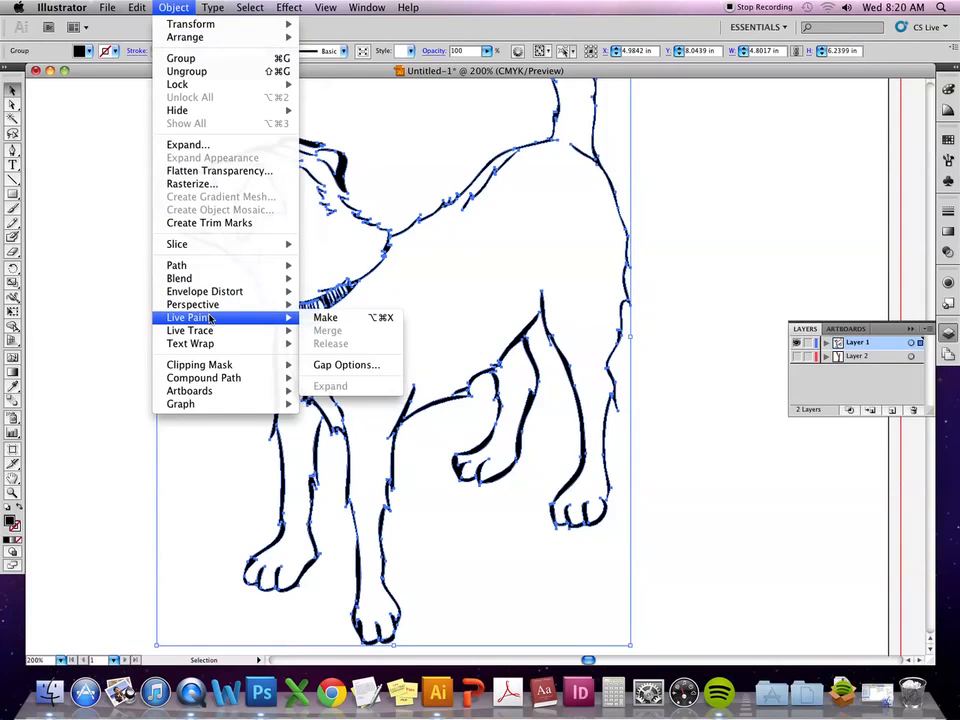
{"action": "left_click", "coordinate": [326, 318]}
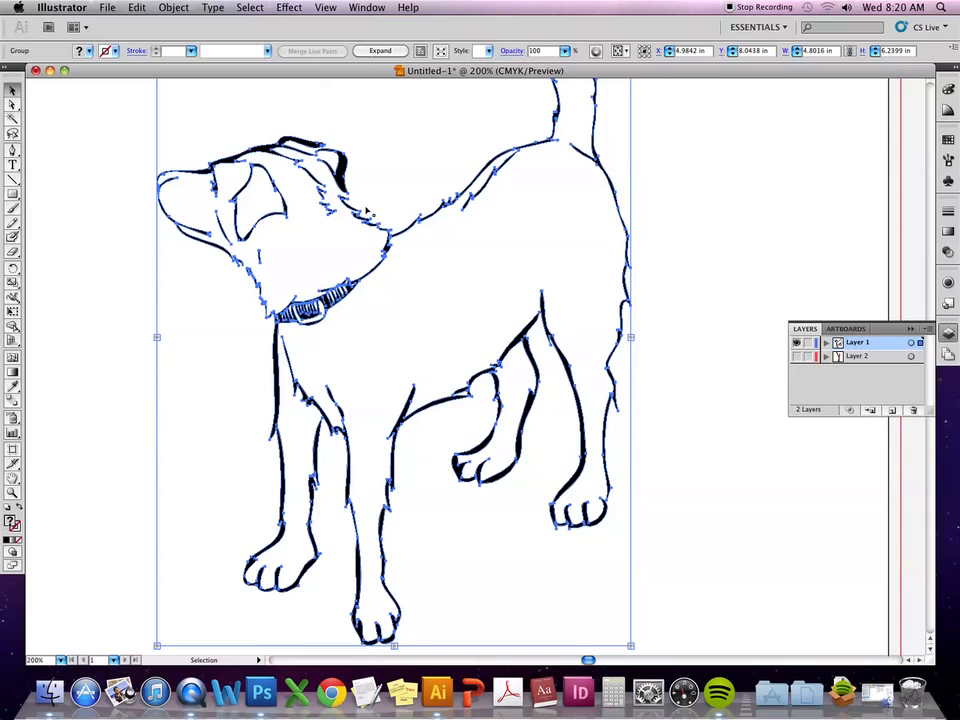
Expand the dog's Live Paint group into ordinary paths and deselect it.
{"action": "left_click", "coordinate": [404, 151]}
{"action": "left_click", "coordinate": [362, 213]}
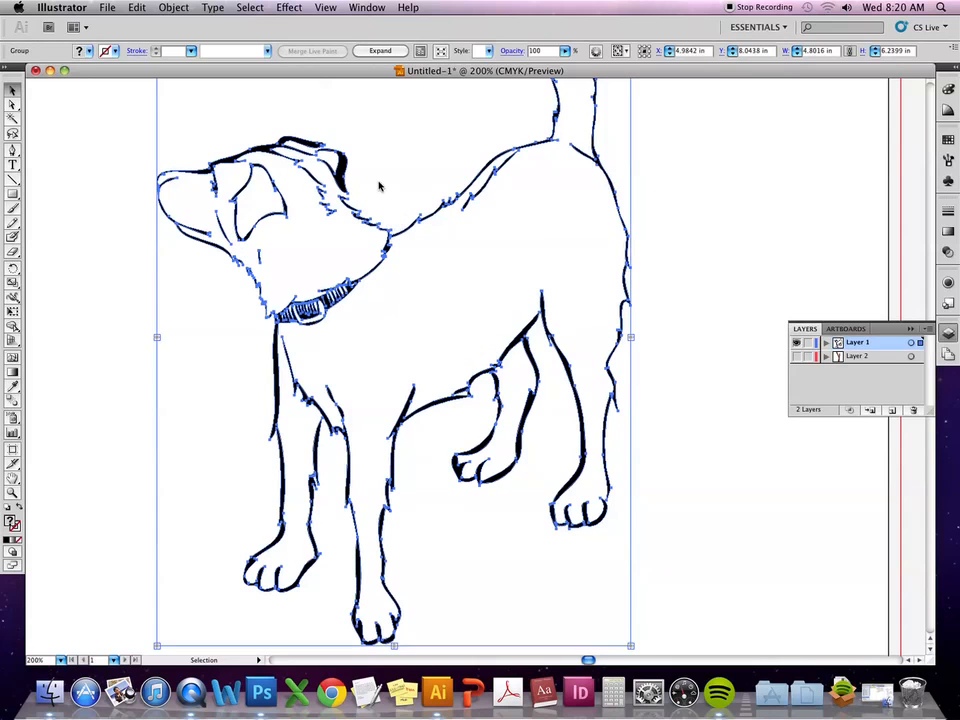
{"action": "left_click", "coordinate": [381, 51]}
{"action": "left_click", "coordinate": [34, 386]}
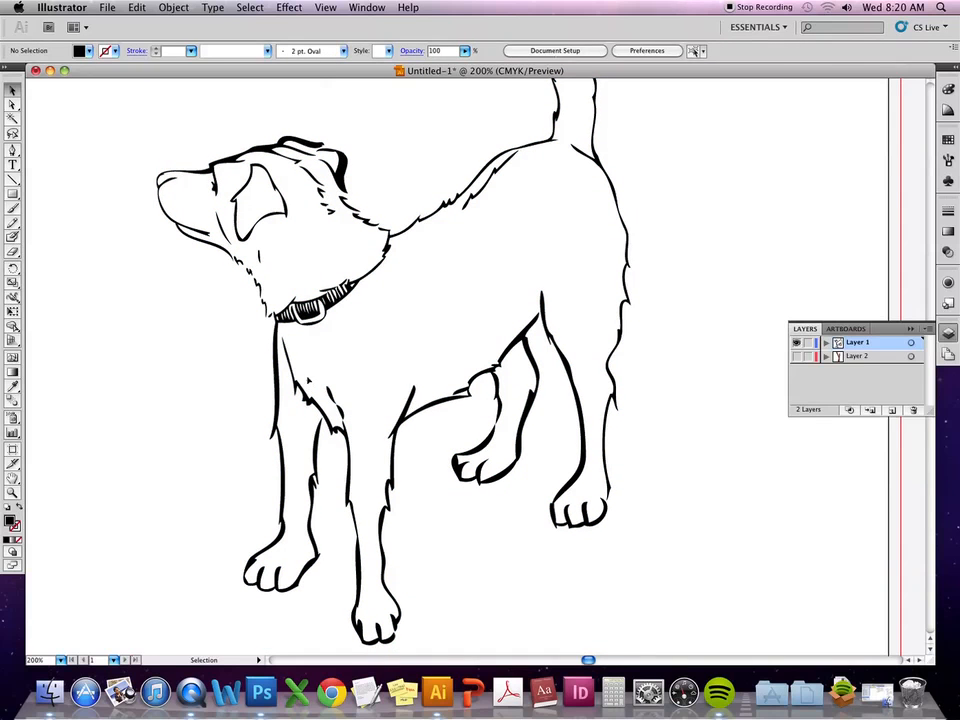
Select the dog line art, make it a Live Paint group with the Live Paint Bucket and fill the body black.
{"action": "left_click", "coordinate": [289, 313]}
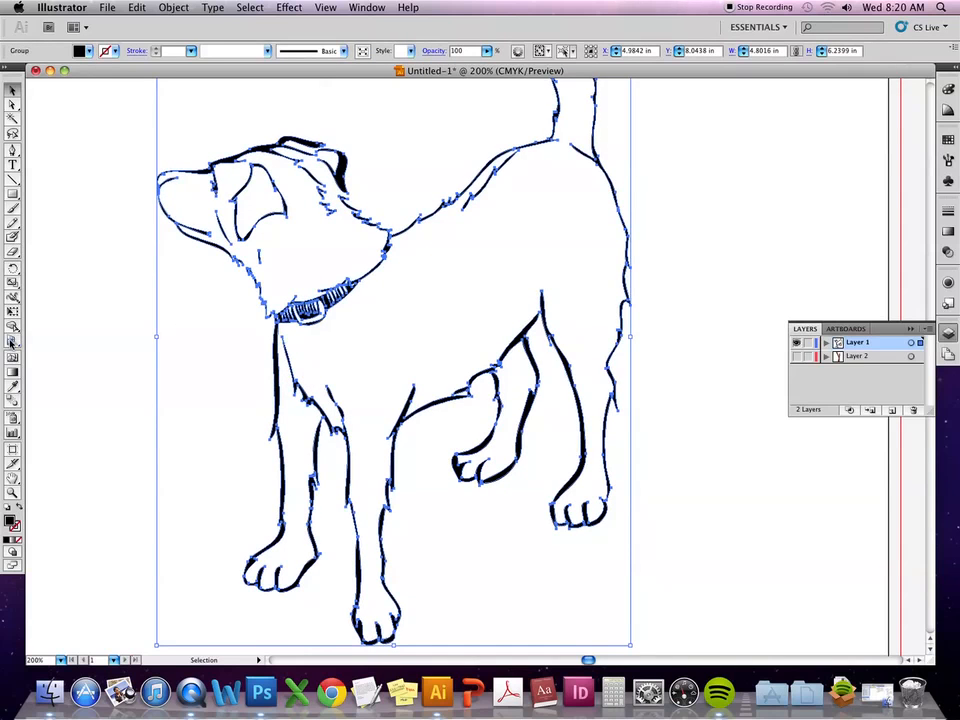
{"action": "left_click", "coordinate": [13, 284]}
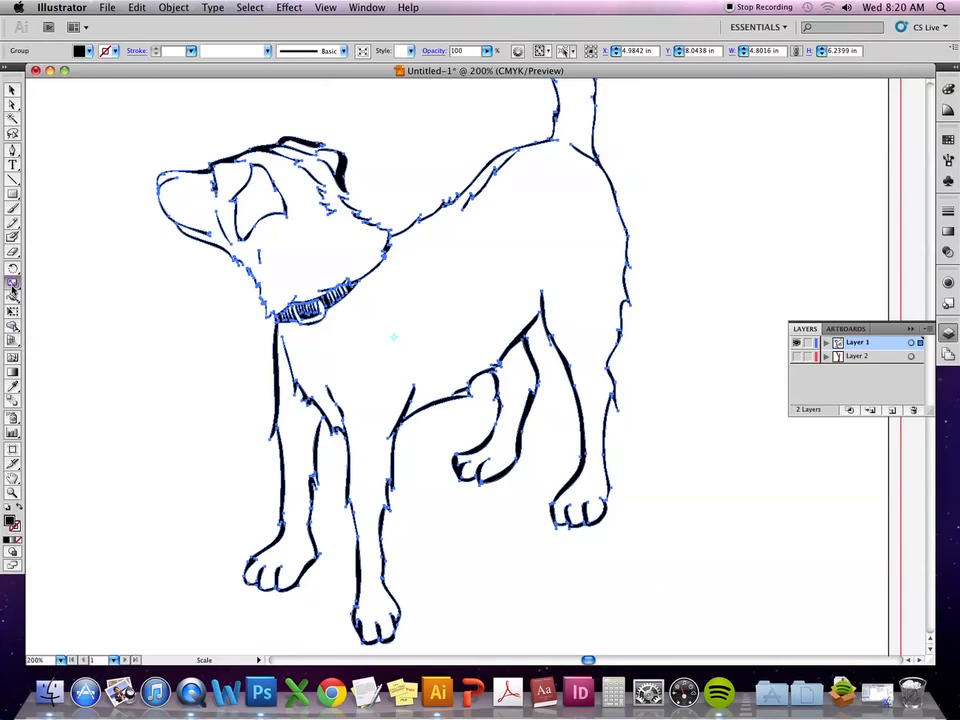
{"action": "left_click", "coordinate": [14, 326]}
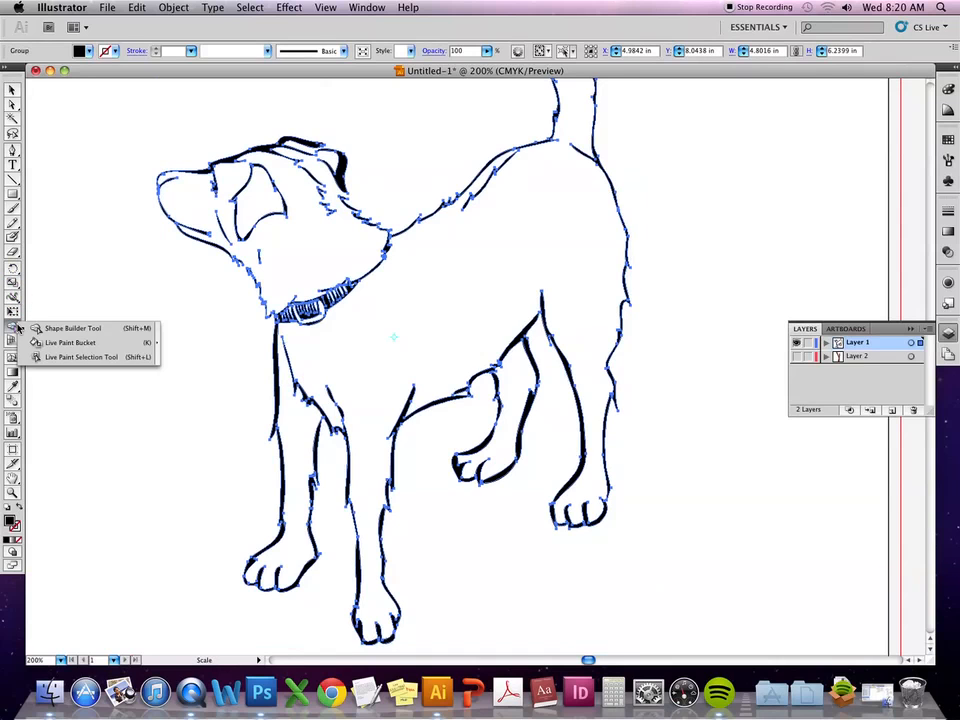
{"action": "left_click", "coordinate": [13, 297]}
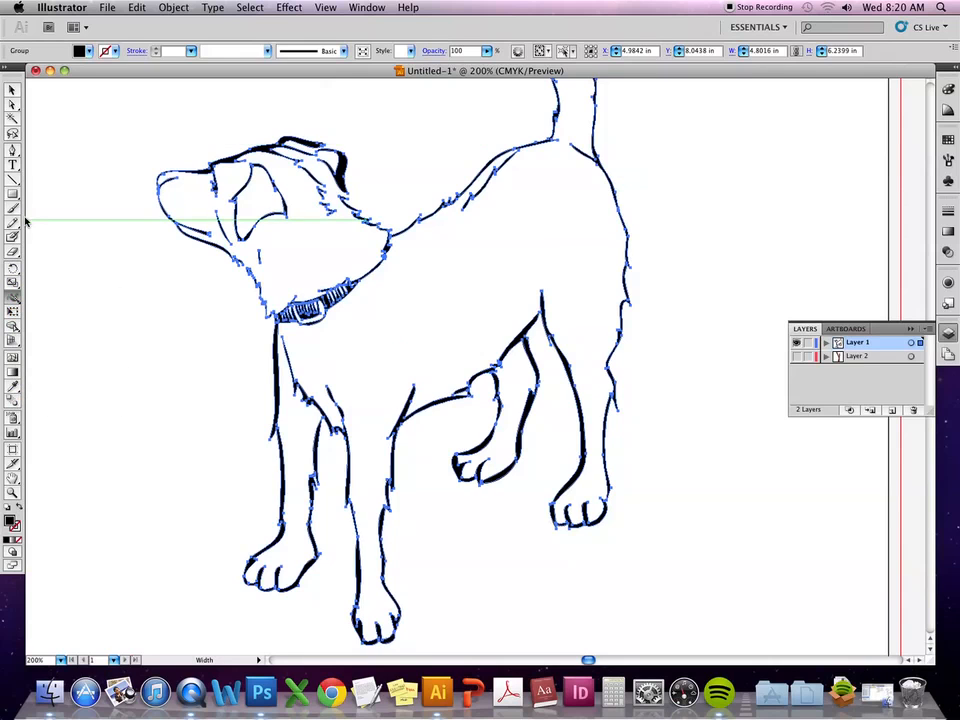
{"action": "left_click", "coordinate": [12, 281]}
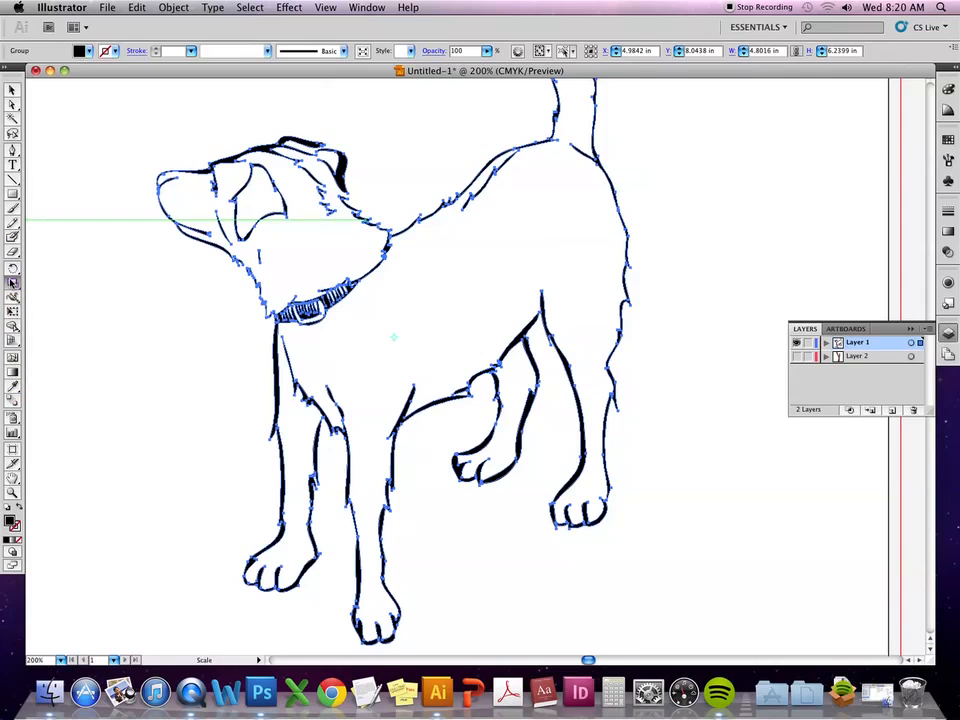
{"action": "left_click", "coordinate": [12, 270]}
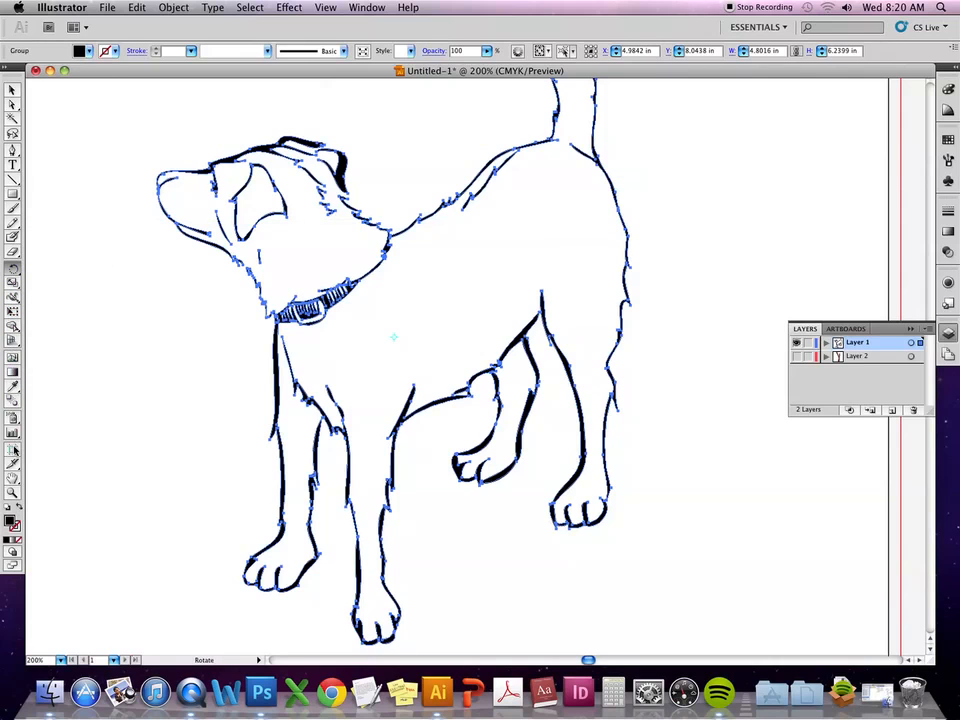
{"action": "left_click", "coordinate": [12, 330]}
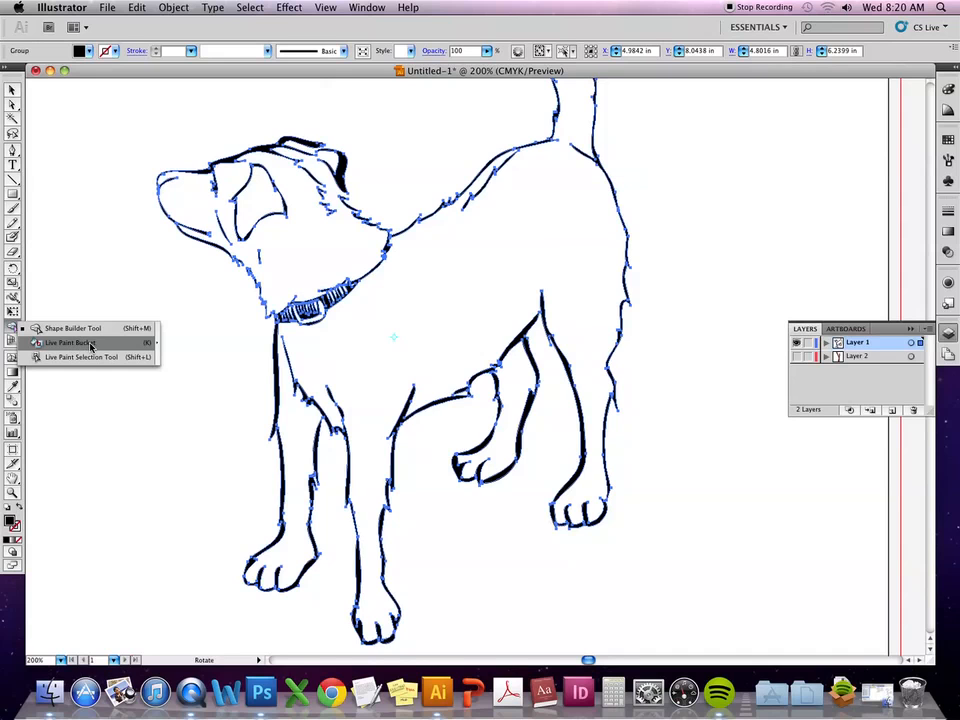
{"action": "left_click", "coordinate": [90, 344]}
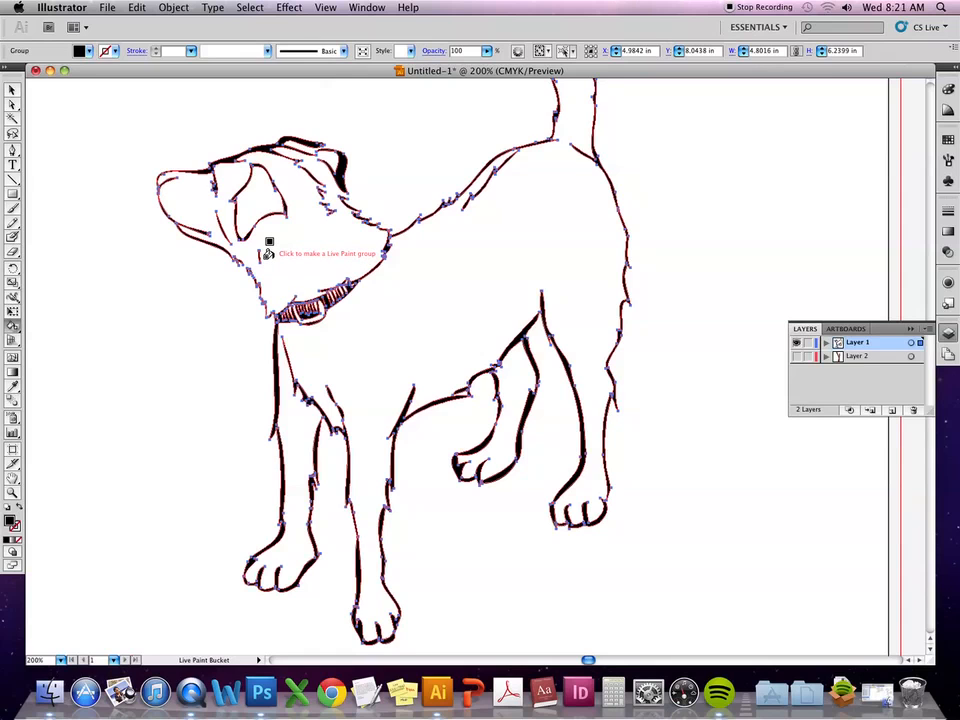
{"action": "left_click", "coordinate": [343, 336]}
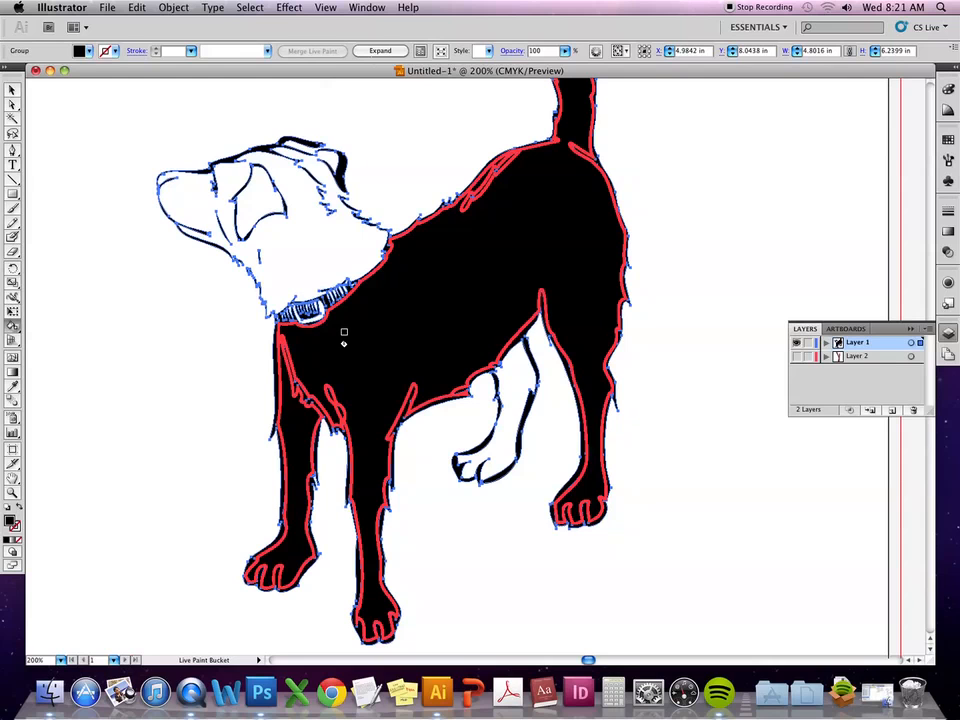
Recolour the dog's body with a CMYK brown of about C 31, M 78, Y 100, K 30 using the Live Paint Bucket.
{"action": "double_click", "coordinate": [10, 522]}
{"action": "mouse_move", "coordinate": [418, 282]}
{"action": "left_mouse_down"}
{"action": "mouse_move", "coordinate": [448, 216]}
{"action": "mouse_move", "coordinate": [450, 278]}
{"action": "left_mouse_up"}
{"action": "left_click", "coordinate": [652, 201]}
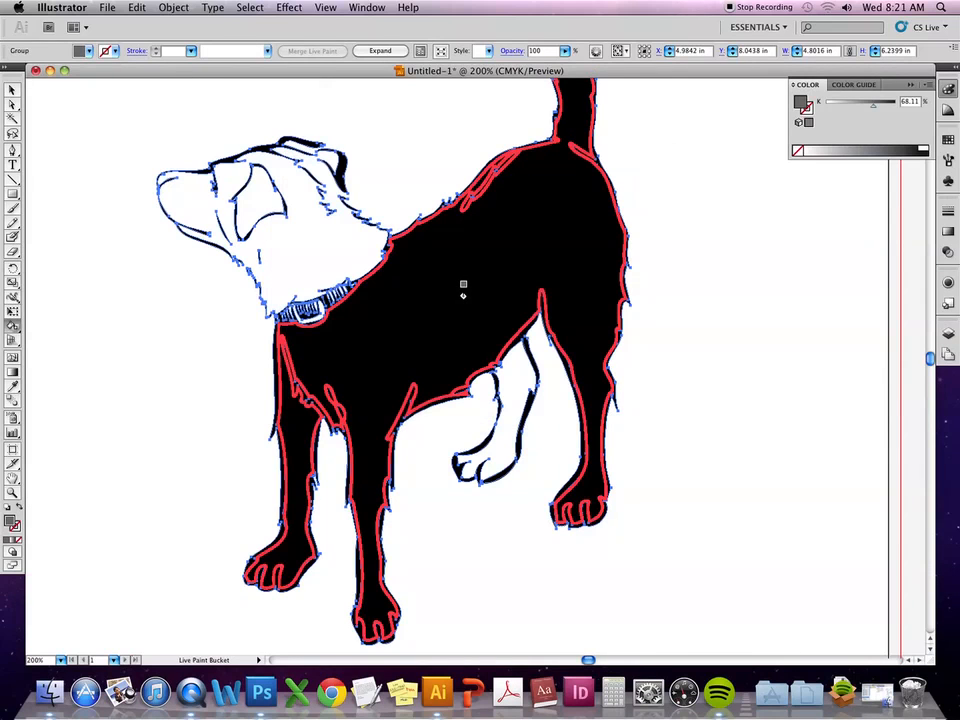
{"action": "left_click", "coordinate": [927, 88]}
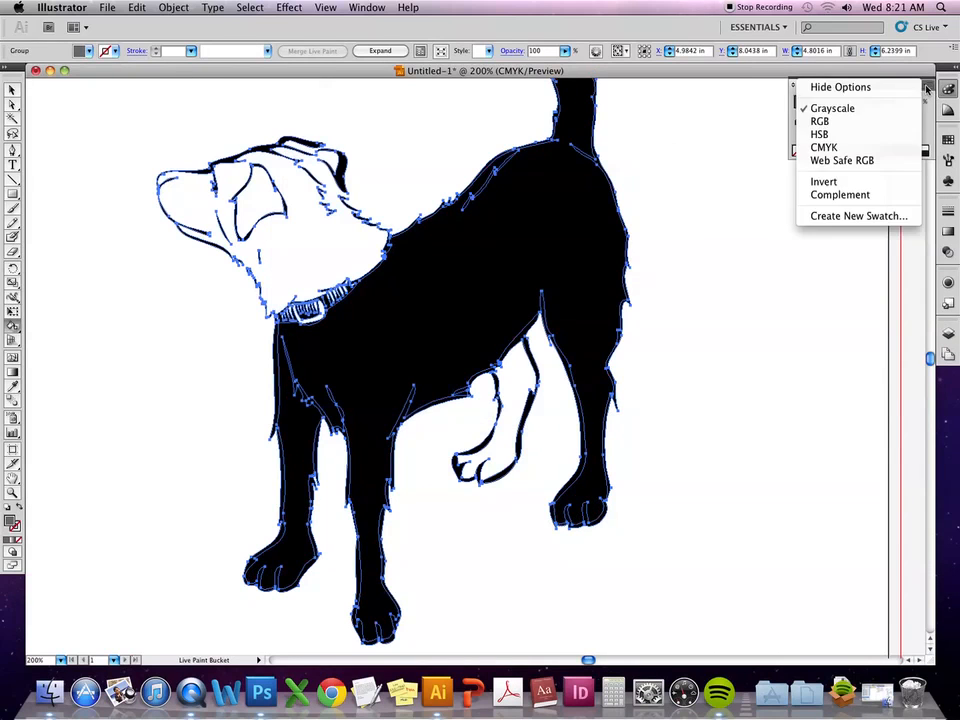
{"action": "left_click", "coordinate": [882, 148]}
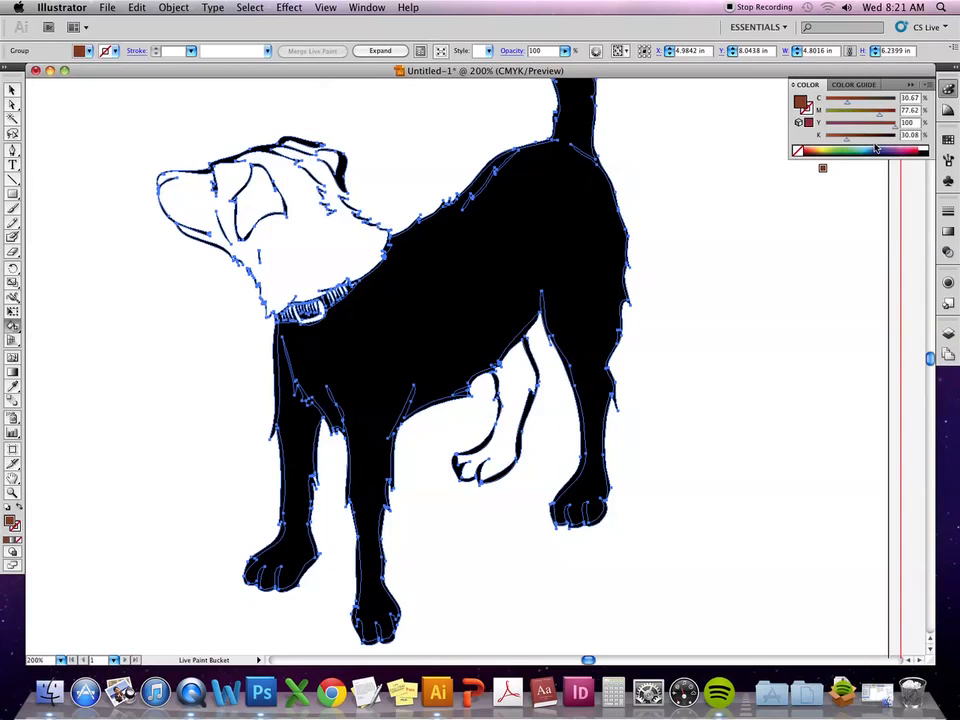
{"action": "left_click", "coordinate": [467, 290]}
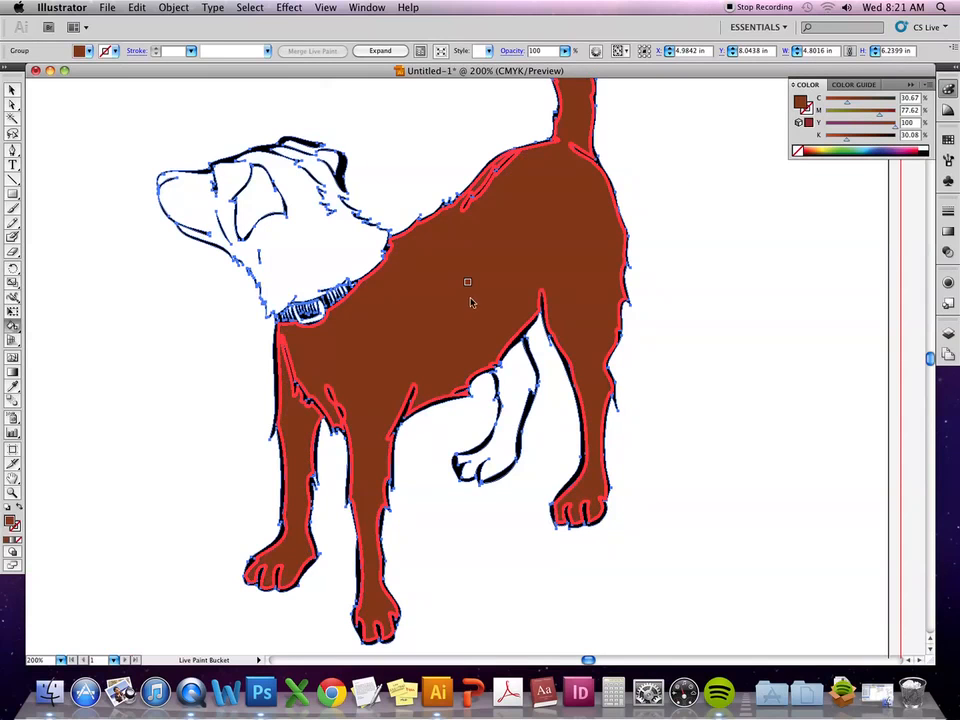
Deselect the artwork and fill the far hind leg with the same brown using the Live Paint Bucket.
{"action": "left_click", "coordinate": [12, 89]}
{"action": "left_click", "coordinate": [93, 195]}
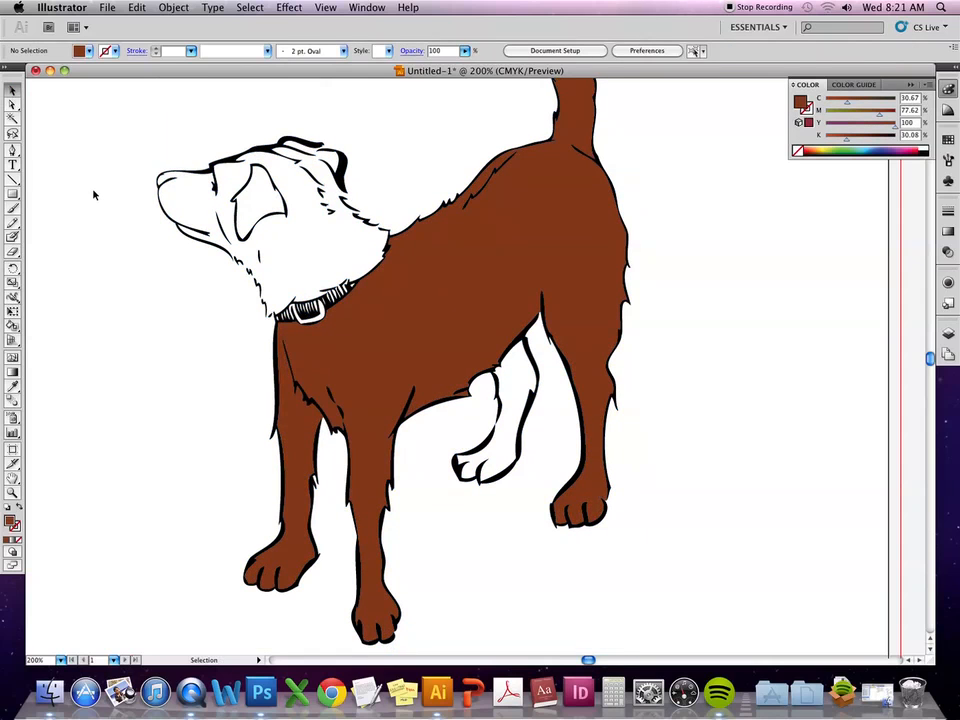
{"action": "key", "text": "k"}
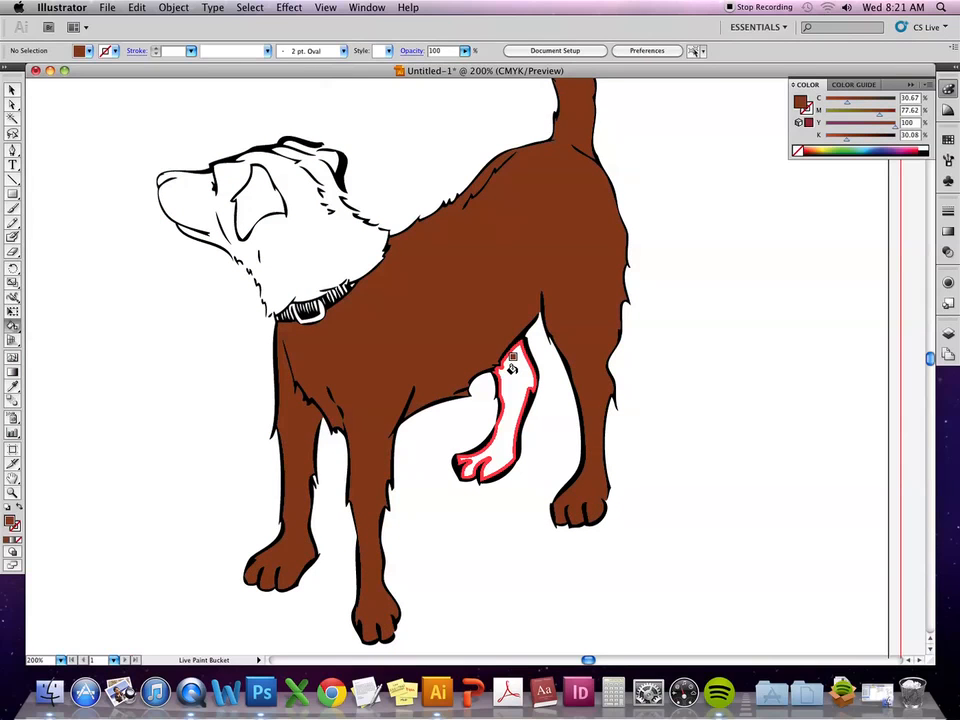
{"action": "left_click", "coordinate": [512, 368]}
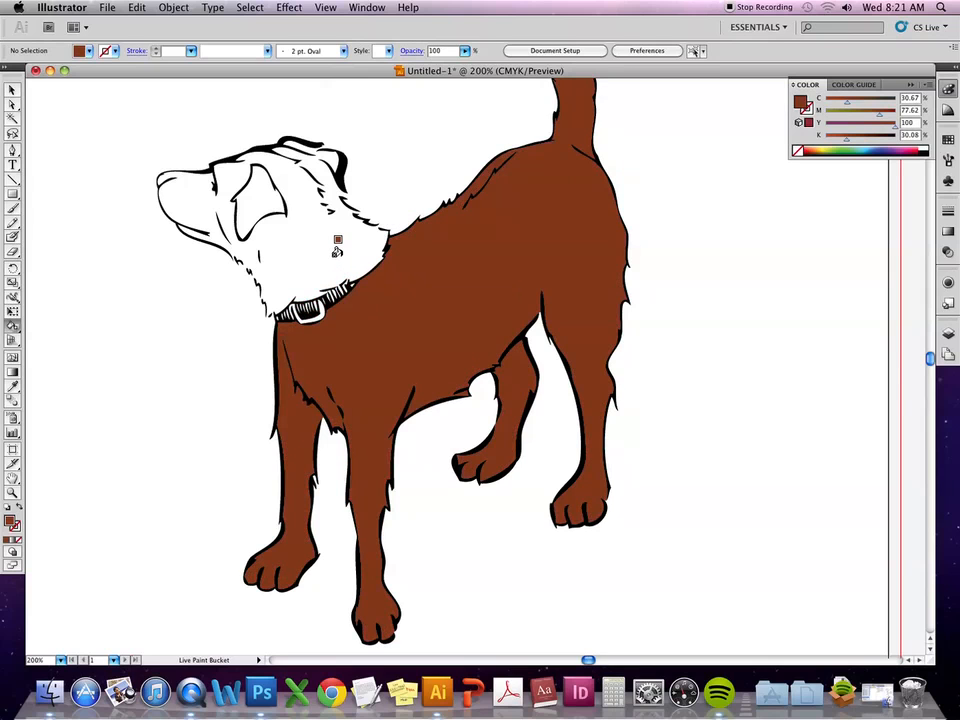
Try to fill the dog's head with the same brown using the Live Paint Bucket, then return to the Selection tool.
{"action": "left_click_drag", "start_coordinate": [602, 248], "coordinate": [537, 340]}
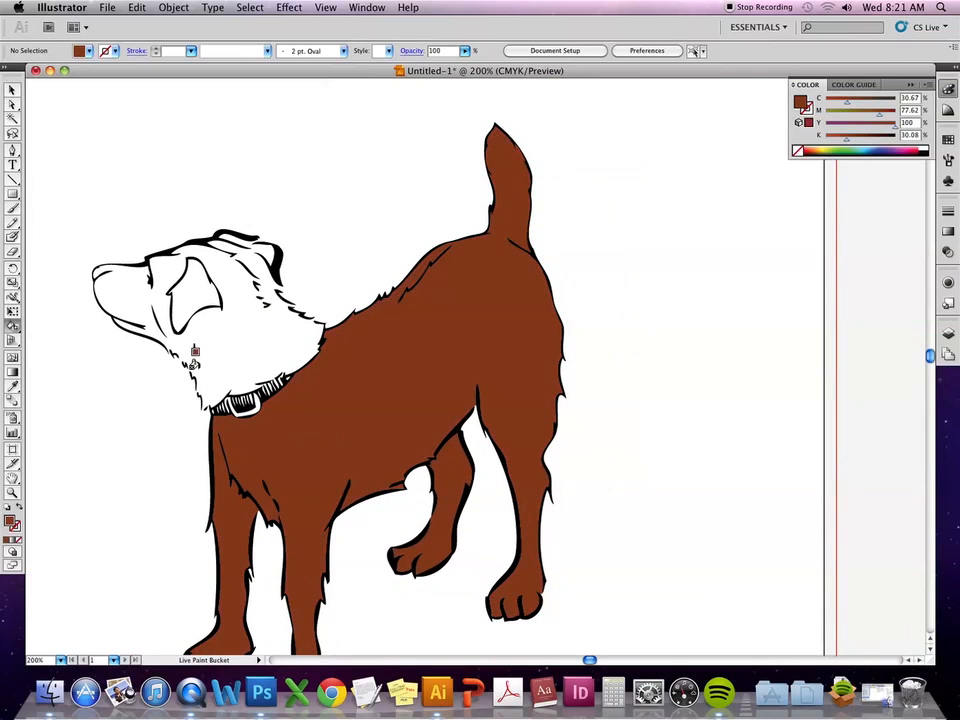
{"action": "left_click", "coordinate": [226, 340]}
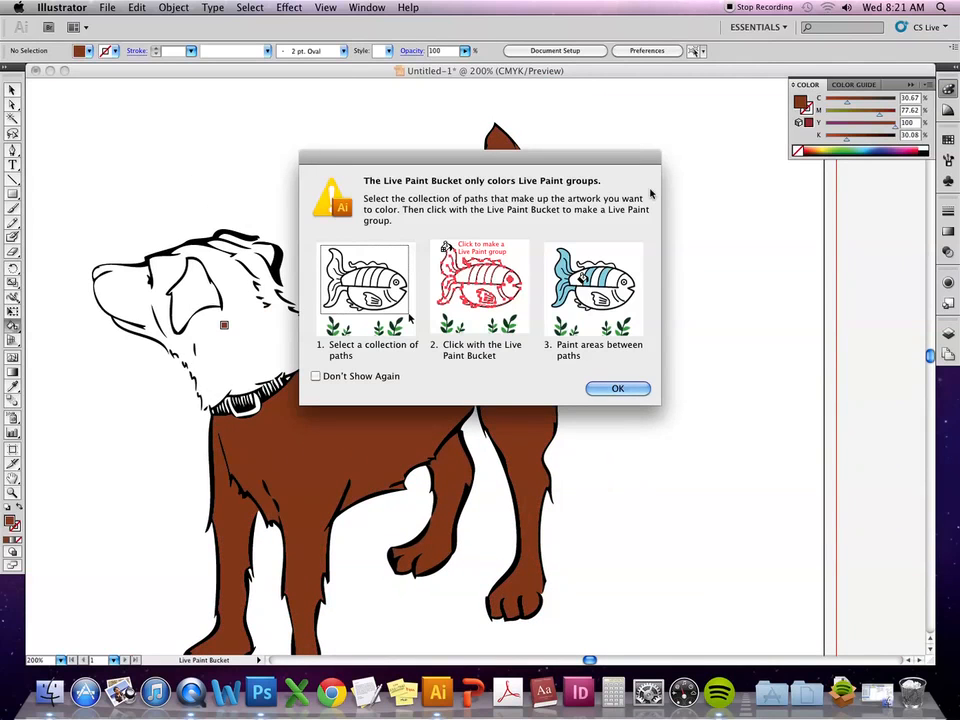
{"action": "left_click", "coordinate": [618, 388]}
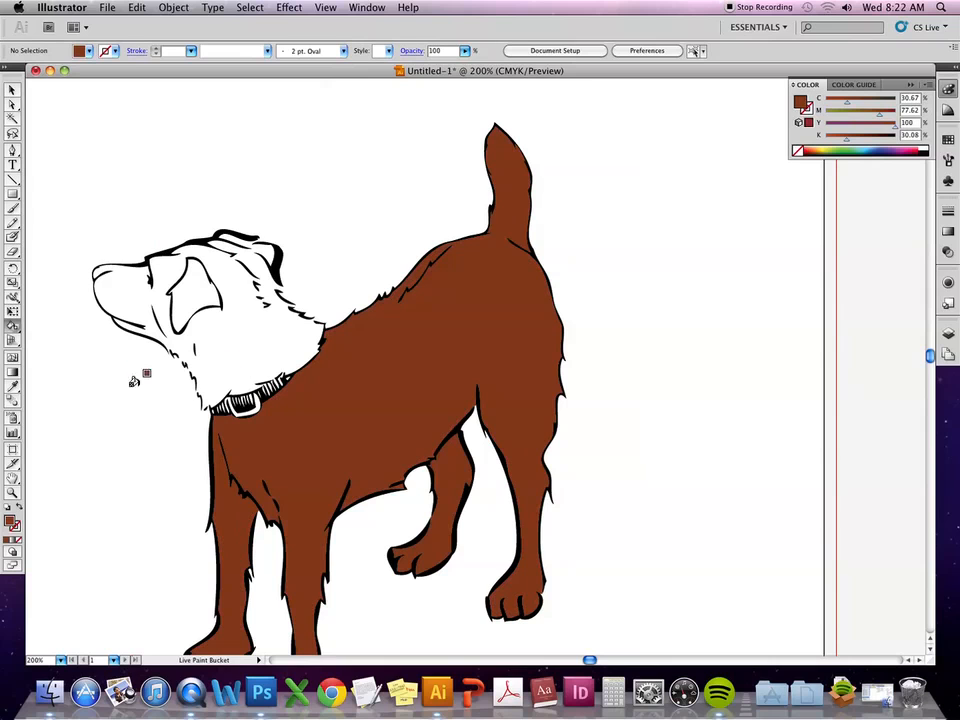
{"action": "left_click", "coordinate": [12, 90]}
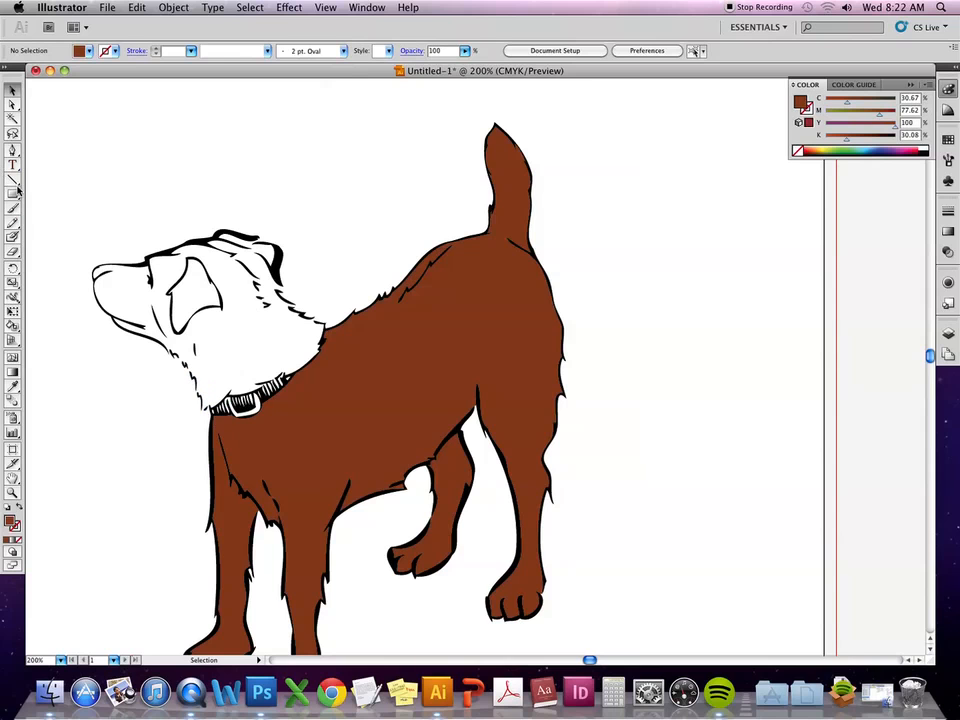
Fill the dog's near ear with the same brown using the Live Paint Bucket.
{"action": "left_click", "coordinate": [12, 325]}
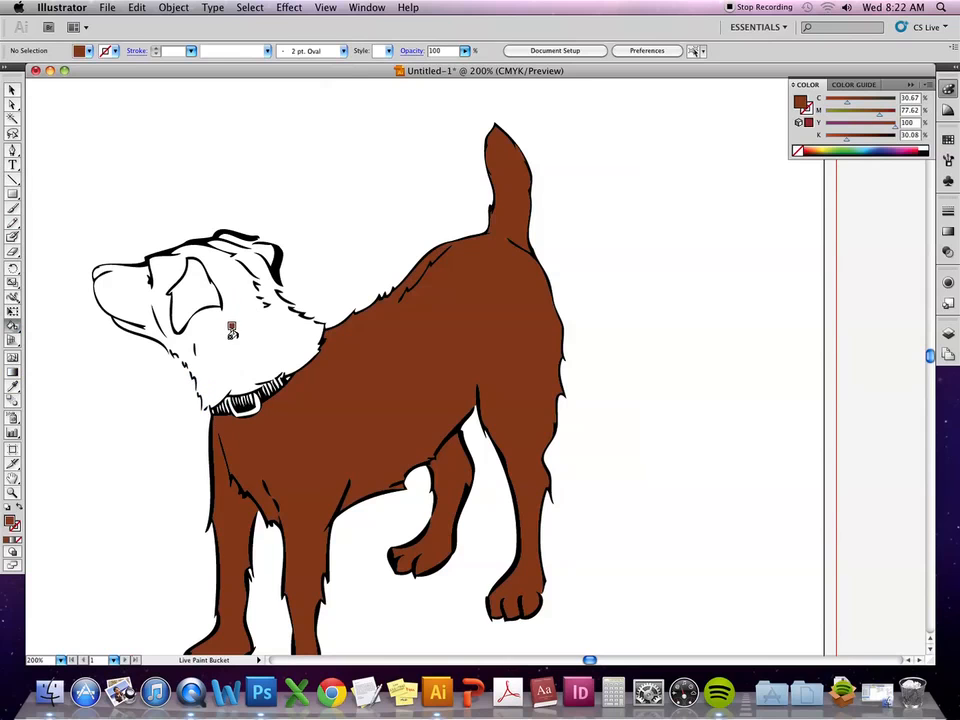
{"action": "left_click", "coordinate": [240, 346]}
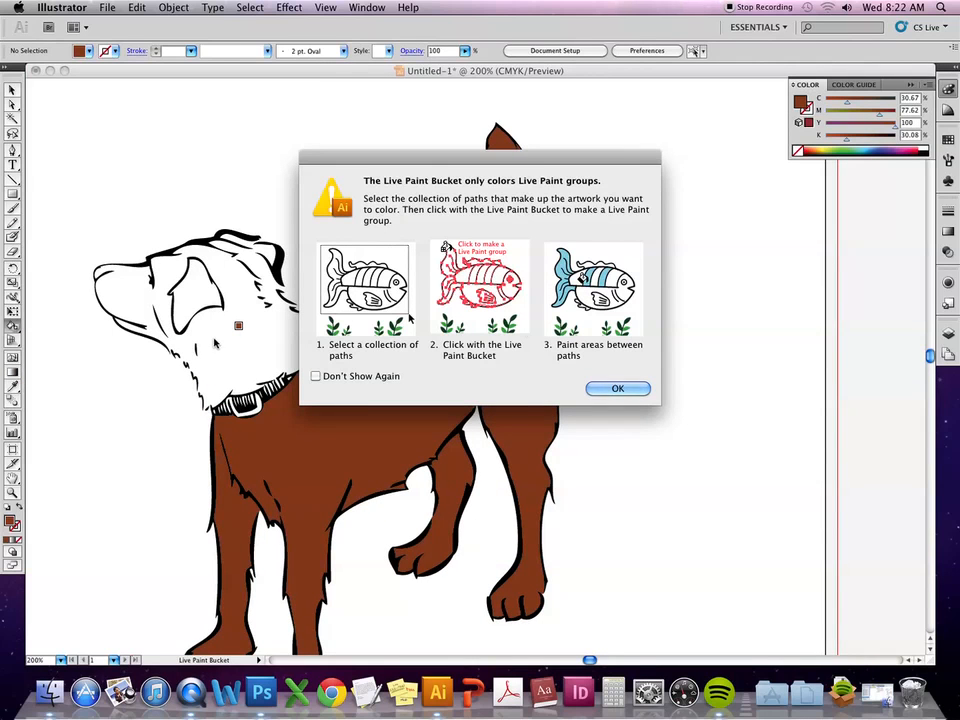
{"action": "left_click", "coordinate": [618, 388]}
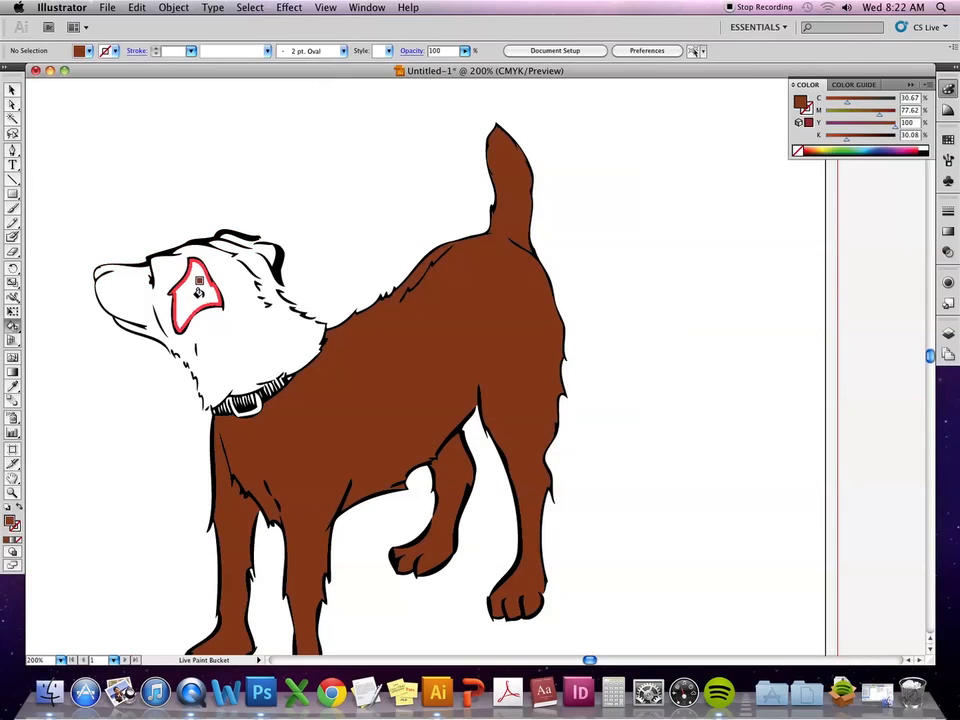
{"action": "left_click", "coordinate": [199, 290]}
{"action": "key", "text": "v"}
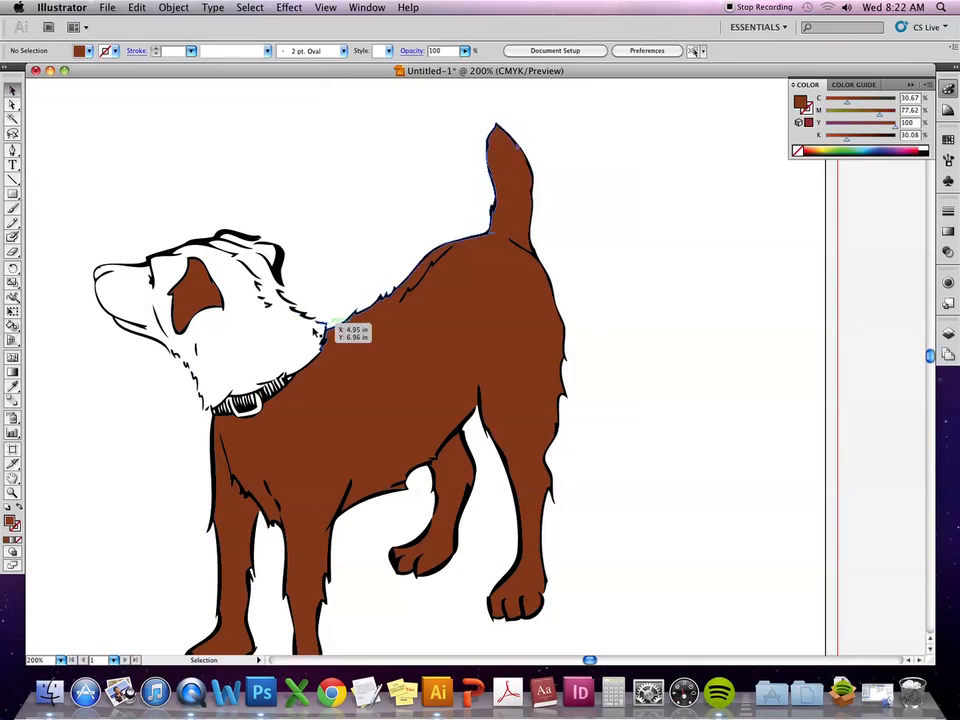
Isolate the dog's Live Paint group and bridge the gaps between the lower throat fur strokes with the black Blob Brush.
{"action": "key", "text": "super+equal"}
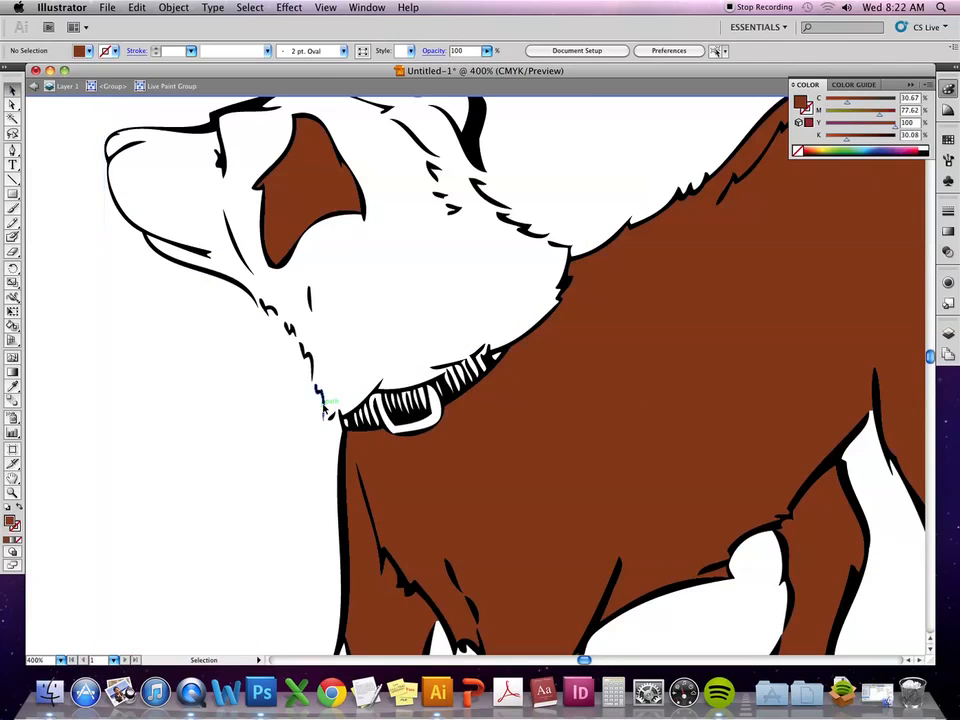
{"action": "left_click", "coordinate": [318, 398]}
{"action": "left_click", "coordinate": [262, 378]}
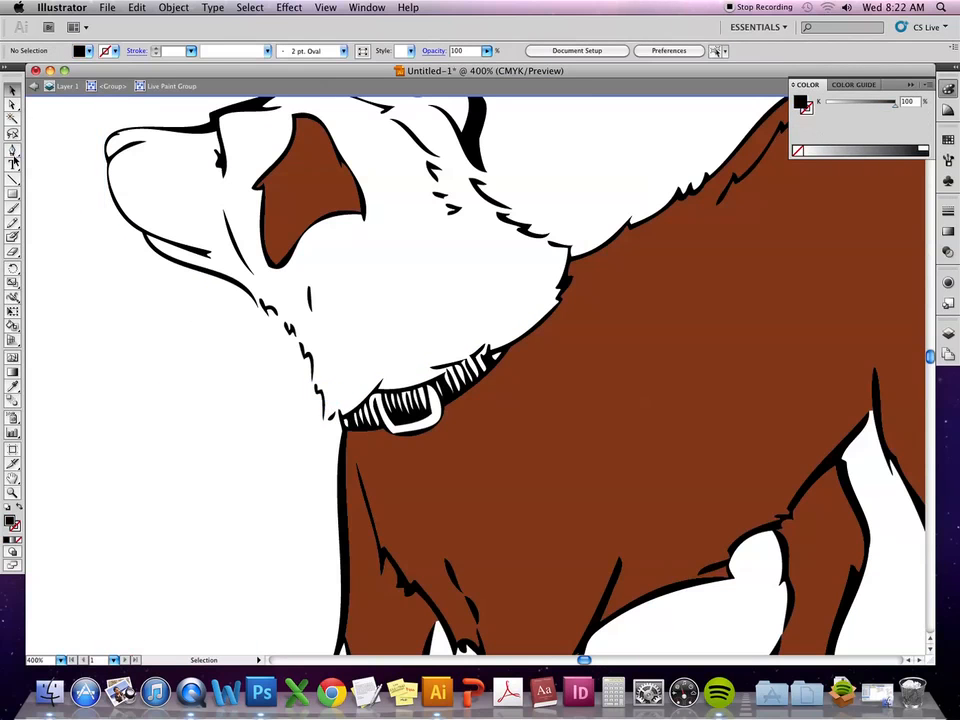
{"action": "left_click_drag", "start_coordinate": [318, 396], "coordinate": [290, 328]}
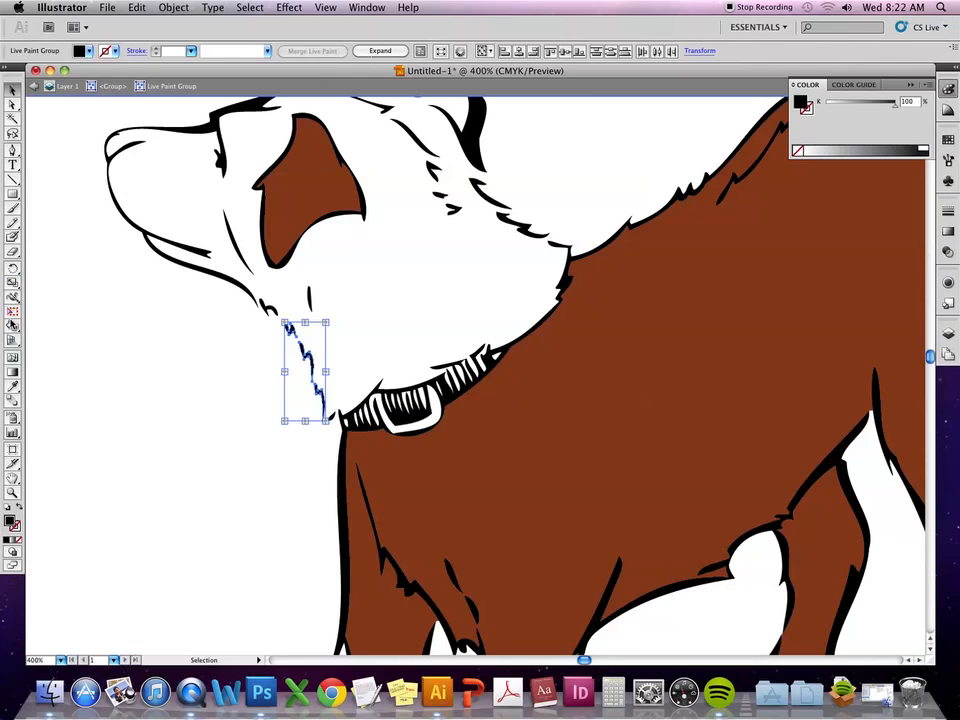
{"action": "left_click", "coordinate": [12, 327]}
{"action": "key", "text": "shift+b"}
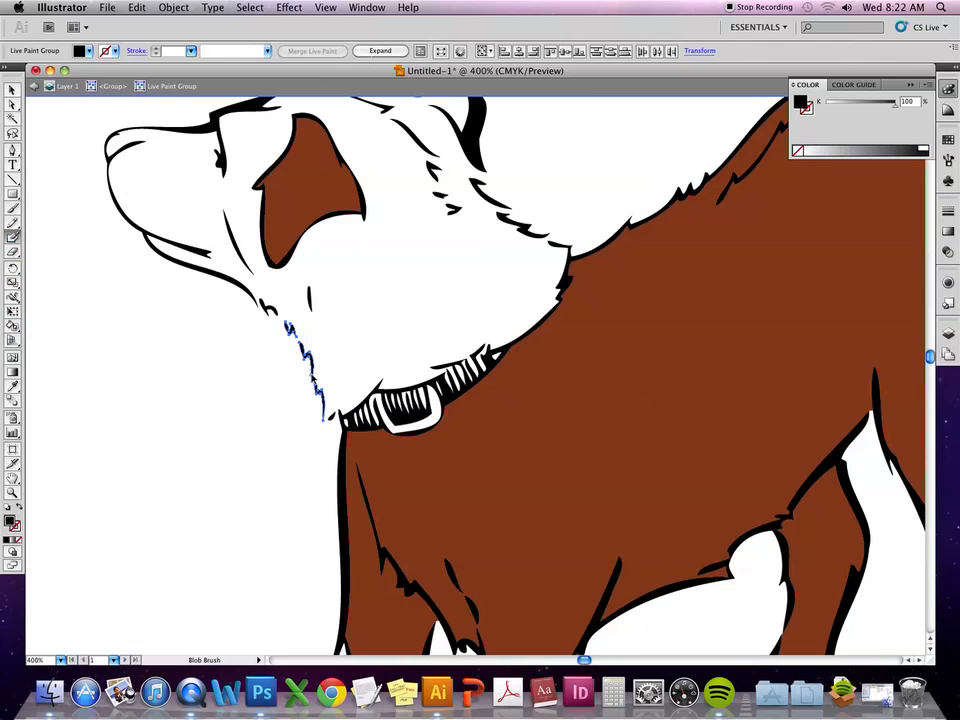
{"action": "key", "text": "super+plus"}
{"action": "key", "text": "super+plus"}
{"action": "key", "text": "super+plus"}
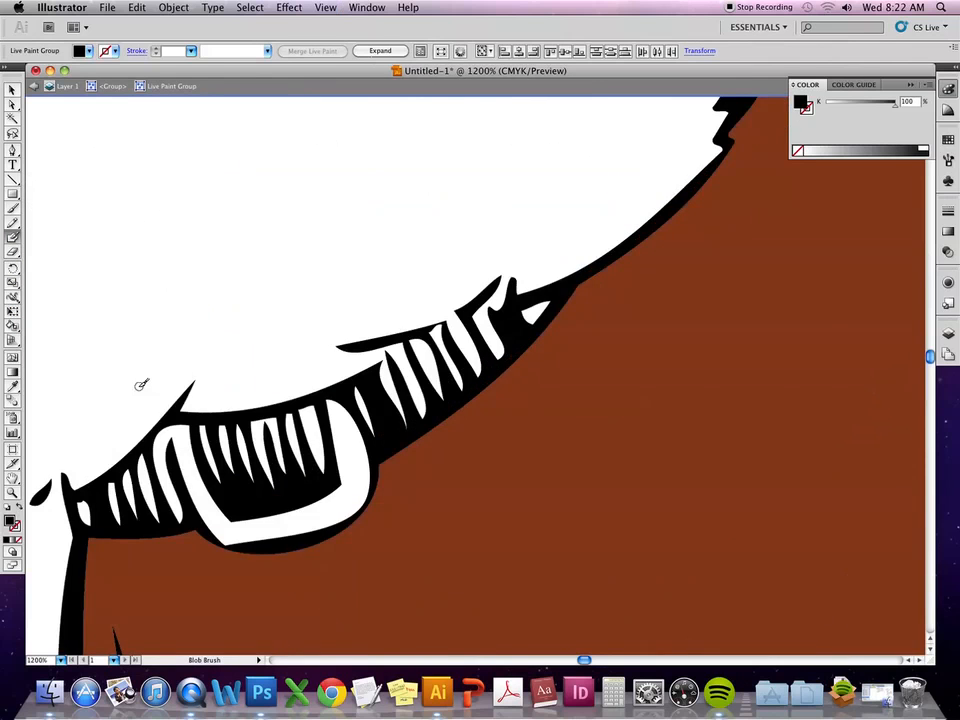
{"action": "left_click_drag", "start_coordinate": [141, 386], "coordinate": [543, 391]}
{"action": "left_click_drag", "start_coordinate": [382, 390], "coordinate": [396, 422]}
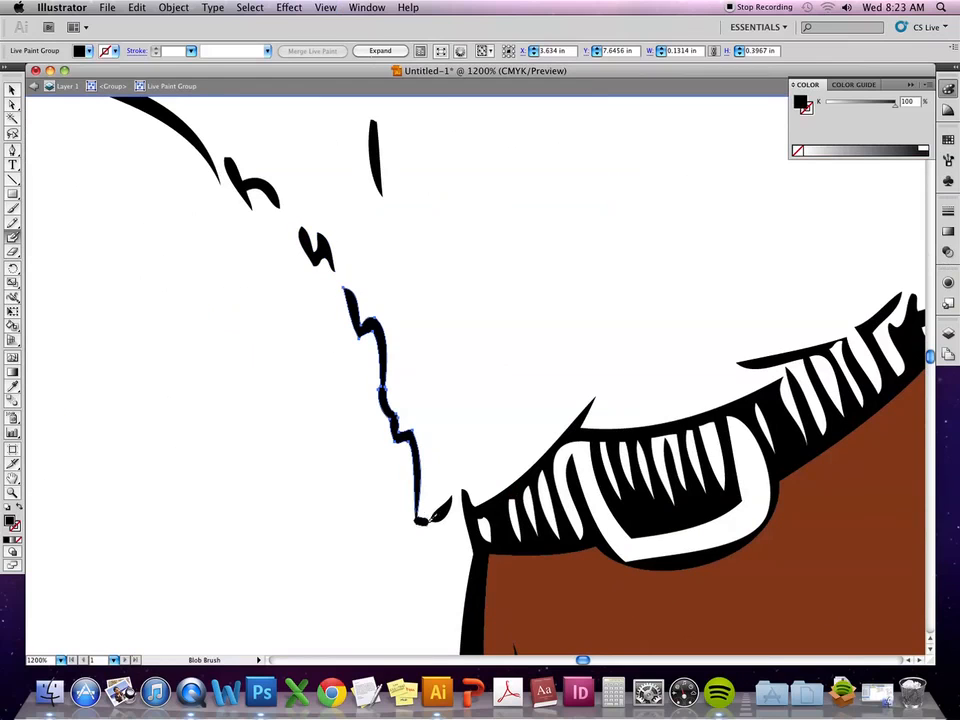
{"action": "left_click_drag", "start_coordinate": [418, 517], "coordinate": [446, 509]}
Join the upper throat fur strokes to each other and to the jaw line with the Blob Brush.
{"action": "key", "text": "v"}
{"action": "left_click", "coordinate": [446, 436], "text": "super"}
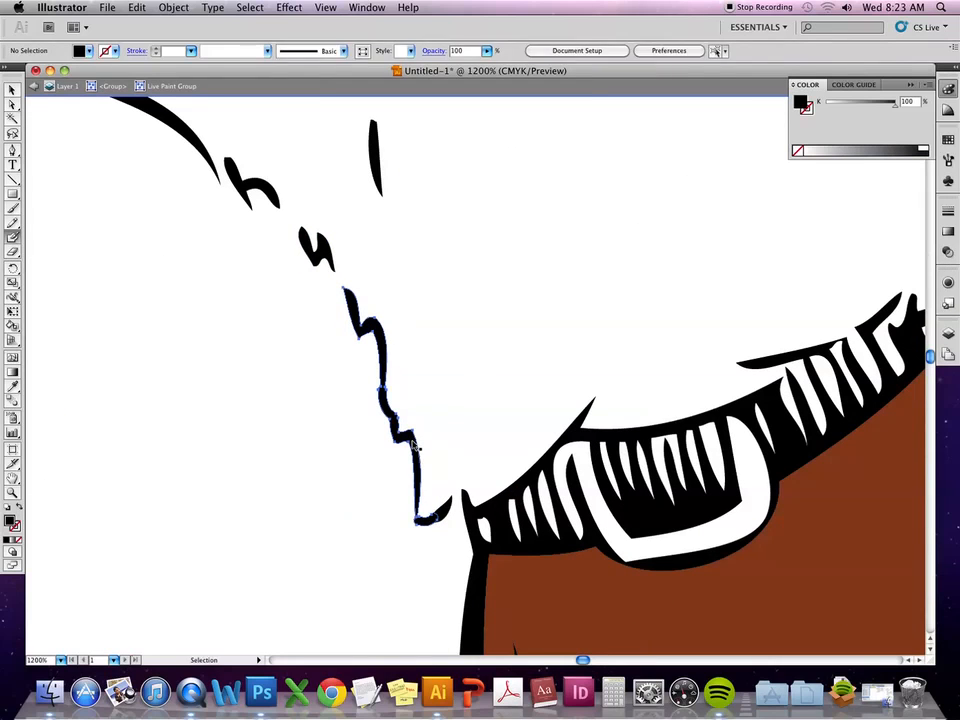
{"action": "left_click", "coordinate": [415, 441], "text": "super"}
{"action": "left_click", "coordinate": [330, 254], "text": "super"}
{"action": "left_click_drag", "start_coordinate": [329, 258], "coordinate": [352, 299]}
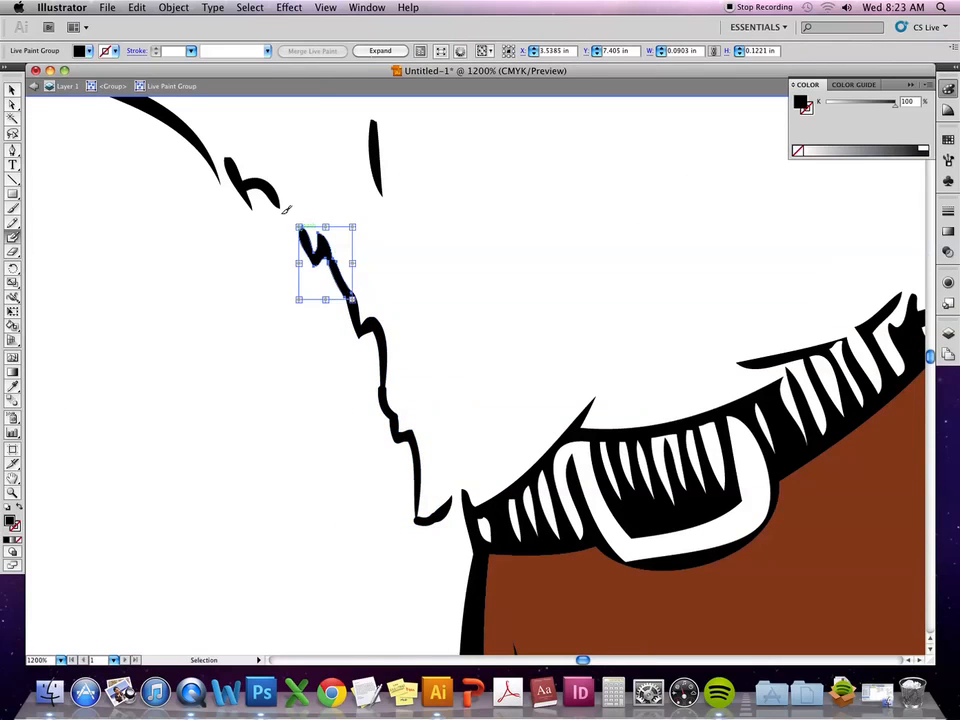
{"action": "mouse_move", "coordinate": [301, 236]}
{"action": "left_mouse_down"}
{"action": "mouse_move", "coordinate": [258, 180]}
{"action": "mouse_move", "coordinate": [243, 184]}
{"action": "left_mouse_up"}
{"action": "left_click", "coordinate": [215, 166], "text": "shift+super"}
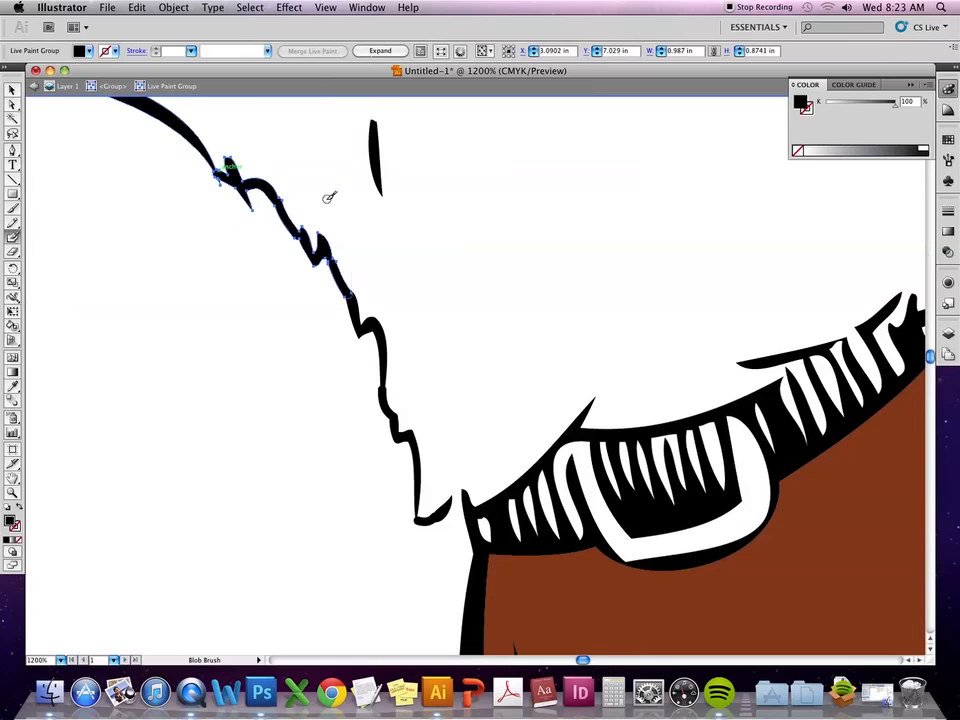
Close the gap between the bottom of the throat outline and the collar with the Blob Brush.
{"action": "key", "text": "super+minus"}
{"action": "key", "text": "super+minus"}
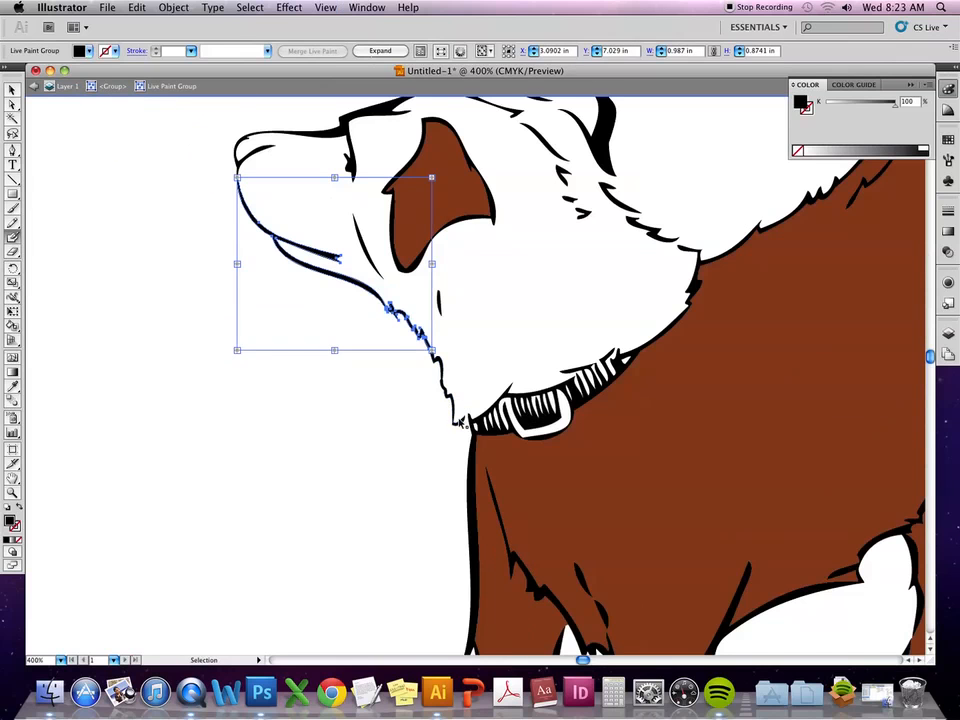
{"action": "left_click", "coordinate": [456, 418], "text": "super"}
{"action": "left_click", "coordinate": [460, 421], "text": "shift+super"}
{"action": "left_click", "coordinate": [460, 418]}
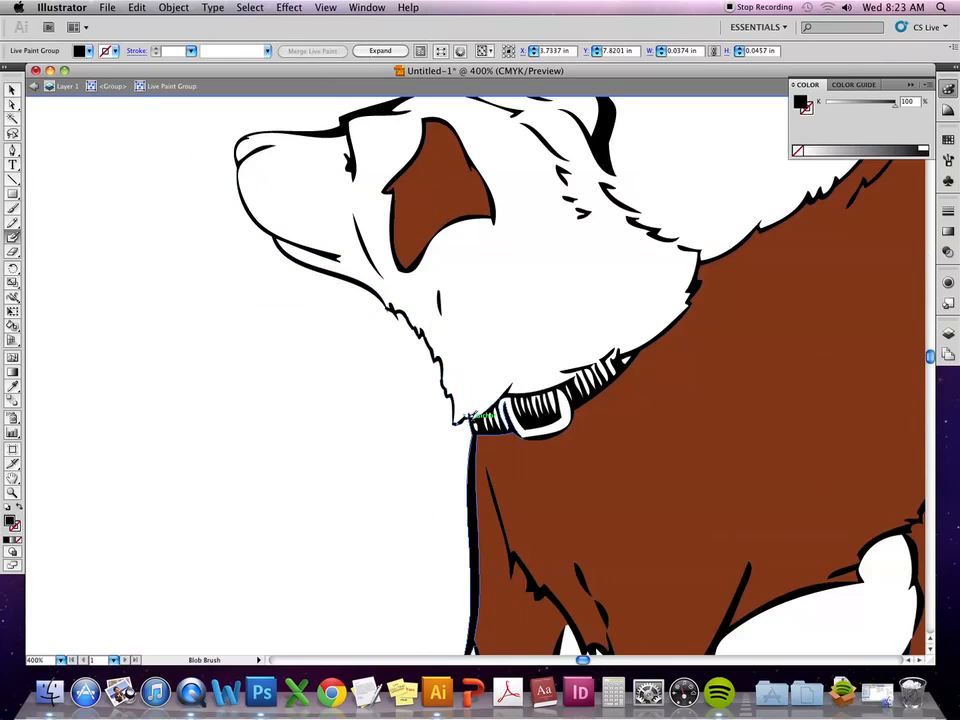
{"action": "left_click", "coordinate": [468, 418]}
Connect the tip of the far ear to the fur line on the back of the neck with the Blob Brush.
{"action": "key", "text": "space"}
{"action": "left_click_drag", "start_coordinate": [612, 300], "coordinate": [520, 441]}
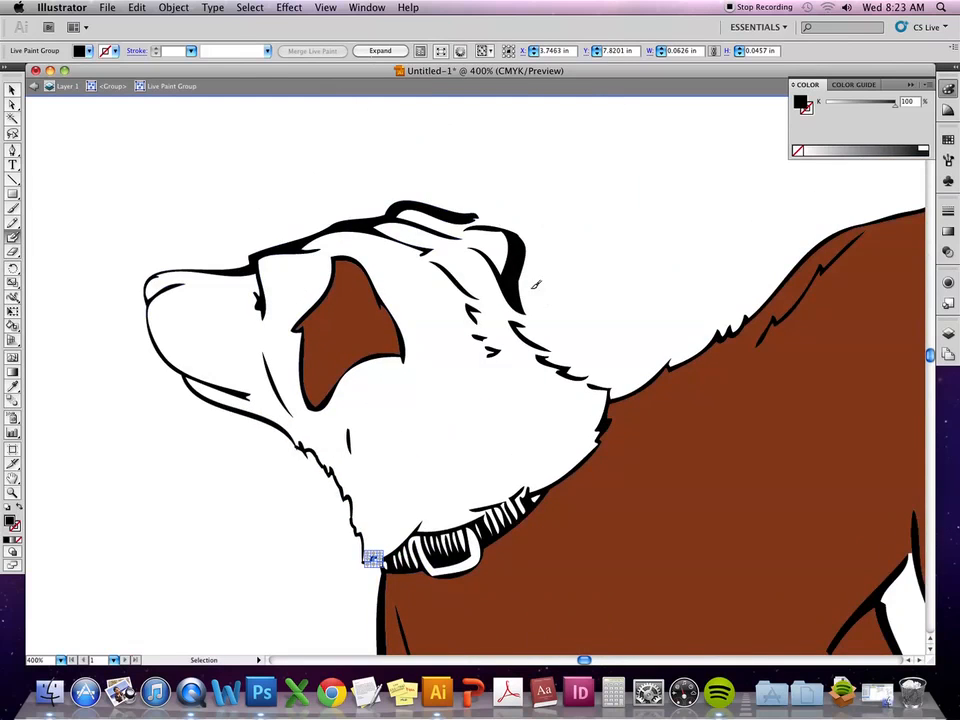
{"action": "left_click", "coordinate": [524, 309], "text": "super"}
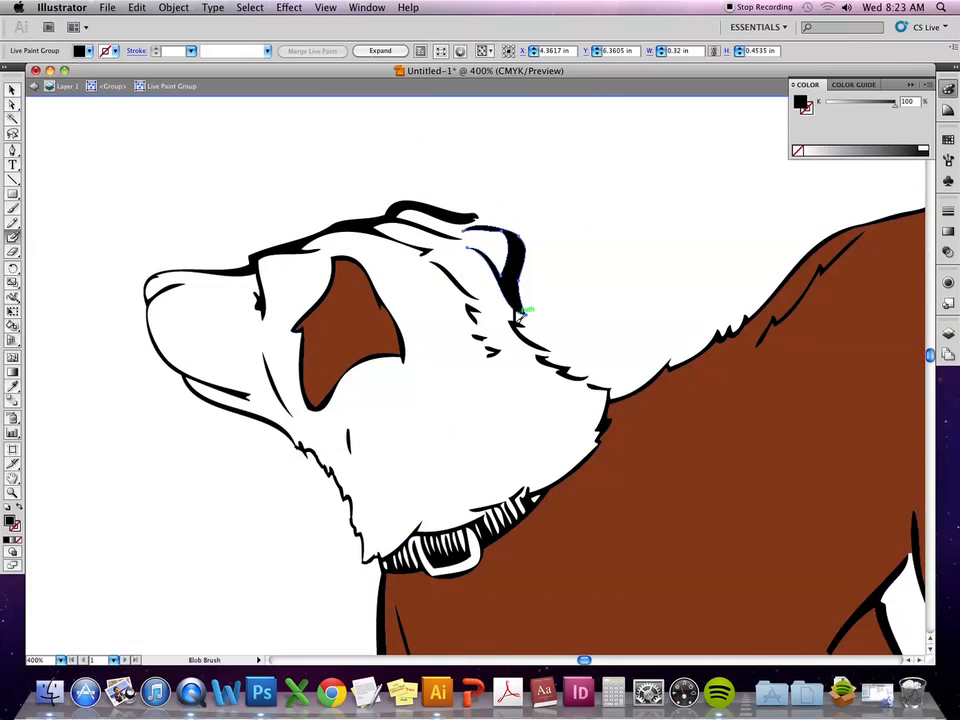
{"action": "left_click_drag", "start_coordinate": [522, 314], "coordinate": [516, 324]}
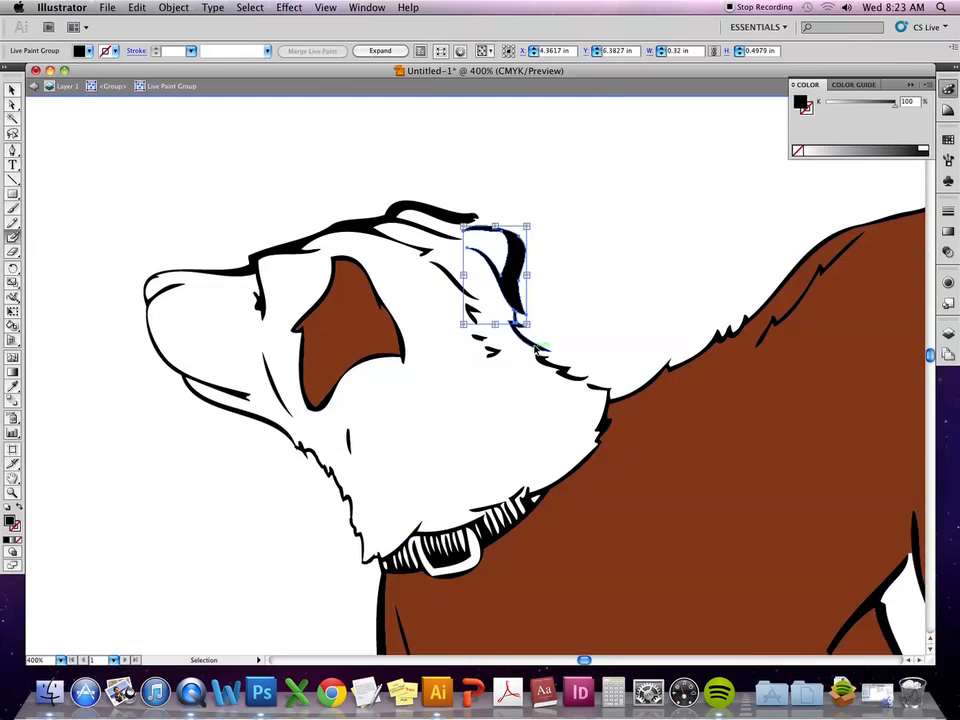
Join the fur strokes on the back of the neck to each other and to the back outline with the Blob Brush.
{"action": "left_click", "coordinate": [536, 348], "text": "shift+super"}
{"action": "left_click", "coordinate": [563, 367], "text": "shift+super"}
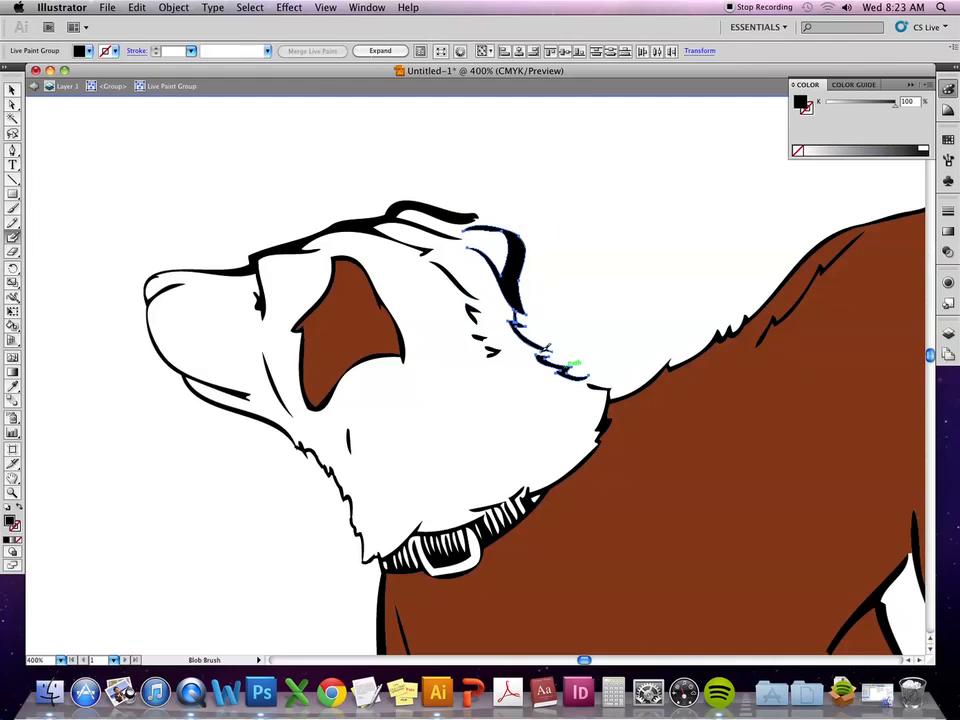
{"action": "left_click_drag", "start_coordinate": [540, 356], "coordinate": [586, 377]}
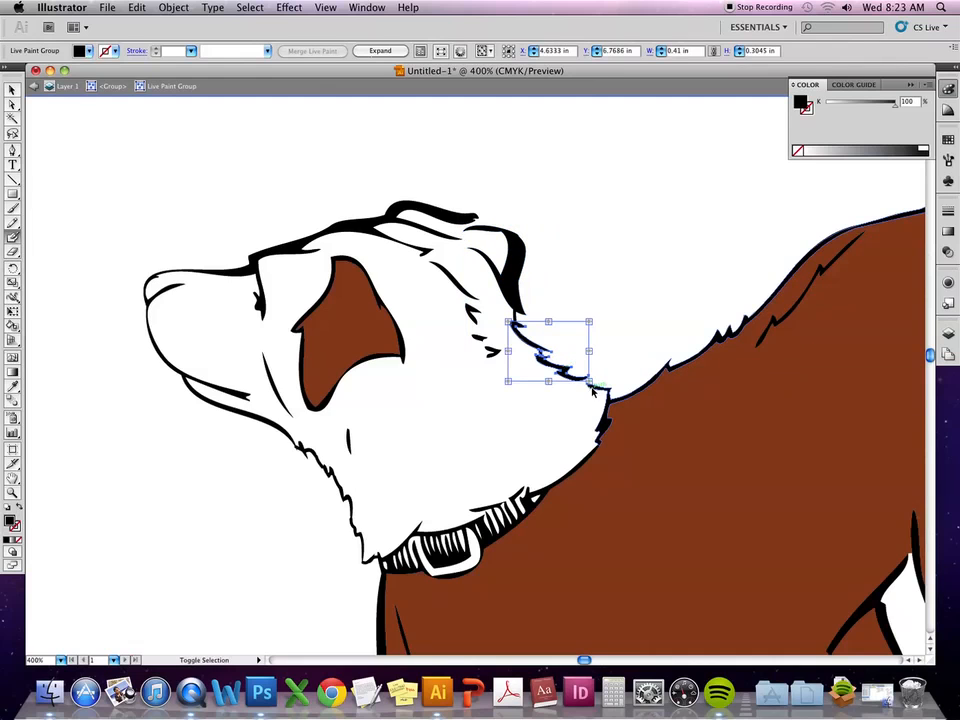
{"action": "left_click", "coordinate": [609, 386], "text": "shift+super"}
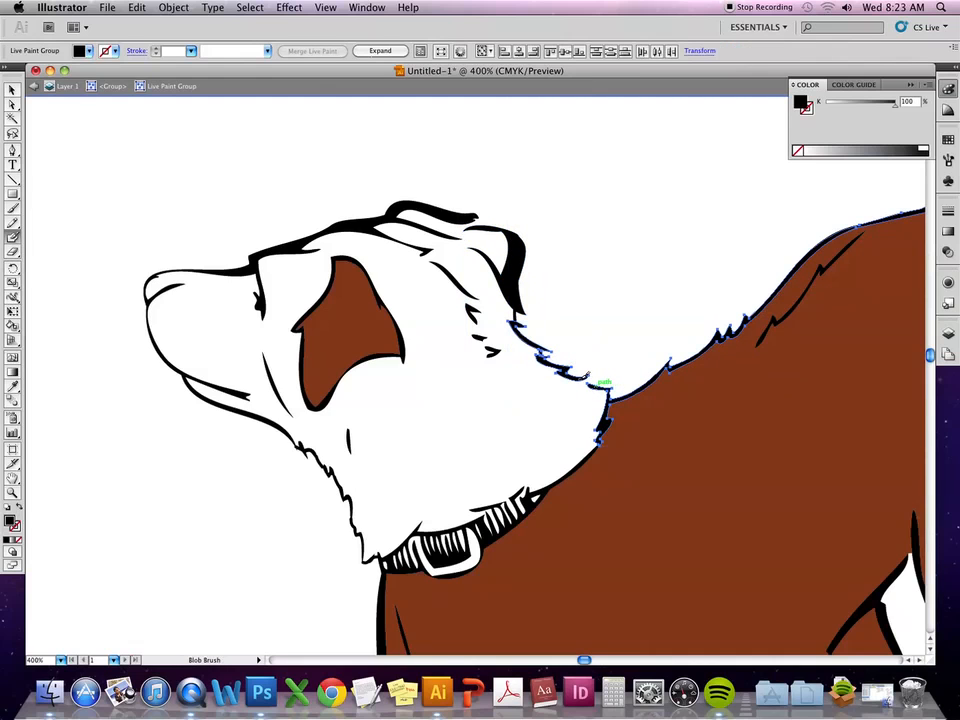
{"action": "left_click_drag", "start_coordinate": [594, 384], "coordinate": [606, 378]}
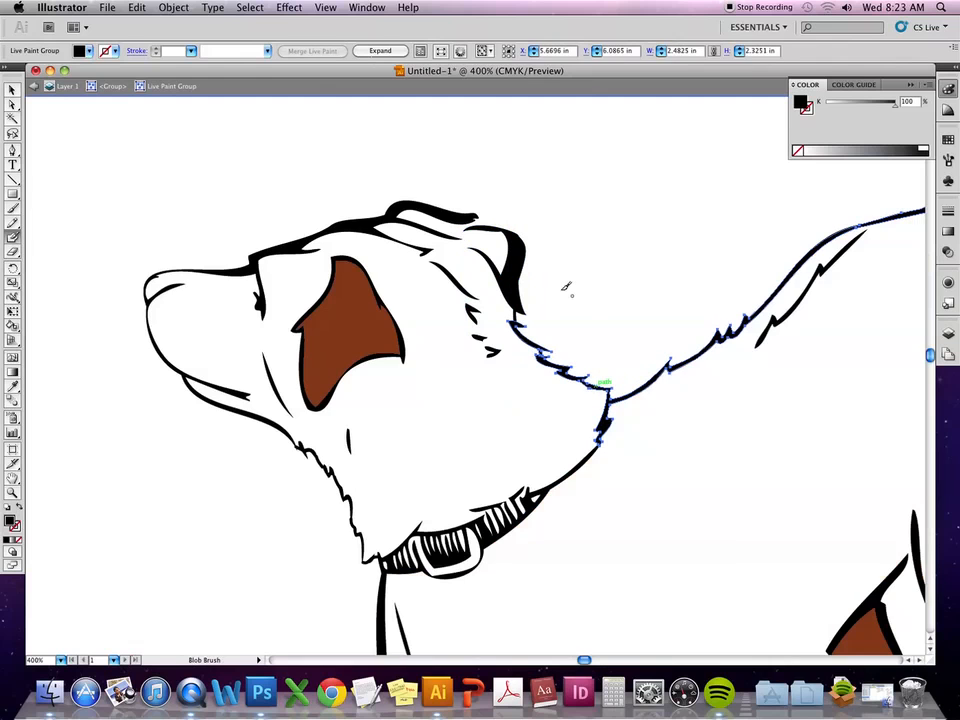
Exit isolation mode and deselect the artwork.
{"action": "left_click", "coordinate": [12, 90]}
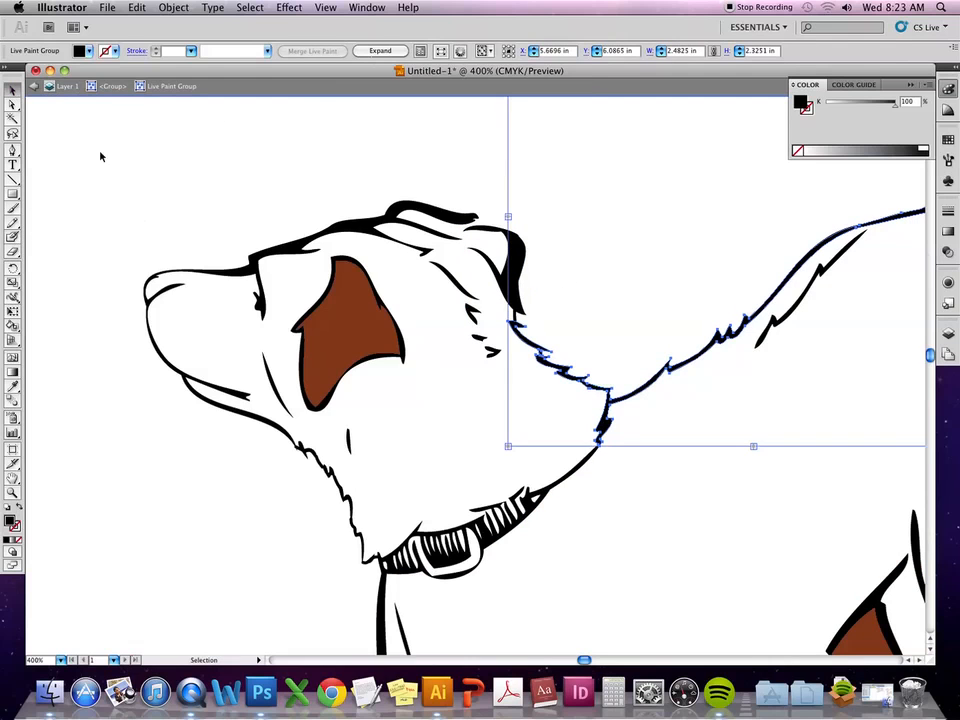
{"action": "left_click", "coordinate": [130, 211]}
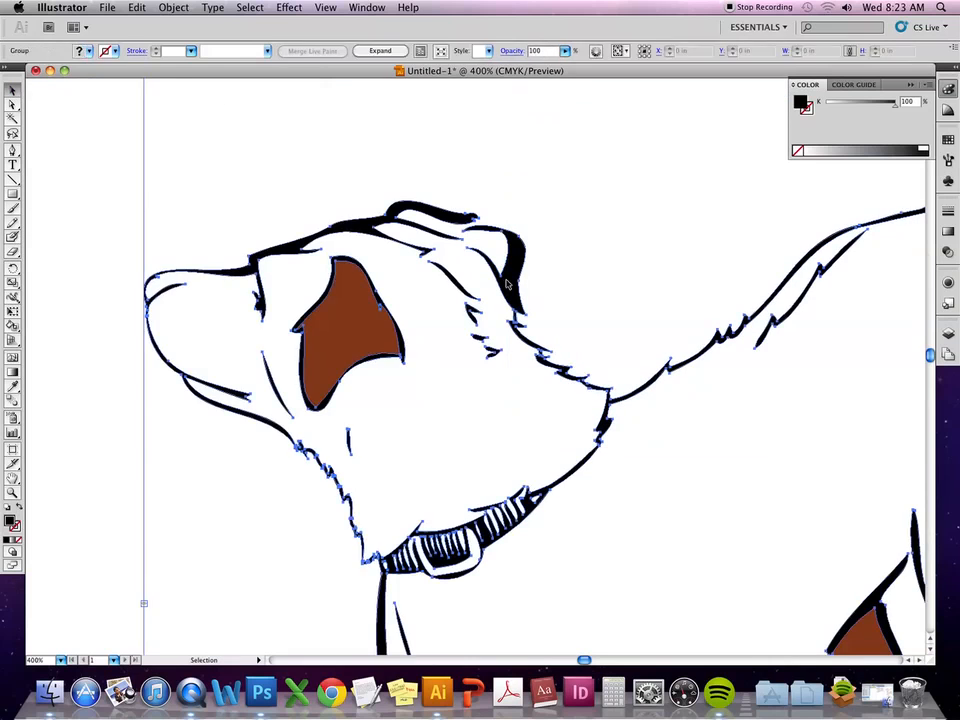
{"action": "double_click", "coordinate": [181, 219]}
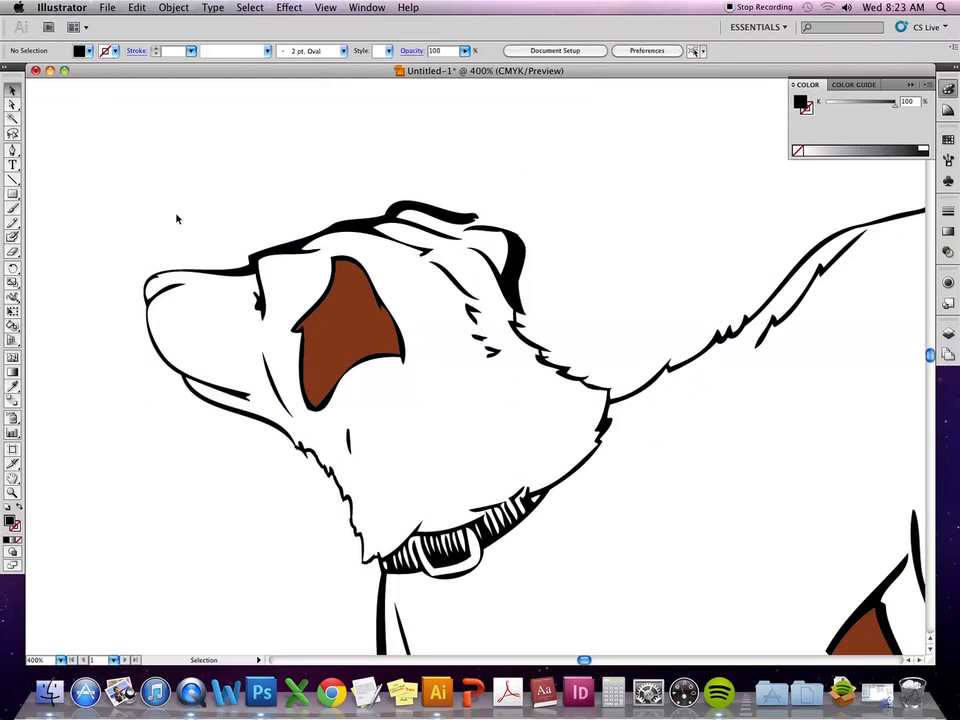
Isolate the dog's Live Paint group again and join the top-of-head outline to the far ear with the Blob Brush.
{"action": "left_click", "coordinate": [281, 253]}
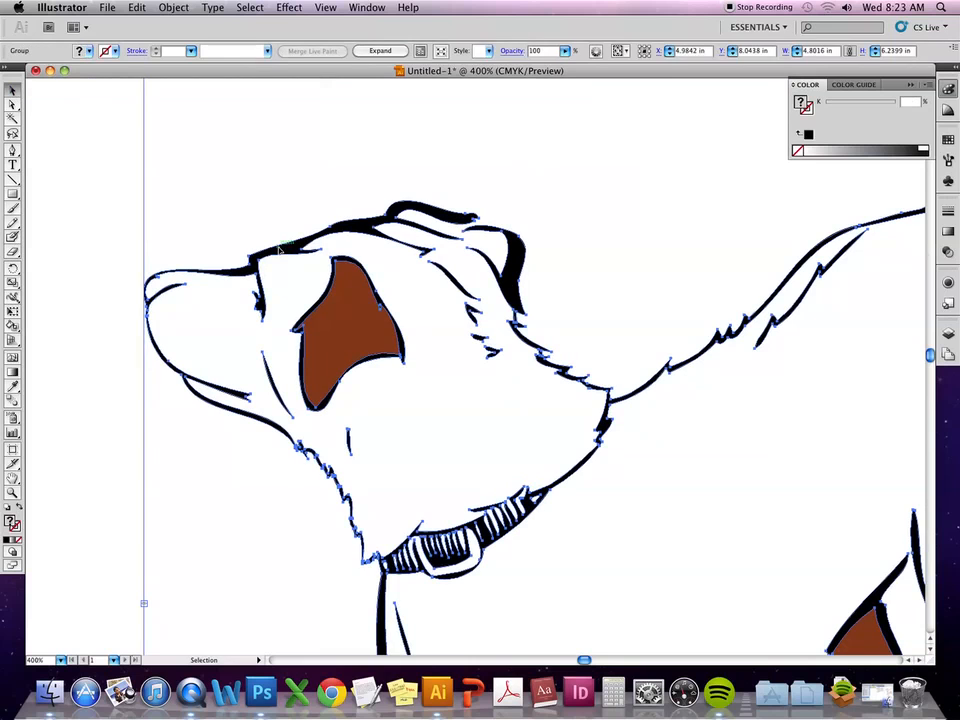
{"action": "double_click", "coordinate": [281, 253]}
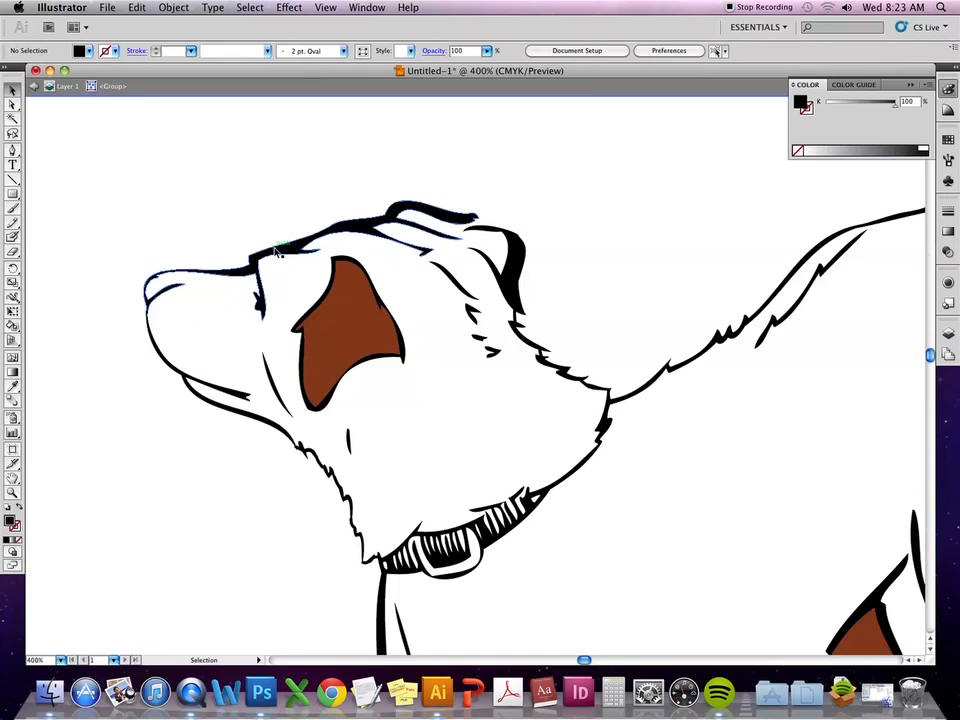
{"action": "left_click", "coordinate": [276, 249]}
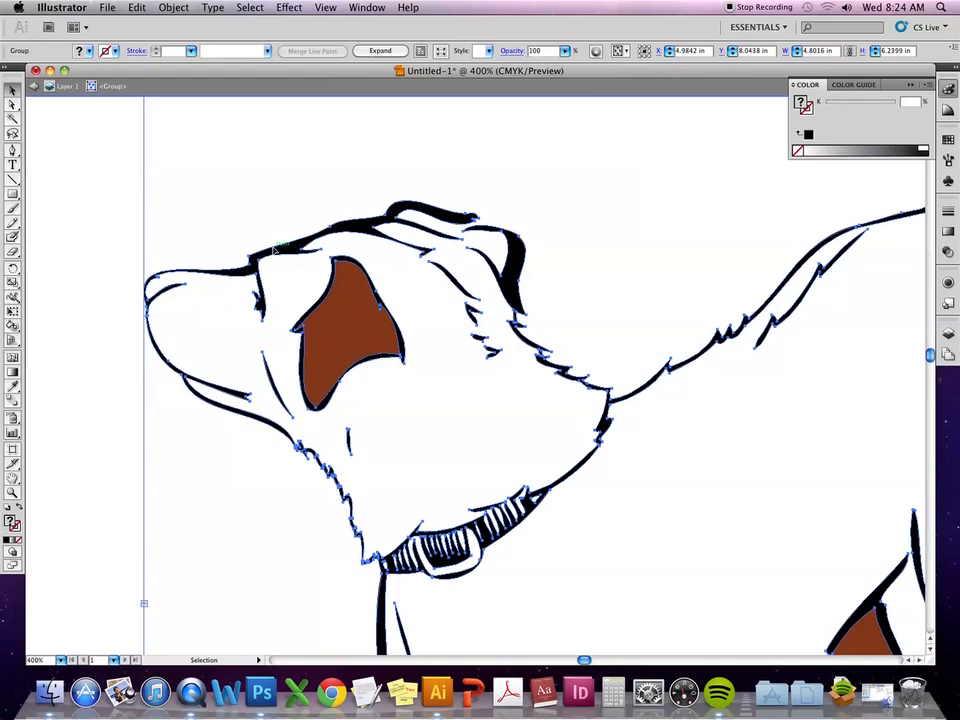
{"action": "double_click", "coordinate": [525, 270]}
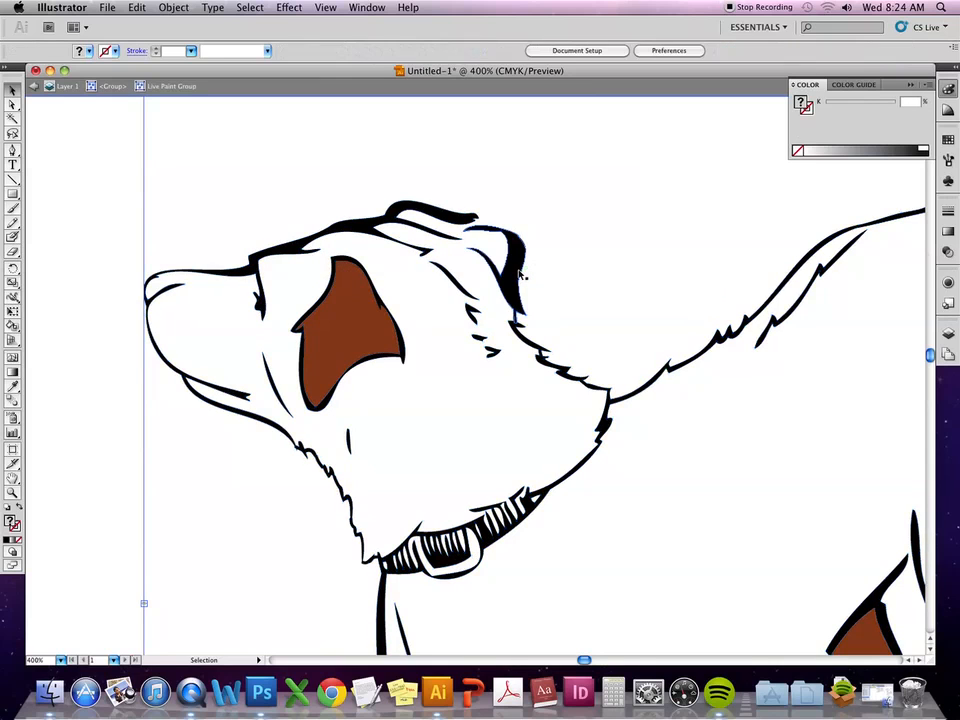
{"action": "left_click", "coordinate": [518, 266]}
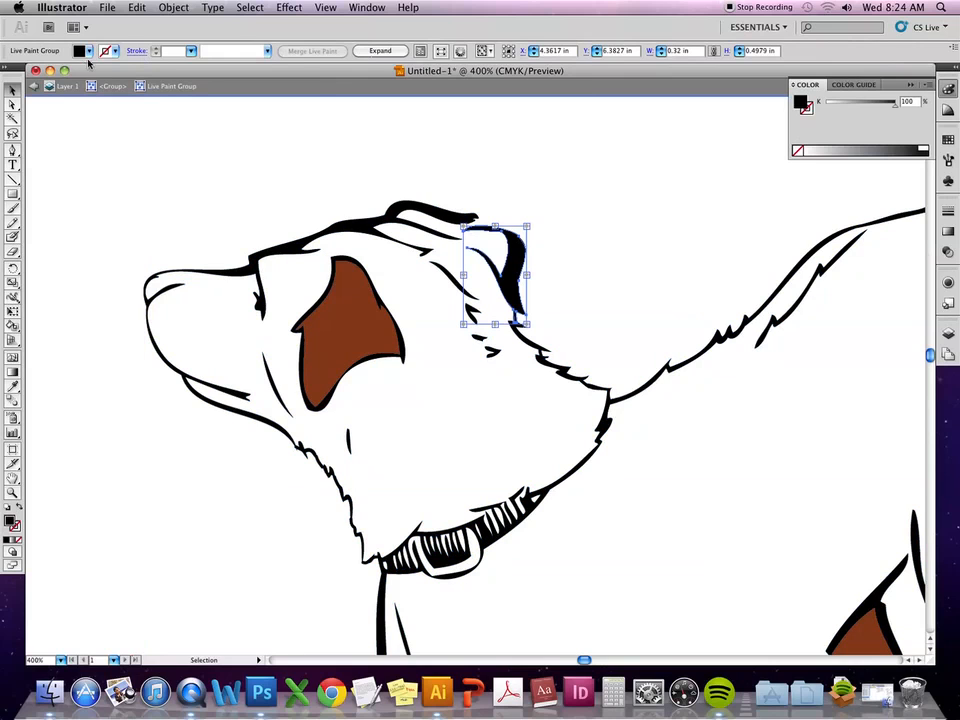
{"action": "left_click", "coordinate": [621, 237]}
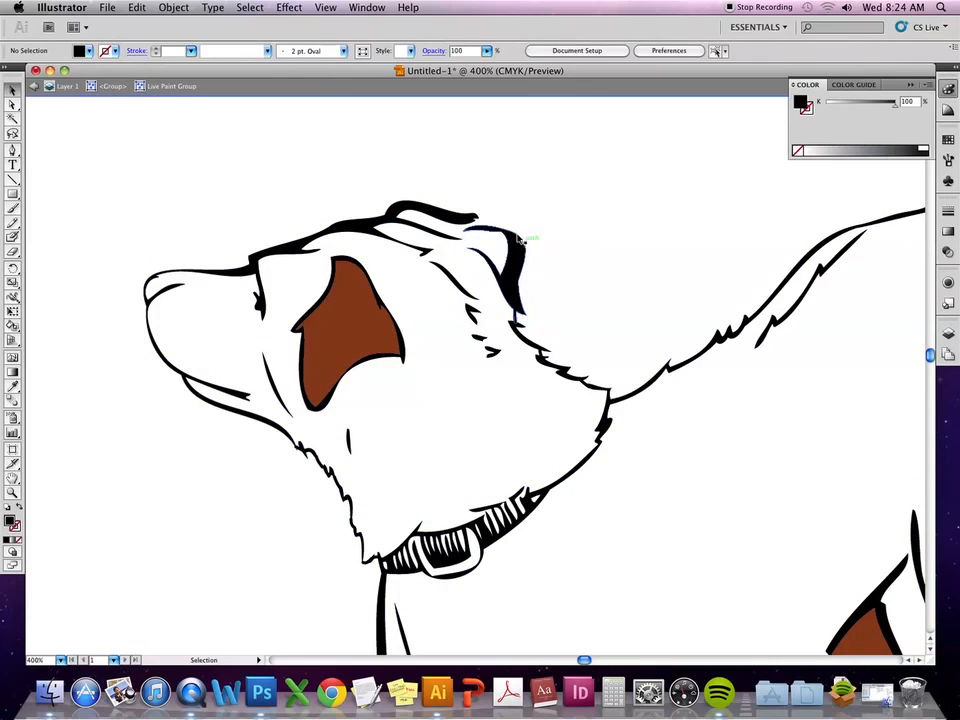
{"action": "left_click", "coordinate": [516, 238]}
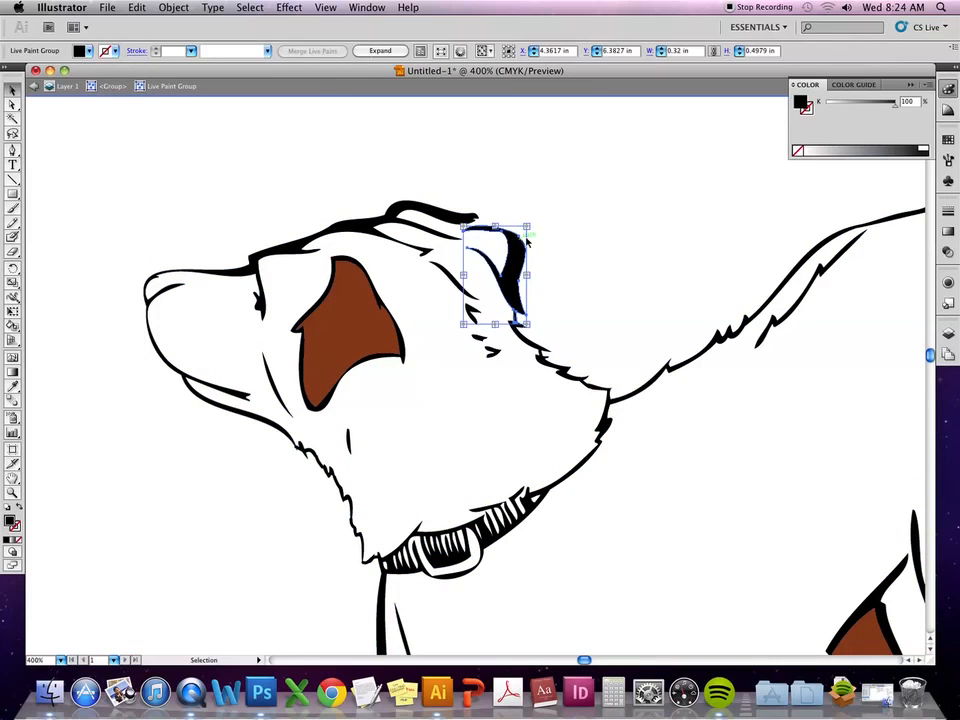
{"action": "left_click", "coordinate": [451, 218], "text": "shift"}
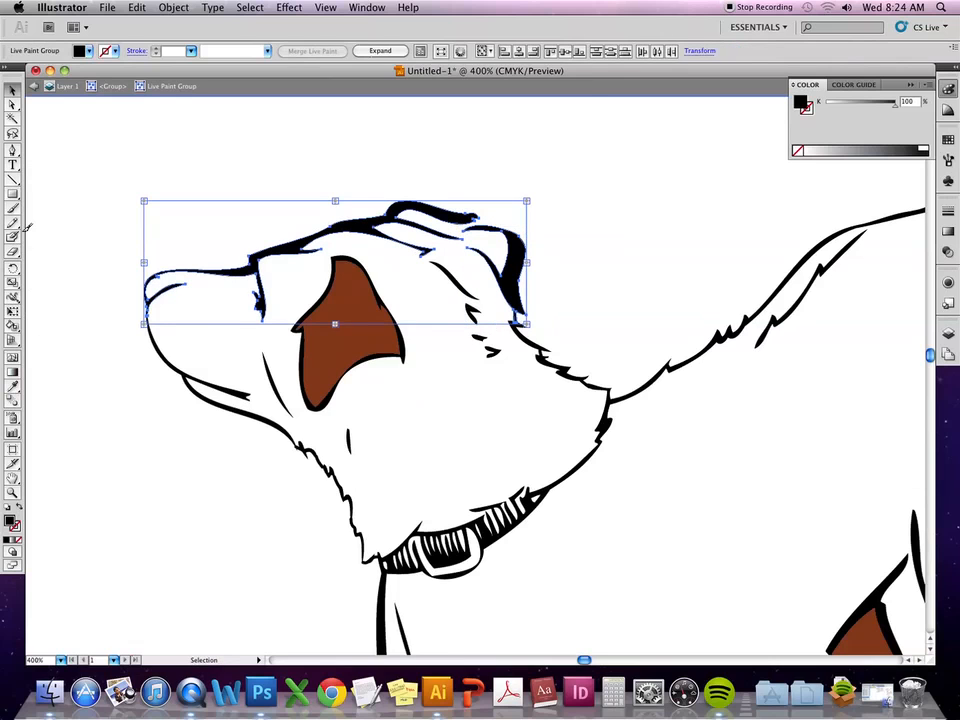
{"action": "left_click", "coordinate": [13, 236]}
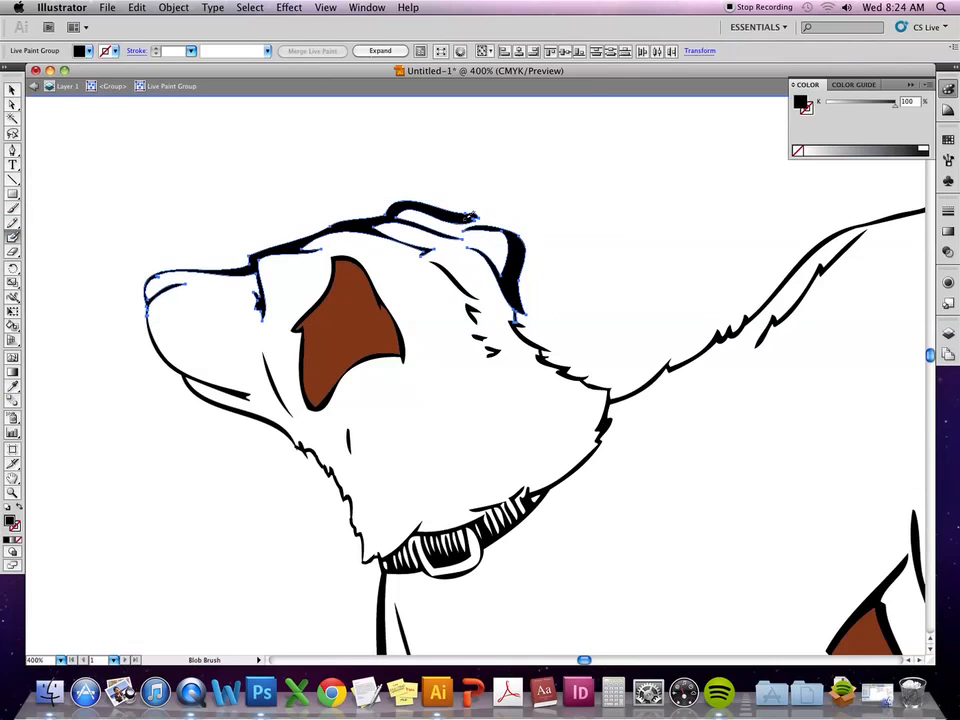
{"action": "left_click", "coordinate": [476, 230]}
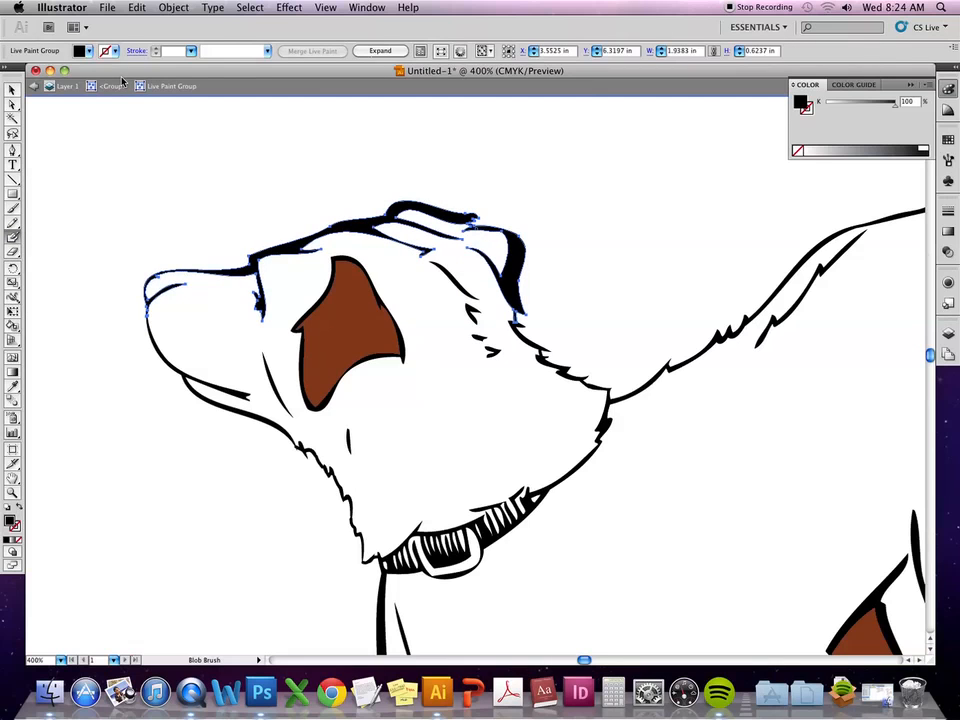
Exit isolation mode and select the whole dog Live Paint group for painting with the Live Paint Bucket.
{"action": "left_click", "coordinate": [13, 90]}
{"action": "left_click", "coordinate": [246, 156]}
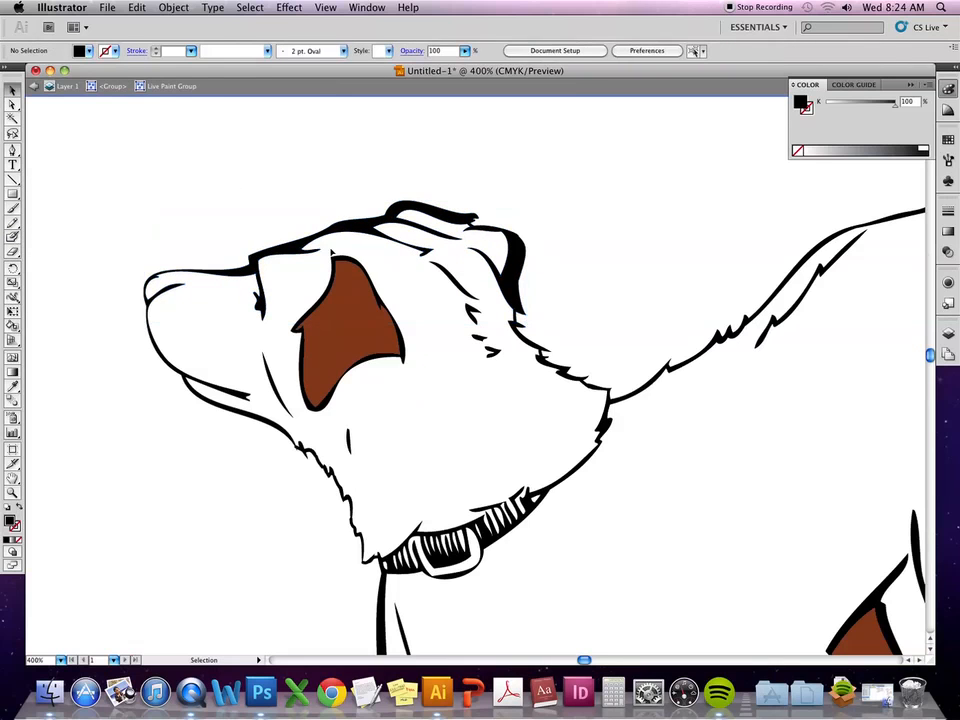
{"action": "left_click", "coordinate": [604, 412]}
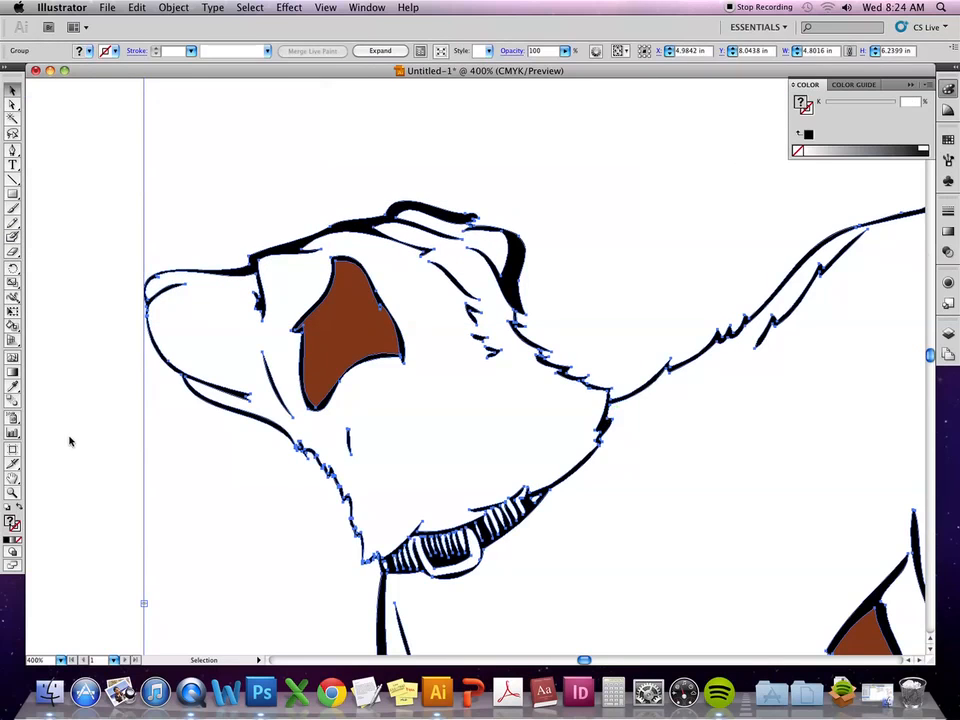
{"action": "left_click", "coordinate": [13, 326]}
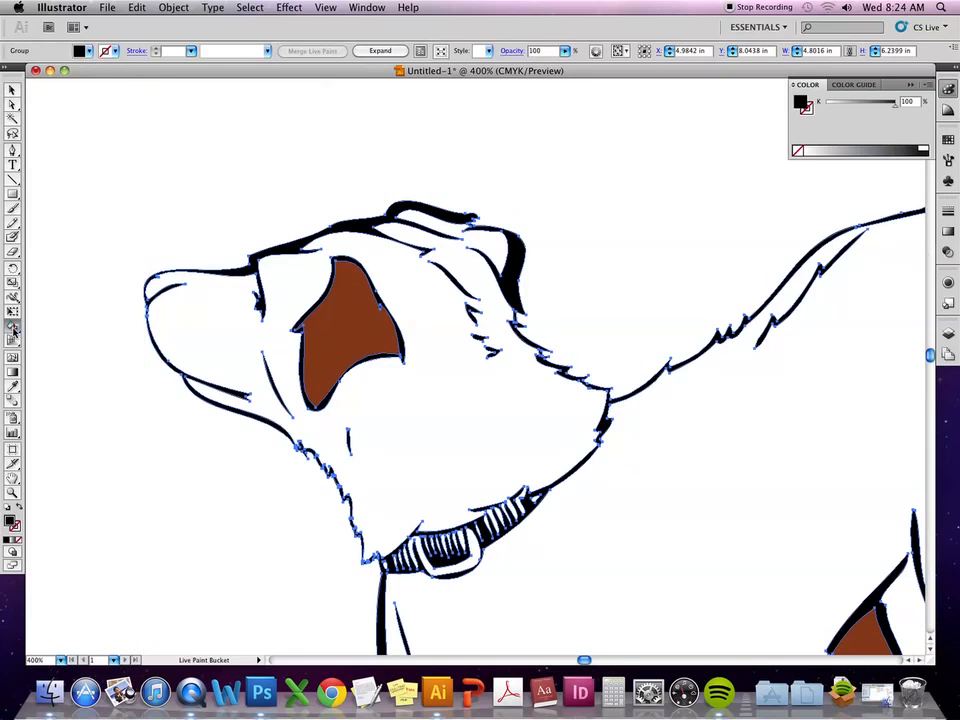
{"action": "double_click", "coordinate": [11, 521]}
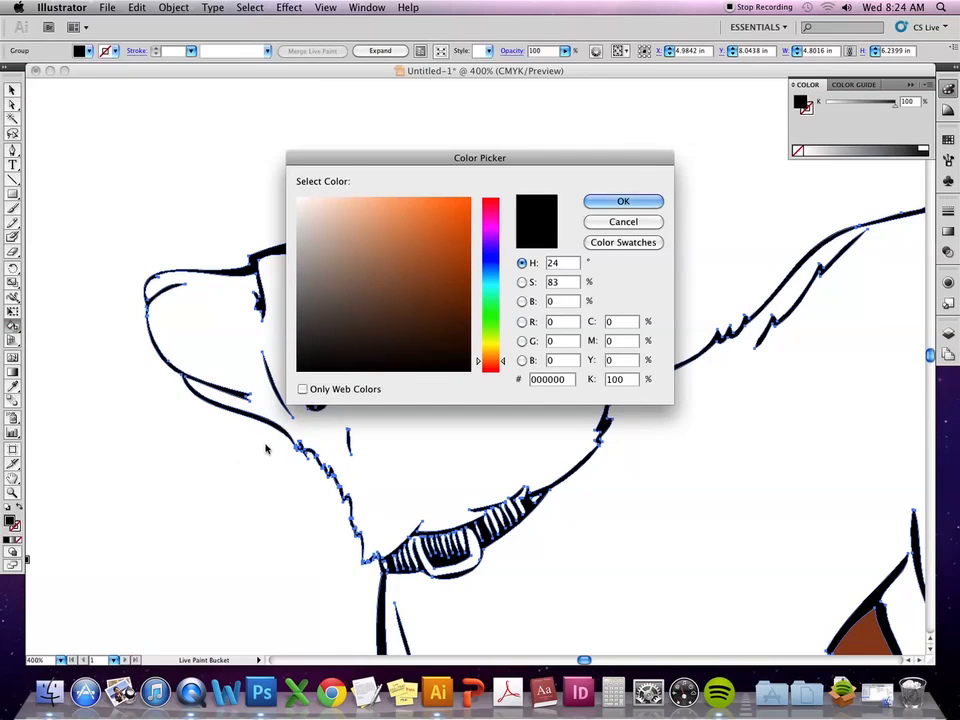
{"action": "left_click", "coordinate": [613, 203]}
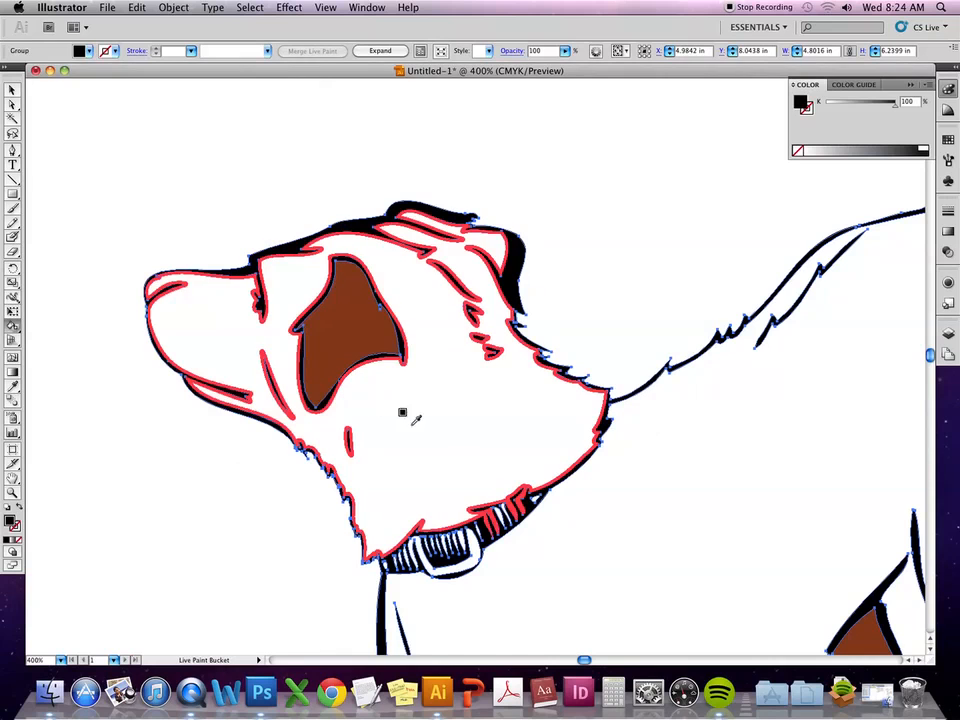
Try to sample the ear's brown with the Eyedropper while the whole dog is selected.
{"action": "key", "text": "i"}
{"action": "left_click", "coordinate": [360, 343]}
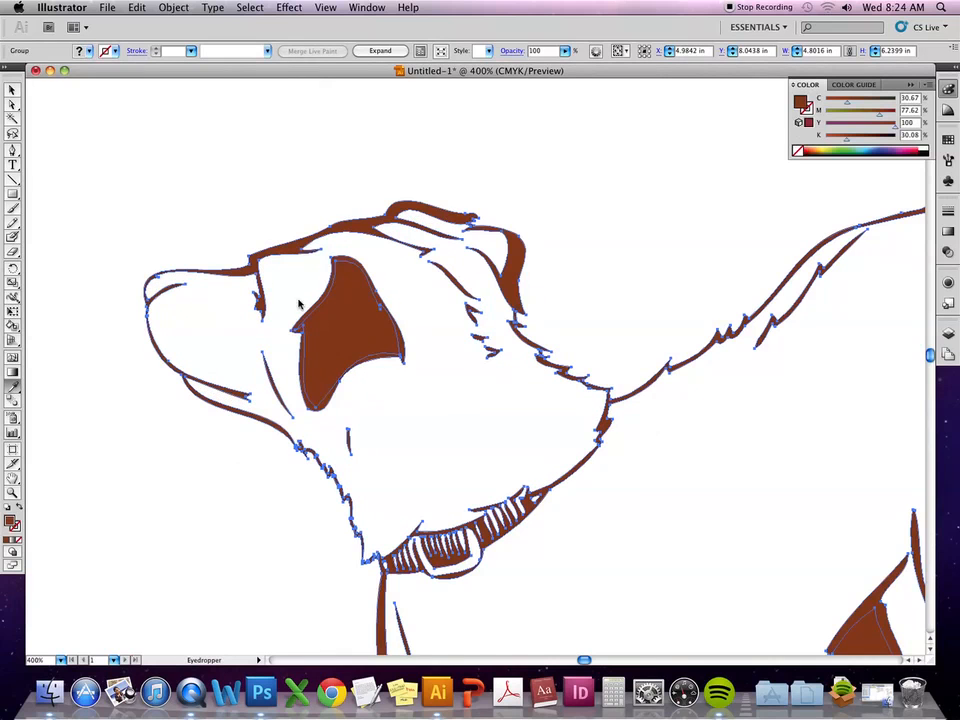
{"action": "key", "text": "super+z"}
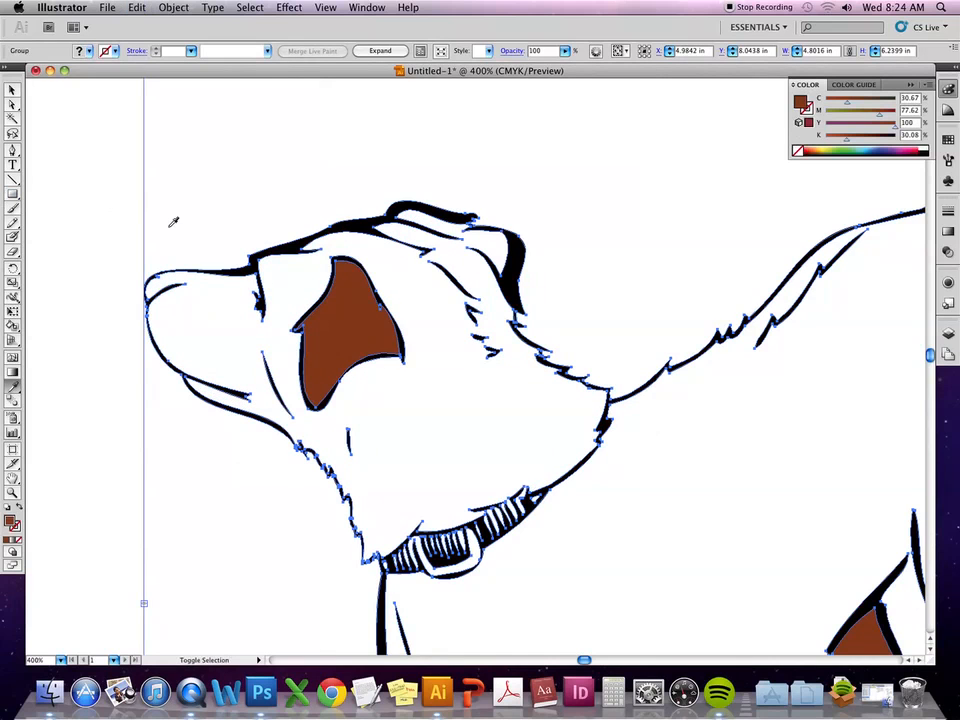
{"action": "left_click", "coordinate": [355, 320]}
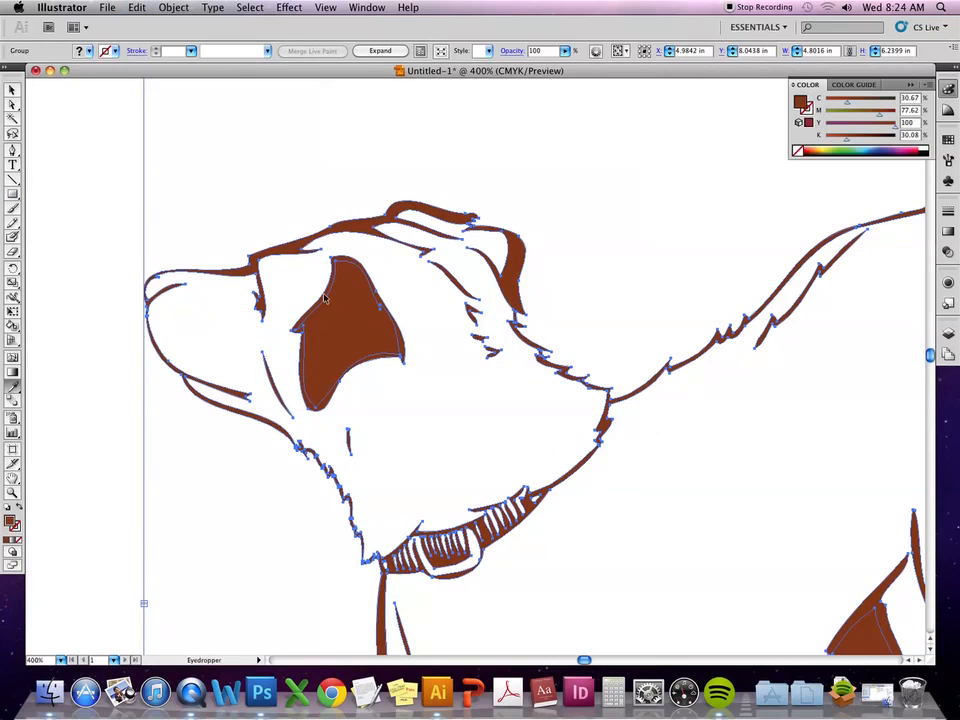
{"action": "key", "text": "super+z"}
Sample the ear's brown with nothing selected, fill the dog's head with it using the Live Paint Bucket, and deselect.
{"action": "left_click", "coordinate": [279, 225], "text": "super"}
{"action": "left_click", "coordinate": [350, 330]}
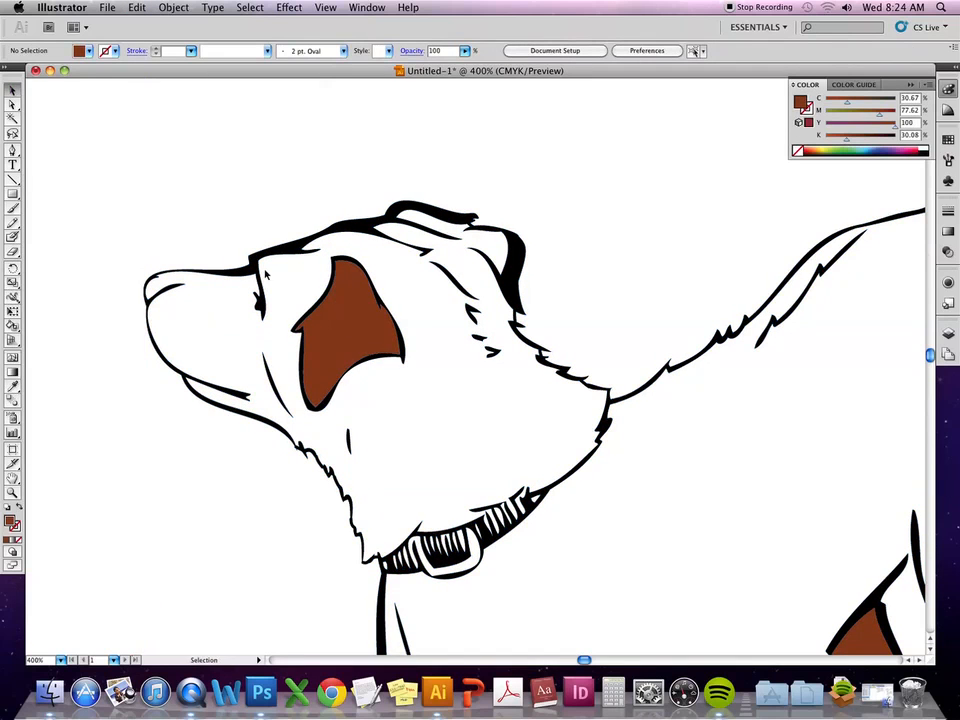
{"action": "left_click", "coordinate": [148, 314]}
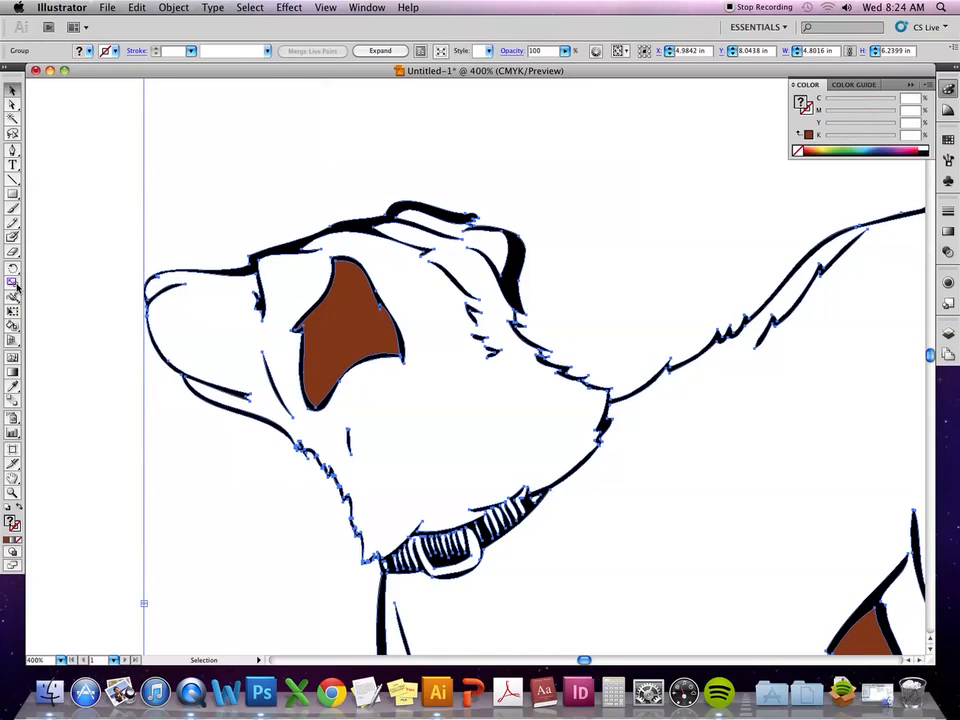
{"action": "left_click", "coordinate": [12, 326]}
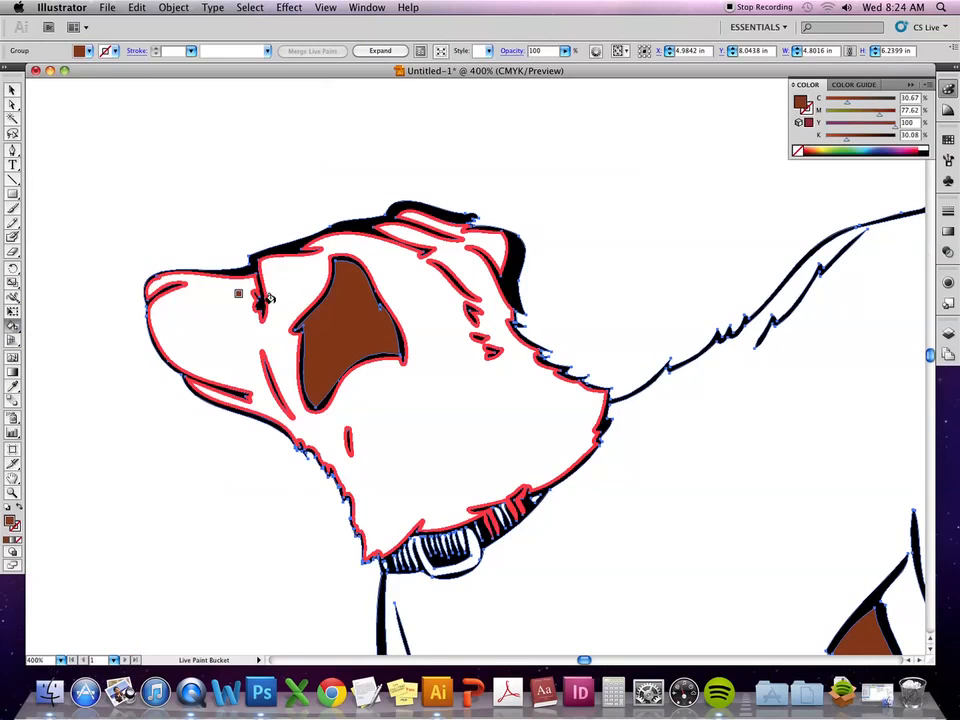
{"action": "left_click", "coordinate": [205, 318]}
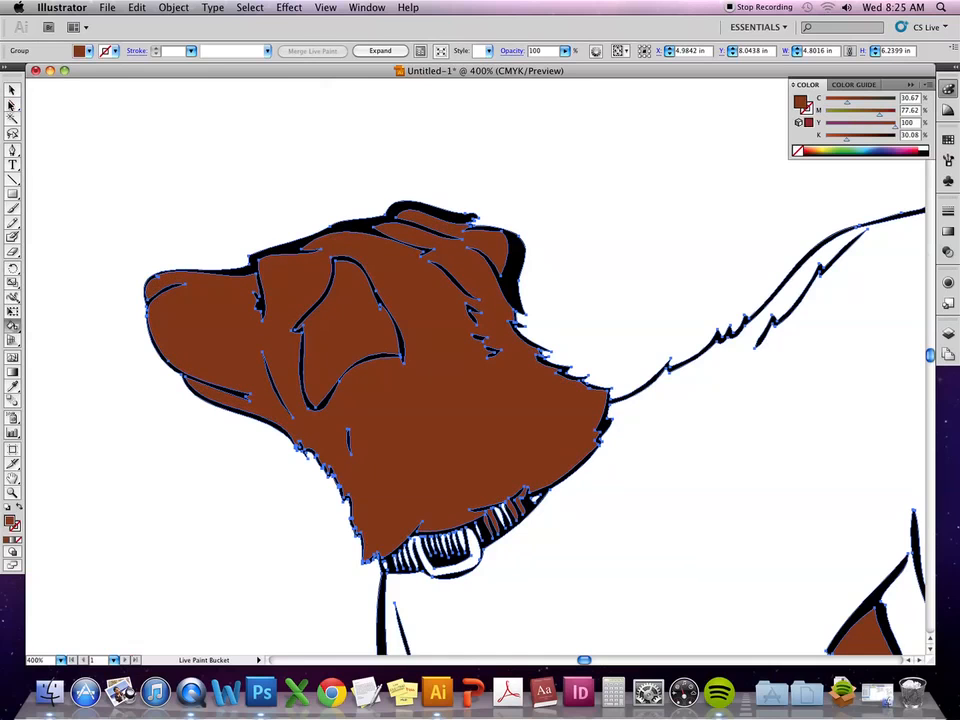
{"action": "left_click", "coordinate": [12, 90]}
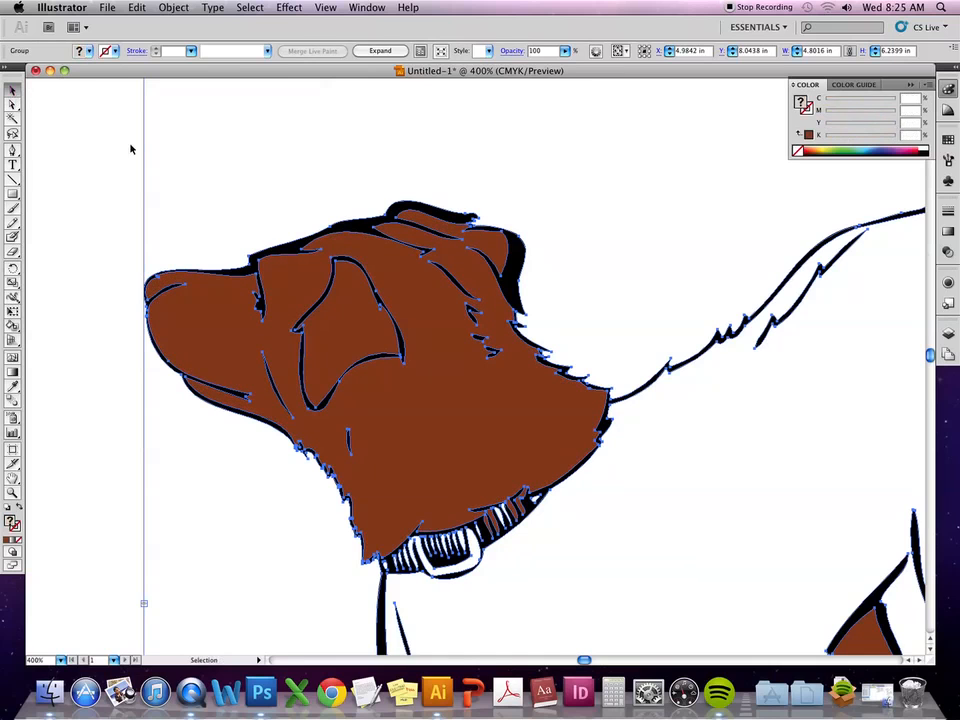
{"action": "left_click", "coordinate": [131, 148]}
Fill the dog's body, legs and tail with the same brown using the Live Paint Bucket.
{"action": "left_click_drag", "start_coordinate": [627, 622], "coordinate": [583, 476]}
{"action": "key", "text": "super+0"}
{"action": "key", "text": "super+equal"}
{"action": "key", "text": "super+equal"}
{"action": "key", "text": "super+equal"}
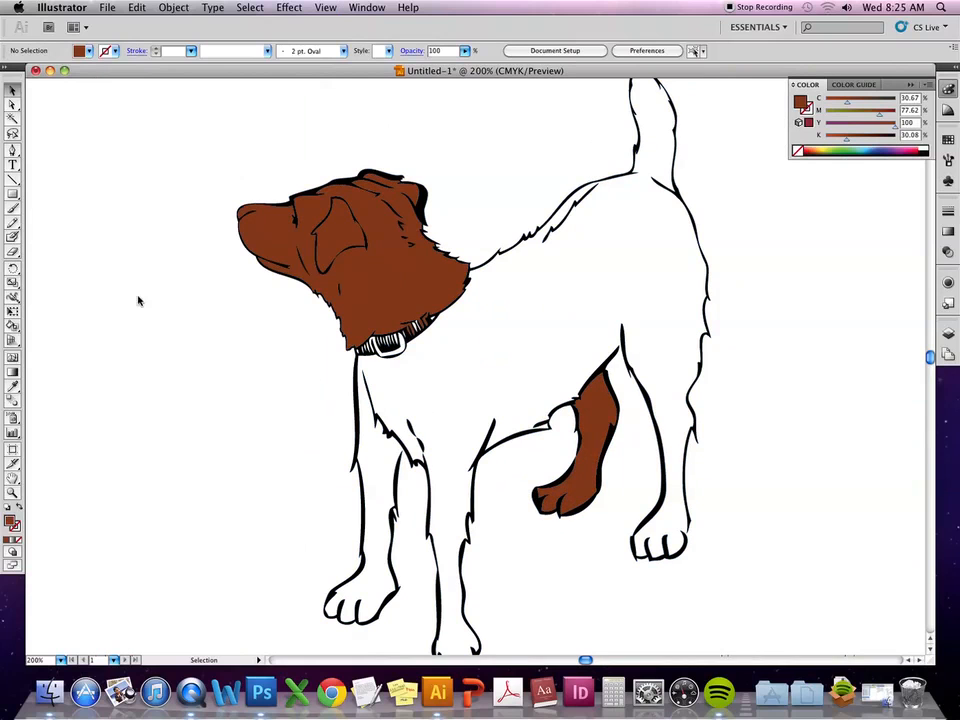
{"action": "left_click", "coordinate": [13, 325]}
{"action": "left_click", "coordinate": [449, 366]}
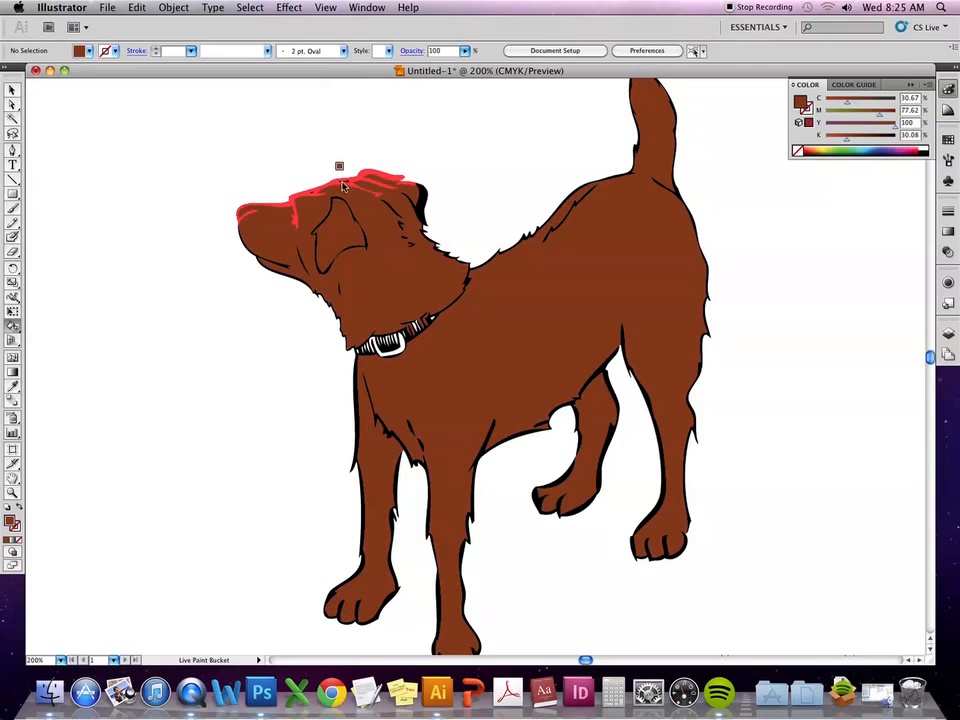
Set the fill colour to dark brown 541F07 and paint the belly line and the near front leg's outlines with it.
{"action": "double_click", "coordinate": [12, 519]}
{"action": "mouse_move", "coordinate": [434, 298]}
{"action": "left_mouse_down"}
{"action": "mouse_move", "coordinate": [453, 322]}
{"action": "mouse_move", "coordinate": [456, 314]}
{"action": "left_mouse_up"}
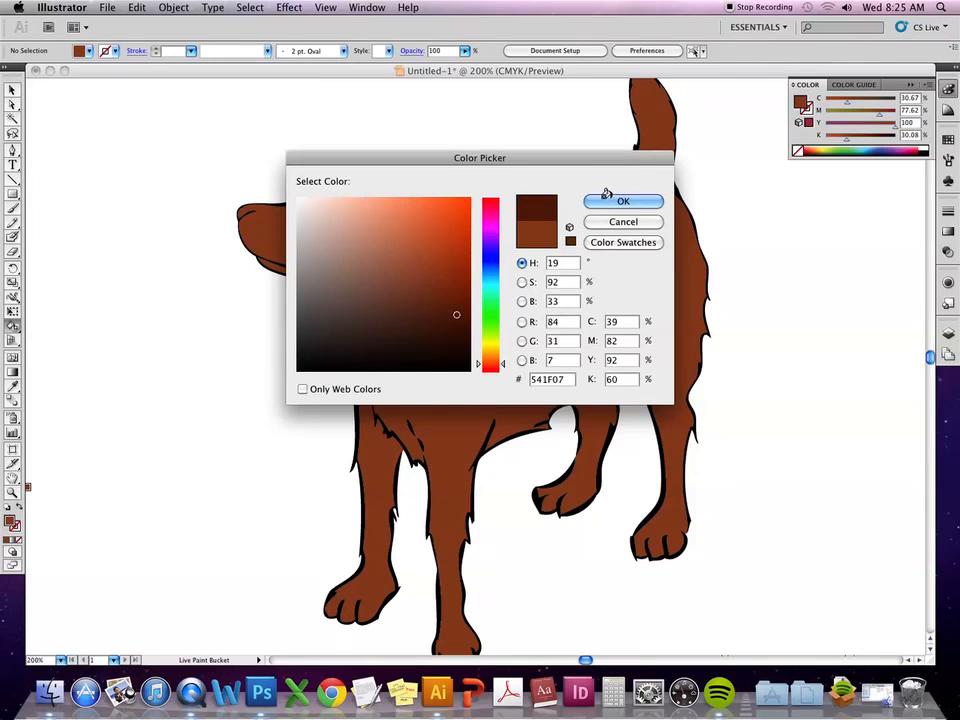
{"action": "left_click", "coordinate": [607, 200]}
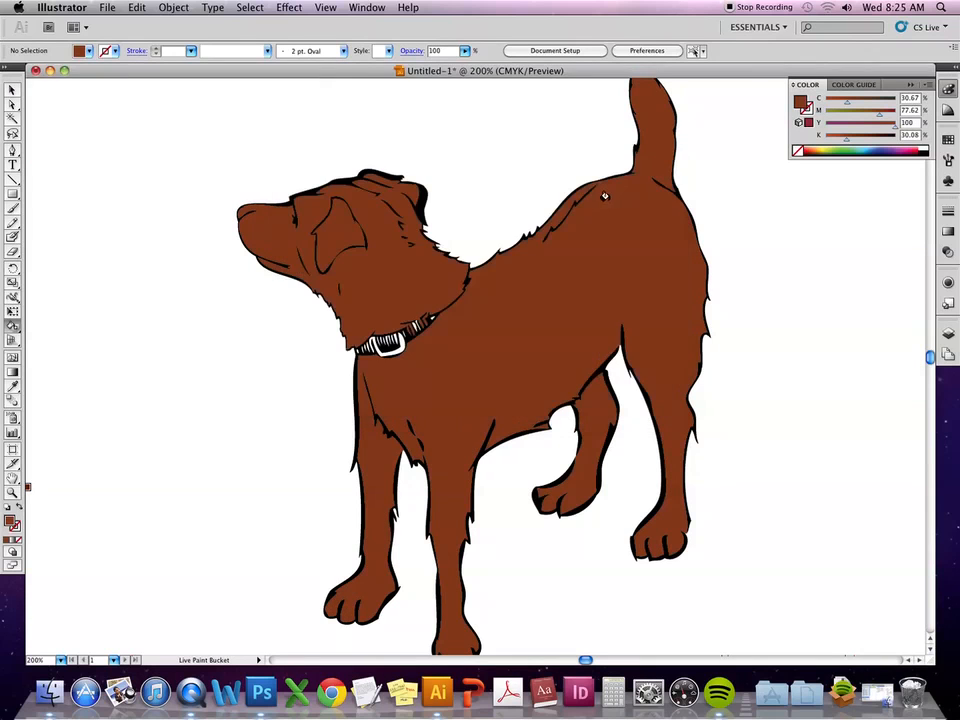
{"action": "left_click", "coordinate": [478, 448]}
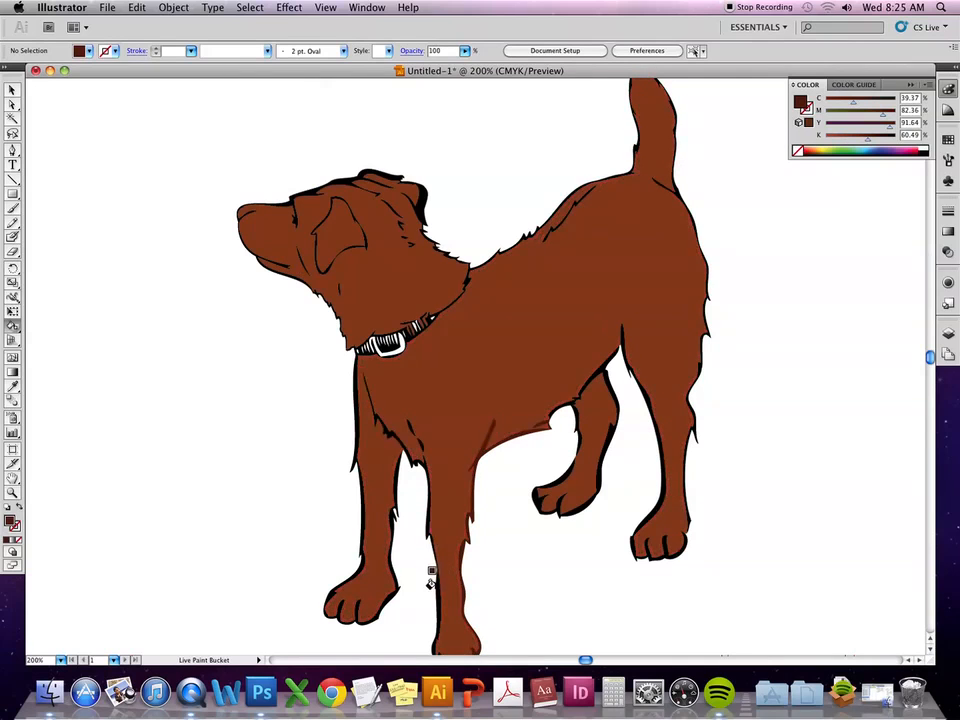
{"action": "left_click", "coordinate": [436, 585]}
{"action": "left_click_drag", "start_coordinate": [530, 612], "coordinate": [488, 447]}
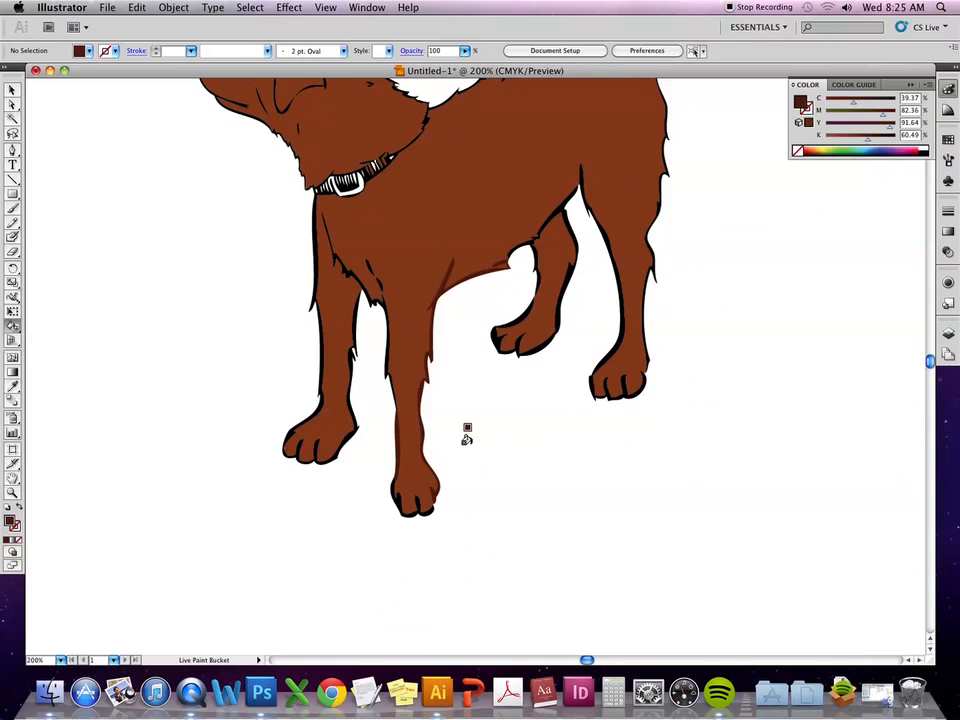
{"action": "left_click_drag", "start_coordinate": [497, 418], "coordinate": [454, 523]}
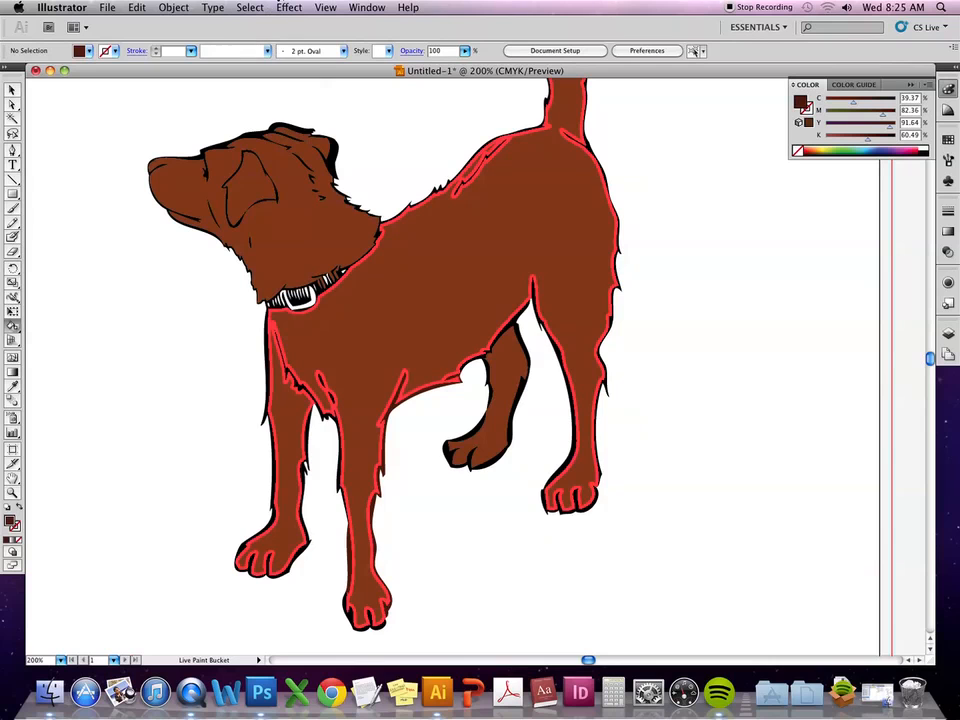
Try to select everything that has the same dark brown fill colour.
{"action": "left_click", "coordinate": [14, 91]}
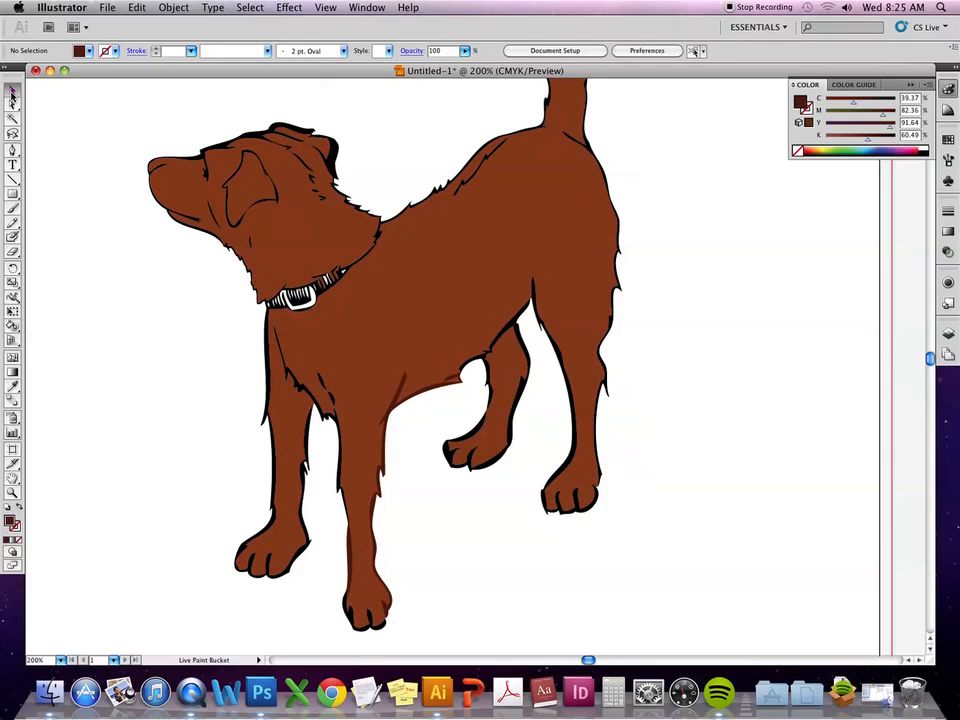
{"action": "left_click", "coordinate": [248, 7]}
{"action": "mouse_move", "coordinate": [275, 137]}
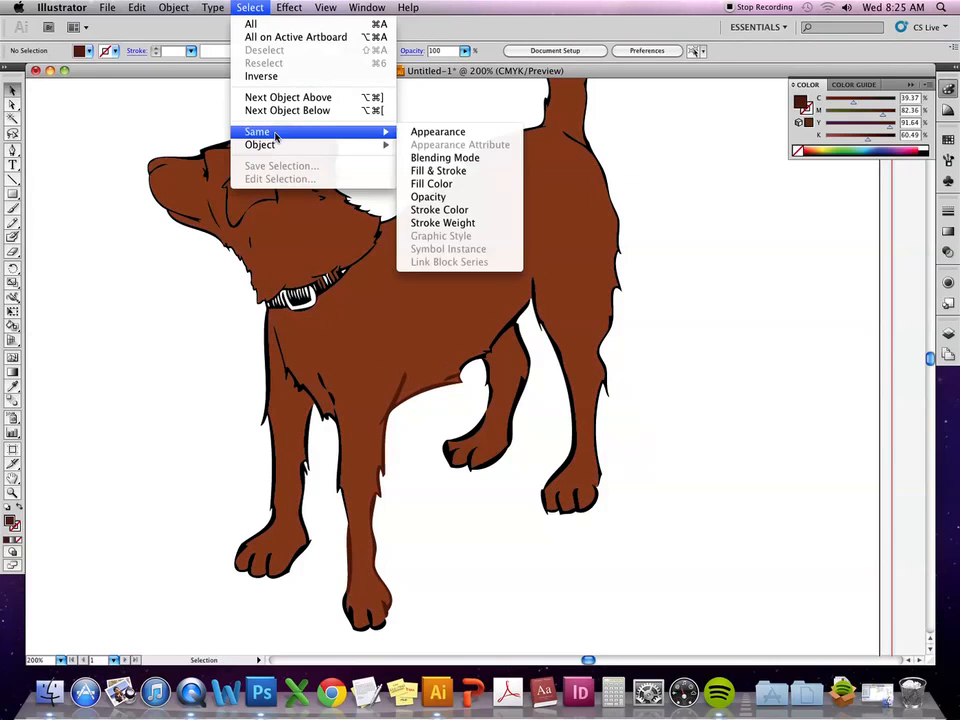
{"action": "left_click", "coordinate": [451, 185]}
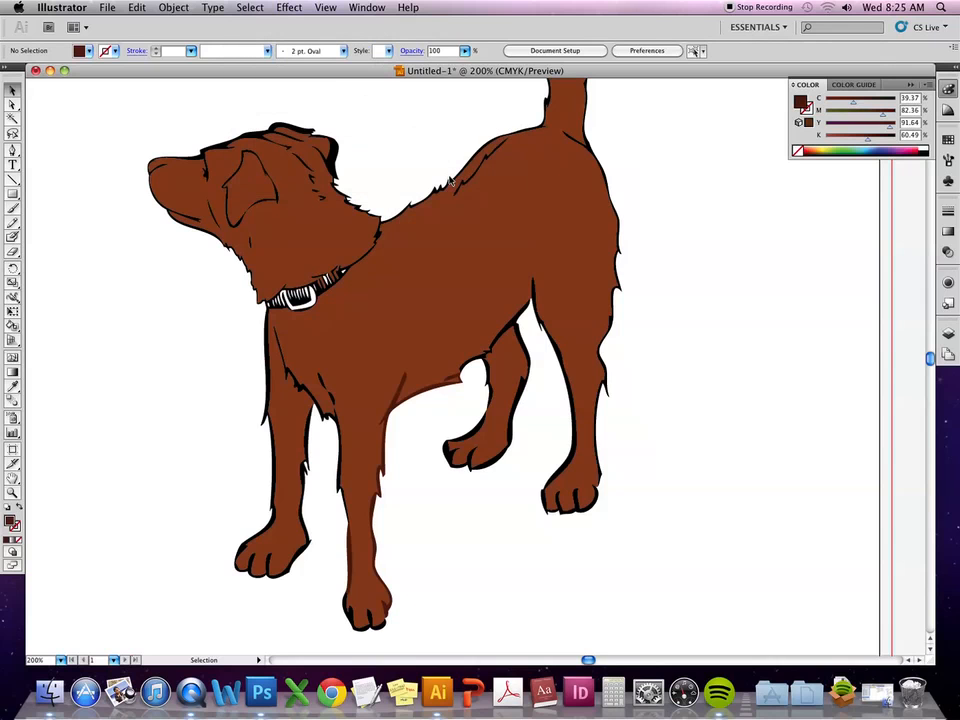
{"action": "left_click", "coordinate": [380, 242]}
{"action": "left_click", "coordinate": [107, 244]}
Sample the black outline colour with the Eyedropper and try to select everything with the same fill colour.
{"action": "left_click", "coordinate": [13, 387]}
{"action": "left_click", "coordinate": [143, 150]}
{"action": "left_click", "coordinate": [250, 7]}
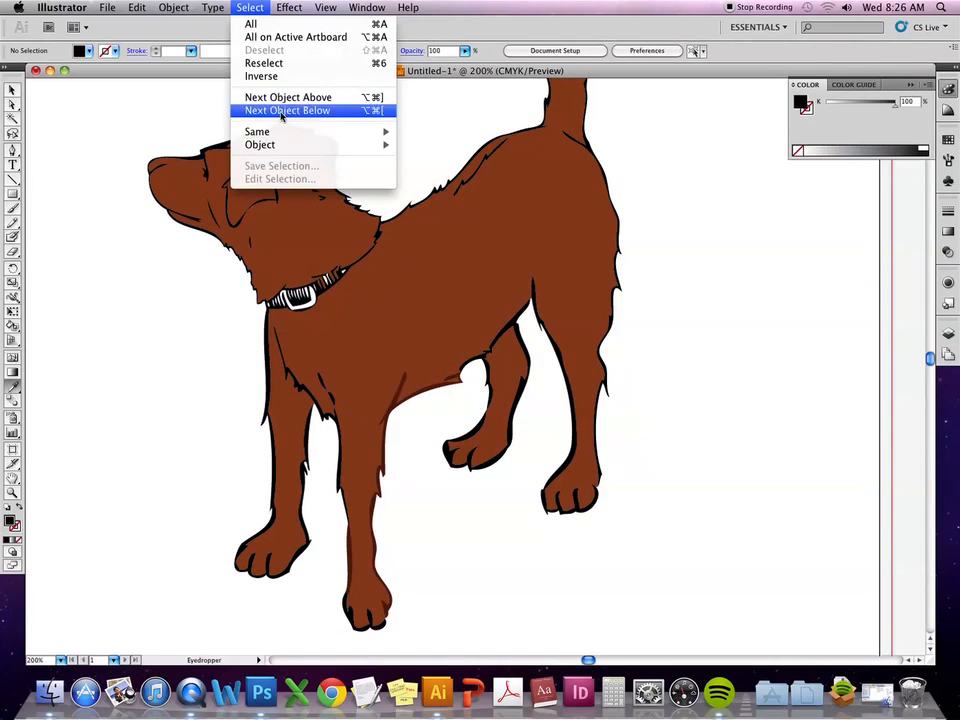
{"action": "left_click", "coordinate": [458, 192]}
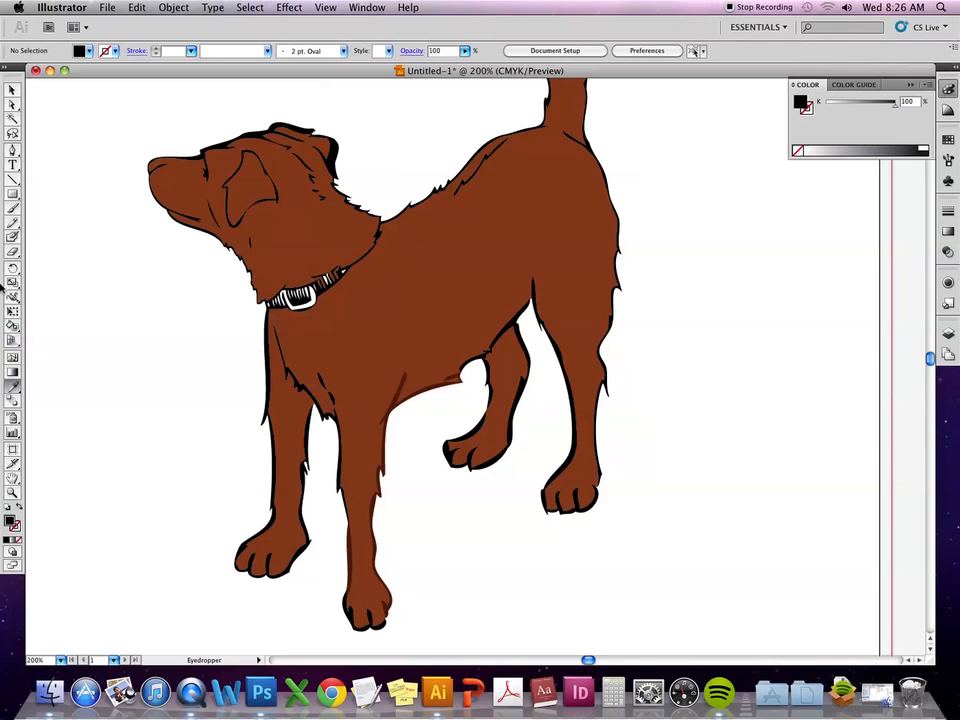
{"action": "left_click", "coordinate": [13, 325]}
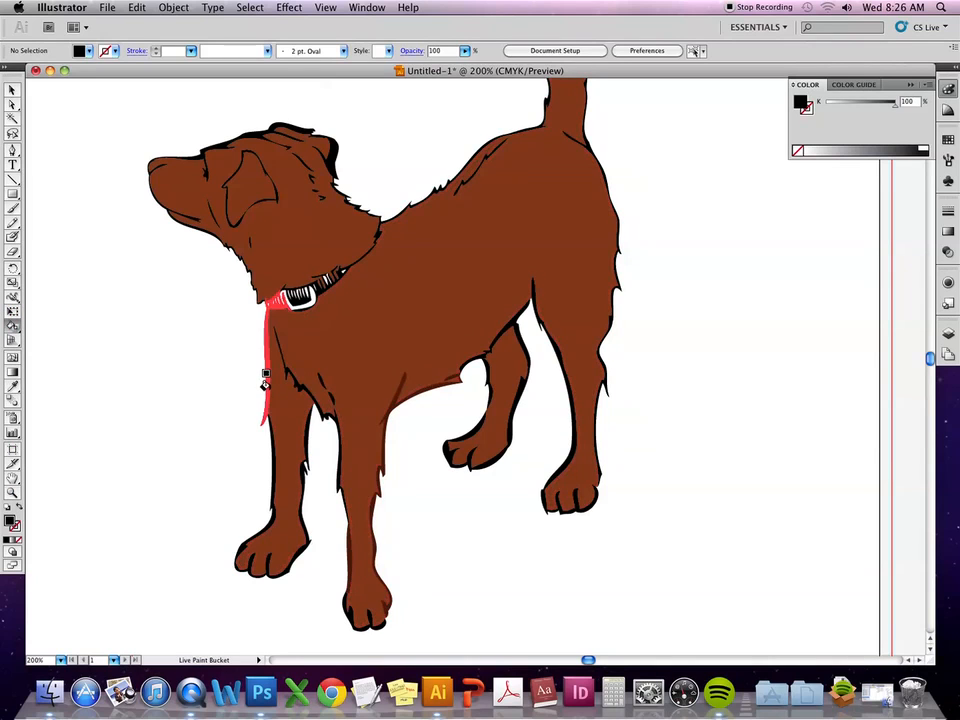
{"action": "left_click", "coordinate": [13, 92]}
{"action": "left_click", "coordinate": [277, 251]}
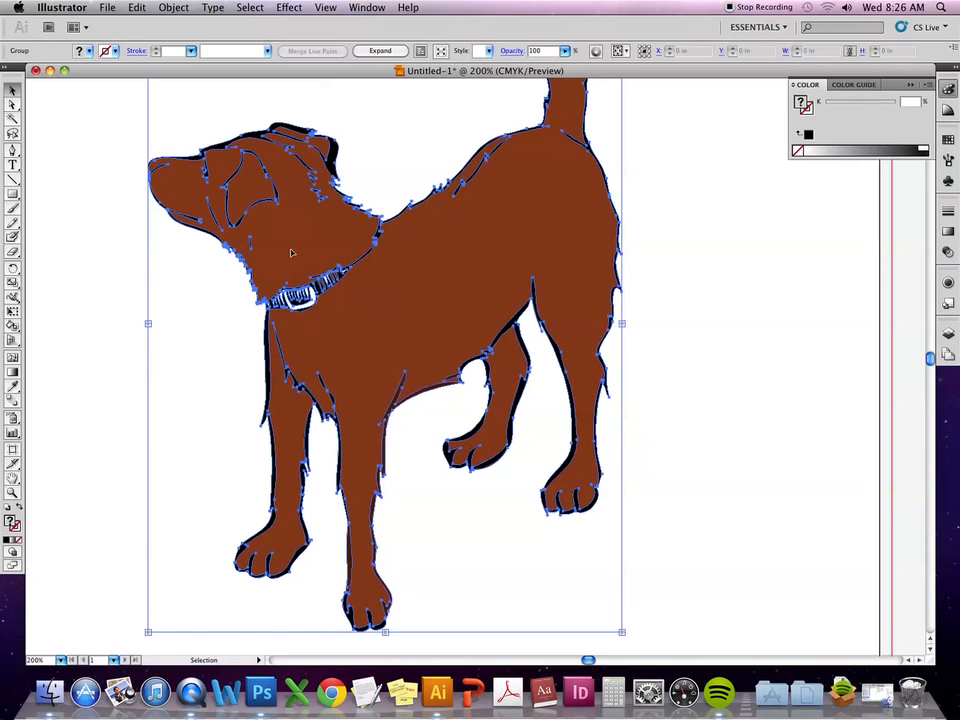
{"action": "left_click", "coordinate": [244, 320]}
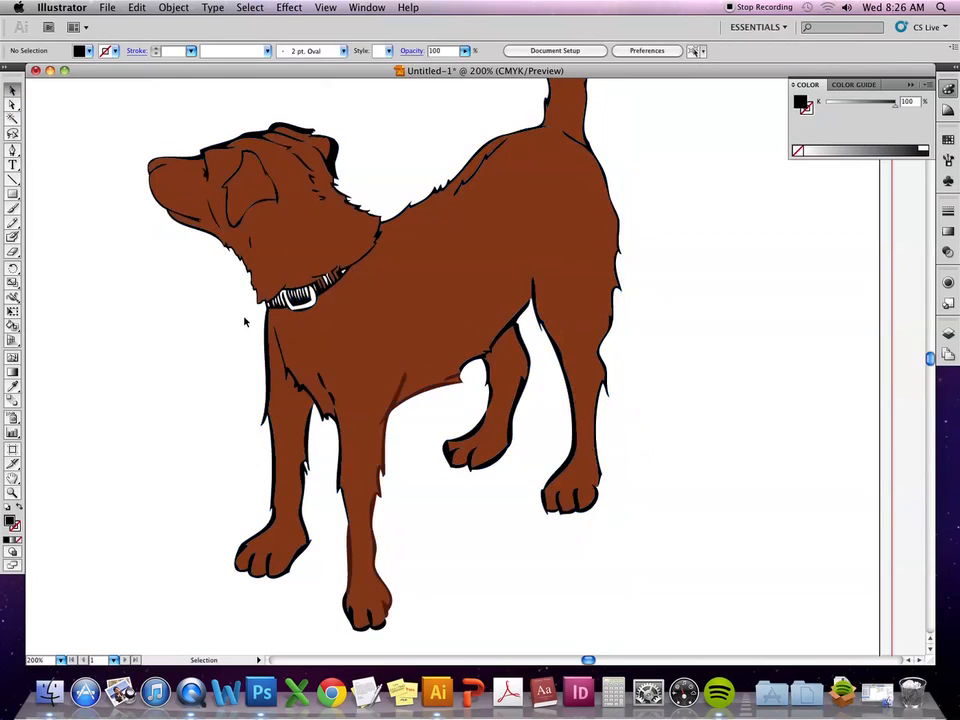
{"action": "left_click", "coordinate": [355, 305]}
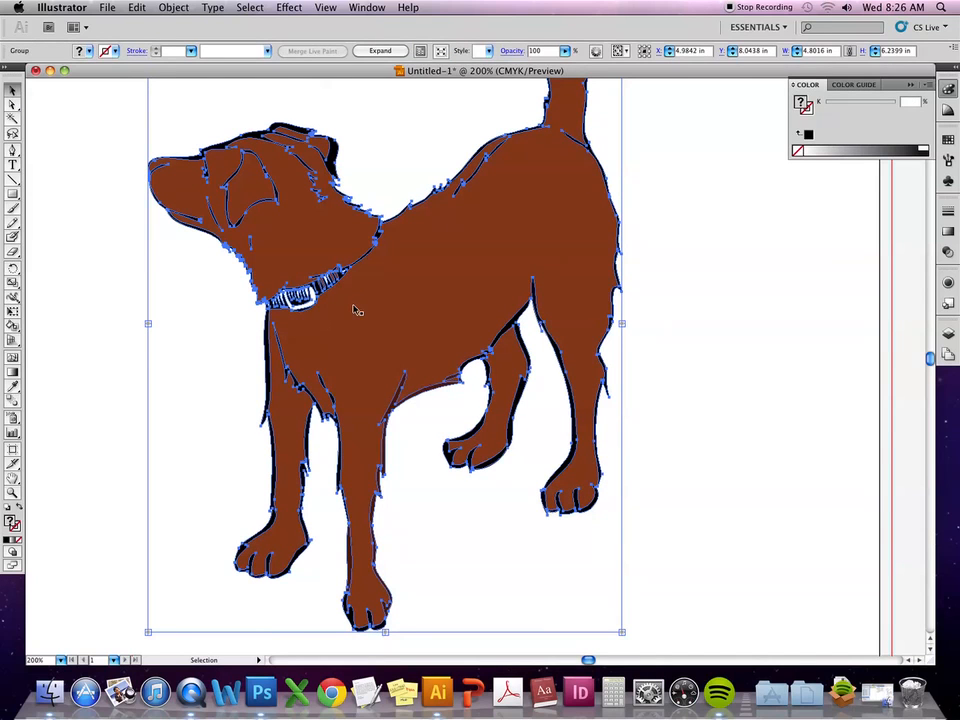
{"action": "key", "text": "super+shift+a"}
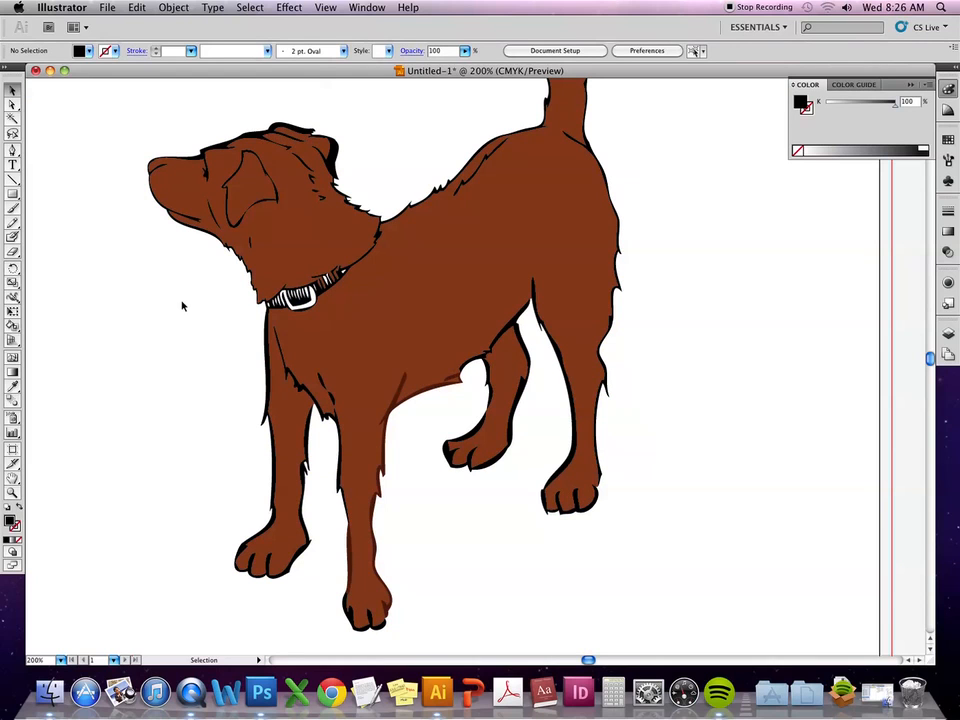
Select the dog's Live Paint group, expand it into regular shapes, and deselect.
{"action": "left_click", "coordinate": [339, 386]}
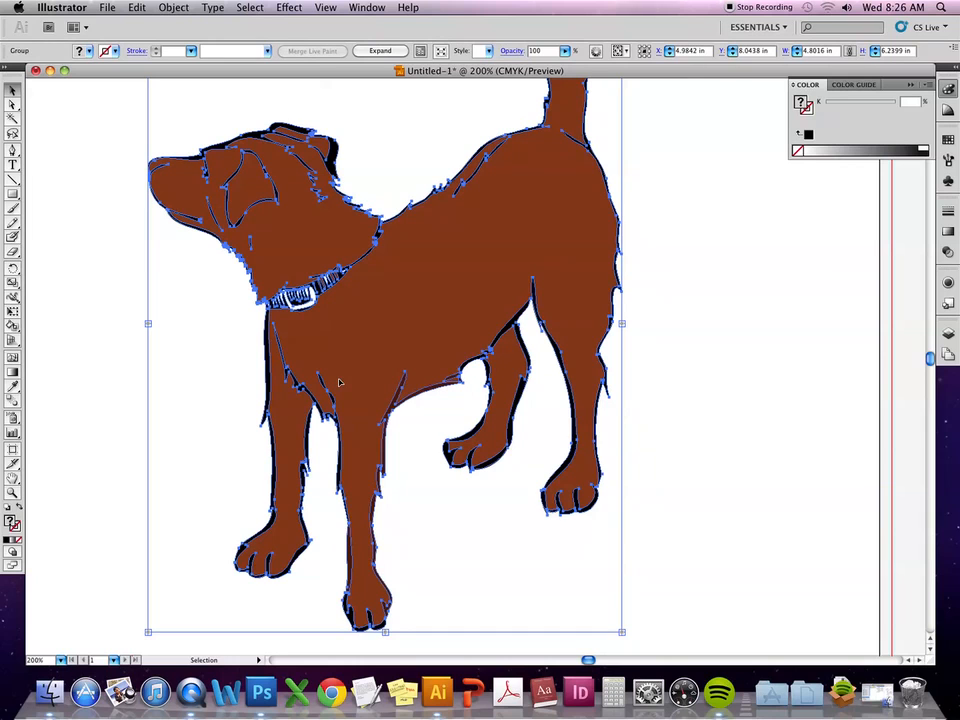
{"action": "left_click", "coordinate": [377, 54]}
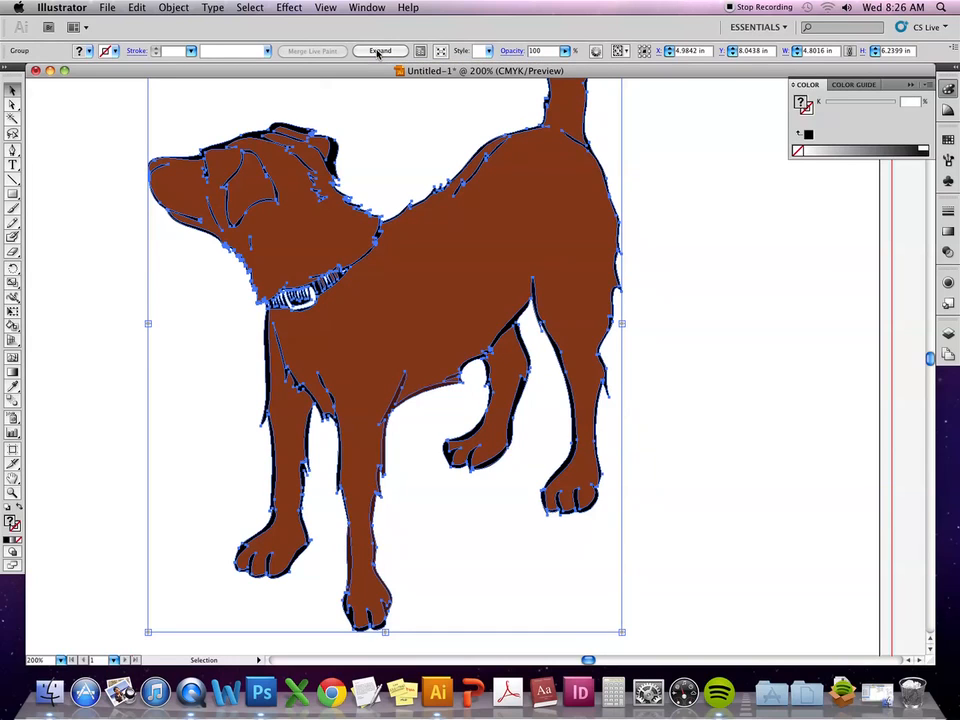
{"action": "left_click", "coordinate": [377, 54]}
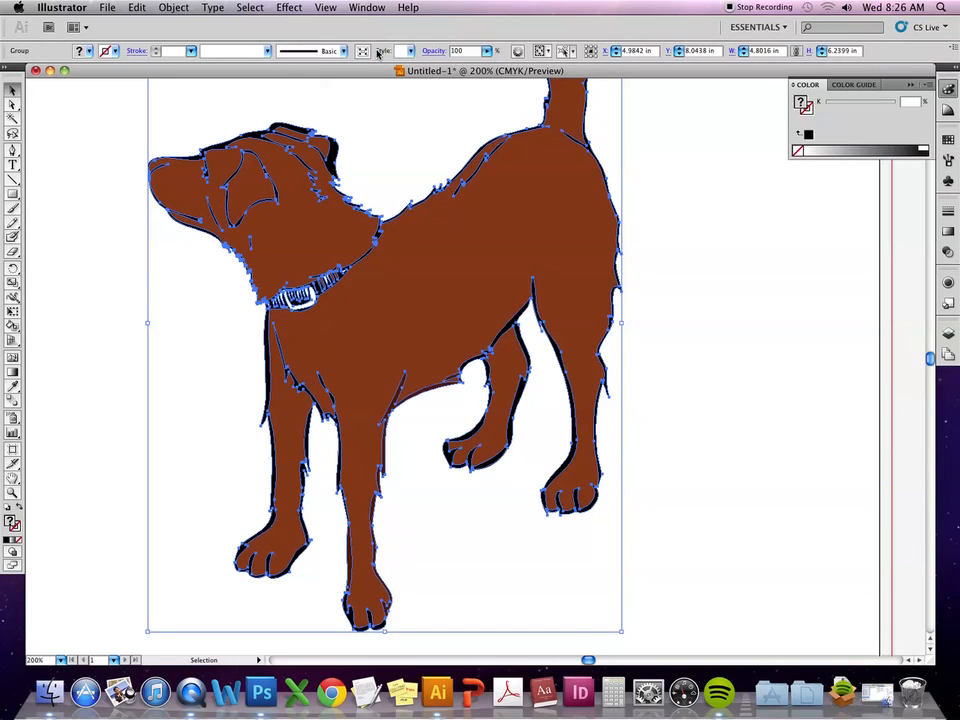
{"action": "left_click", "coordinate": [375, 154]}
Isolate the nested group of fills and move the head's brown fill away from its outline, down beside the dog's neck.
{"action": "double_click", "coordinate": [296, 259]}
{"action": "double_click", "coordinate": [298, 258]}
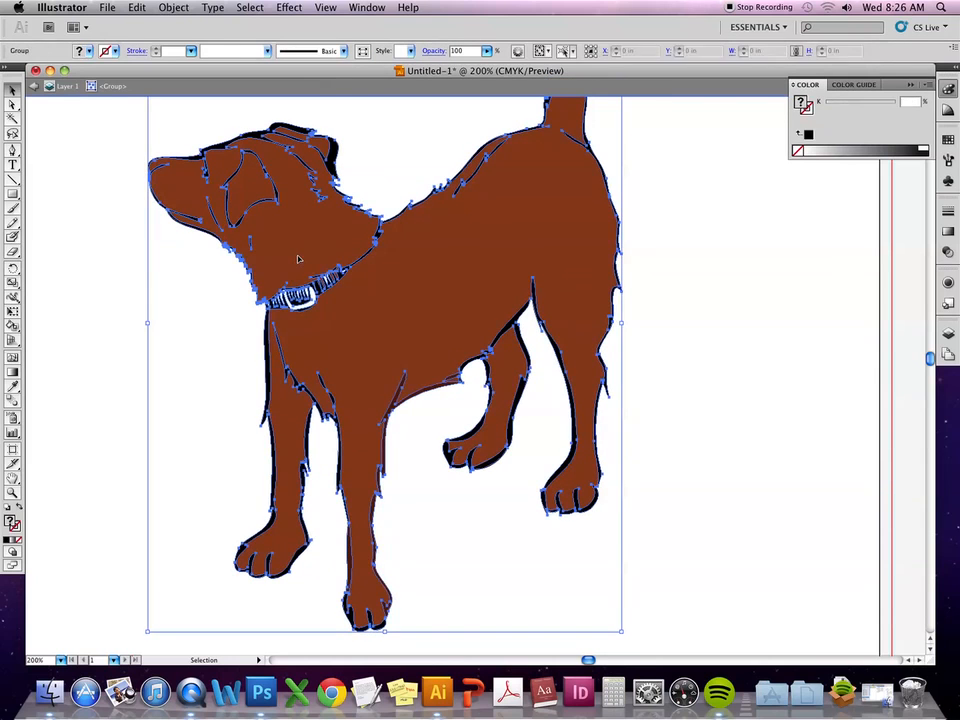
{"action": "left_click", "coordinate": [298, 259]}
{"action": "left_click_drag", "start_coordinate": [298, 259], "coordinate": [172, 338]}
{"action": "left_click", "coordinate": [400, 152]}
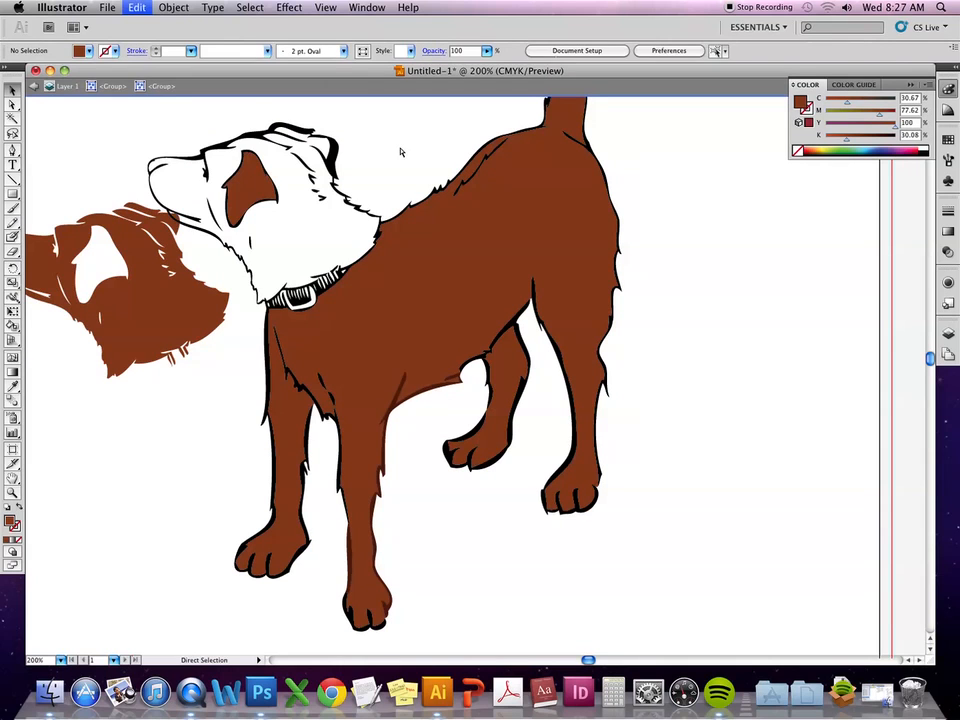
Undo the move of the head's brown fill and leave the isolated group.
{"action": "key", "text": "super+z"}
{"action": "left_click", "coordinate": [398, 153]}
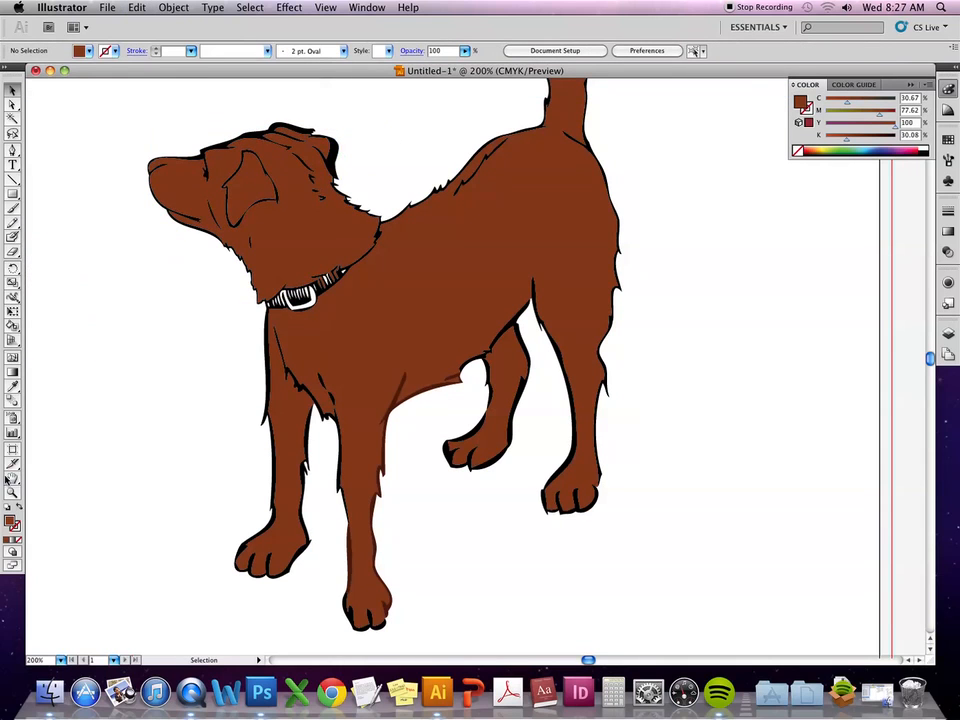
Select everything filled with the outline's black, recolour it with the dark brown sampled from the front leg's outline, and deselect.
{"action": "key", "text": "i"}
{"action": "left_click", "coordinate": [340, 150]}
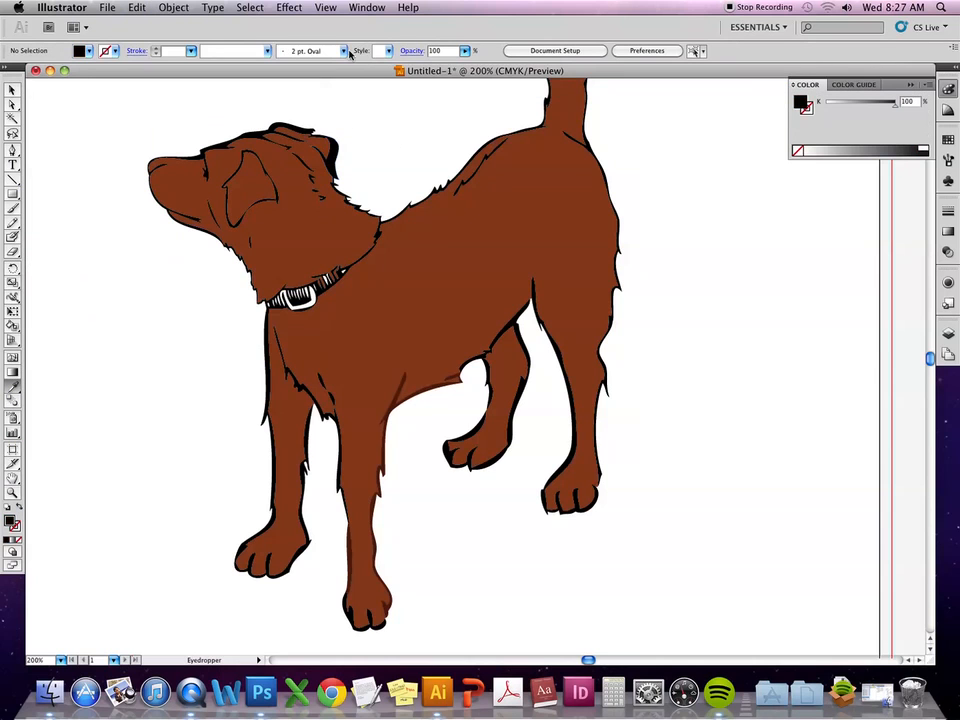
{"action": "left_click", "coordinate": [289, 7]}
{"action": "mouse_move", "coordinate": [250, 7]}
{"action": "mouse_move", "coordinate": [285, 142]}
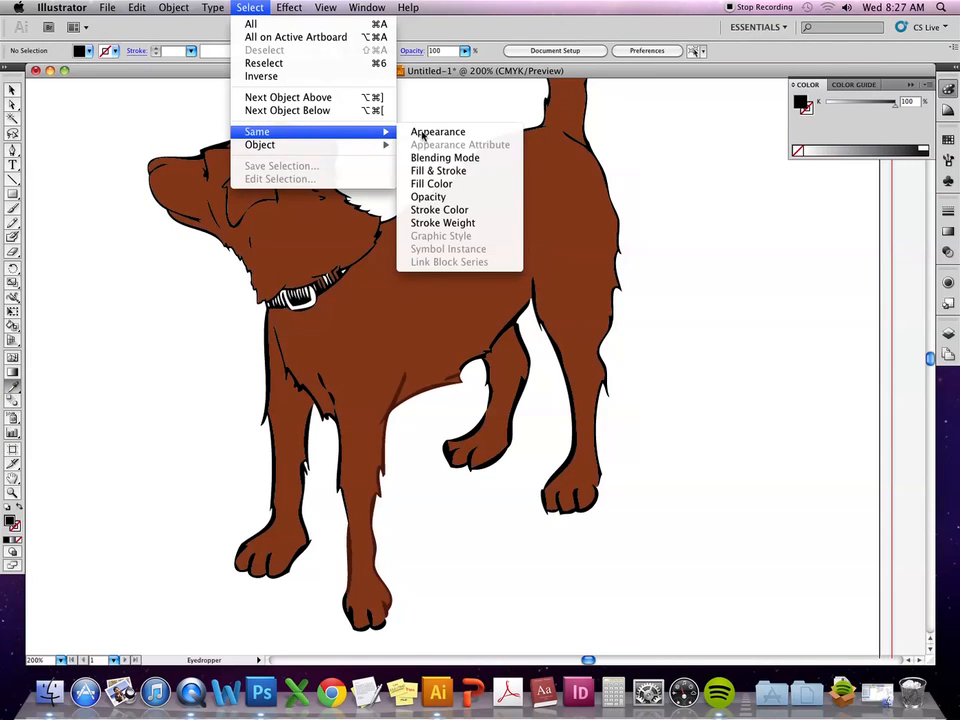
{"action": "left_click", "coordinate": [438, 183]}
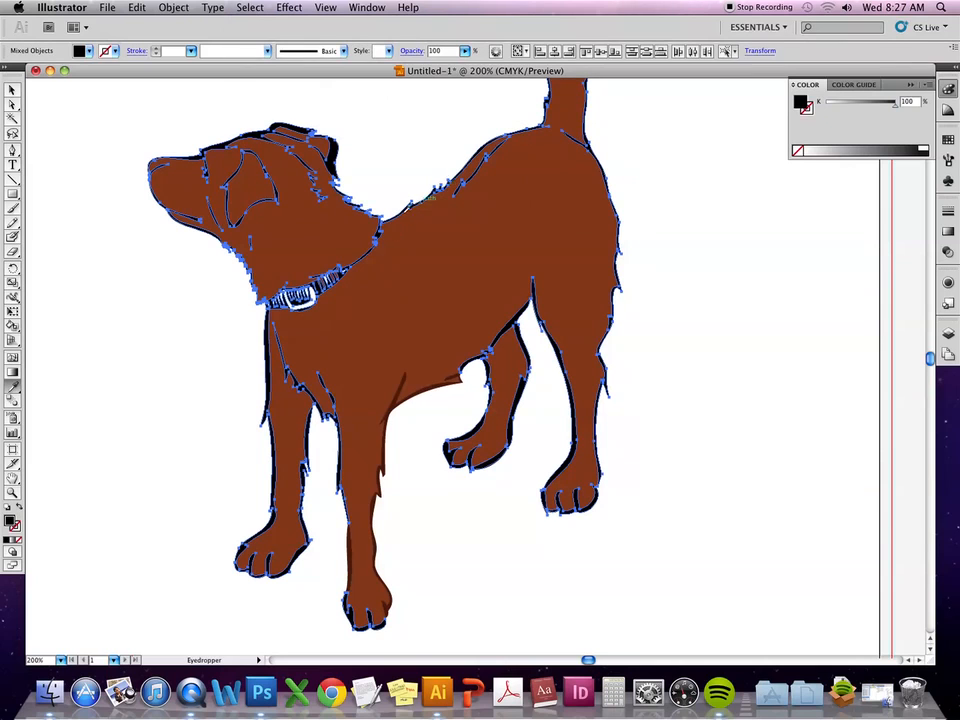
{"action": "left_click", "coordinate": [351, 541]}
{"action": "left_click", "coordinate": [12, 90]}
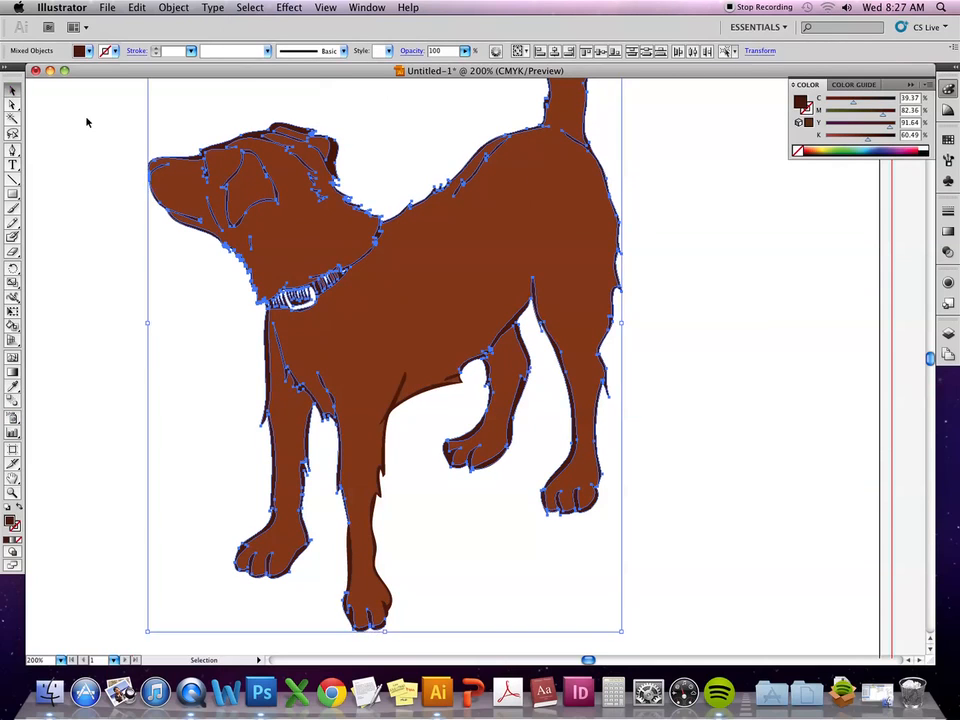
{"action": "left_click", "coordinate": [86, 122]}
{"action": "left_click_drag", "start_coordinate": [733, 197], "coordinate": [696, 253]}
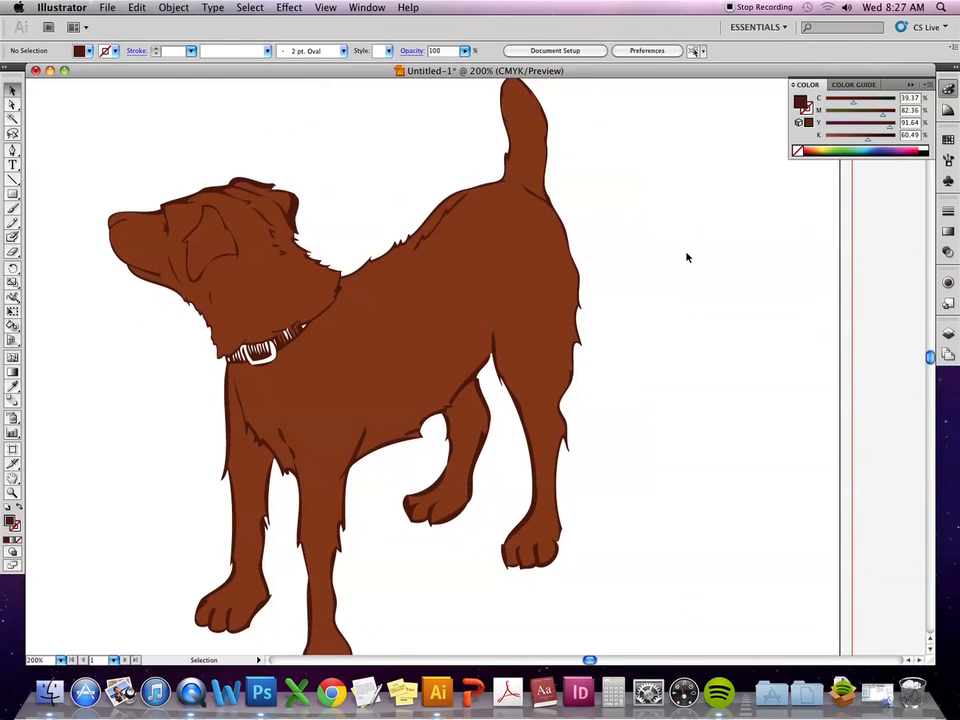
{"action": "left_click", "coordinate": [306, 400]}
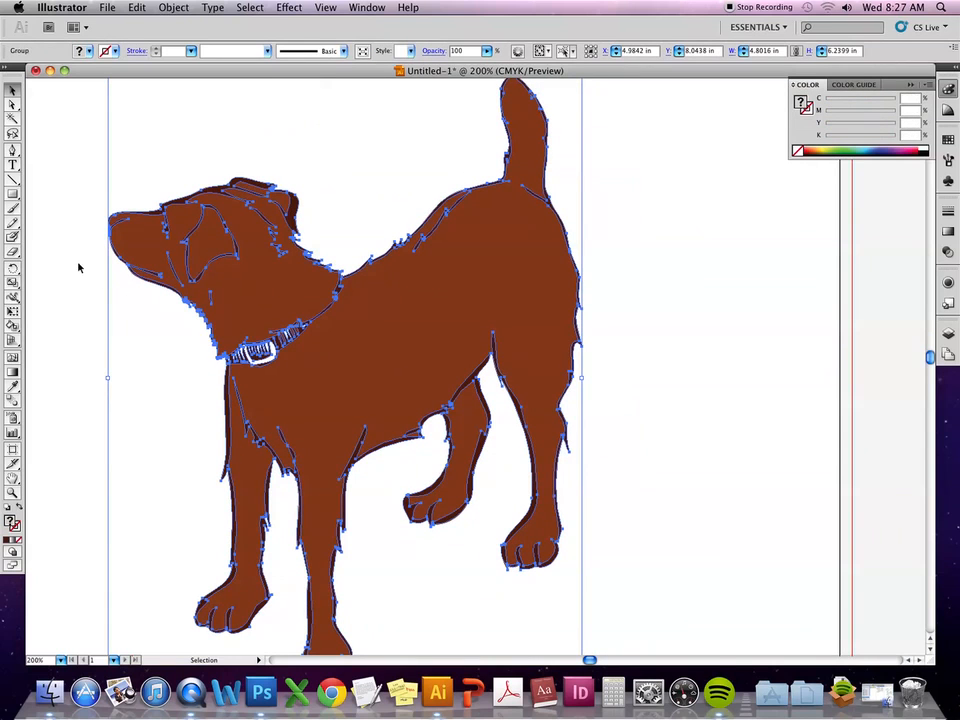
{"action": "key", "text": "k"}
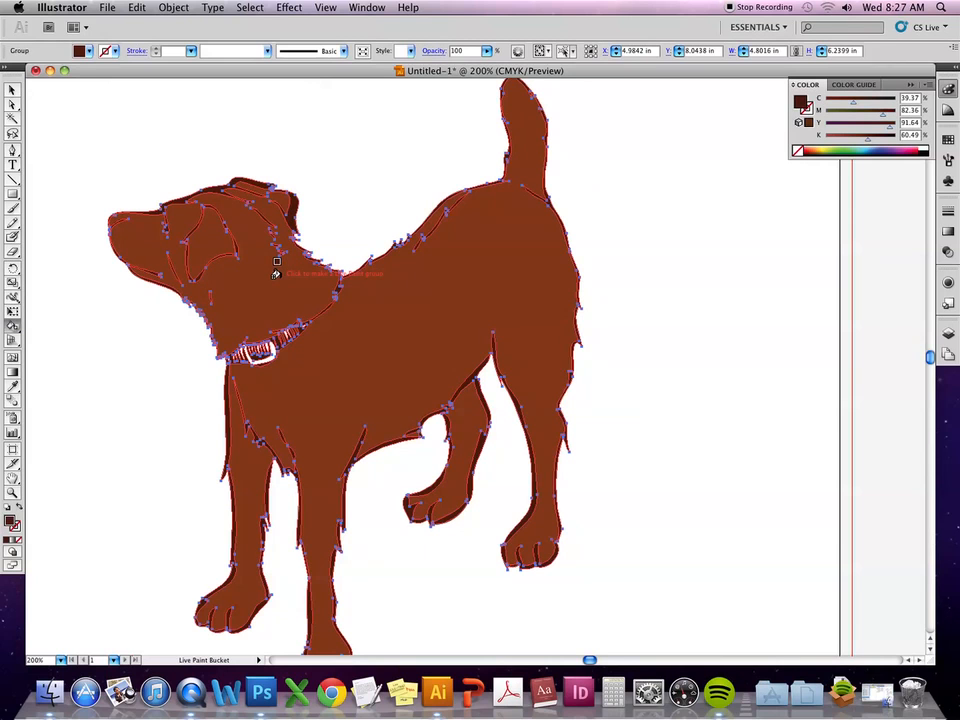
{"action": "left_click", "coordinate": [12, 90]}
{"action": "left_click", "coordinate": [104, 105]}
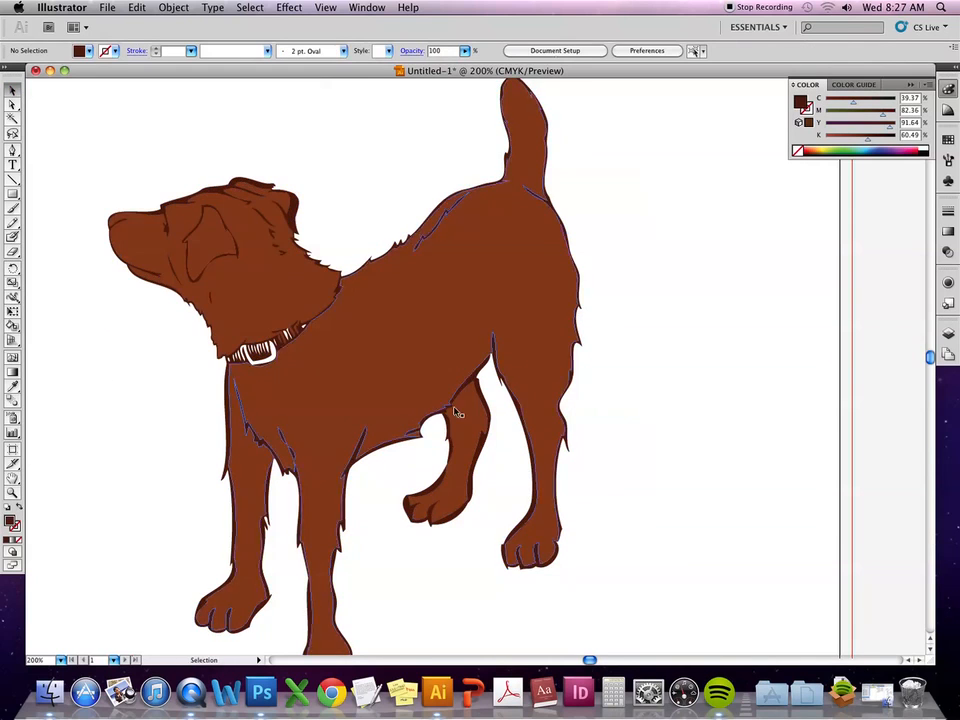
Delete all colour, gradient, pattern and grouped swatches from red through the last purple, keeping only None, Registration, white and black.
{"action": "left_click_drag", "start_coordinate": [739, 363], "coordinate": [671, 279]}
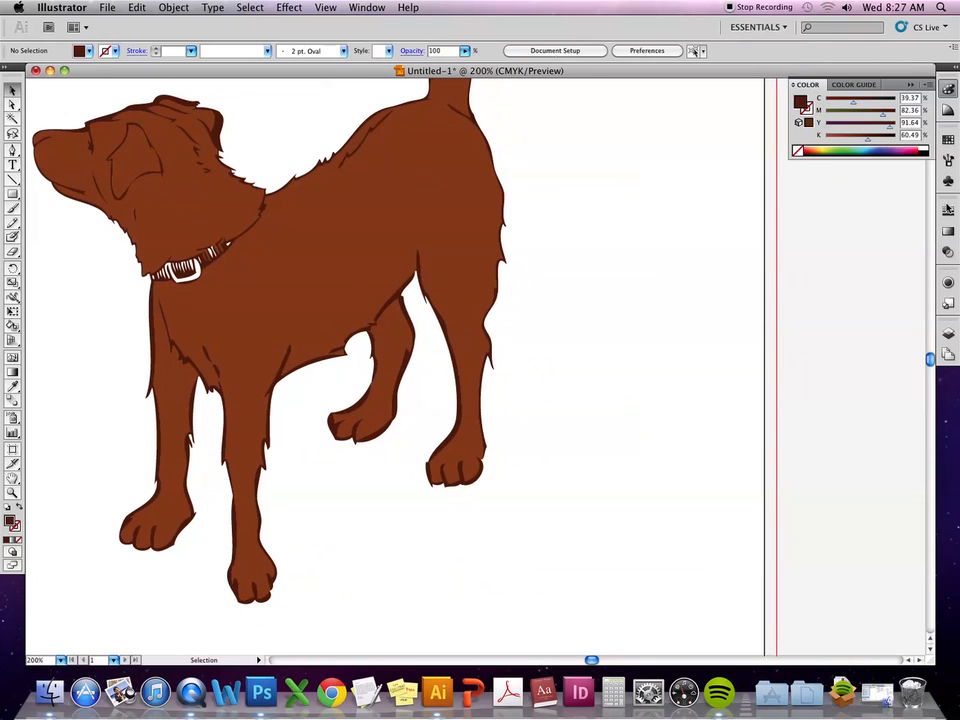
{"action": "left_click", "coordinate": [912, 82]}
{"action": "left_click", "coordinate": [948, 139]}
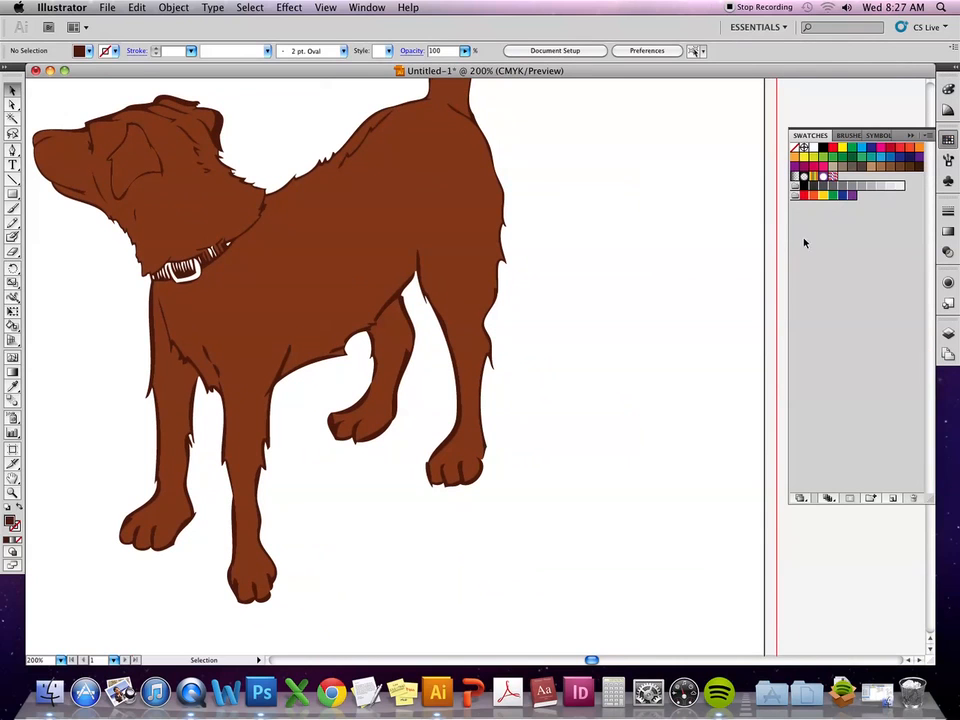
{"action": "scroll", "coordinate": [616, 320], "scroll_direction": "up", "scroll_amount": 3}
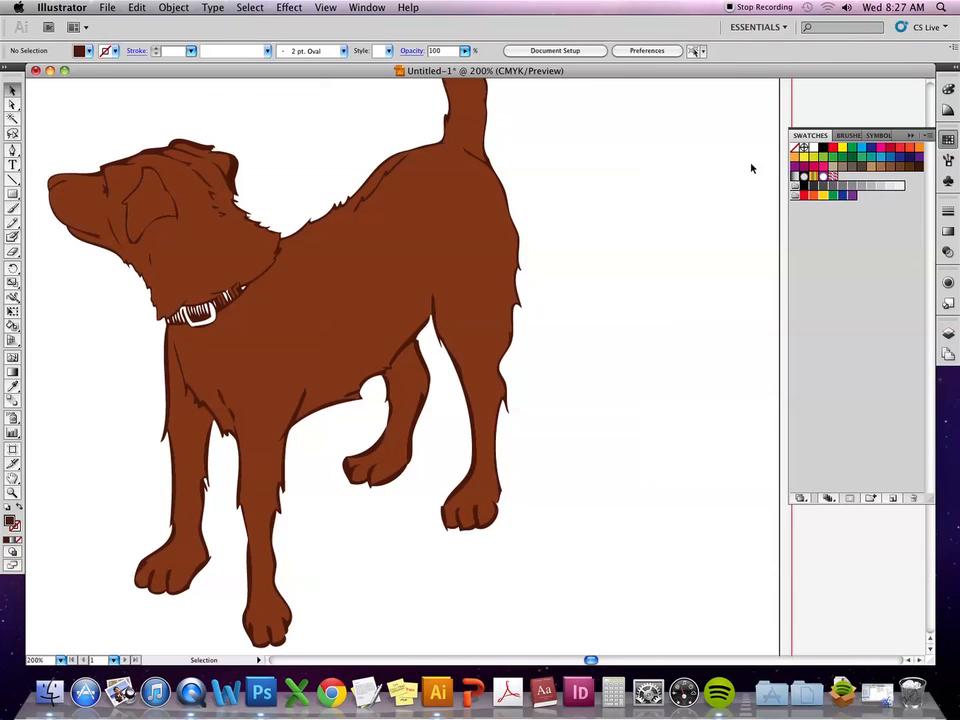
{"action": "left_click_drag", "start_coordinate": [590, 250], "coordinate": [622, 267]}
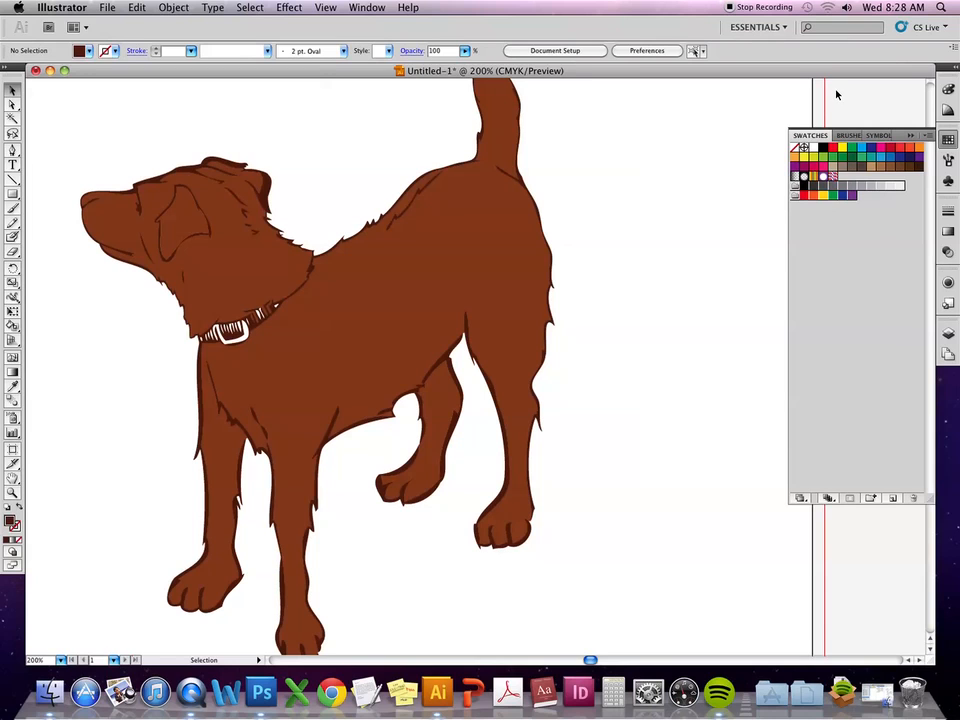
{"action": "left_click", "coordinate": [832, 150]}
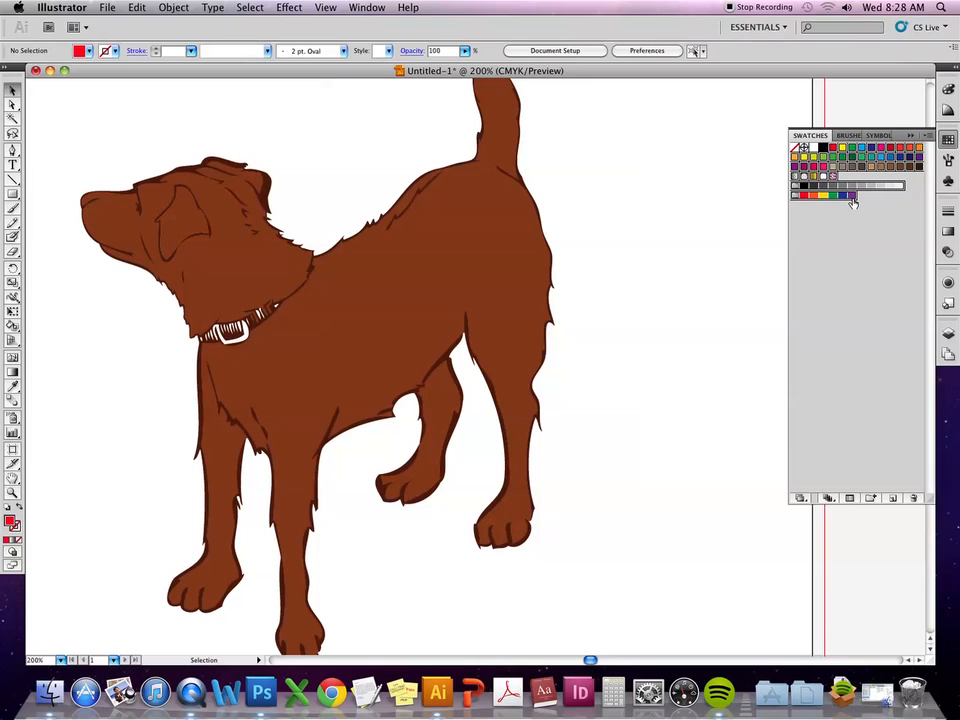
{"action": "left_click", "coordinate": [913, 500]}
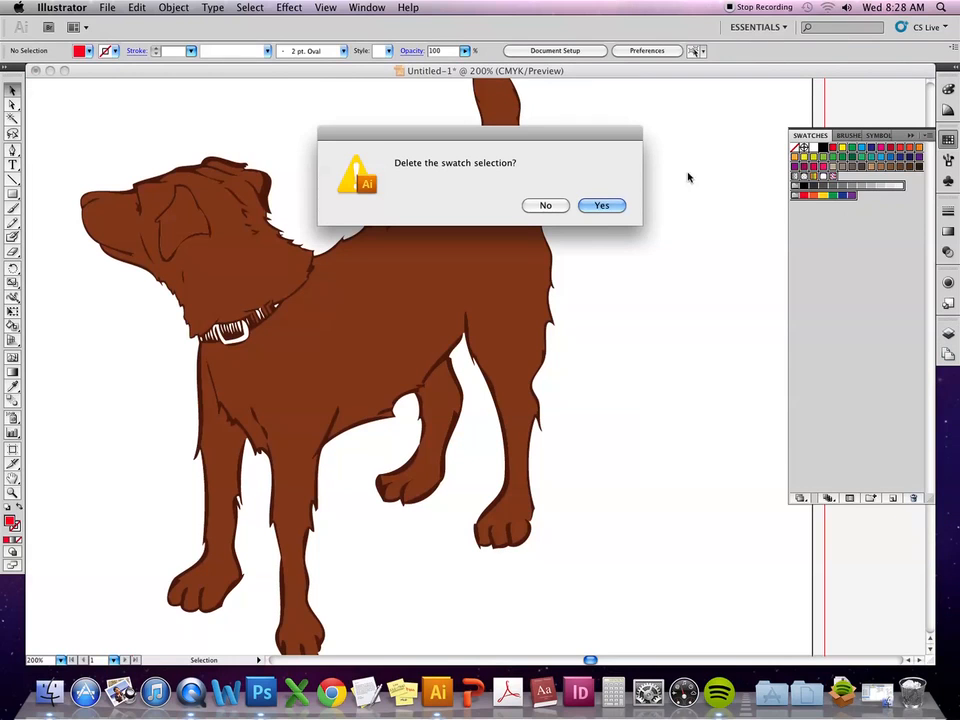
{"action": "left_click", "coordinate": [603, 206]}
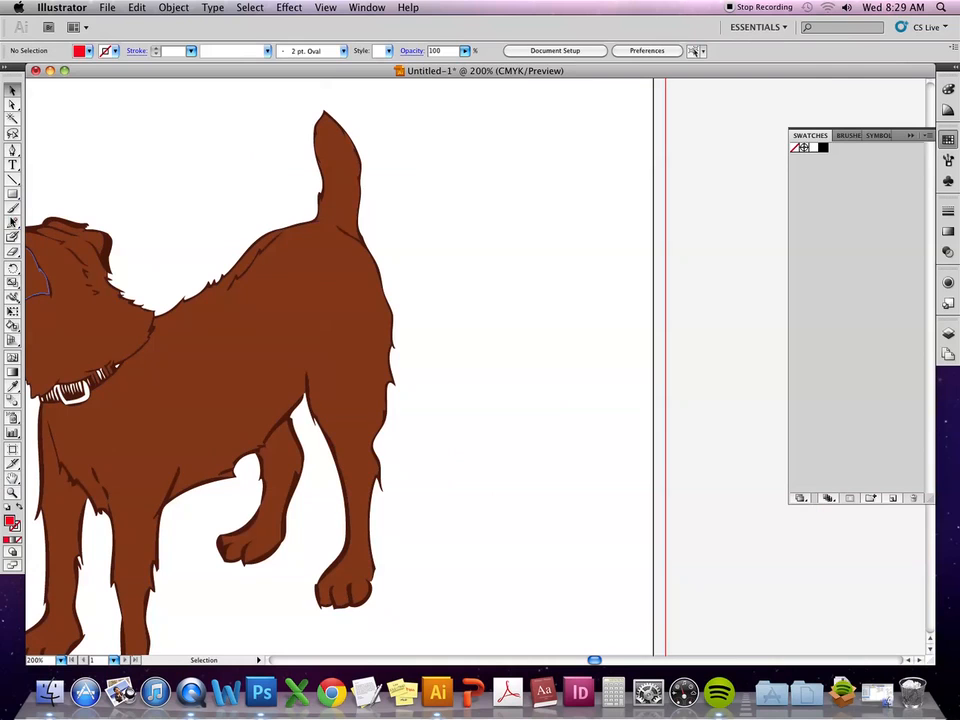
Draw a red square about 0.6 in wide on the empty part of the artboard above the dog.
{"action": "left_click", "coordinate": [12, 192]}
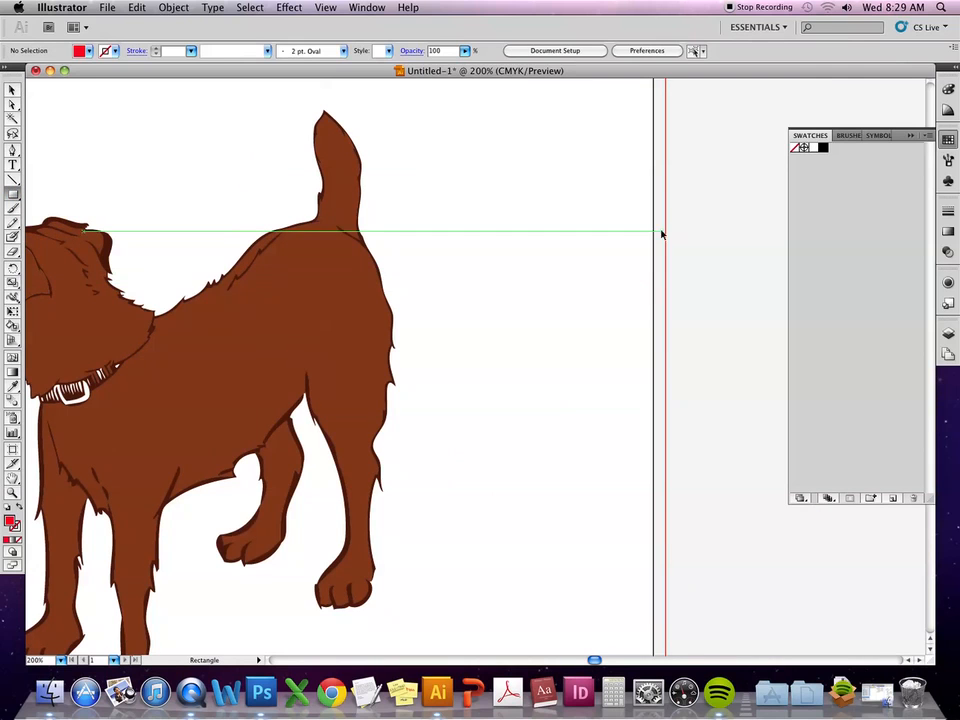
{"action": "key", "text": "super+minus"}
{"action": "left_click_drag", "start_coordinate": [555, 210], "coordinate": [694, 481]}
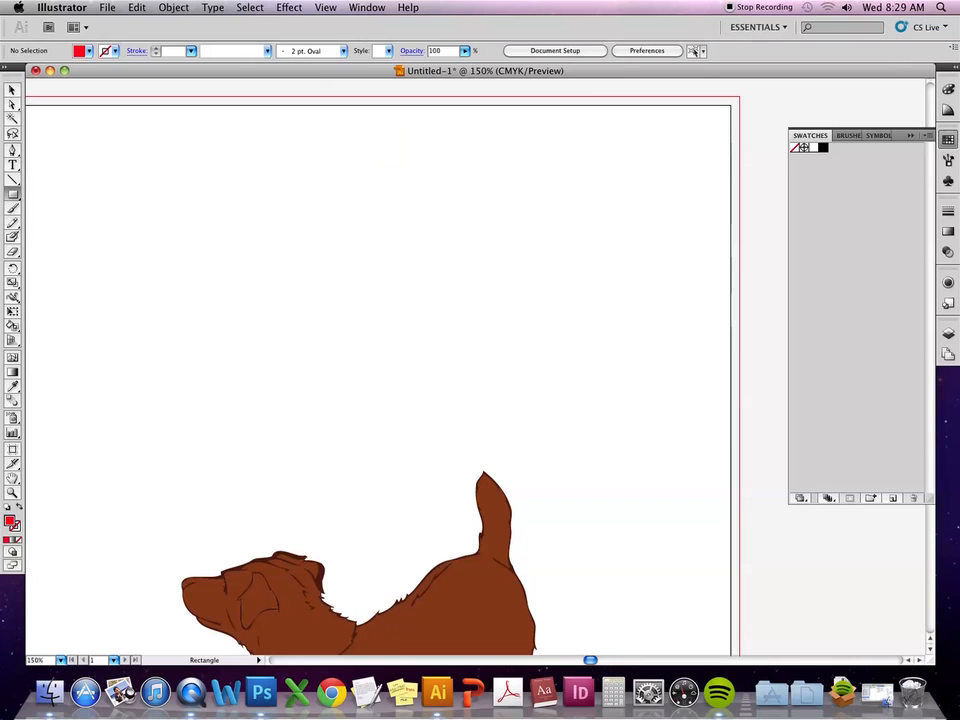
{"action": "left_click_drag", "start_coordinate": [343, 145], "coordinate": [388, 189]}
Duplicate the red square right beside the original and recolour the copy yellow with C 7, M 10, Y 100, K 0.
{"action": "left_click", "coordinate": [12, 90]}
{"action": "left_click_drag", "start_coordinate": [355, 185], "coordinate": [410, 186]}
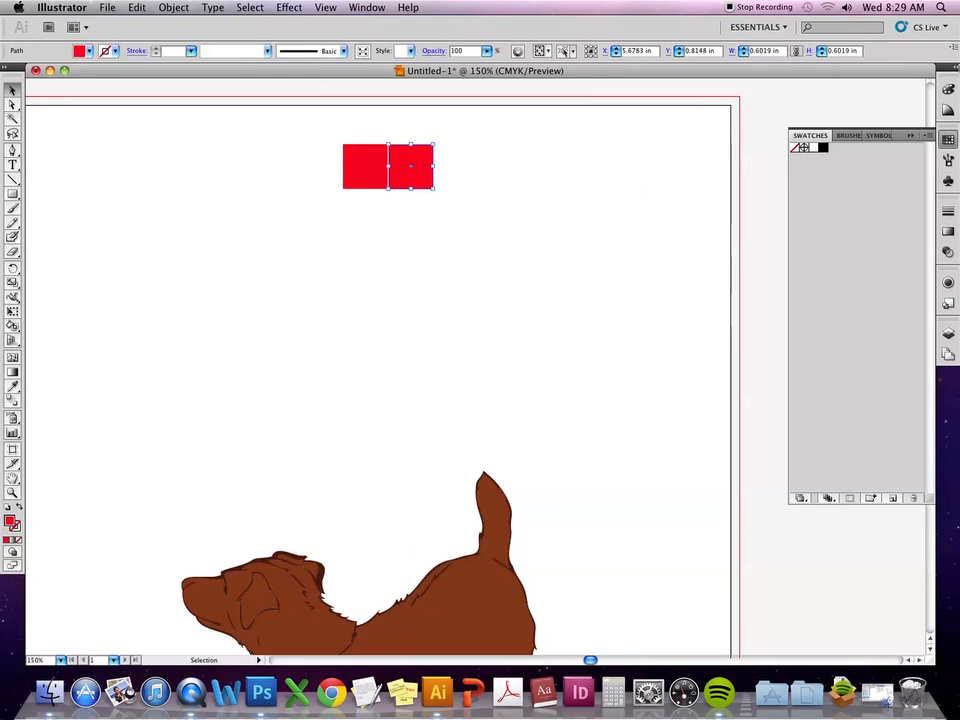
{"action": "left_click", "coordinate": [948, 139]}
{"action": "left_click", "coordinate": [950, 112]}
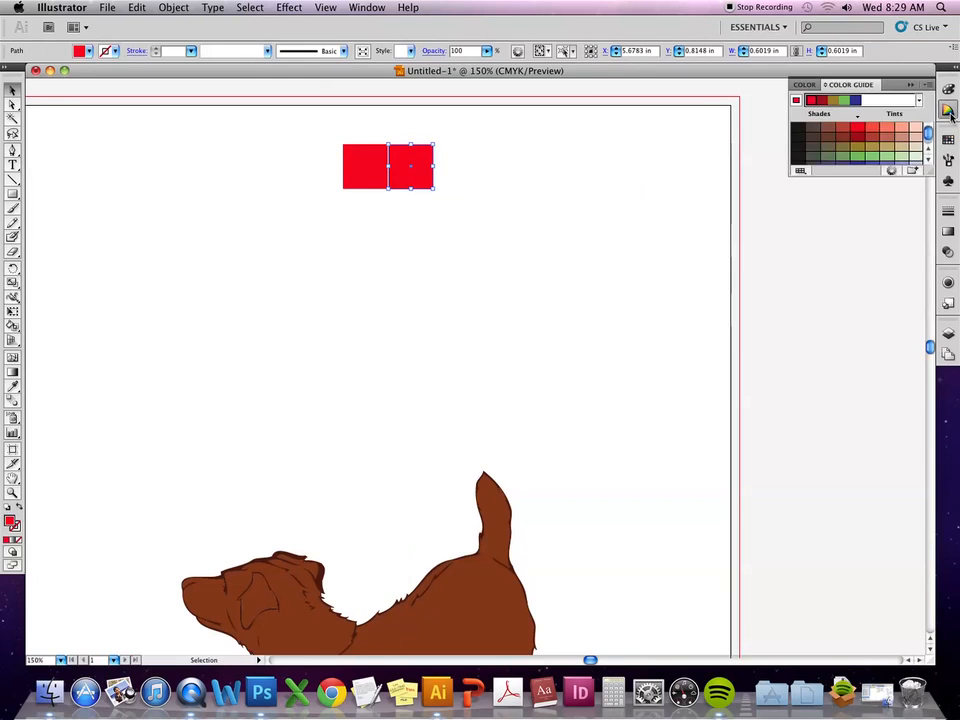
{"action": "left_click", "coordinate": [948, 88]}
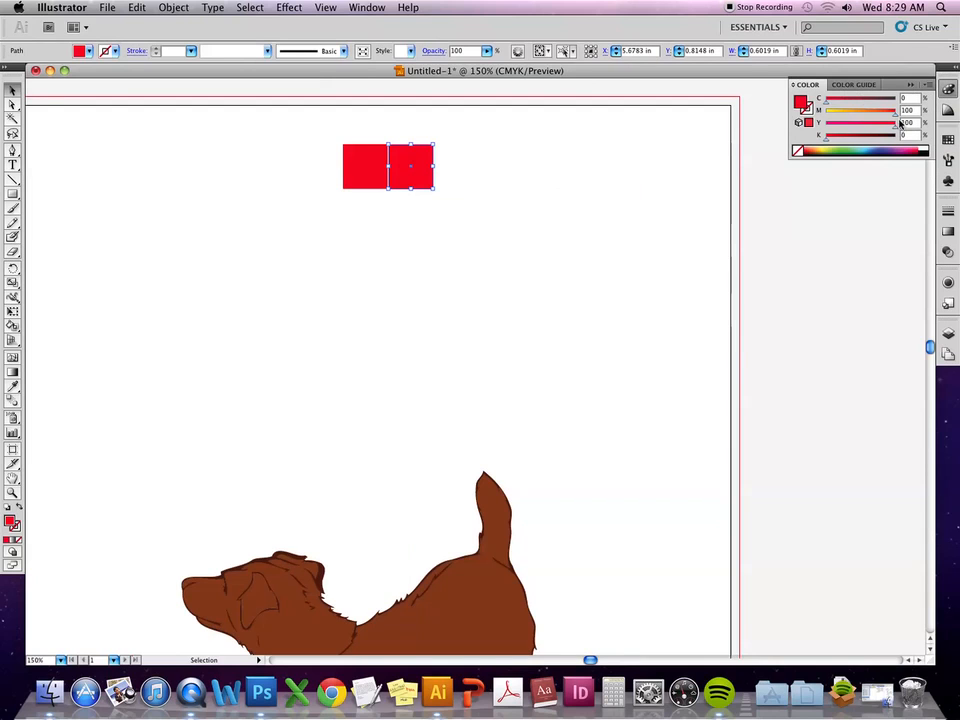
{"action": "left_click_drag", "start_coordinate": [896, 117], "coordinate": [831, 101]}
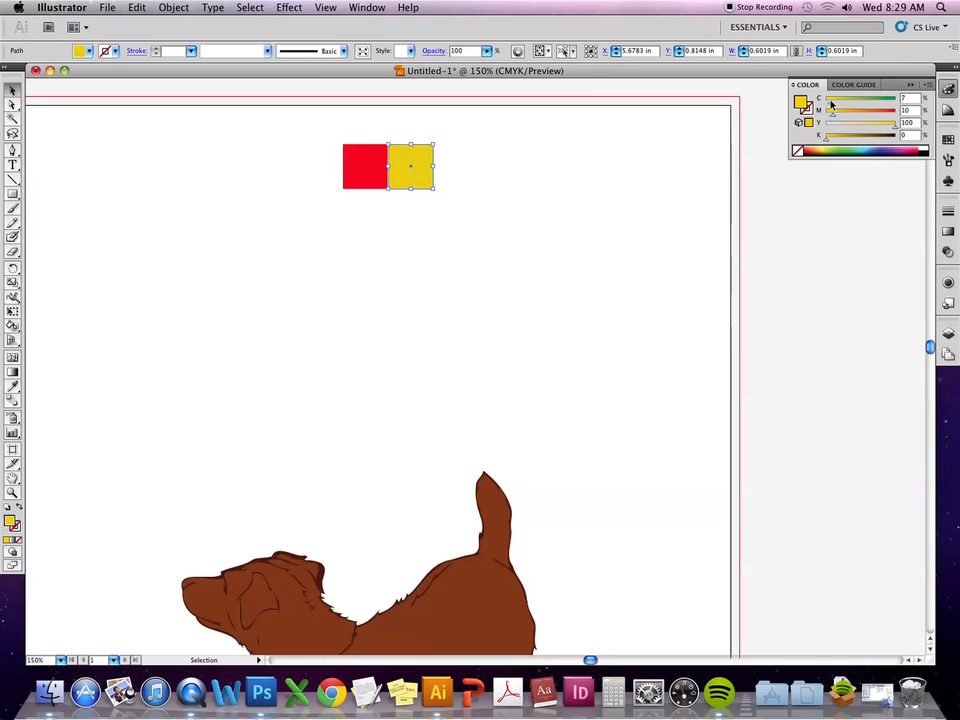
Duplicate the yellow square right beside it and recolour the copy green with C 61, M 10, Y 84, K 0.
{"action": "left_click", "coordinate": [533, 149]}
{"action": "left_click", "coordinate": [407, 161]}
{"action": "left_click_drag", "start_coordinate": [407, 161], "coordinate": [452, 186]}
{"action": "left_click", "coordinate": [585, 153]}
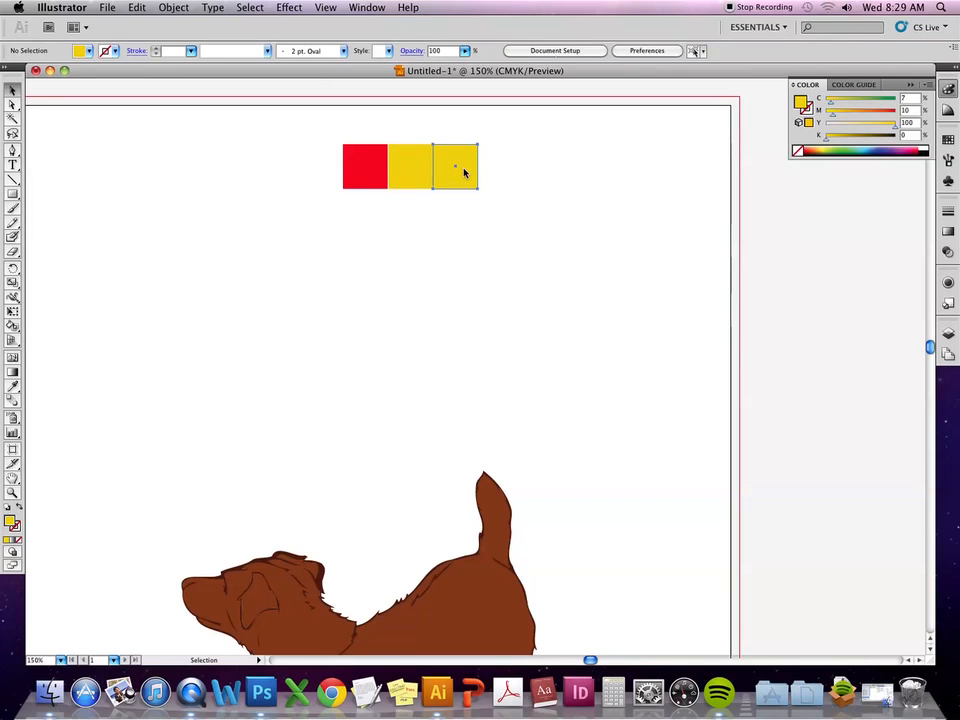
{"action": "left_click", "coordinate": [455, 163]}
{"action": "left_click_drag", "start_coordinate": [831, 101], "coordinate": [884, 129]}
Duplicate the green square beside it and recolour the copy maroon with C 61, M 100, Y 70, K 0.
{"action": "left_click", "coordinate": [489, 176]}
{"action": "left_click_drag", "start_coordinate": [454, 186], "coordinate": [504, 189]}
{"action": "left_click", "coordinate": [894, 114]}
{"action": "left_click_drag", "start_coordinate": [894, 119], "coordinate": [876, 130]}
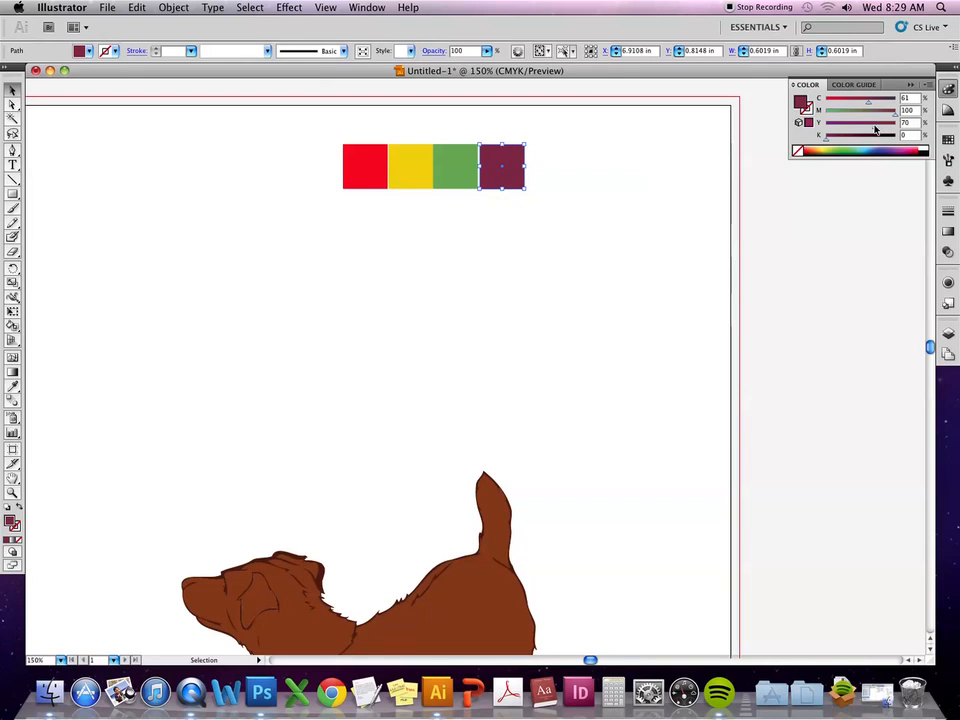
Arrange the four squares in a two-by-two block, red and green above yellow and maroon, and deselect.
{"action": "left_click", "coordinate": [559, 186]}
{"action": "left_click", "coordinate": [522, 179]}
{"action": "left_click", "coordinate": [563, 179]}
{"action": "left_click", "coordinate": [520, 181]}
{"action": "key", "text": "super+shift+a"}
{"action": "left_click_drag", "start_coordinate": [516, 181], "coordinate": [462, 229]}
{"action": "left_click", "coordinate": [369, 160]}
{"action": "left_click_drag", "start_coordinate": [369, 160], "coordinate": [405, 129]}
{"action": "left_click_drag", "start_coordinate": [414, 182], "coordinate": [422, 224]}
{"action": "left_click_drag", "start_coordinate": [414, 151], "coordinate": [475, 205]}
{"action": "left_click_drag", "start_coordinate": [411, 208], "coordinate": [427, 209]}
{"action": "left_click", "coordinate": [576, 183]}
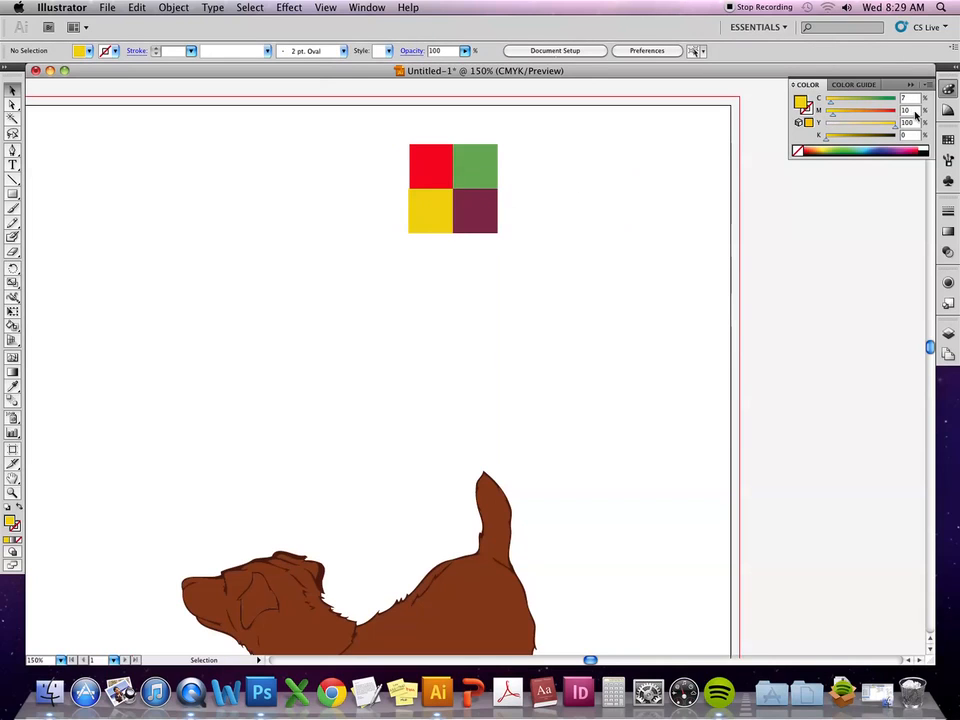
Add the red square's fill colour to the swatches.
{"action": "left_click", "coordinate": [948, 139]}
{"action": "left_click", "coordinate": [433, 166]}
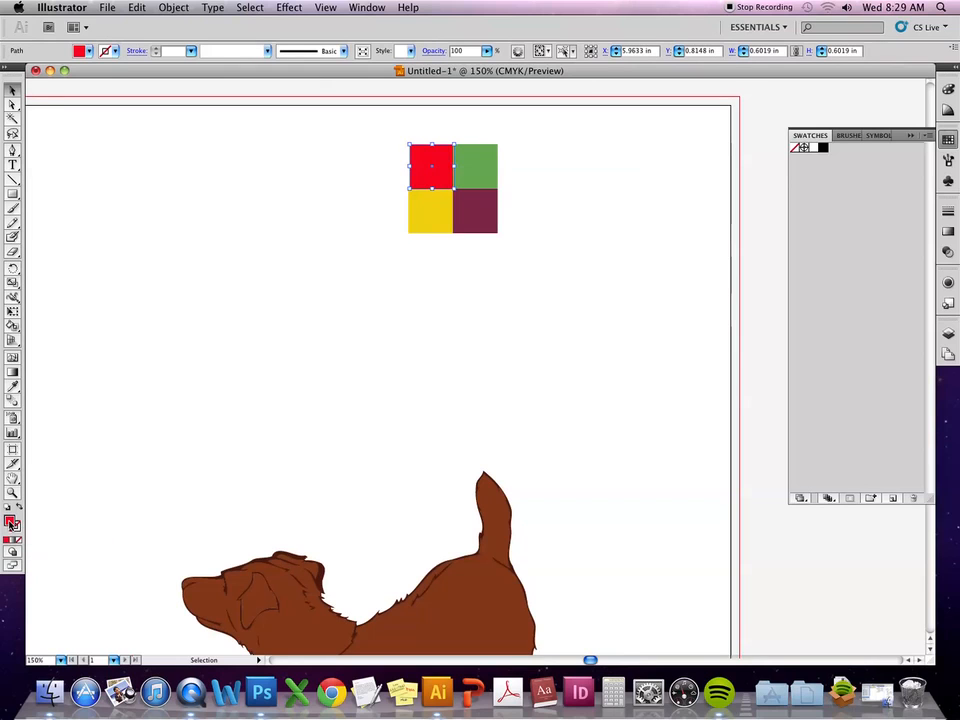
{"action": "left_click_drag", "start_coordinate": [627, 306], "coordinate": [851, 161]}
Create a new process colour swatch named Green from the green square's fill.
{"action": "left_click", "coordinate": [471, 174]}
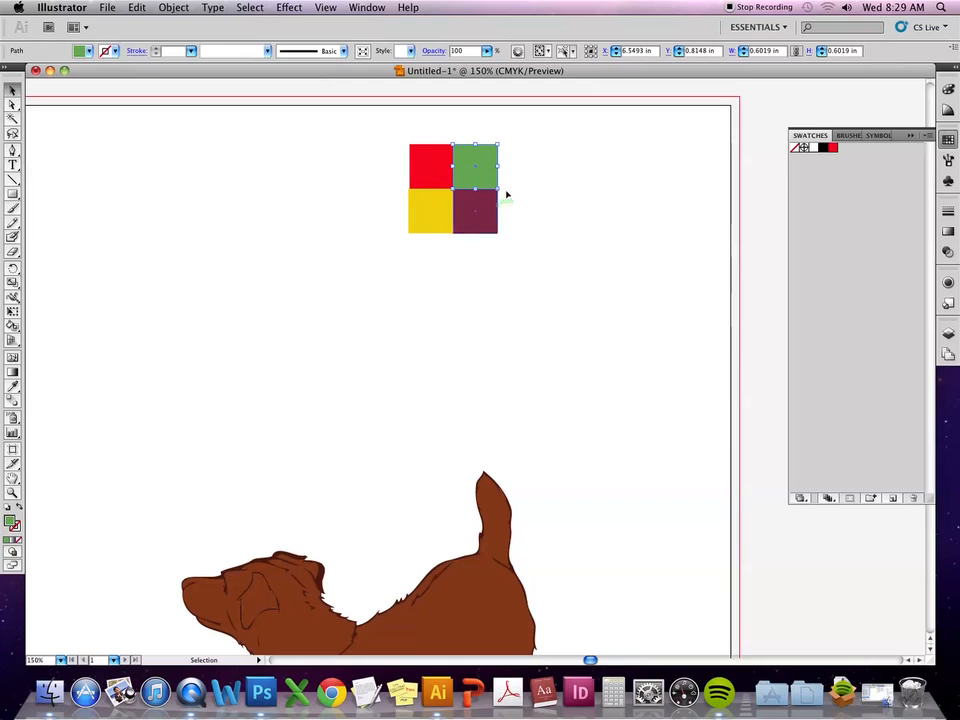
{"action": "left_click", "coordinate": [930, 140]}
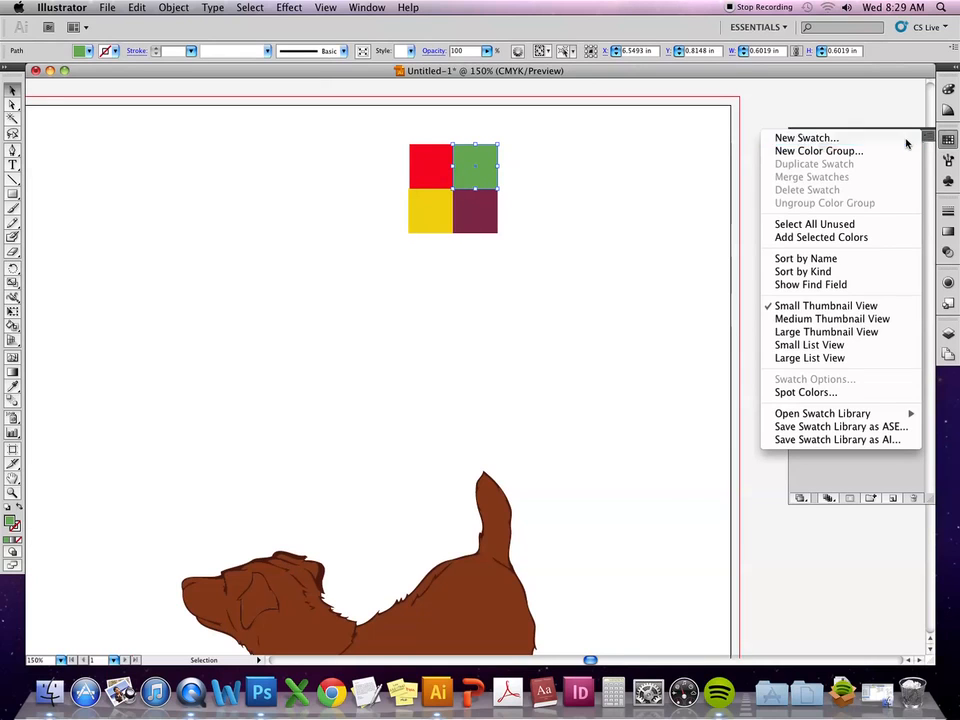
{"action": "left_click", "coordinate": [905, 138]}
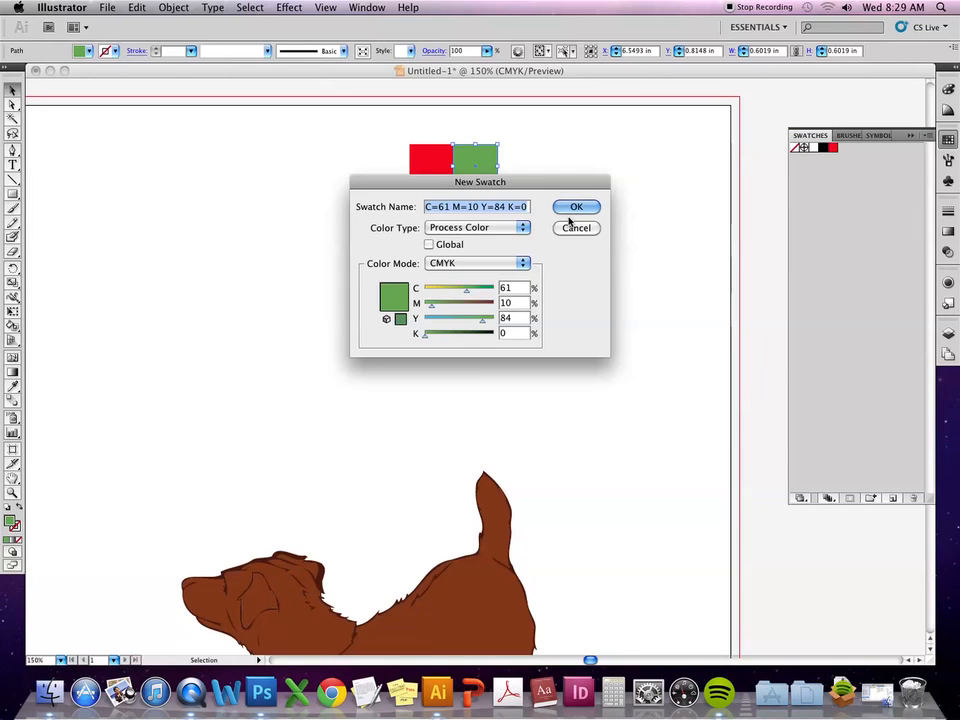
{"action": "type", "text": "Green"}
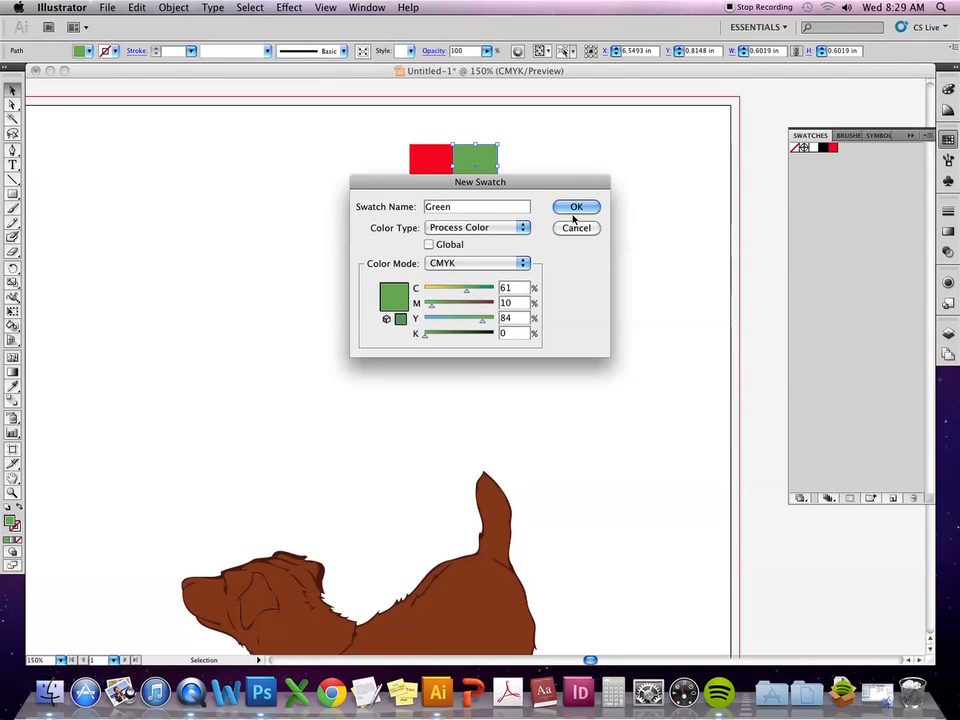
{"action": "left_click", "coordinate": [575, 207]}
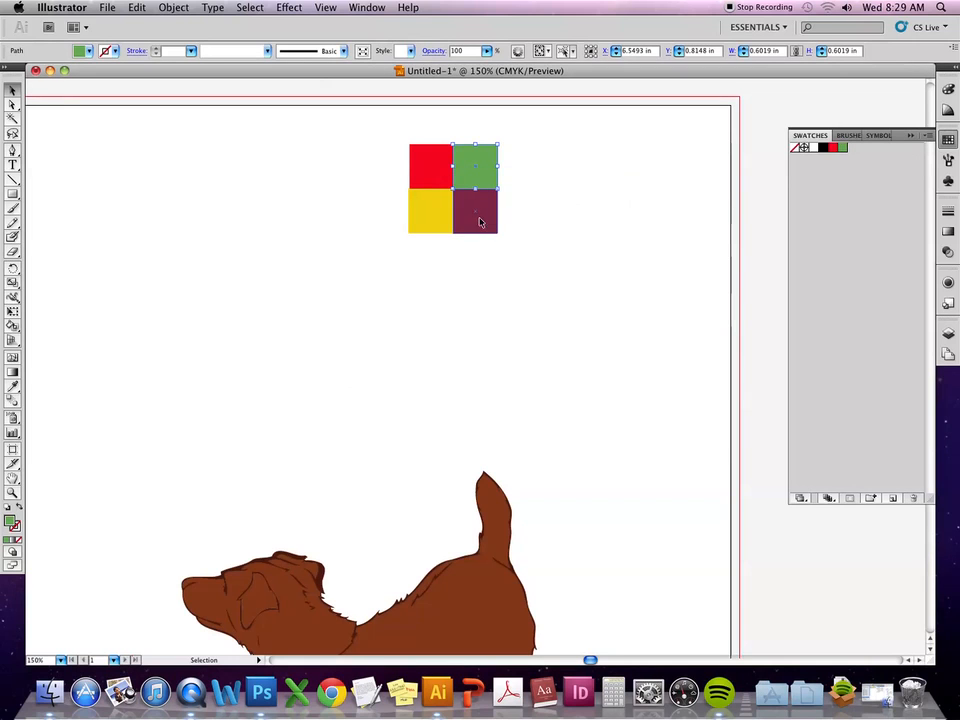
Add the yellow and maroon squares' fill colours to the swatches and deselect.
{"action": "left_click", "coordinate": [444, 209]}
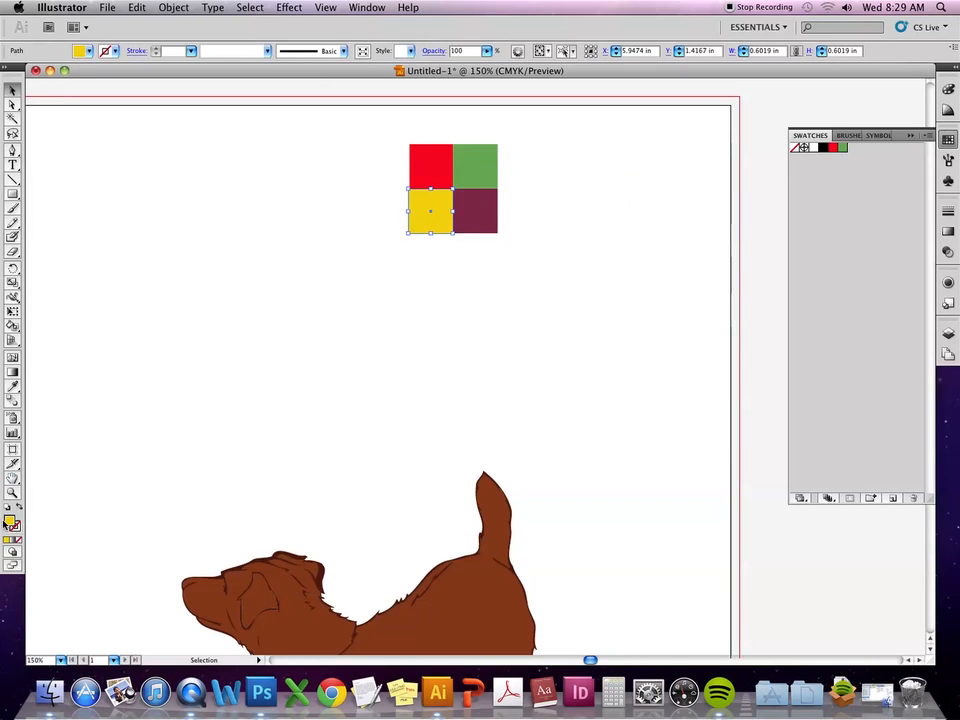
{"action": "left_click_drag", "start_coordinate": [12, 521], "coordinate": [857, 175]}
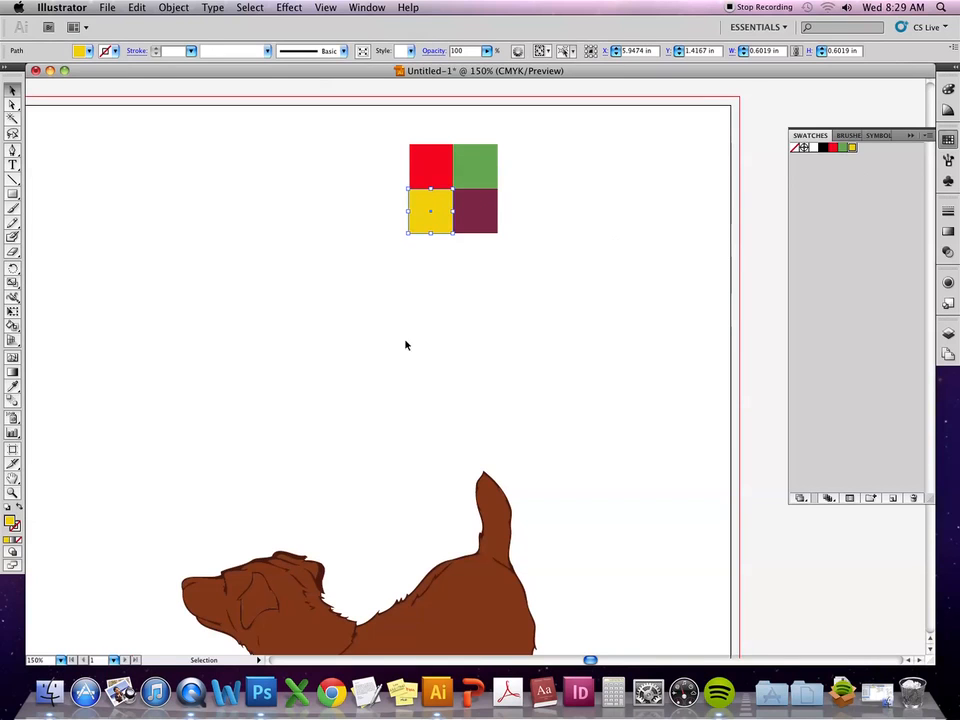
{"action": "left_click", "coordinate": [476, 212]}
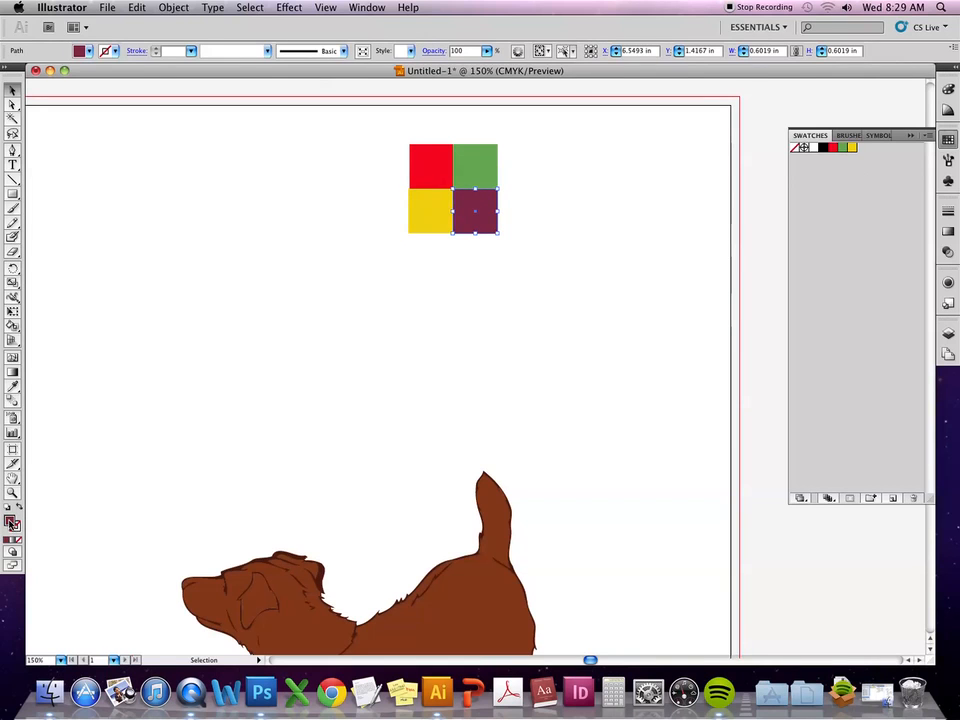
{"action": "left_click_drag", "start_coordinate": [10, 524], "coordinate": [840, 198]}
{"action": "left_click", "coordinate": [634, 135]}
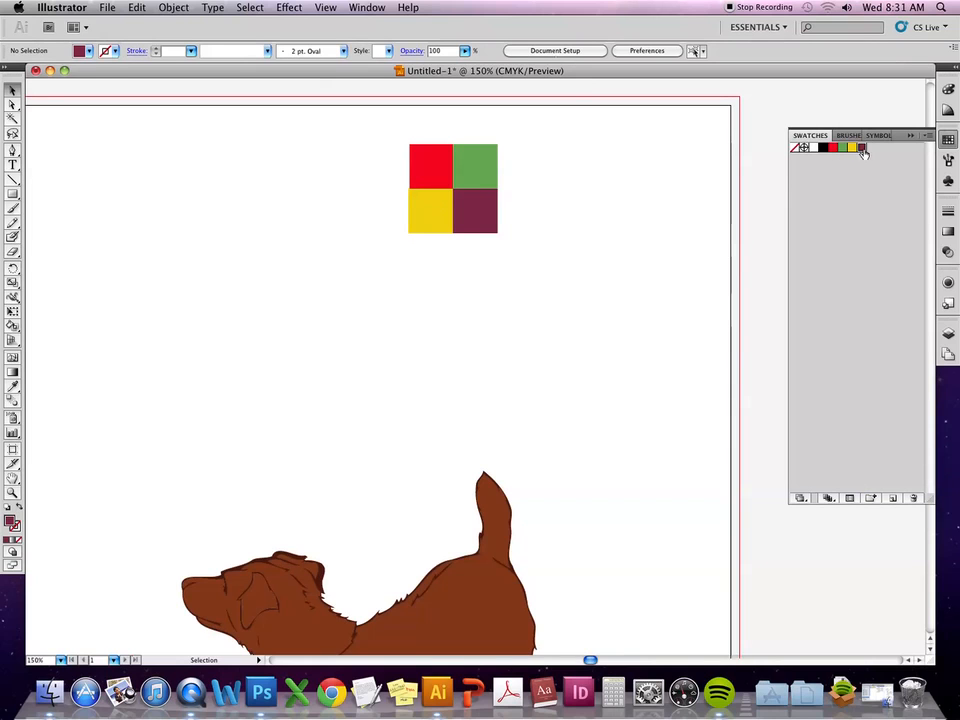
Group the red, green, yellow and maroon swatches into a colour group named Party and deselect them.
{"action": "left_click", "coordinate": [834, 149], "text": "shift"}
{"action": "left_click", "coordinate": [868, 499]}
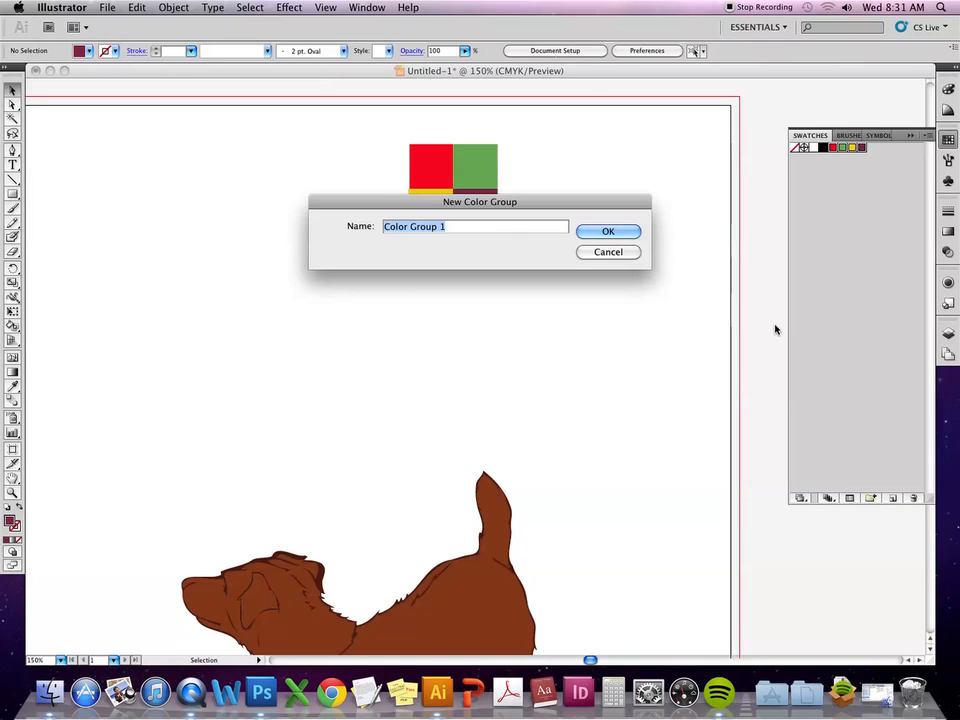
{"action": "type", "text": "Party"}
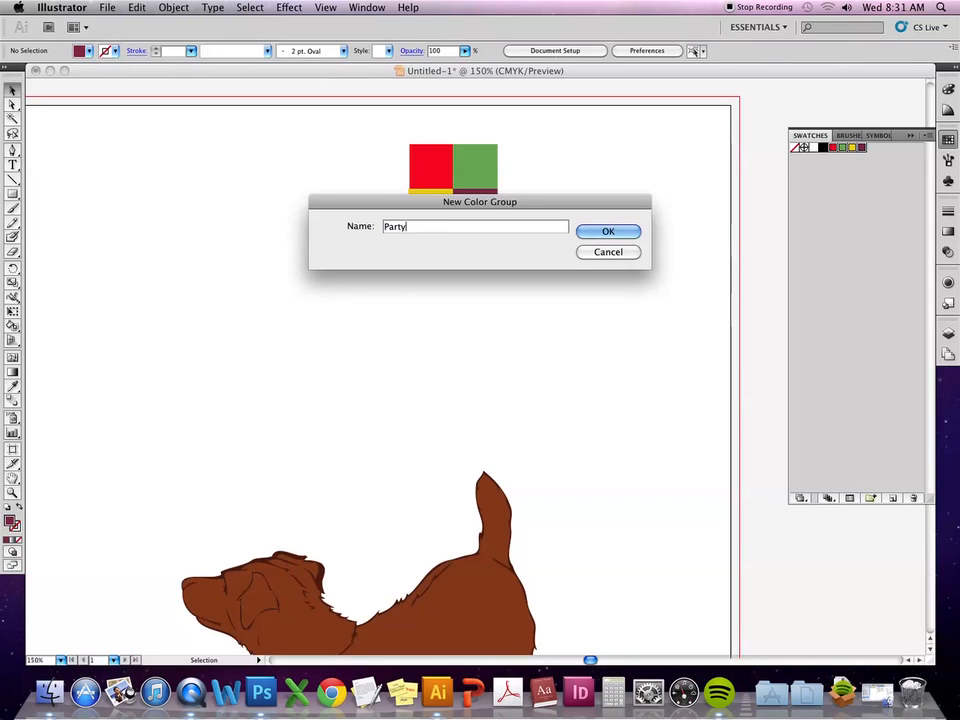
{"action": "key", "text": "Return"}
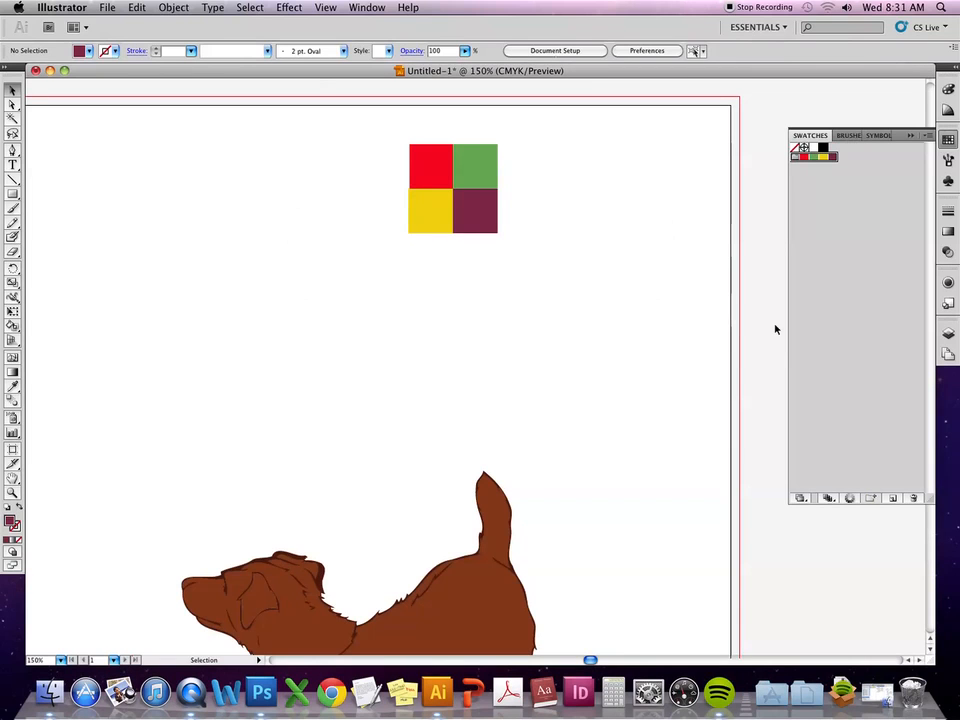
{"action": "left_click", "coordinate": [872, 195]}
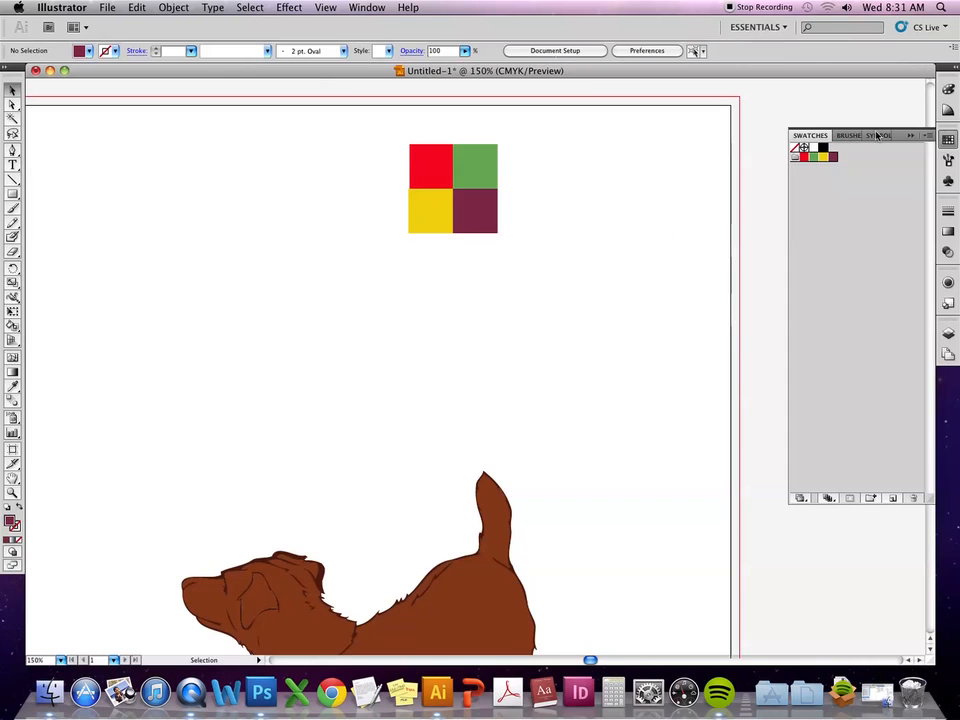
Move the red square horizontally out of the four-square block to X 8.1022 in, clear of the other squares.
{"action": "left_click", "coordinate": [425, 173]}
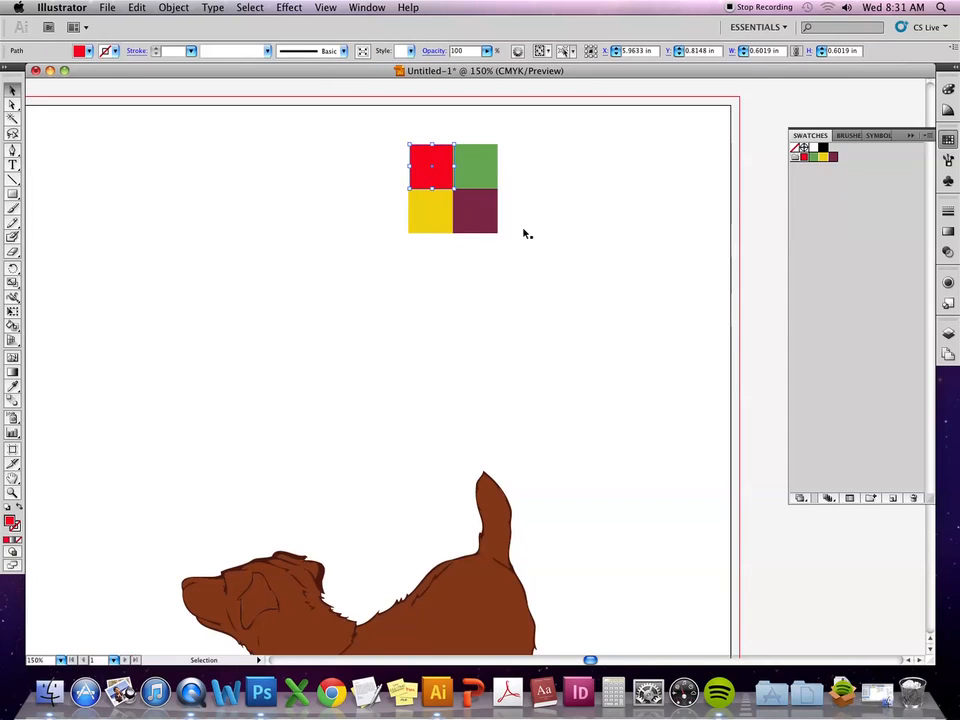
{"action": "left_click_drag", "start_coordinate": [482, 208], "coordinate": [590, 166]}
{"action": "left_click_drag", "start_coordinate": [634, 252], "coordinate": [537, 281]}
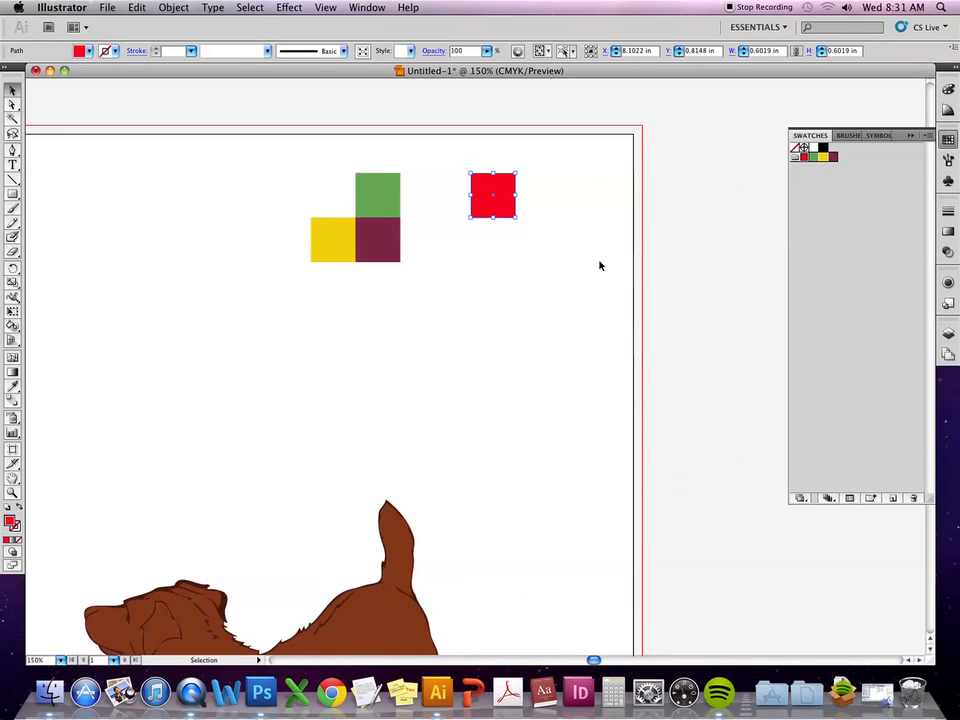
Enlarge the Color Guide and apply the Compound 2 harmony rule based on the red square's fill.
{"action": "left_click", "coordinate": [948, 110]}
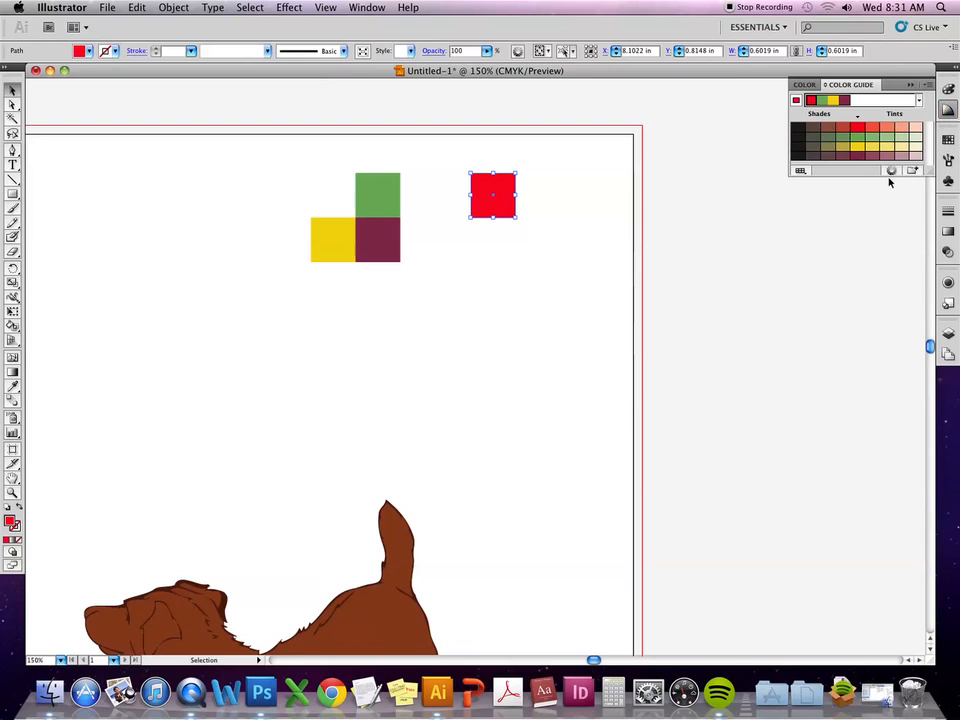
{"action": "left_click_drag", "start_coordinate": [889, 176], "coordinate": [905, 495]}
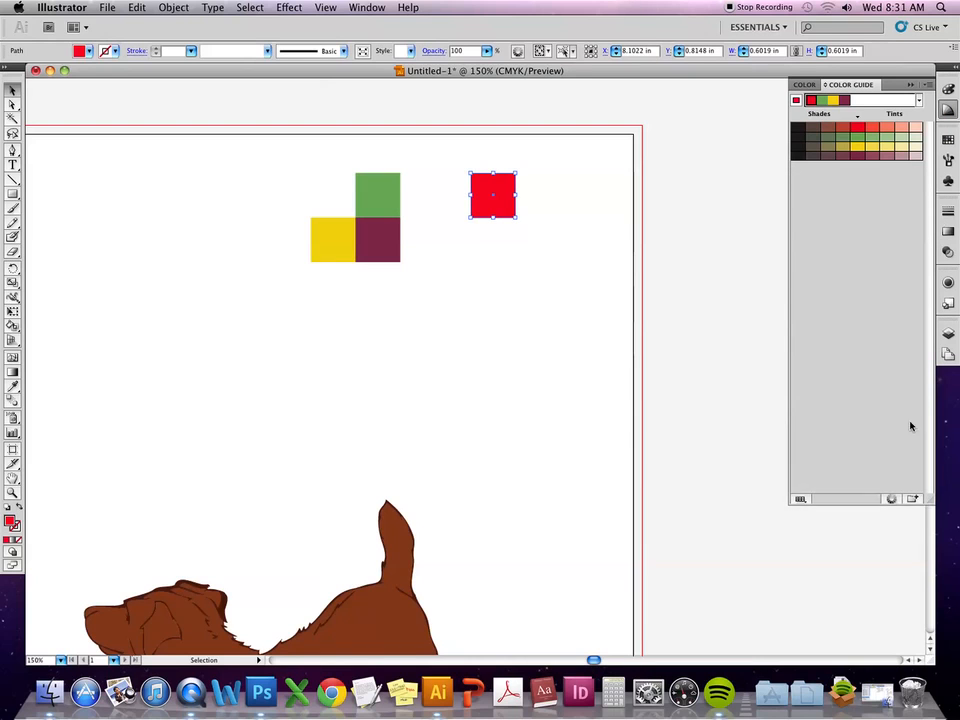
{"action": "left_click", "coordinate": [919, 101]}
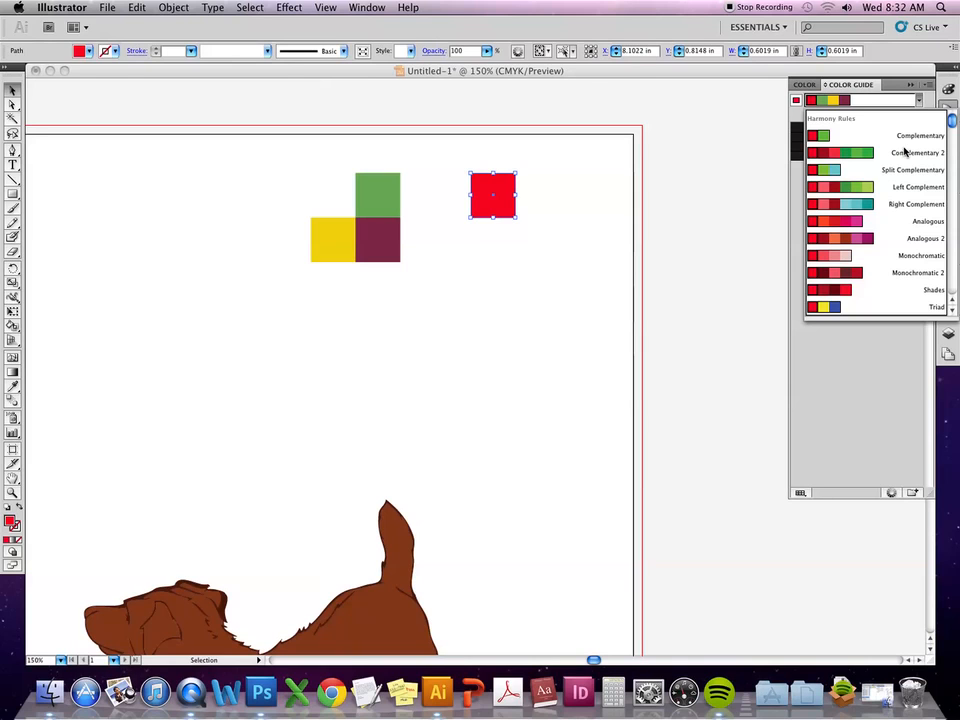
{"action": "scroll", "coordinate": [920, 257], "scroll_direction": "down", "scroll_amount": 5}
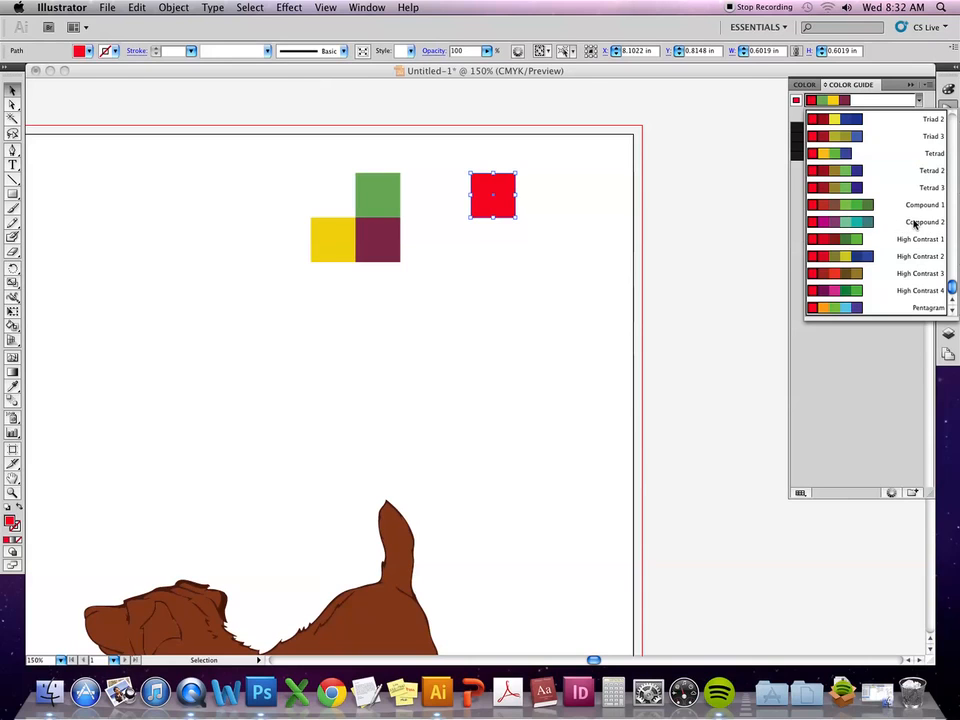
{"action": "left_click", "coordinate": [915, 223]}
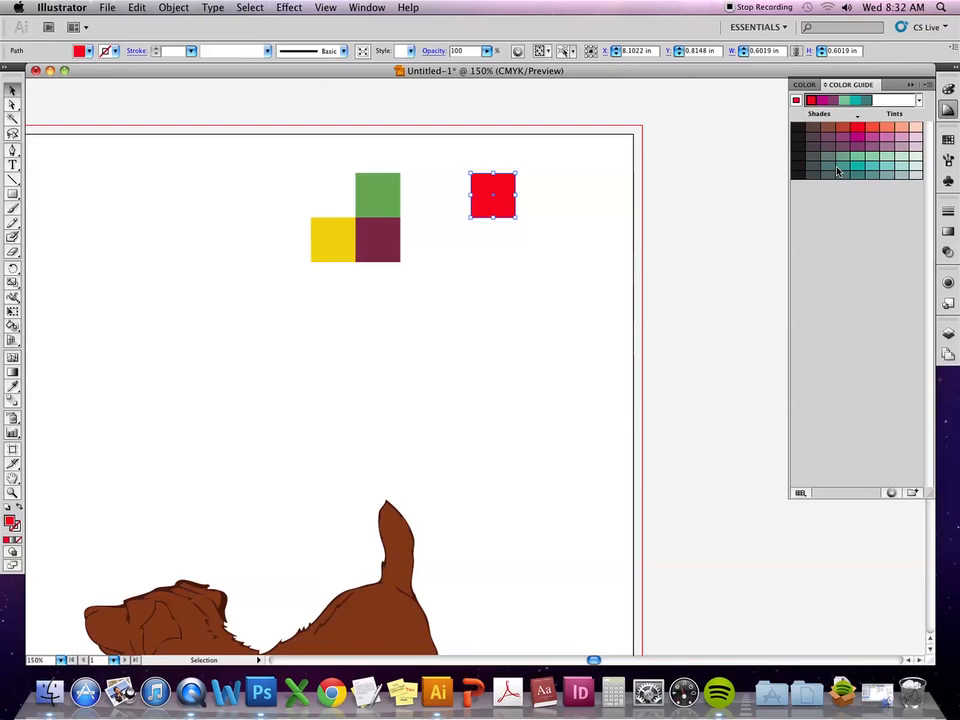
Save the Compound 2 harmony colours as swatches and deselect the red square.
{"action": "left_click", "coordinate": [924, 86]}
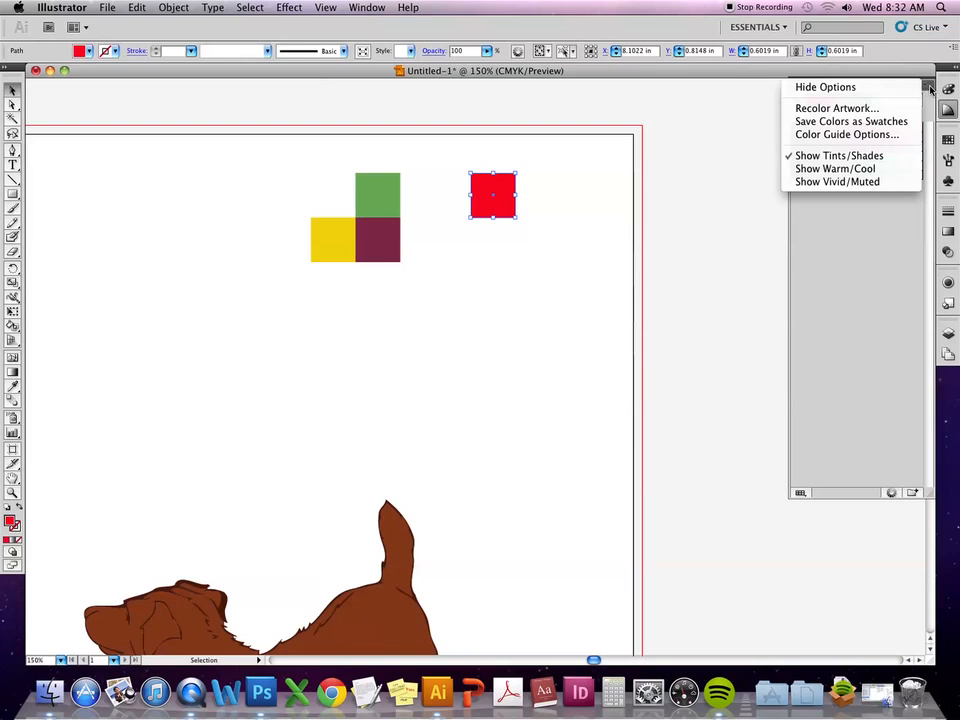
{"action": "left_click", "coordinate": [929, 89]}
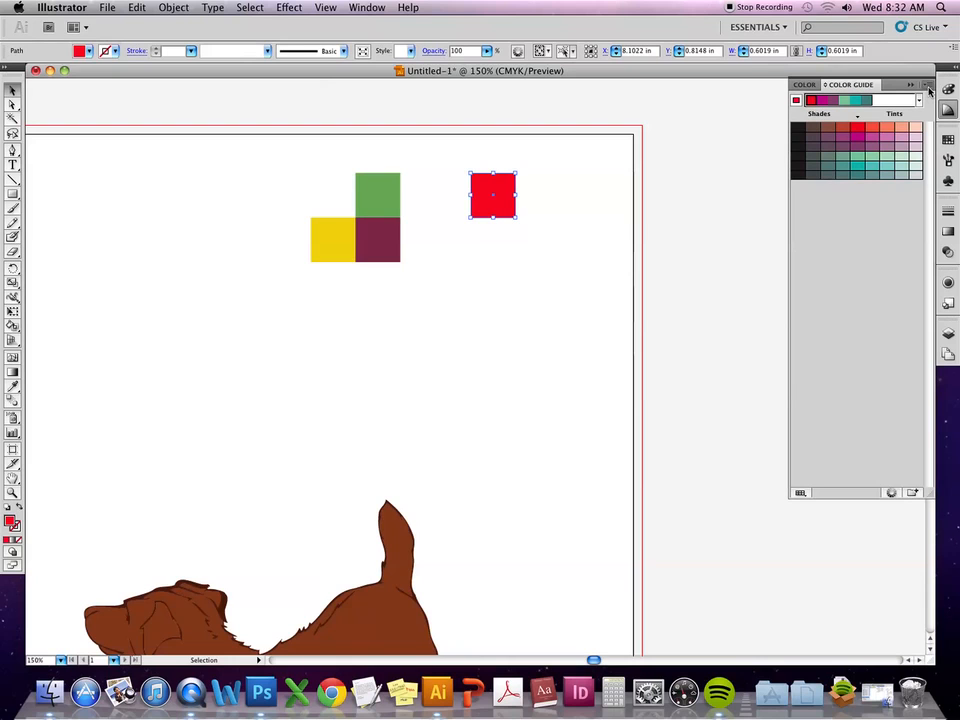
{"action": "left_click", "coordinate": [929, 89]}
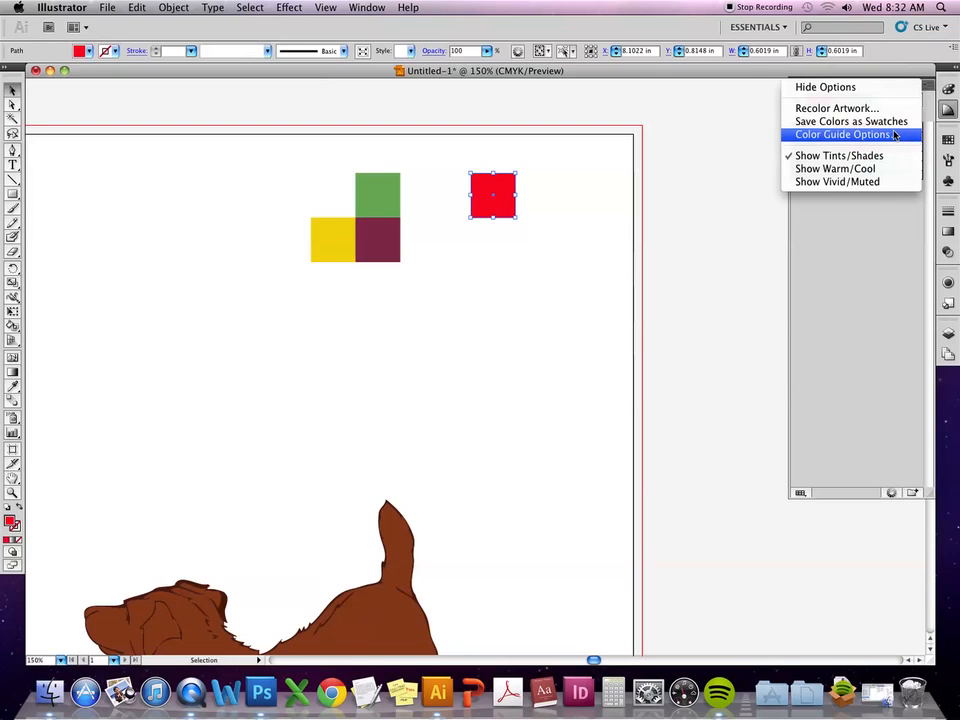
{"action": "left_click", "coordinate": [906, 122]}
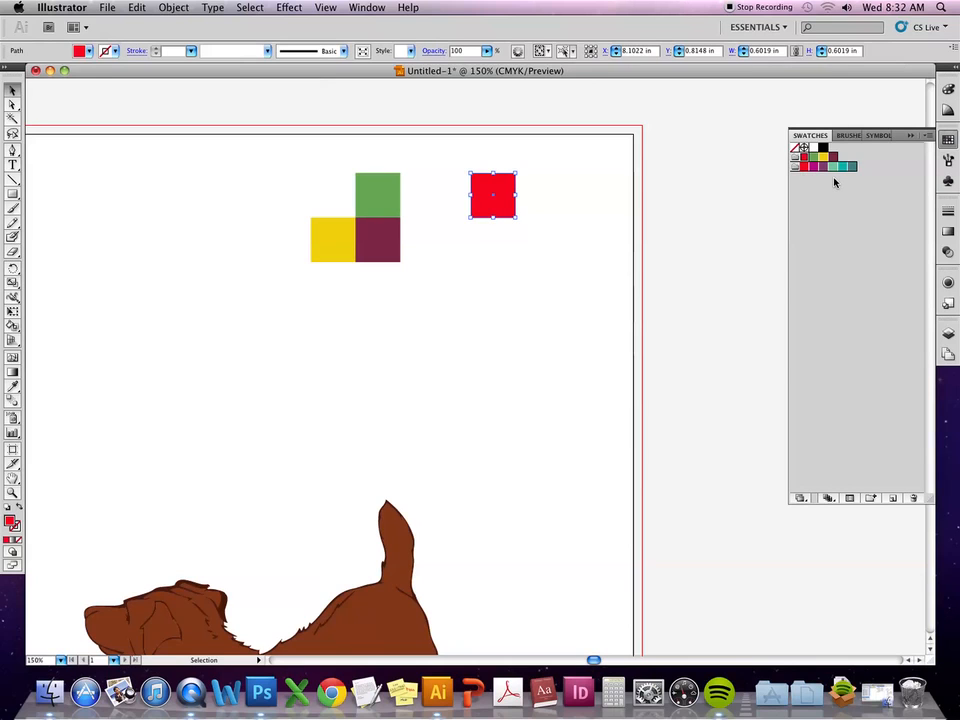
{"action": "left_click", "coordinate": [538, 210]}
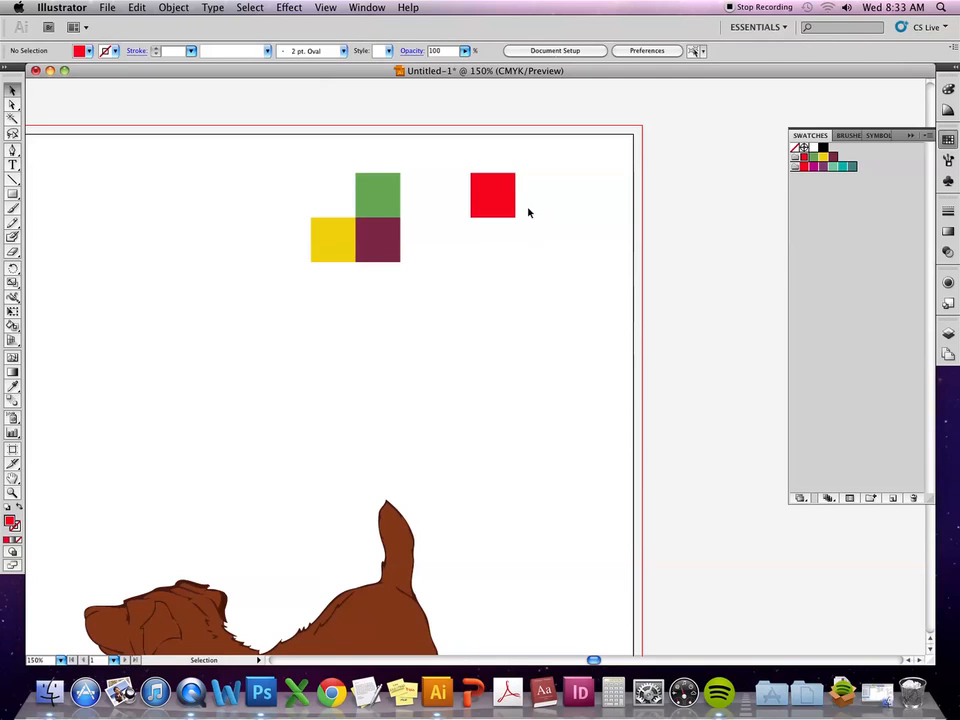
Place a copy of the red square straight below the original and deselect.
{"action": "left_click", "coordinate": [506, 210]}
{"action": "left_click_drag", "start_coordinate": [506, 212], "coordinate": [501, 316]}
{"action": "left_click", "coordinate": [738, 185]}
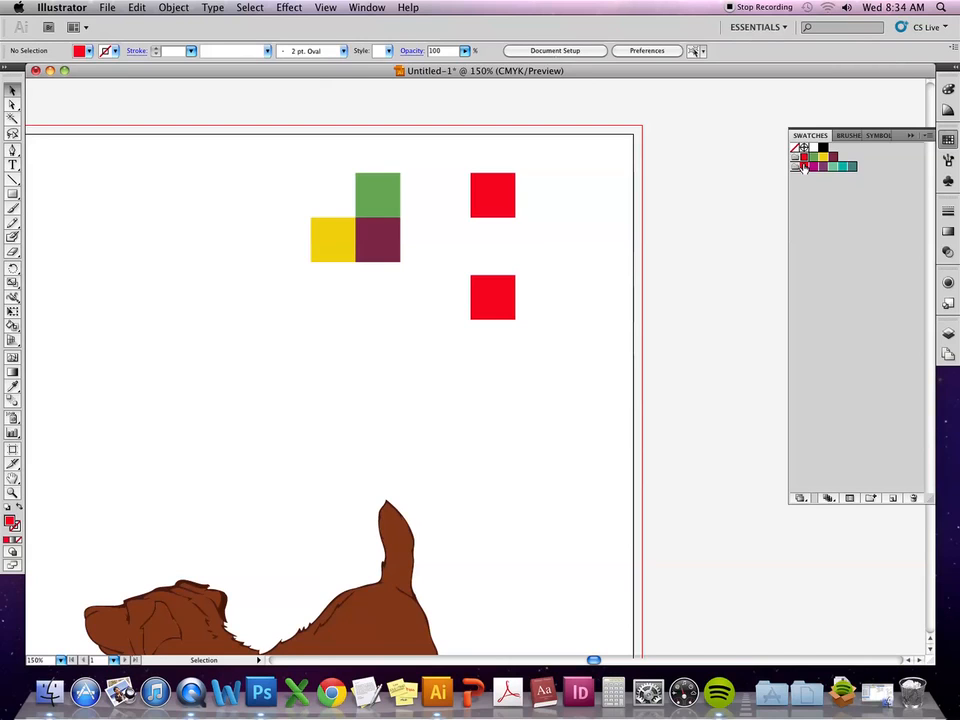
Open the PANTONE solid uncoated colour book, enlarge it to view its colours, and close it.
{"action": "left_click", "coordinate": [925, 140]}
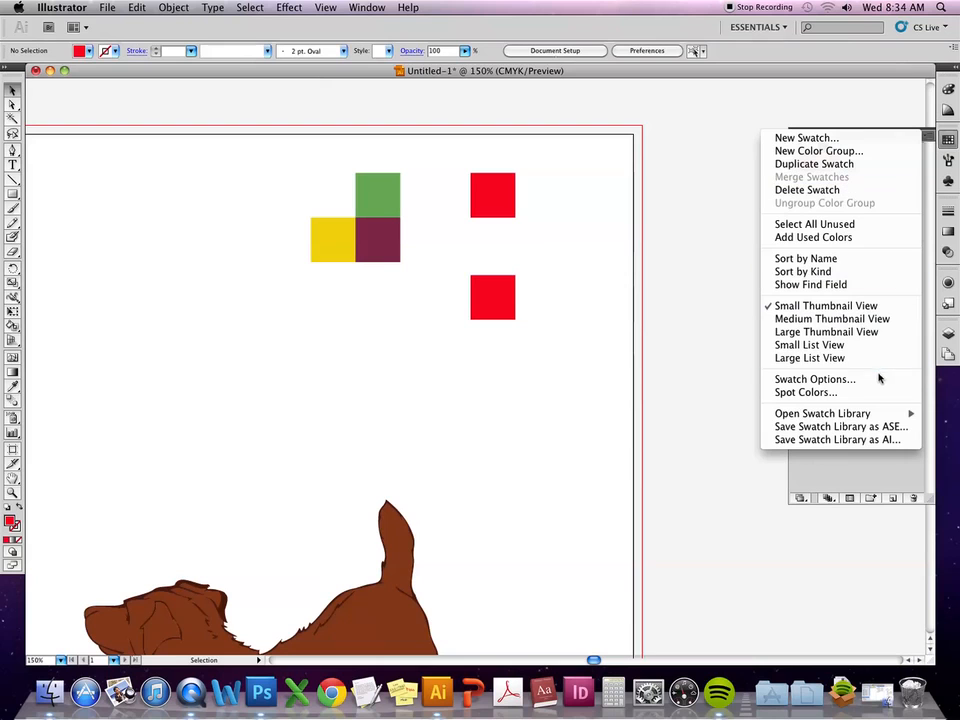
{"action": "mouse_move", "coordinate": [893, 415]}
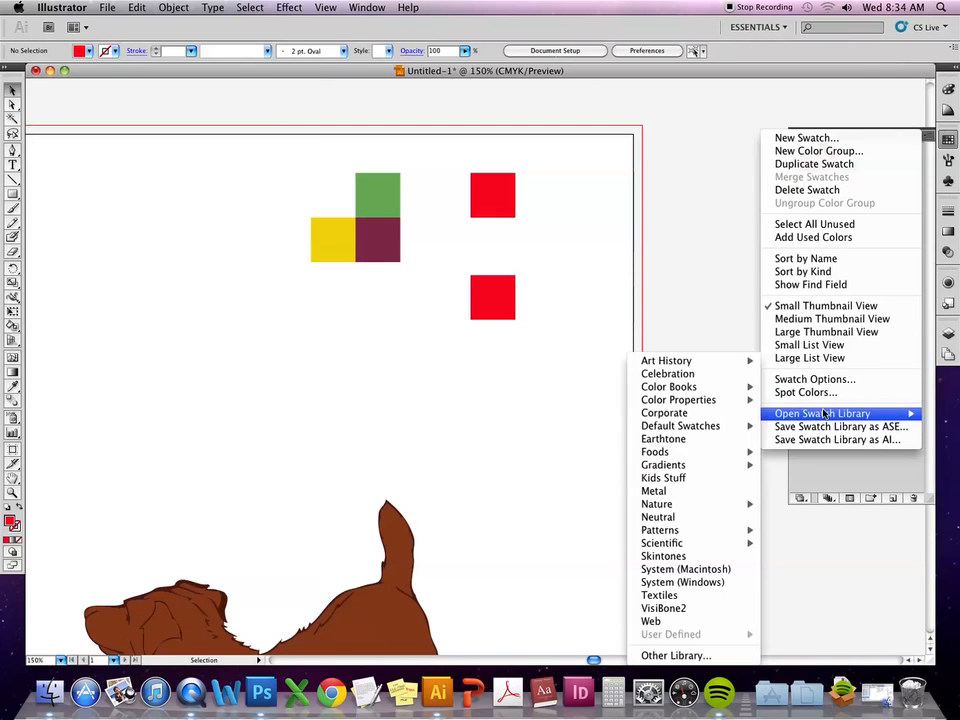
{"action": "mouse_move", "coordinate": [717, 393]}
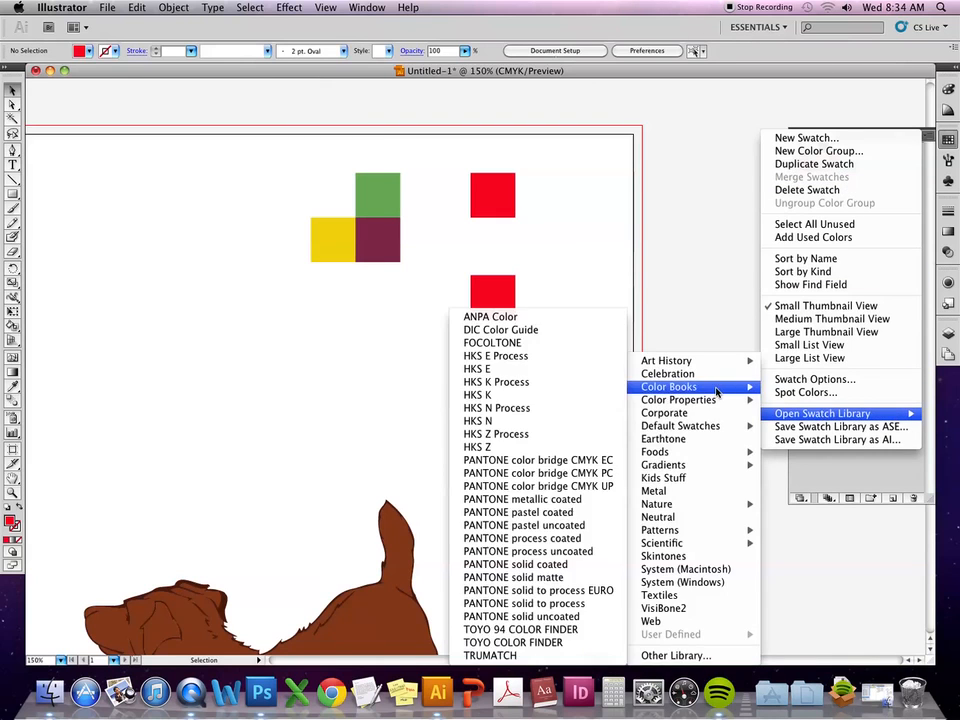
{"action": "left_click", "coordinate": [562, 565]}
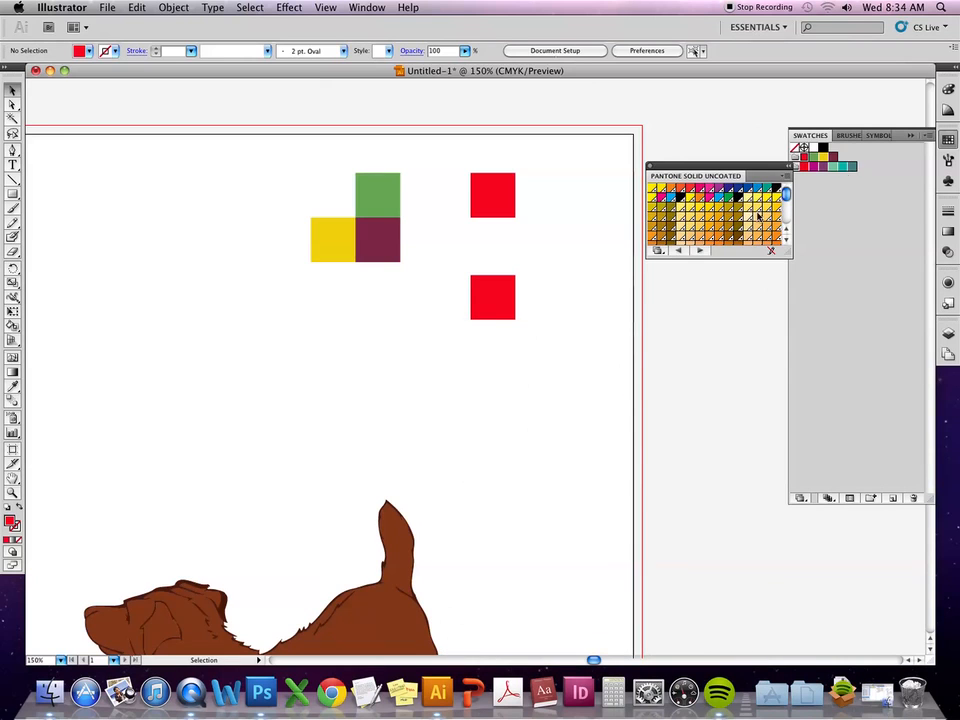
{"action": "left_click_drag", "start_coordinate": [741, 260], "coordinate": [745, 388]}
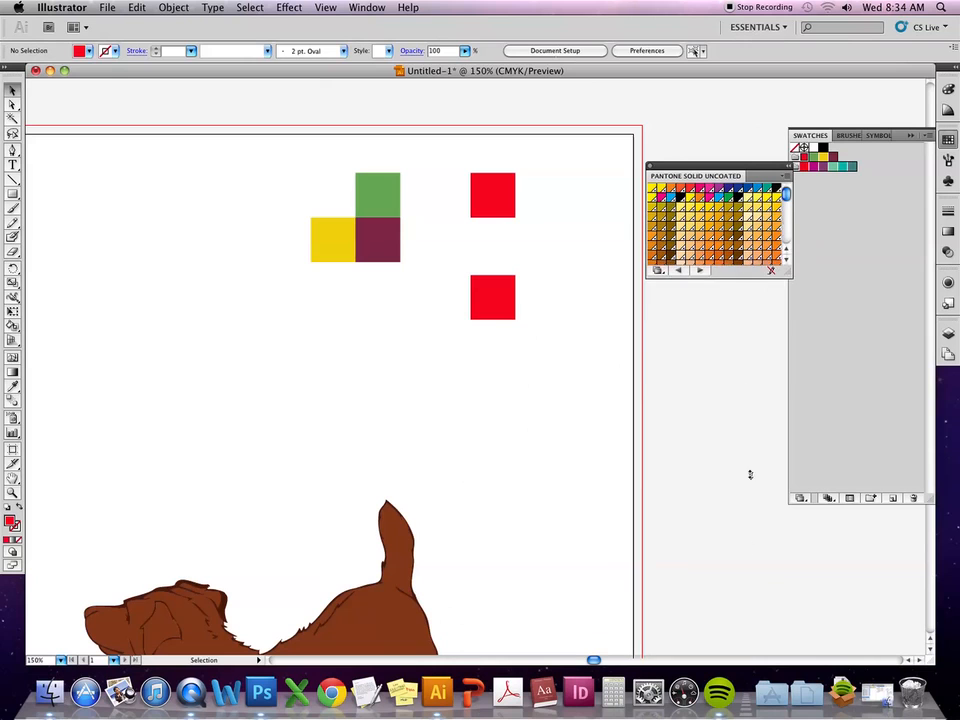
{"action": "left_click_drag", "start_coordinate": [739, 646], "coordinate": [738, 645]}
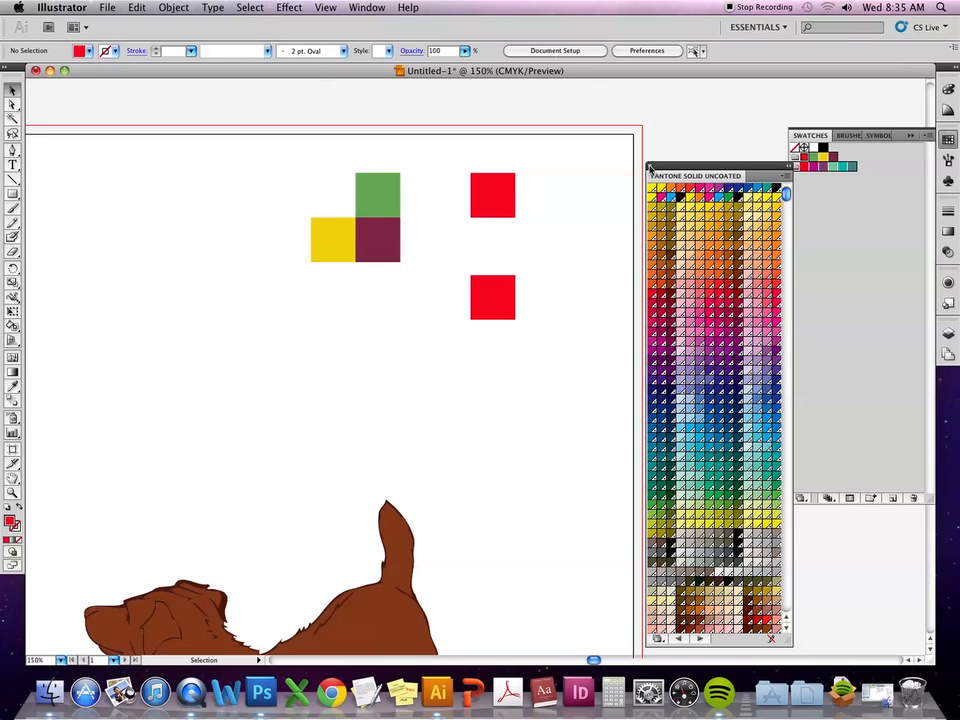
{"action": "left_click", "coordinate": [650, 166]}
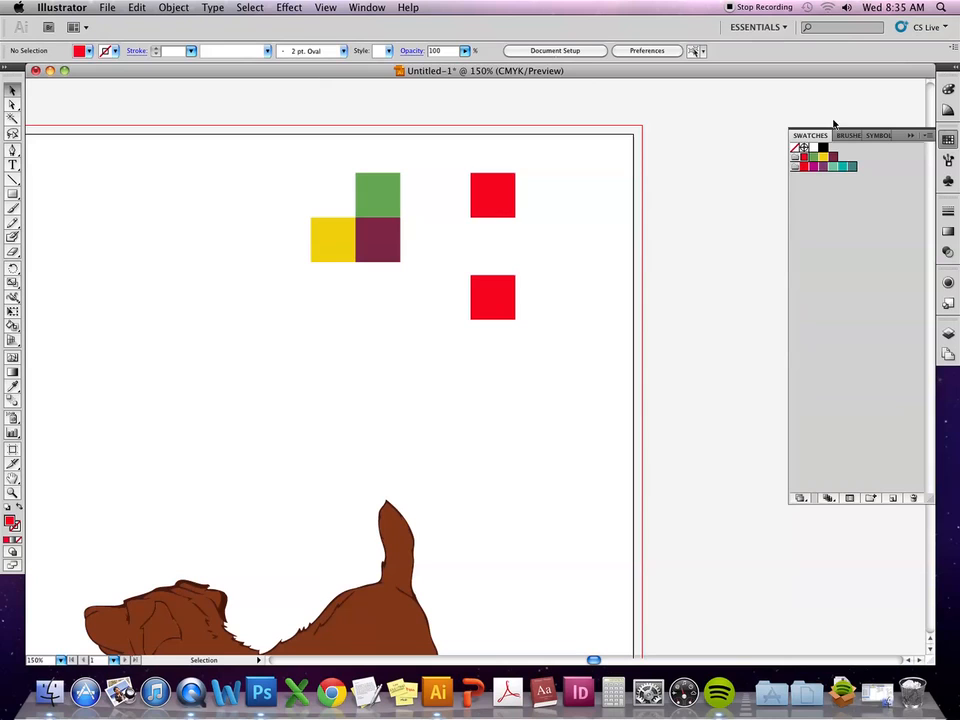
Make the red swatch in the Party colour group a global process colour.
{"action": "left_click", "coordinate": [803, 160]}
{"action": "double_click", "coordinate": [803, 160]}
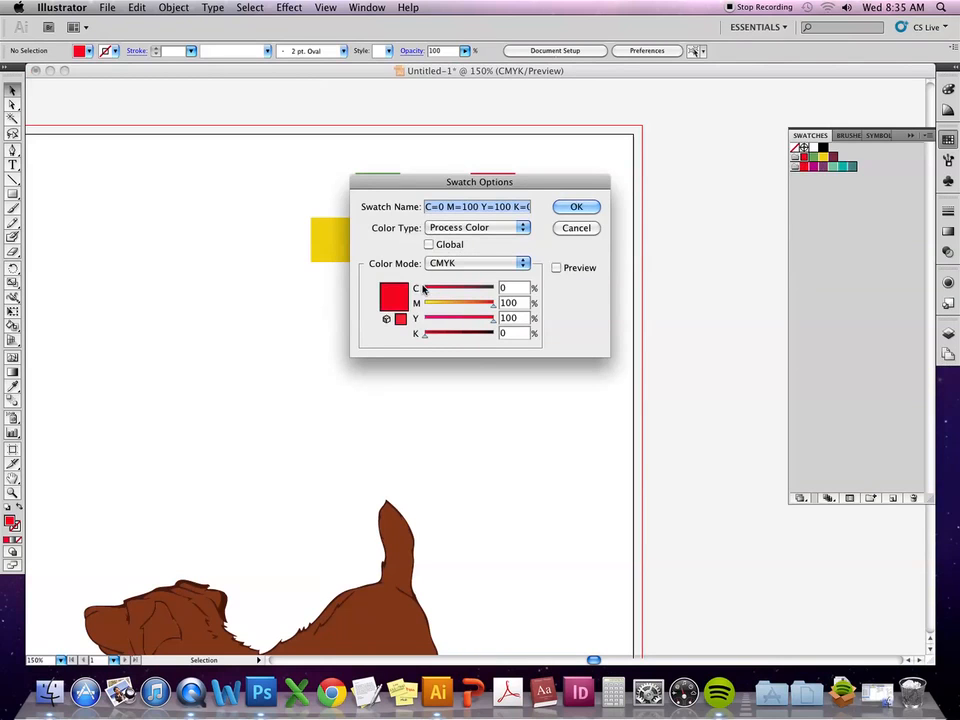
{"action": "left_click", "coordinate": [440, 246]}
{"action": "left_click", "coordinate": [575, 206]}
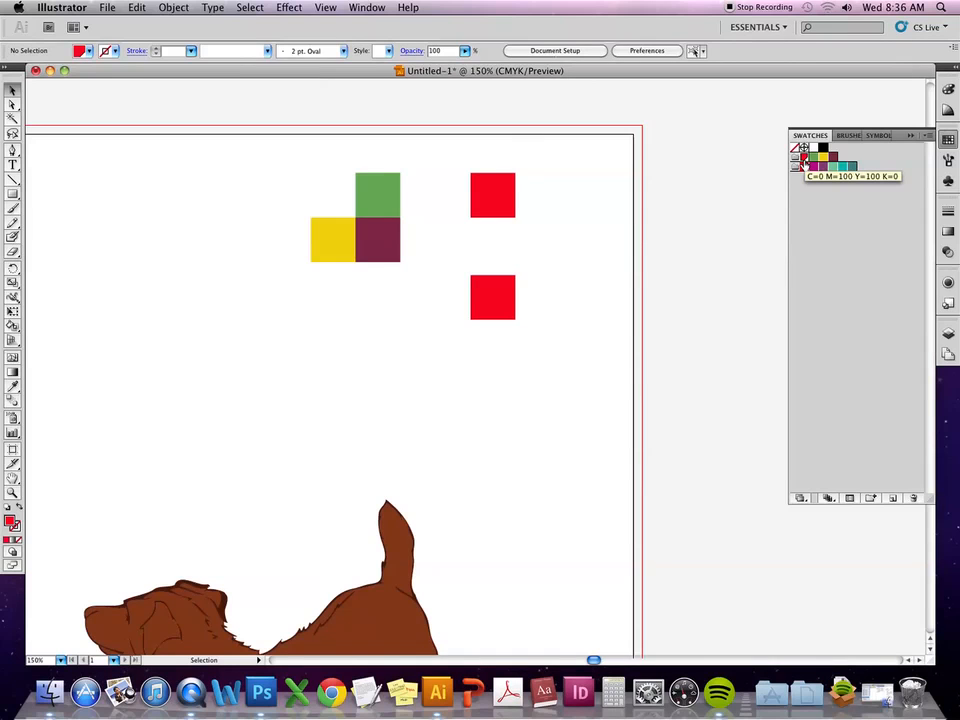
Try converting the current global red fill to plain CMYK, and reapply the global red swatch.
{"action": "left_click", "coordinate": [948, 89]}
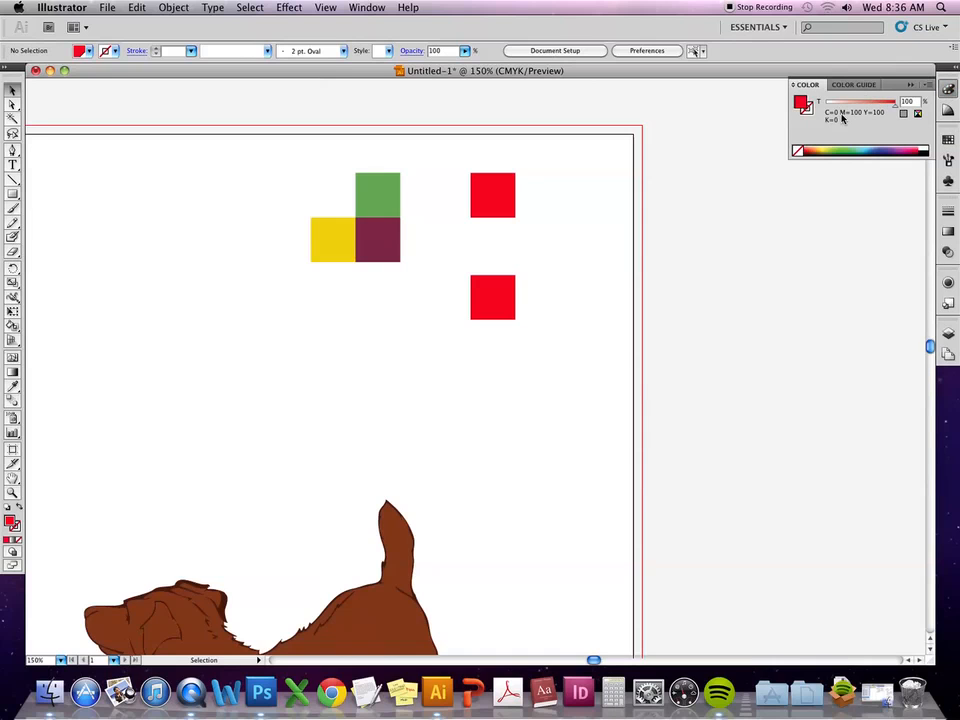
{"action": "left_click", "coordinate": [917, 114]}
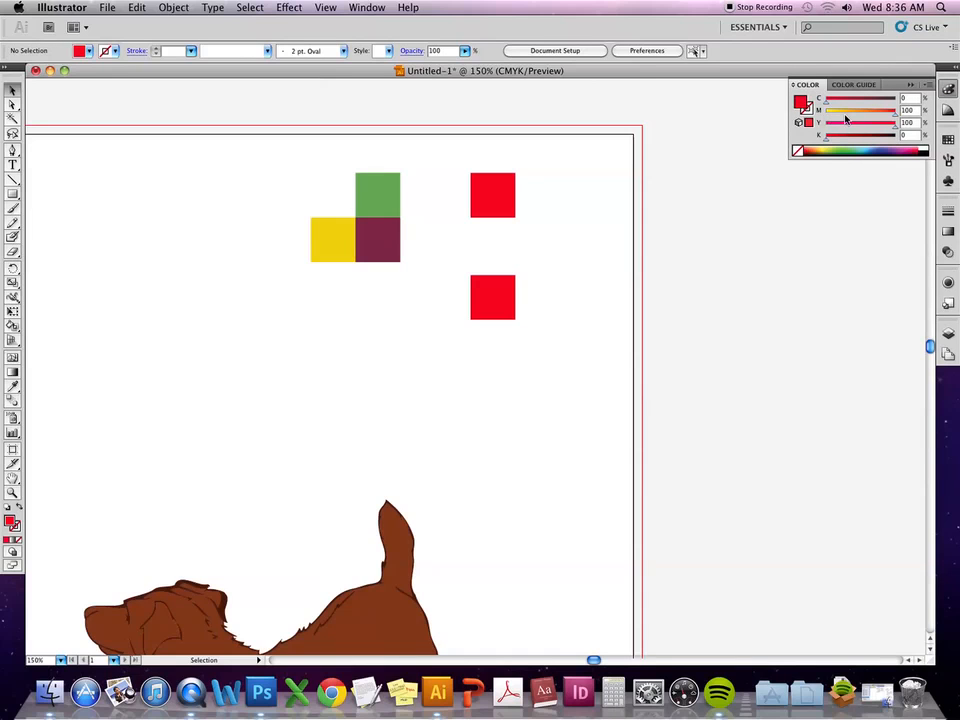
{"action": "left_click", "coordinate": [948, 138]}
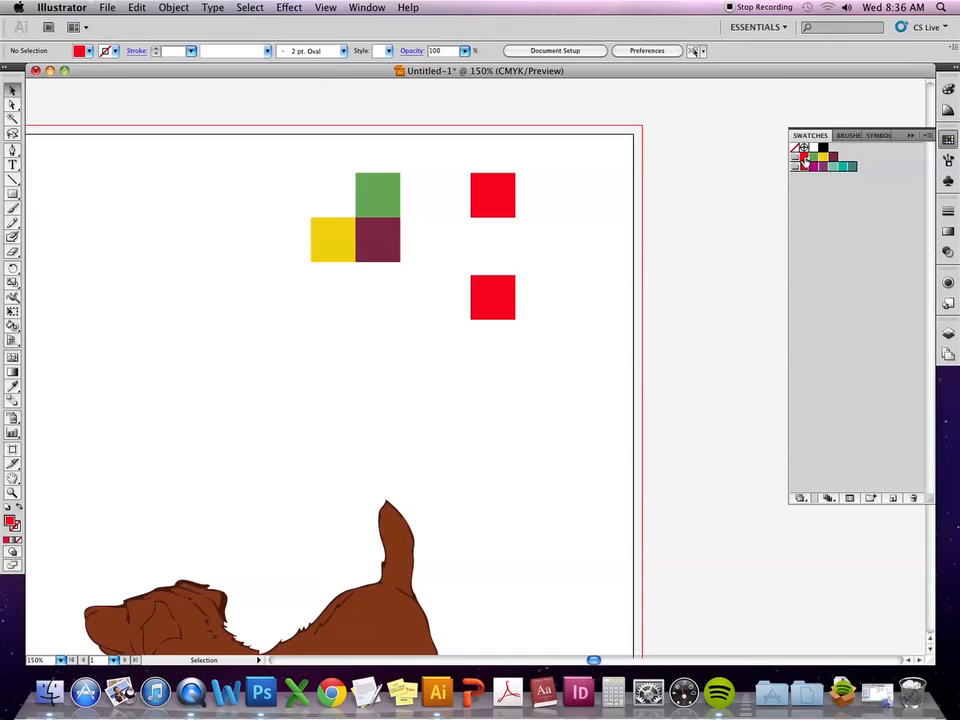
{"action": "left_click", "coordinate": [948, 112]}
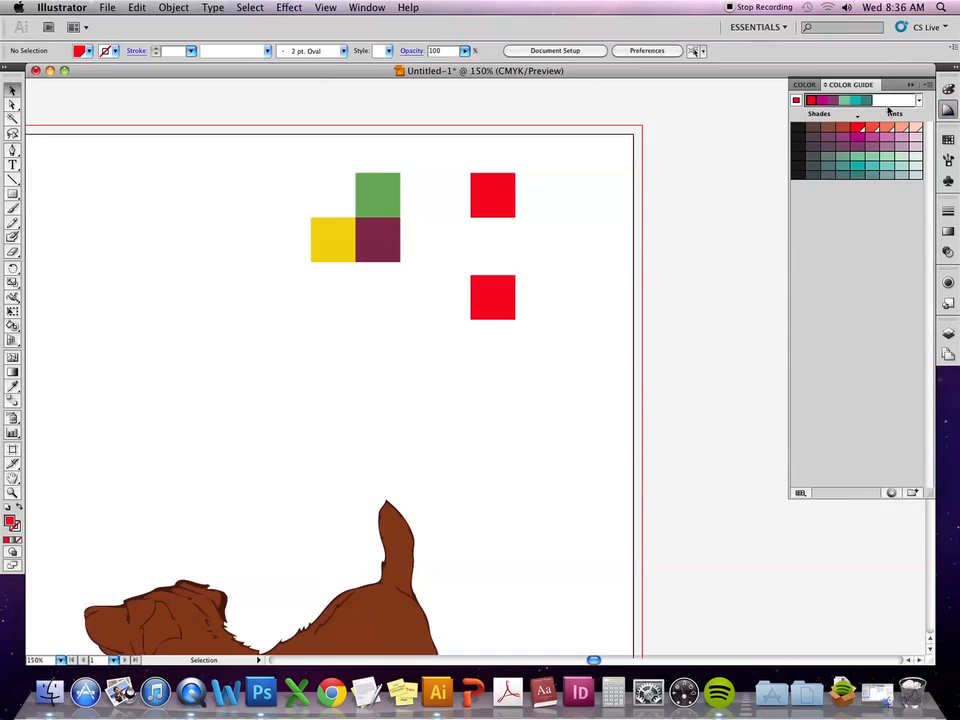
{"action": "left_click", "coordinate": [948, 88]}
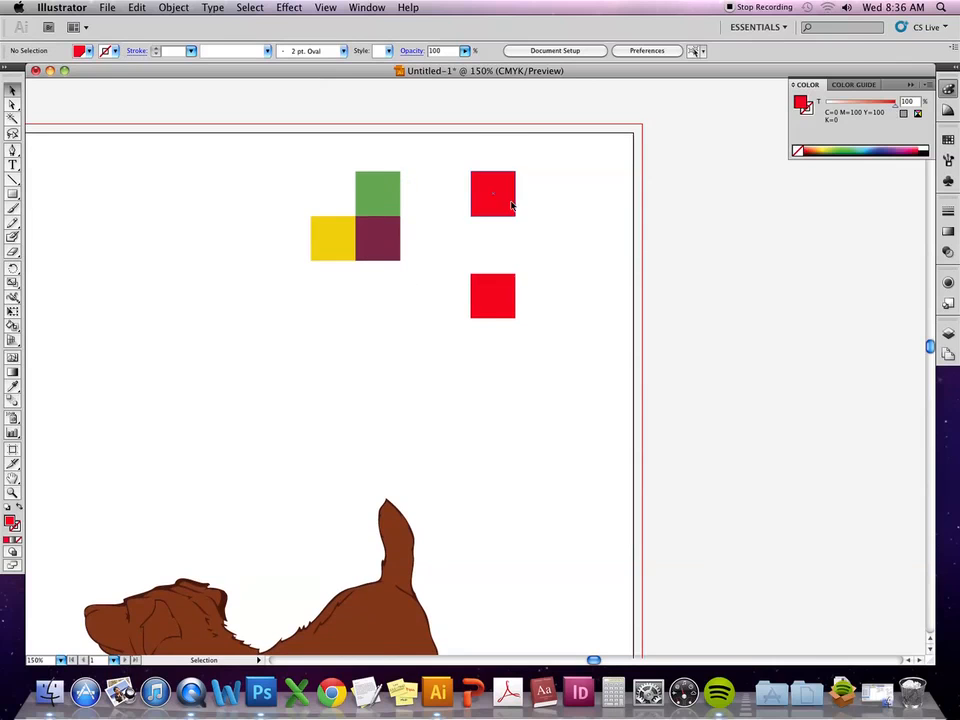
Fill the upper red square with the global red swatch at a 50% tint and deselect it.
{"action": "left_click", "coordinate": [488, 217]}
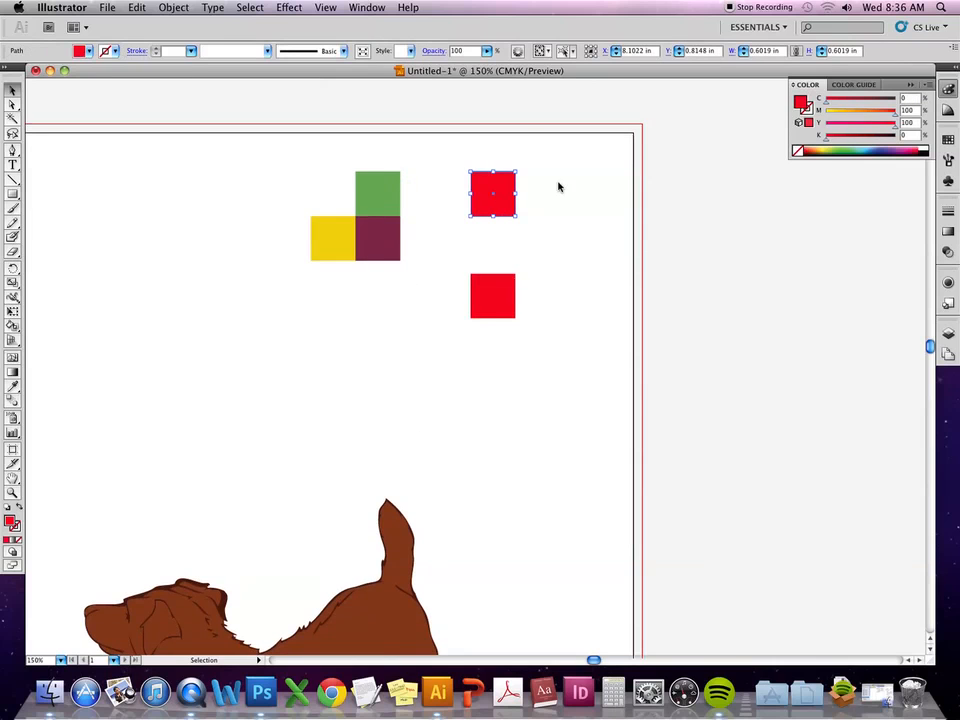
{"action": "left_click", "coordinate": [948, 138]}
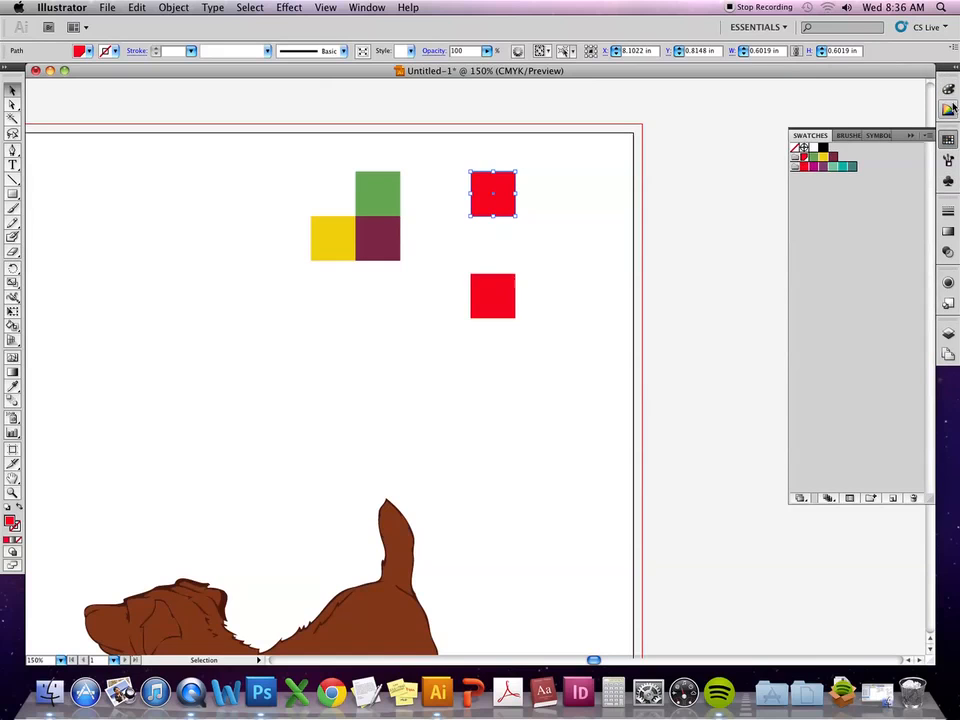
{"action": "left_click", "coordinate": [948, 91]}
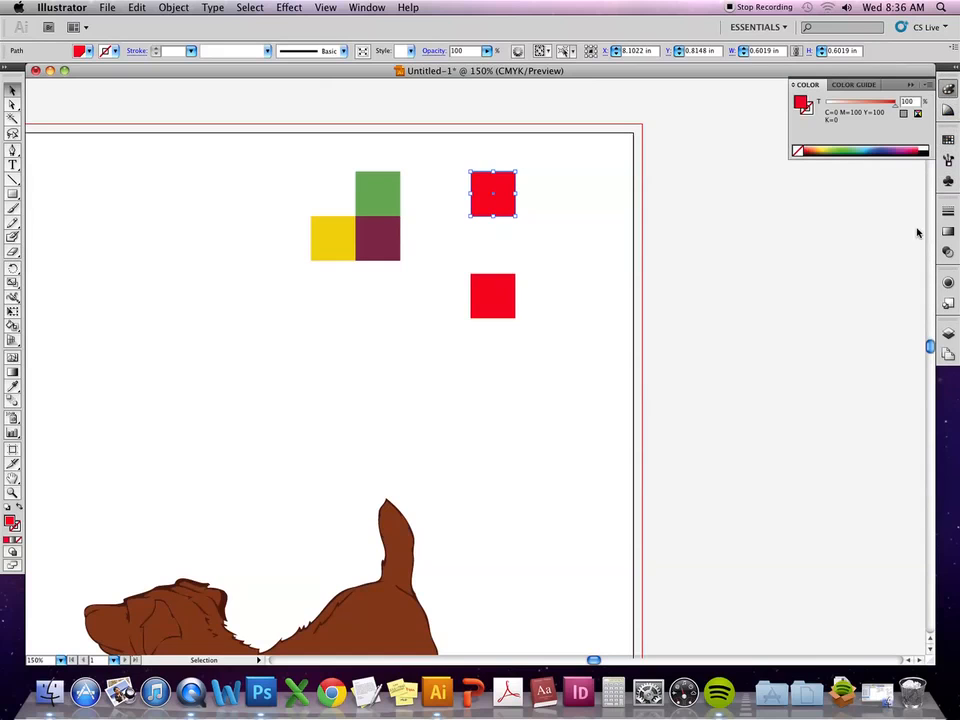
{"action": "left_click", "coordinate": [888, 108]}
{"action": "left_click_drag", "start_coordinate": [888, 110], "coordinate": [862, 112]}
{"action": "left_click", "coordinate": [606, 211]}
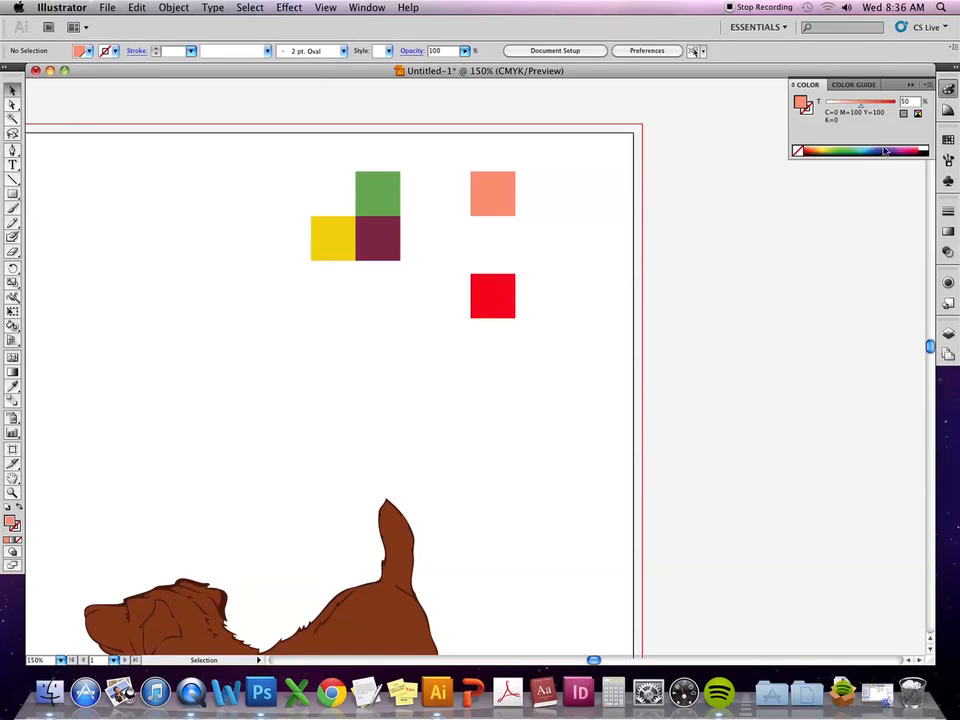
Make the green, yellow and maroon swatches in the Party colour group global process colours.
{"action": "left_click", "coordinate": [948, 138]}
{"action": "double_click", "coordinate": [822, 157]}
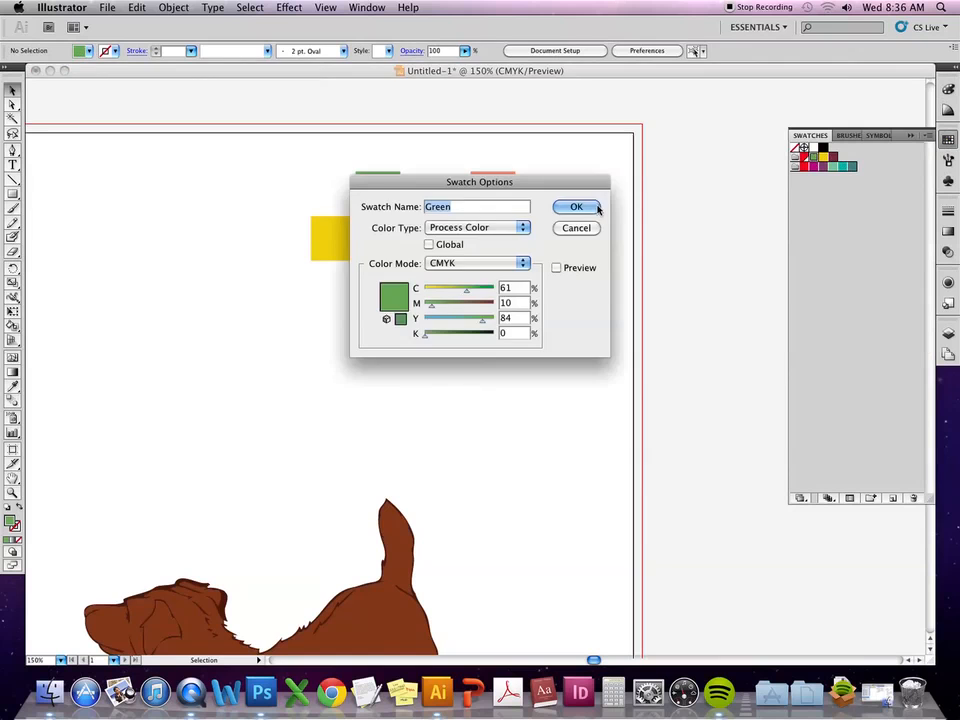
{"action": "left_click", "coordinate": [444, 245]}
{"action": "left_click", "coordinate": [592, 206]}
{"action": "double_click", "coordinate": [823, 157]}
{"action": "left_click", "coordinate": [445, 245]}
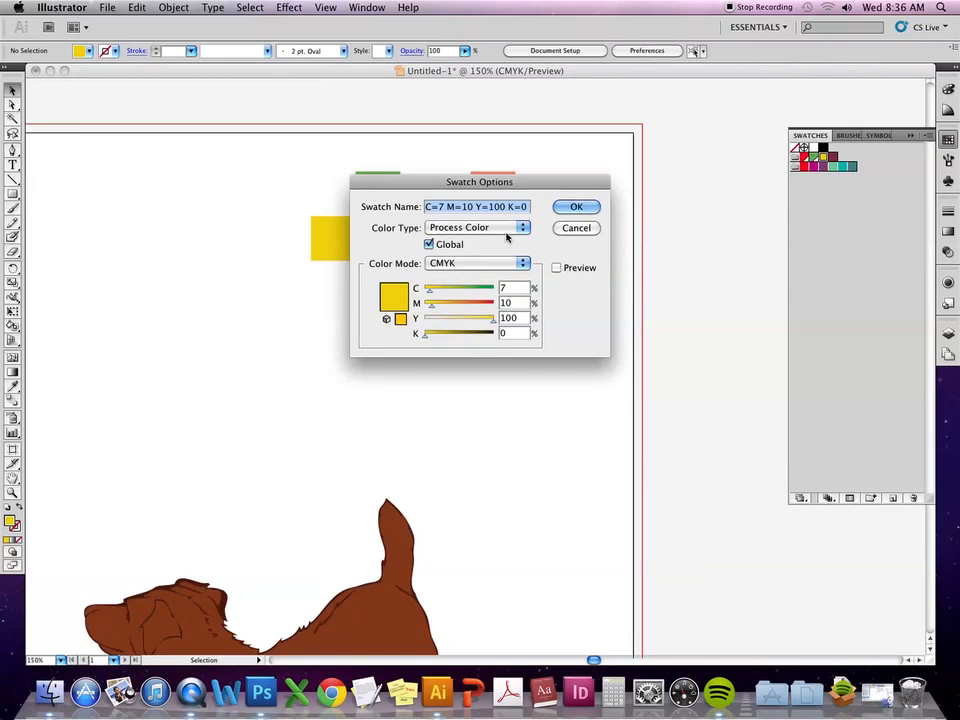
{"action": "left_click", "coordinate": [576, 207]}
{"action": "double_click", "coordinate": [833, 158]}
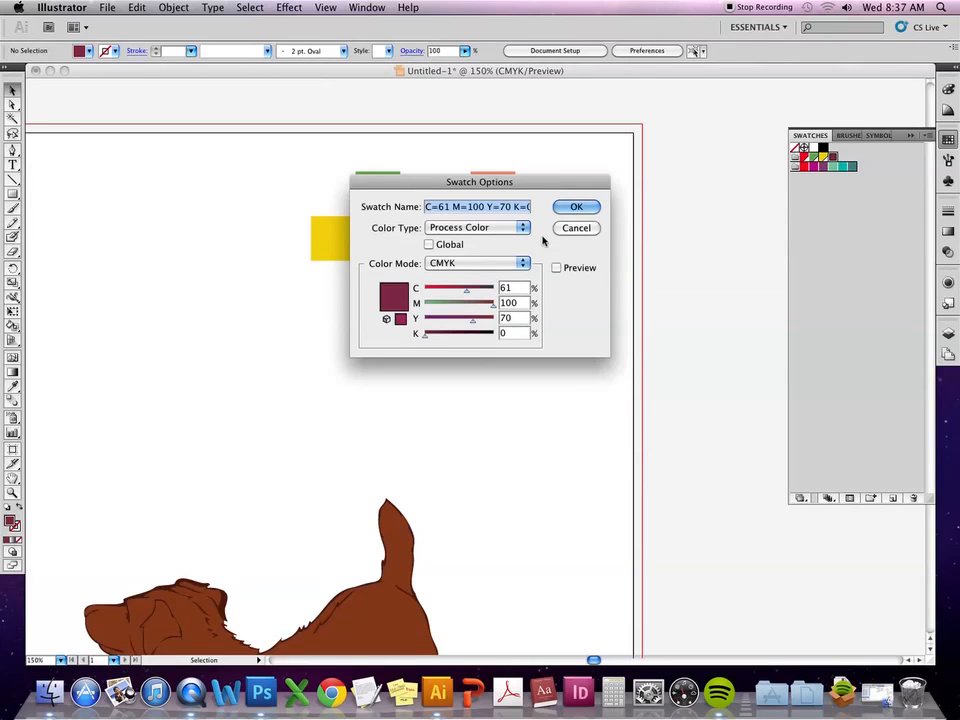
{"action": "left_click", "coordinate": [445, 244]}
{"action": "left_click", "coordinate": [576, 207]}
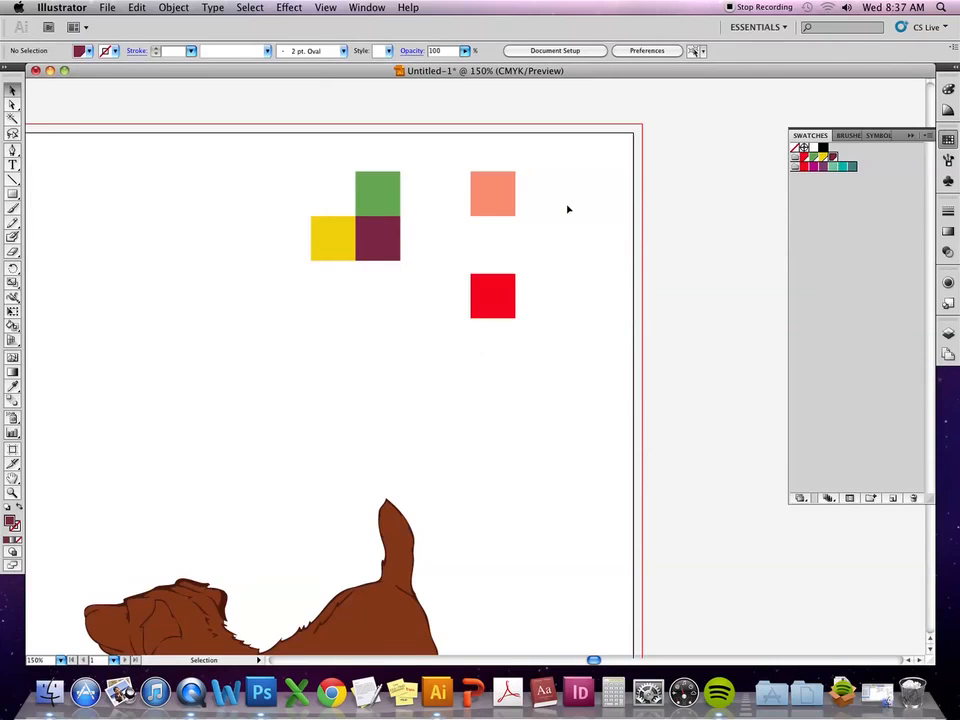
Move the tinted red square aside and line up the yellow, maroon, green and red squares edge to edge in one row.
{"action": "left_click_drag", "start_coordinate": [490, 198], "coordinate": [611, 193]}
{"action": "left_click", "coordinate": [452, 193]}
{"action": "left_click_drag", "start_coordinate": [377, 197], "coordinate": [418, 244]}
{"action": "left_click_drag", "start_coordinate": [482, 302], "coordinate": [333, 247]}
{"action": "left_click", "coordinate": [525, 272]}
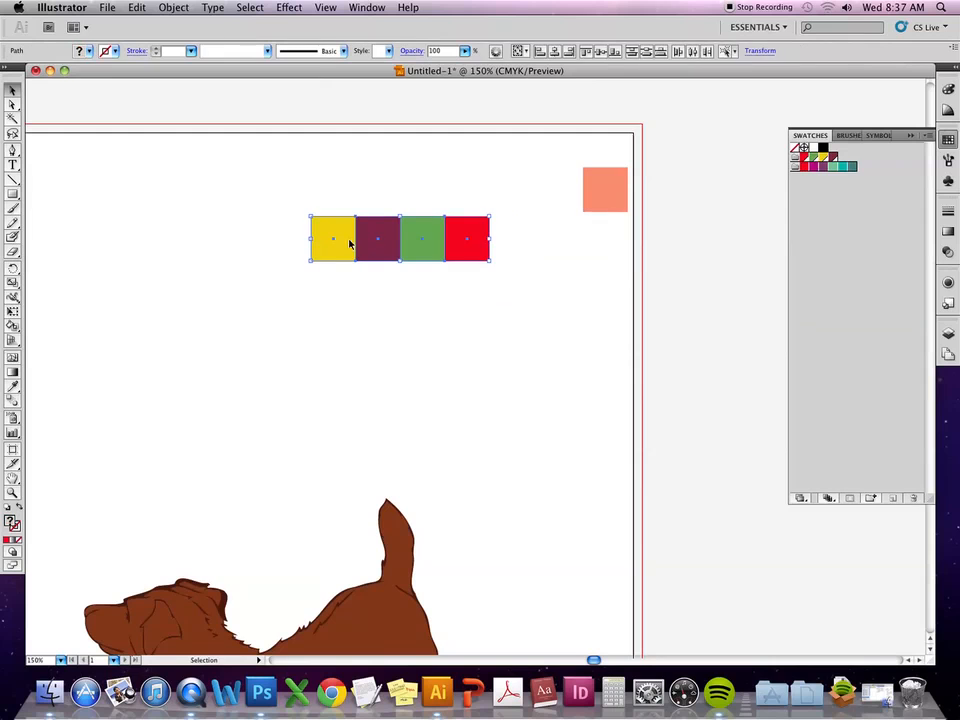
Fill the yellow, maroon, green and red squares with their matching global swatches.
{"action": "left_click", "coordinate": [390, 281]}
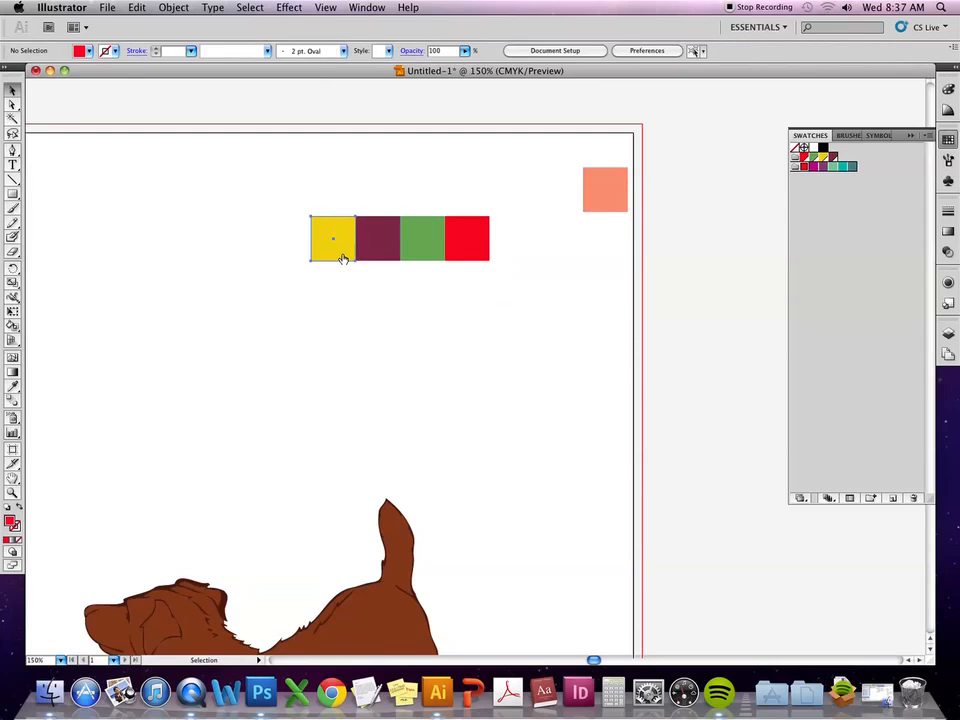
{"action": "left_click", "coordinate": [338, 250]}
{"action": "left_click", "coordinate": [377, 246]}
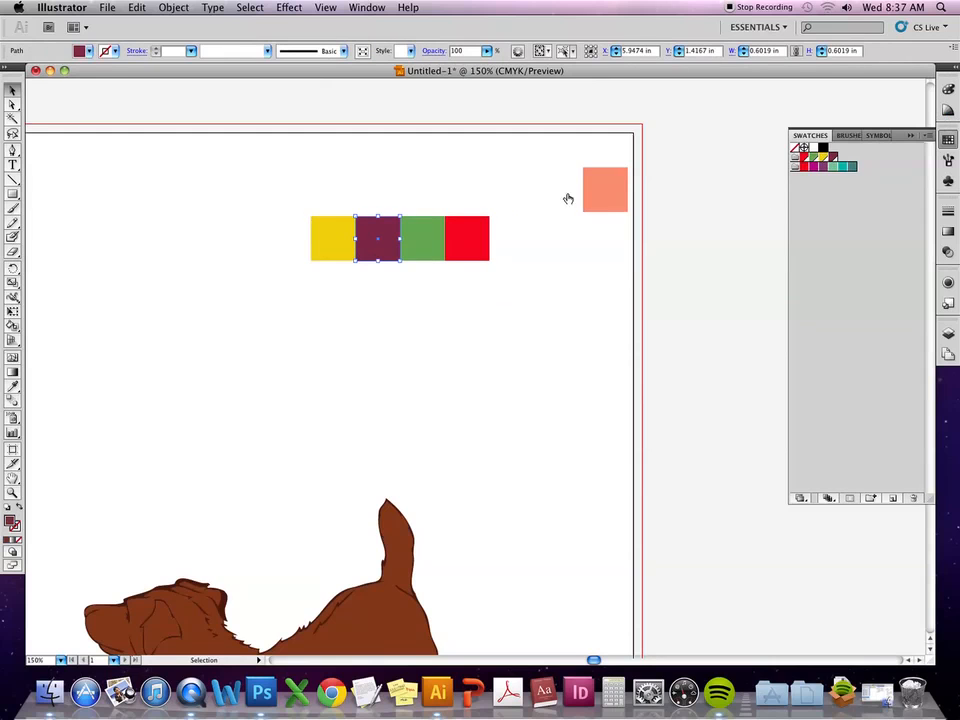
{"action": "left_click", "coordinate": [422, 252]}
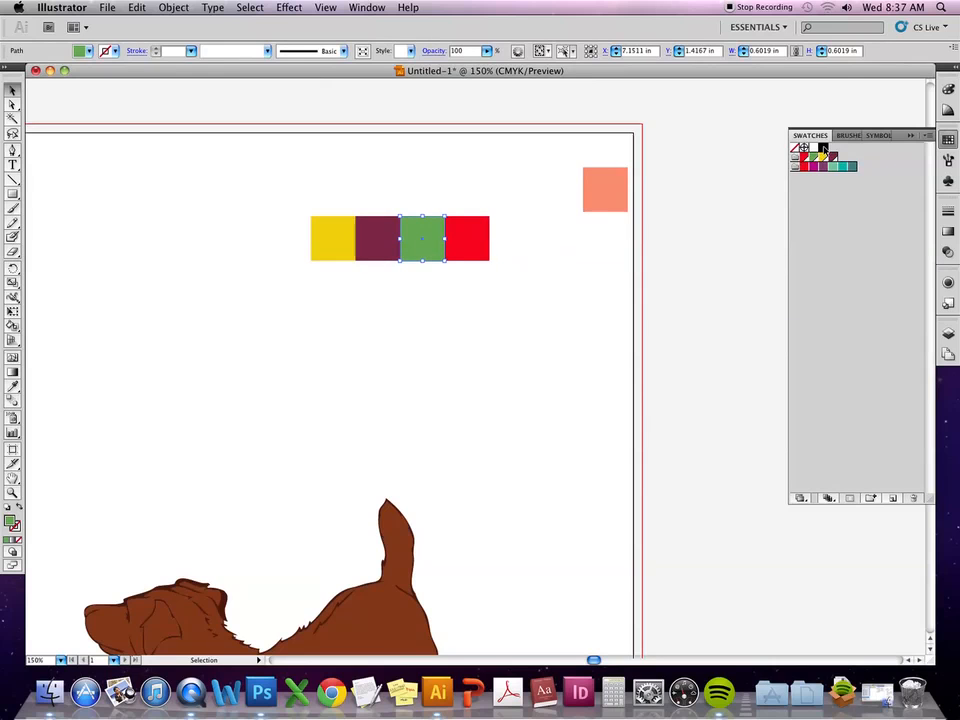
{"action": "left_click", "coordinate": [487, 247]}
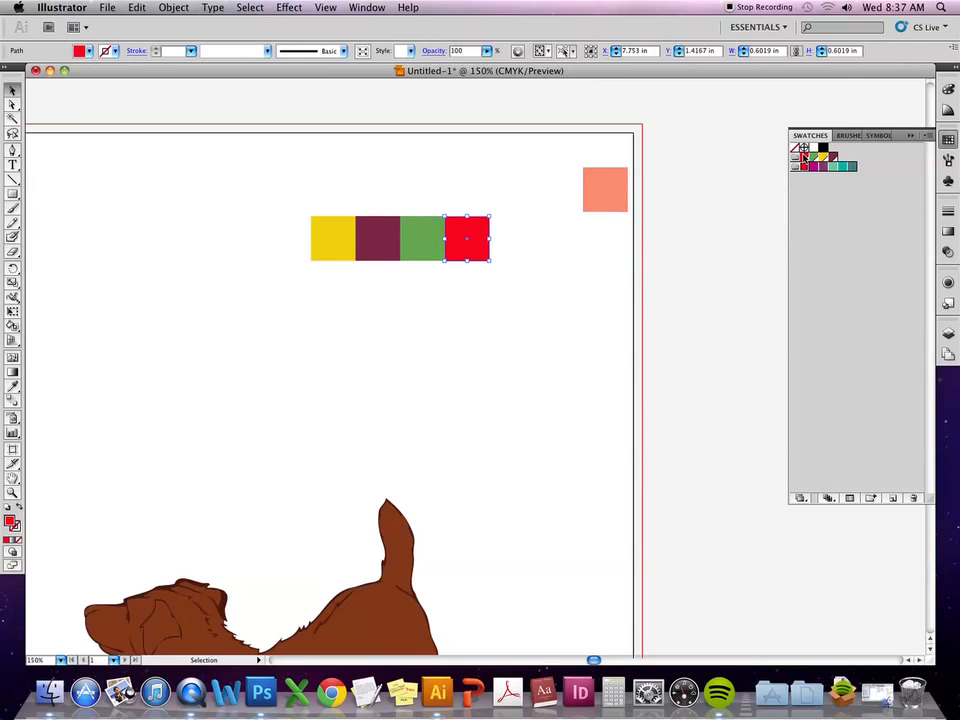
Duplicate the row of four squares directly below the original and deselect it.
{"action": "left_click_drag", "start_coordinate": [538, 251], "coordinate": [306, 271]}
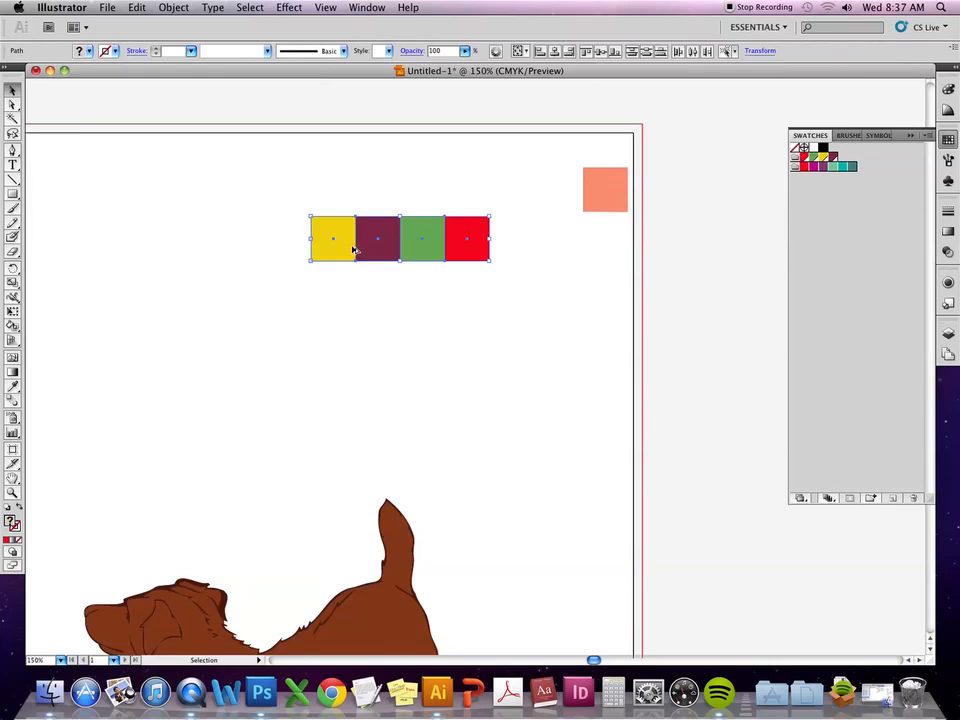
{"action": "left_click_drag", "start_coordinate": [349, 231], "coordinate": [346, 276]}
{"action": "left_click", "coordinate": [564, 278]}
Set the tint of the yellow and maroon squares in the second row to 75%.
{"action": "left_click", "coordinate": [336, 281]}
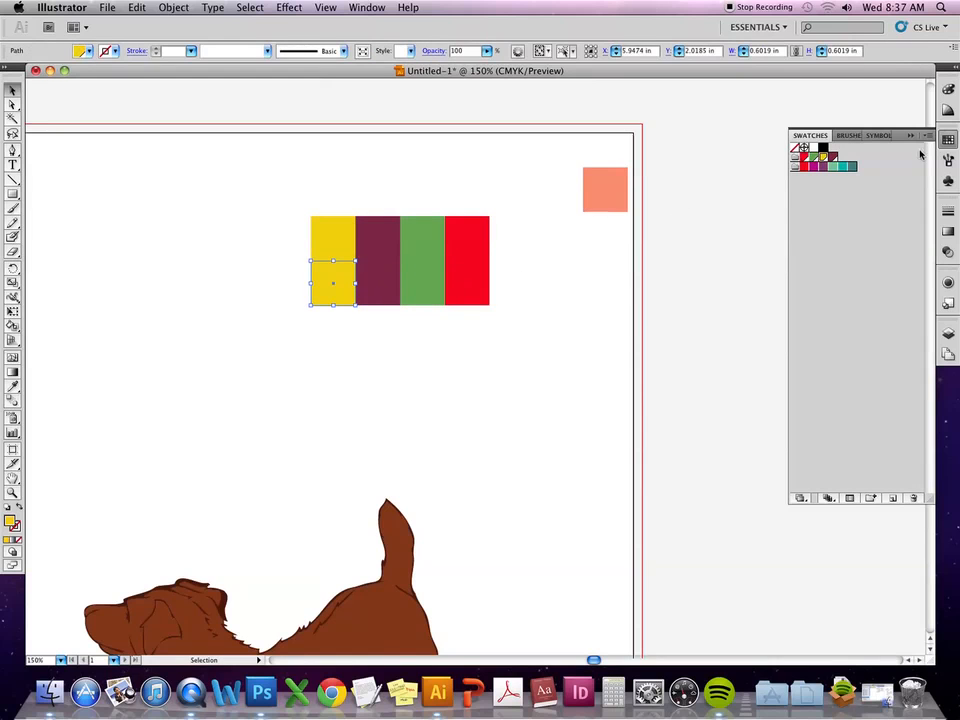
{"action": "left_click", "coordinate": [949, 88]}
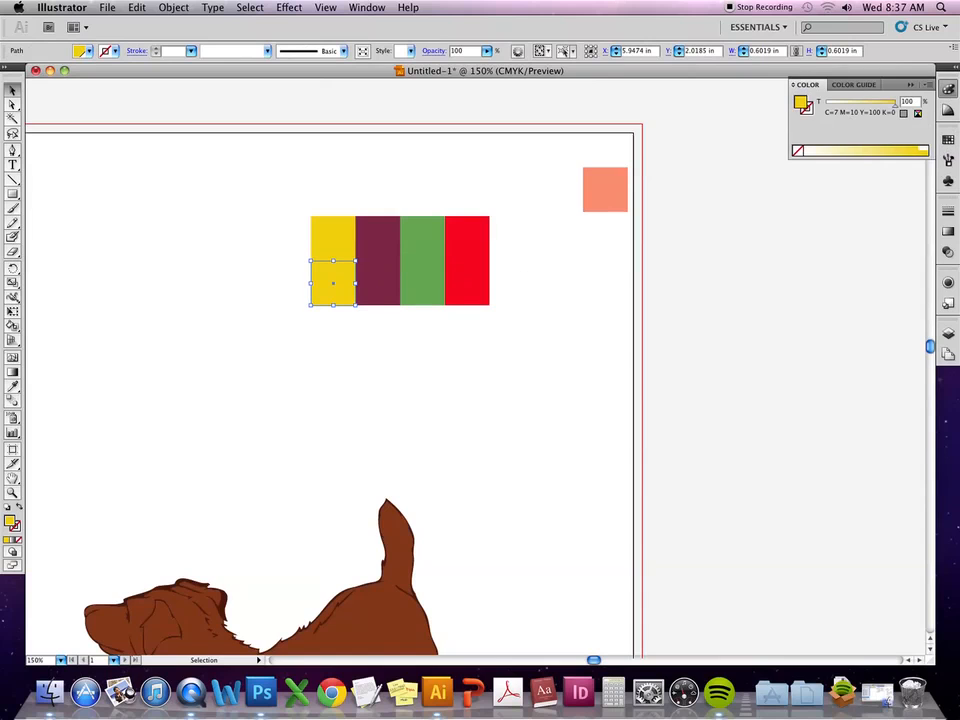
{"action": "double_click", "coordinate": [907, 101]}
{"action": "type", "text": "75"}
{"action": "key", "text": "Return"}
{"action": "left_click", "coordinate": [393, 298]}
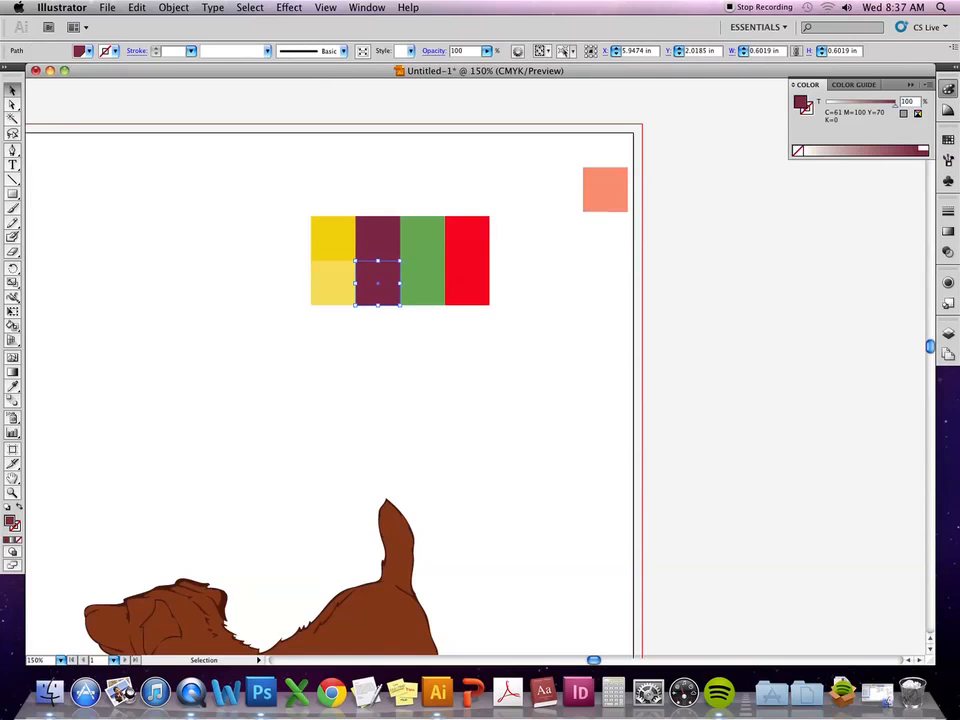
{"action": "double_click", "coordinate": [907, 101]}
{"action": "type", "text": "75"}
{"action": "key", "text": "Return"}
Set the tint of the green and red squares in the second row to 75%.
{"action": "left_click", "coordinate": [432, 294]}
{"action": "double_click", "coordinate": [907, 101]}
{"action": "type", "text": "75"}
{"action": "key", "text": "Return"}
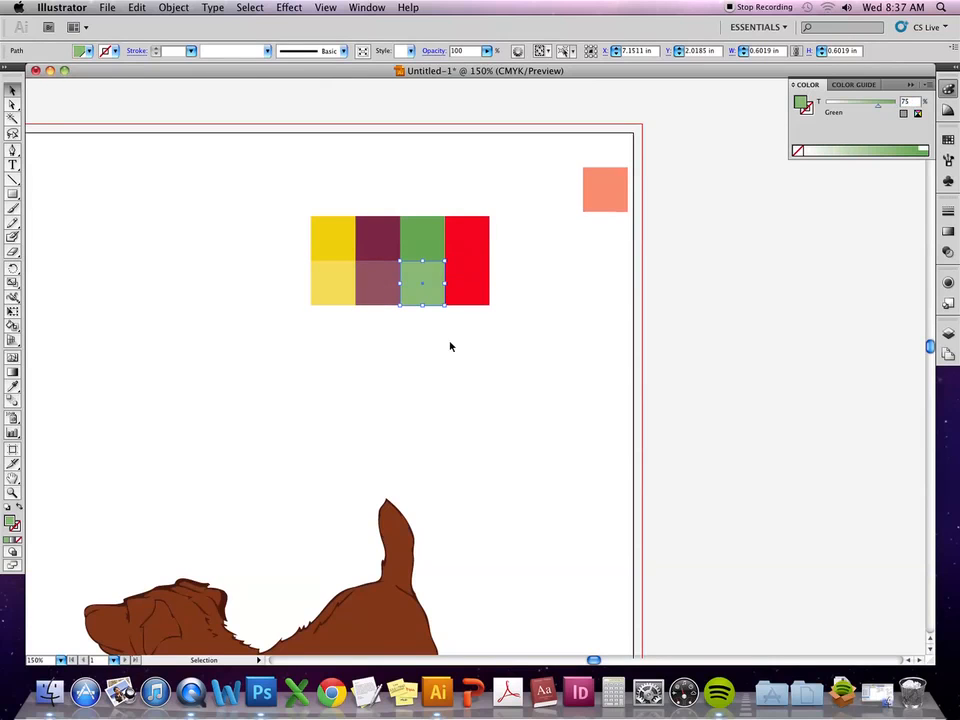
{"action": "left_click", "coordinate": [478, 288]}
{"action": "double_click", "coordinate": [908, 101]}
{"action": "type", "text": "75"}
{"action": "key", "text": "Return"}
Duplicate the second row of squares directly below as a third row and set its tint to 50%.
{"action": "left_click_drag", "start_coordinate": [544, 330], "coordinate": [343, 336]}
{"action": "double_click", "coordinate": [906, 101]}
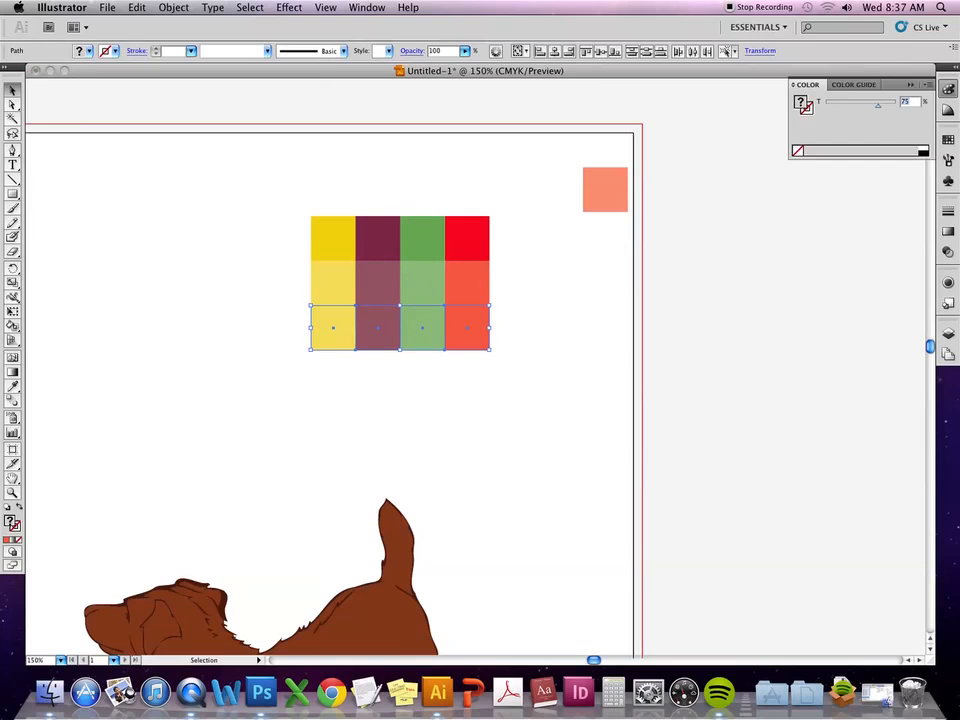
{"action": "type", "text": "50"}
{"action": "key", "text": "Return"}
Duplicate the third row of squares directly below, set the new row's tint to 25%, and deselect it.
{"action": "left_click_drag", "start_coordinate": [471, 332], "coordinate": [472, 382]}
{"action": "double_click", "coordinate": [907, 102]}
{"action": "type", "text": "25"}
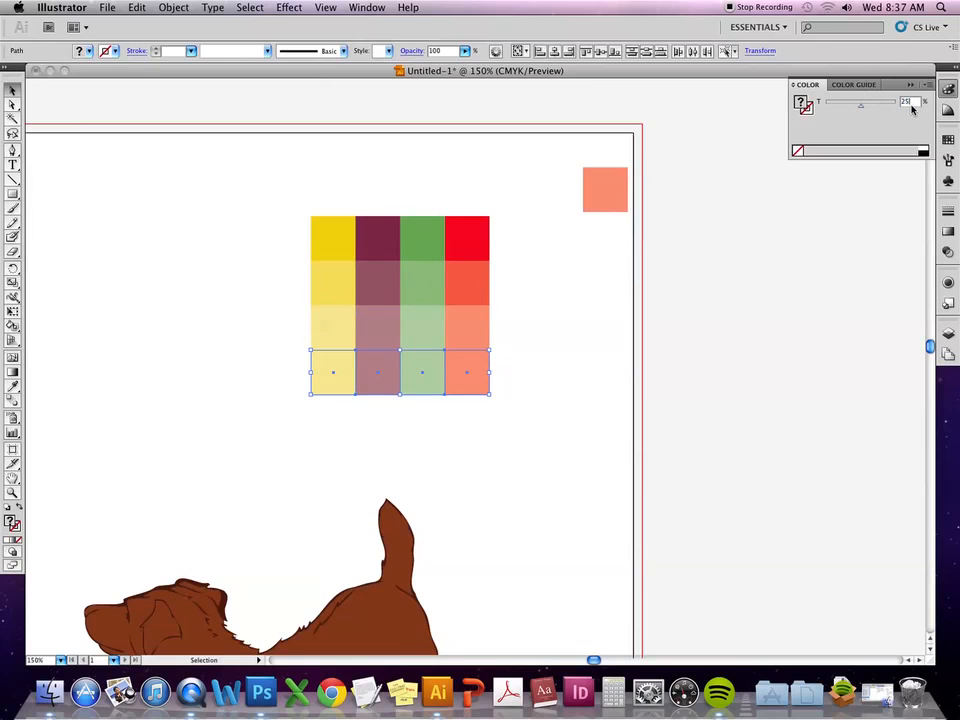
{"action": "key", "text": "Return"}
{"action": "left_click", "coordinate": [598, 318]}
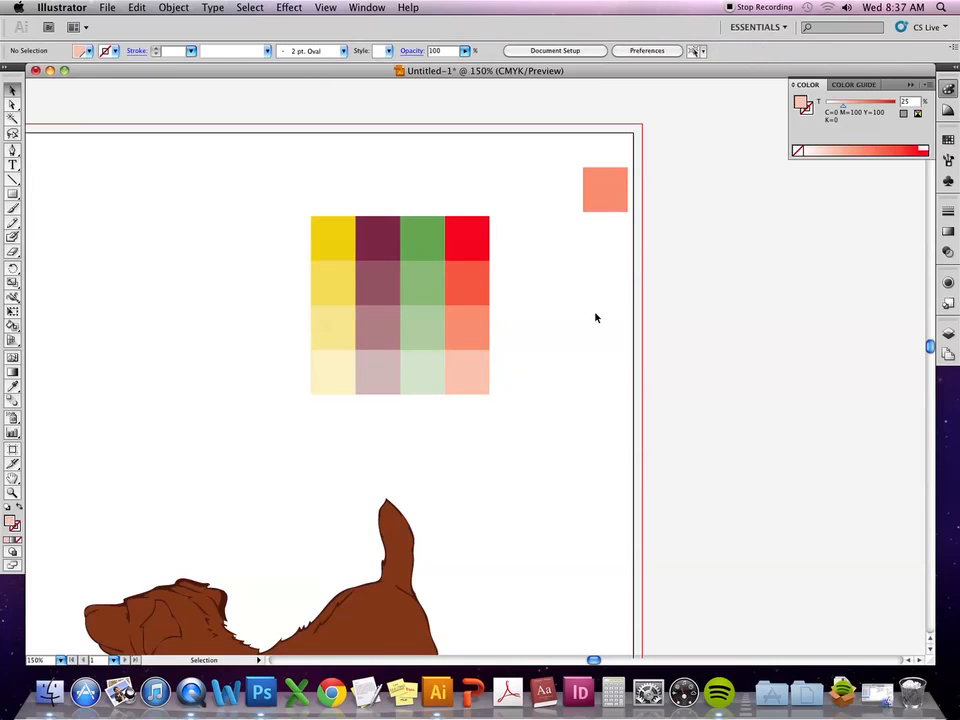
Isolate the dog's nested group, fill the body shape with the global maroon swatch, and deselect it.
{"action": "scroll", "coordinate": [520, 495], "scroll_direction": "down", "scroll_amount": 8}
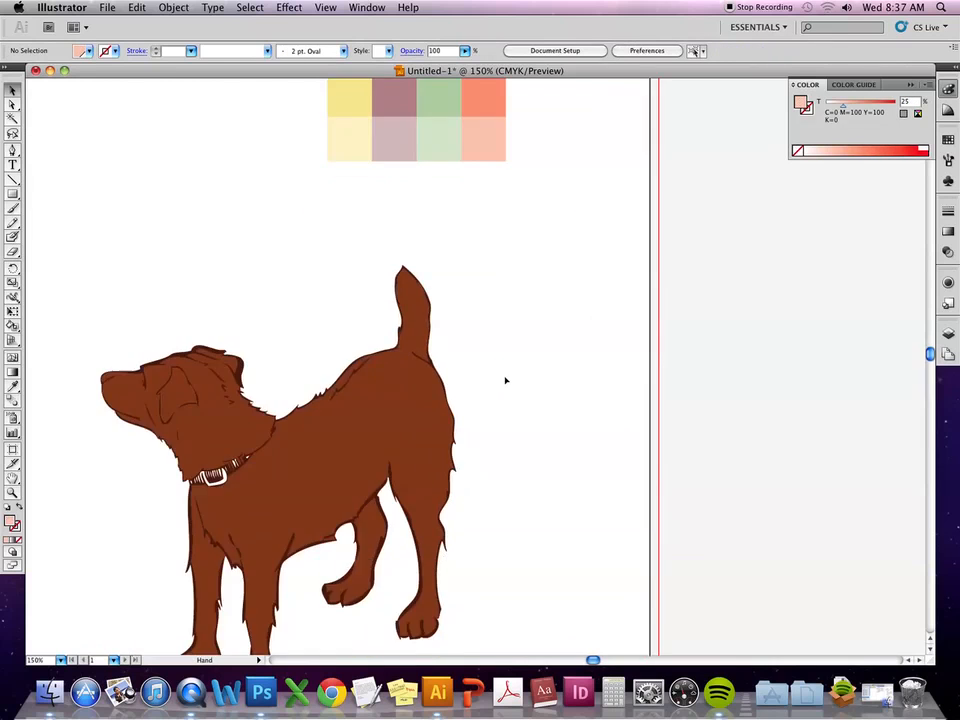
{"action": "left_click", "coordinate": [347, 452]}
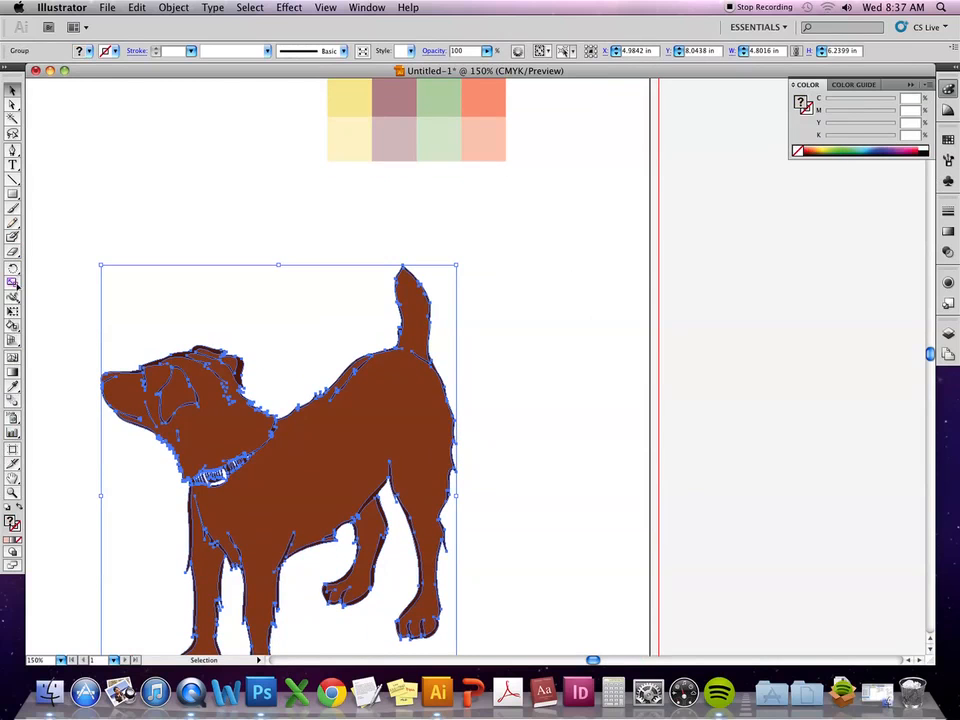
{"action": "left_click", "coordinate": [280, 487]}
{"action": "double_click", "coordinate": [283, 486]}
{"action": "left_click", "coordinate": [292, 484]}
{"action": "double_click", "coordinate": [298, 483]}
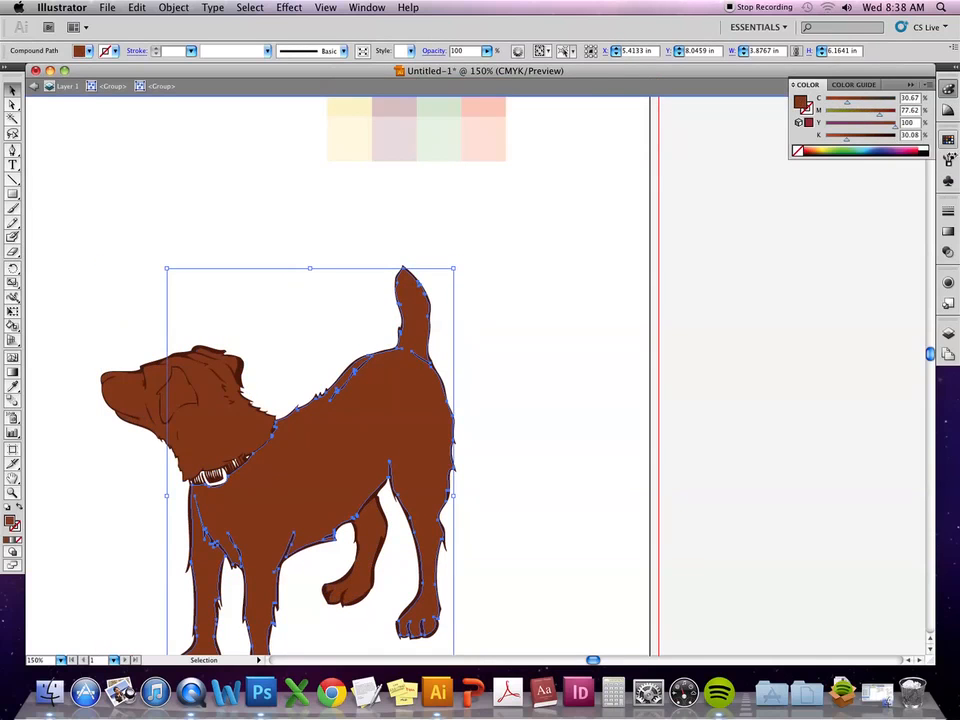
{"action": "left_click", "coordinate": [946, 139]}
{"action": "left_click", "coordinate": [833, 157]}
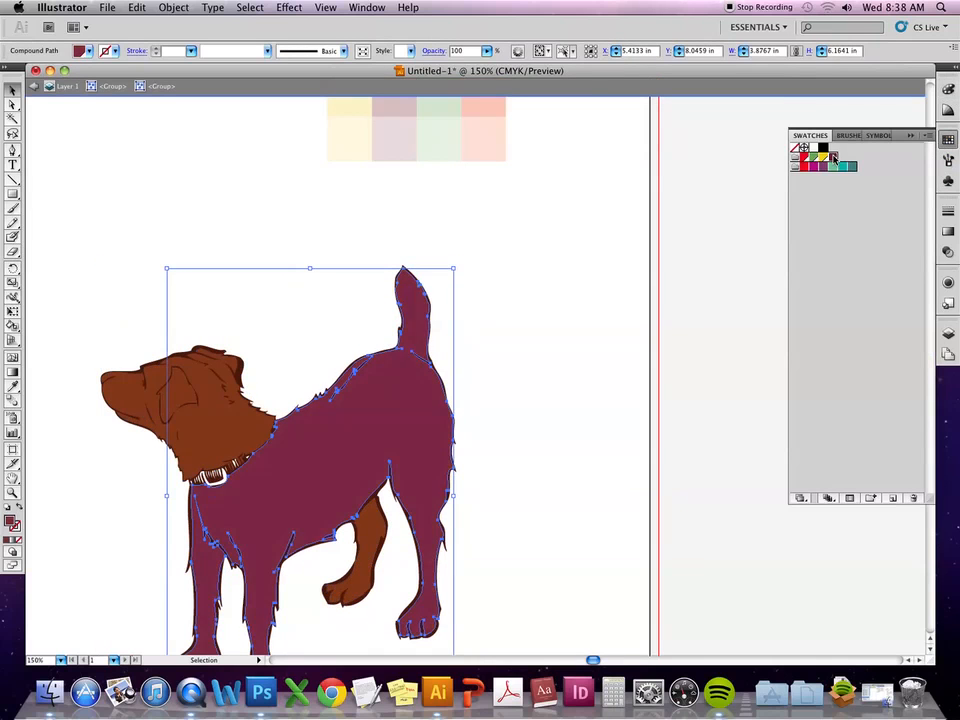
{"action": "left_click", "coordinate": [910, 135]}
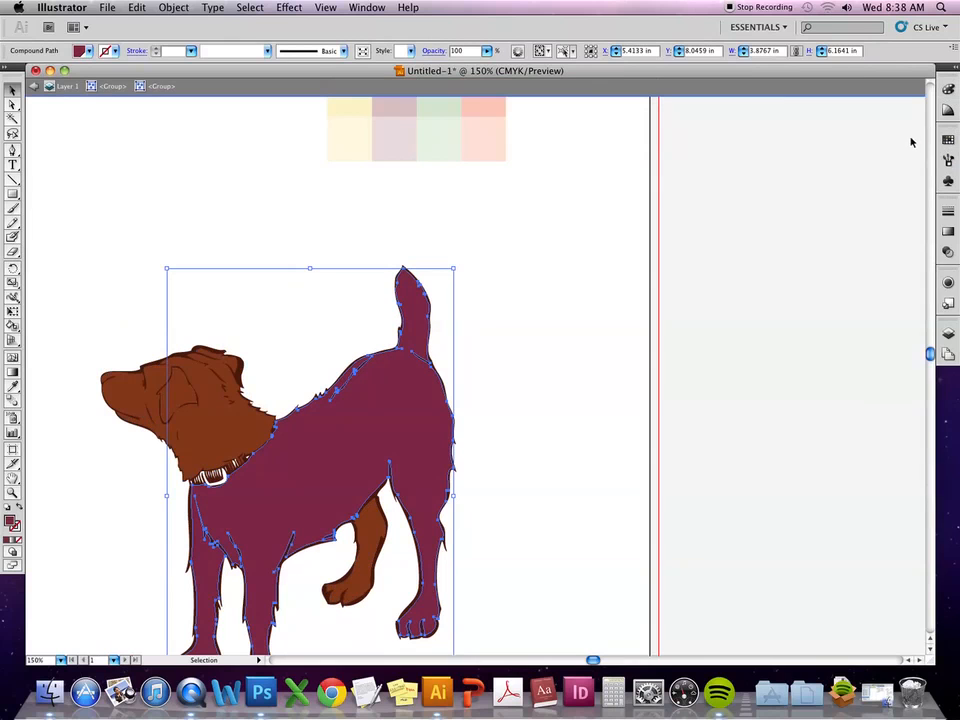
{"action": "left_click", "coordinate": [523, 398]}
{"action": "left_click", "coordinate": [510, 298]}
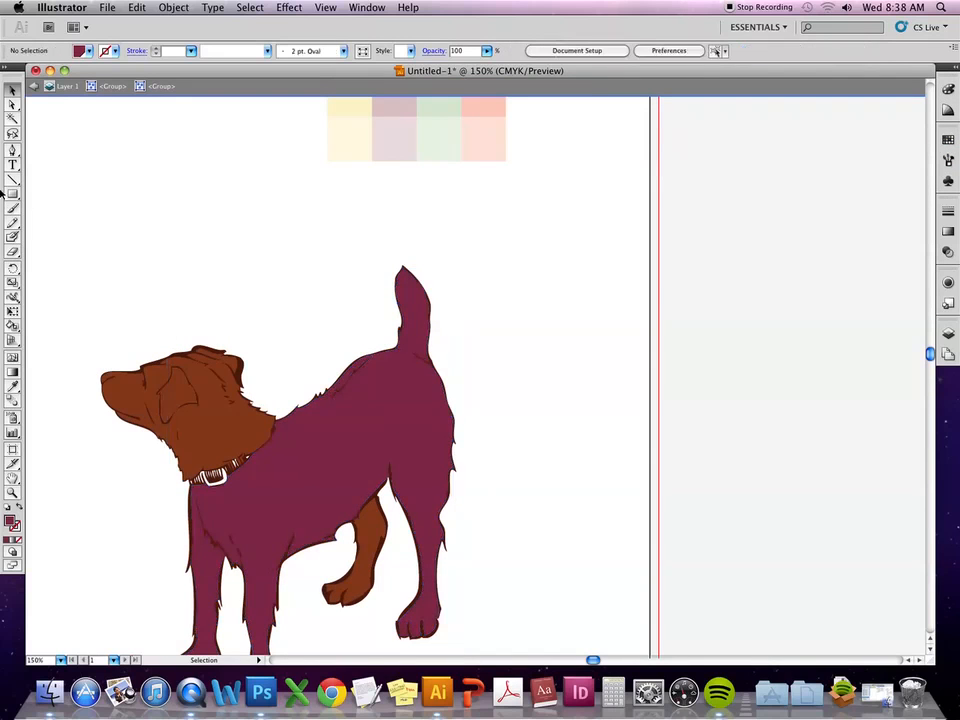
Ready the Blob Brush with the body's global maroon at a 75% tint and nothing selected.
{"action": "left_click", "coordinate": [376, 427]}
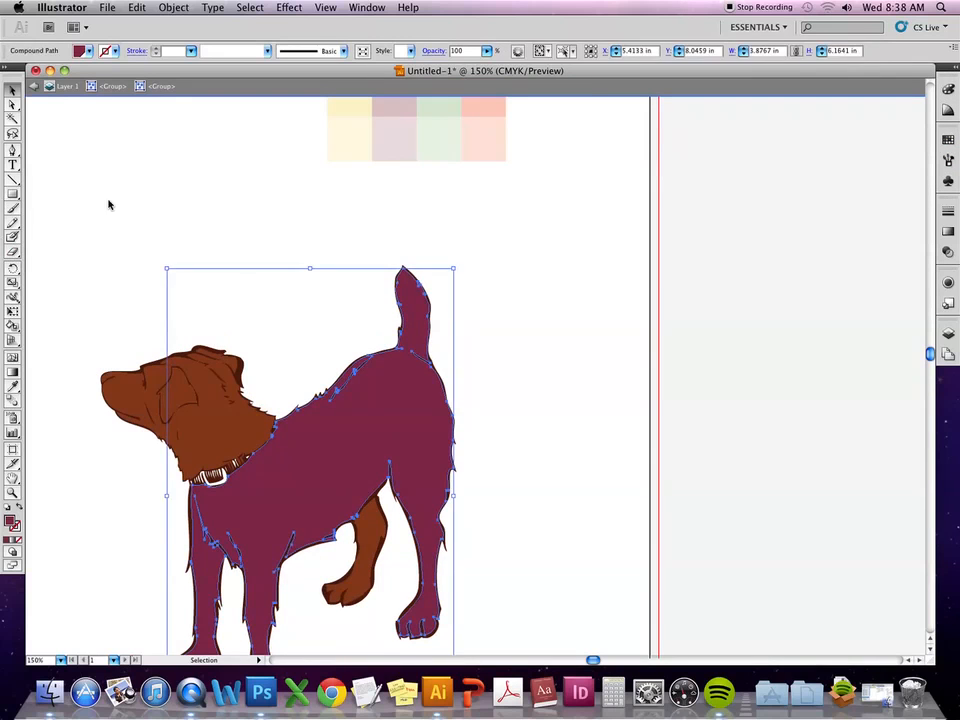
{"action": "left_click", "coordinate": [13, 235]}
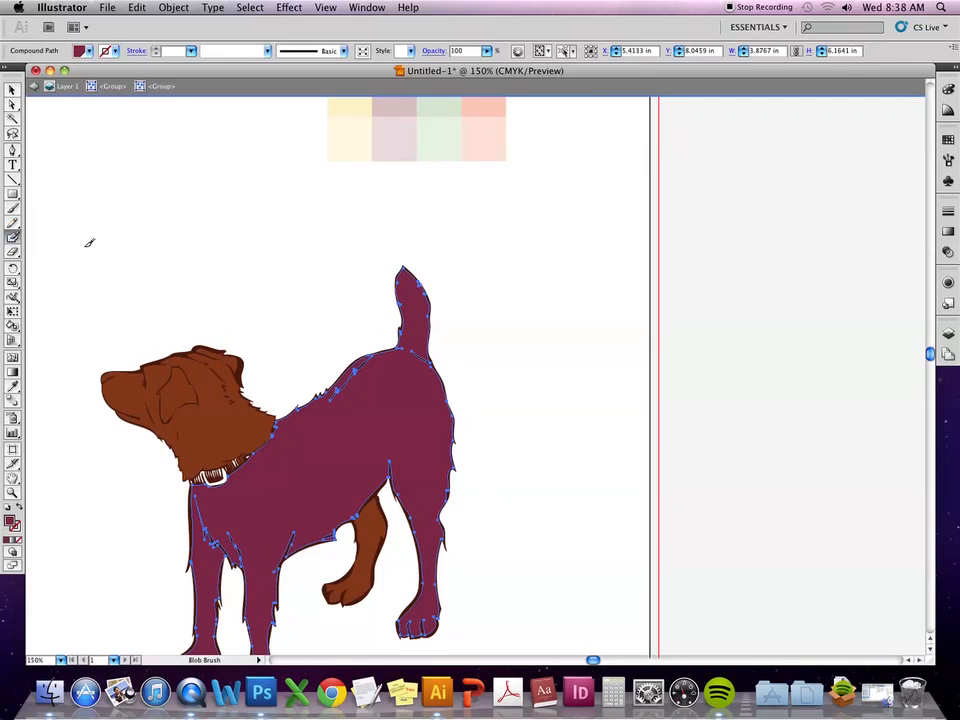
{"action": "key", "text": "super+shift+a"}
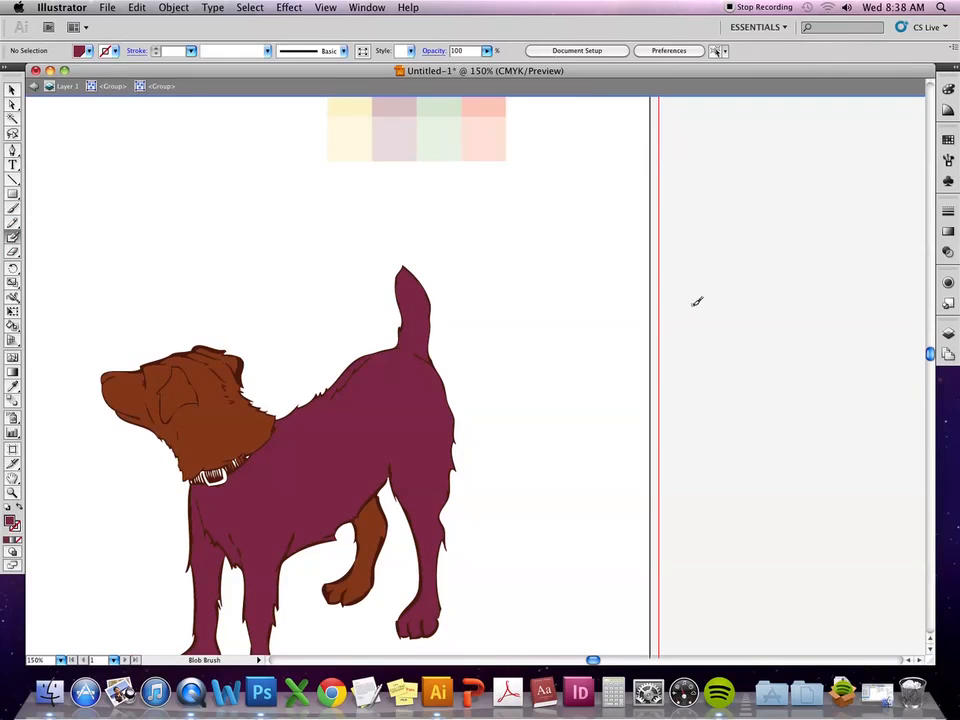
{"action": "left_click", "coordinate": [948, 140]}
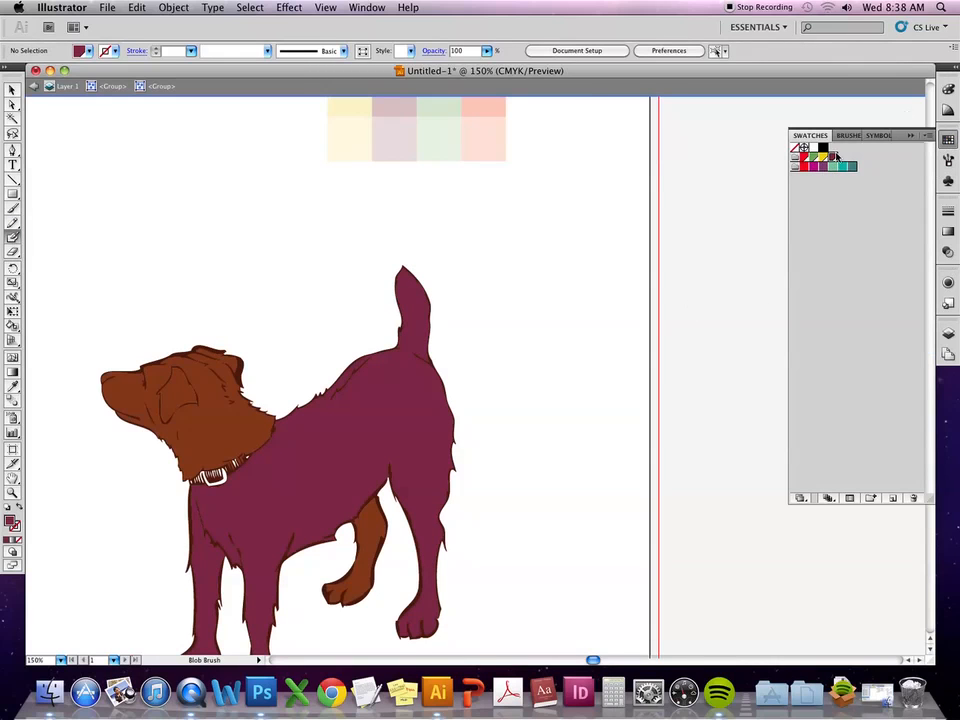
{"action": "left_click", "coordinate": [948, 88]}
{"action": "left_click_drag", "start_coordinate": [886, 110], "coordinate": [873, 108]}
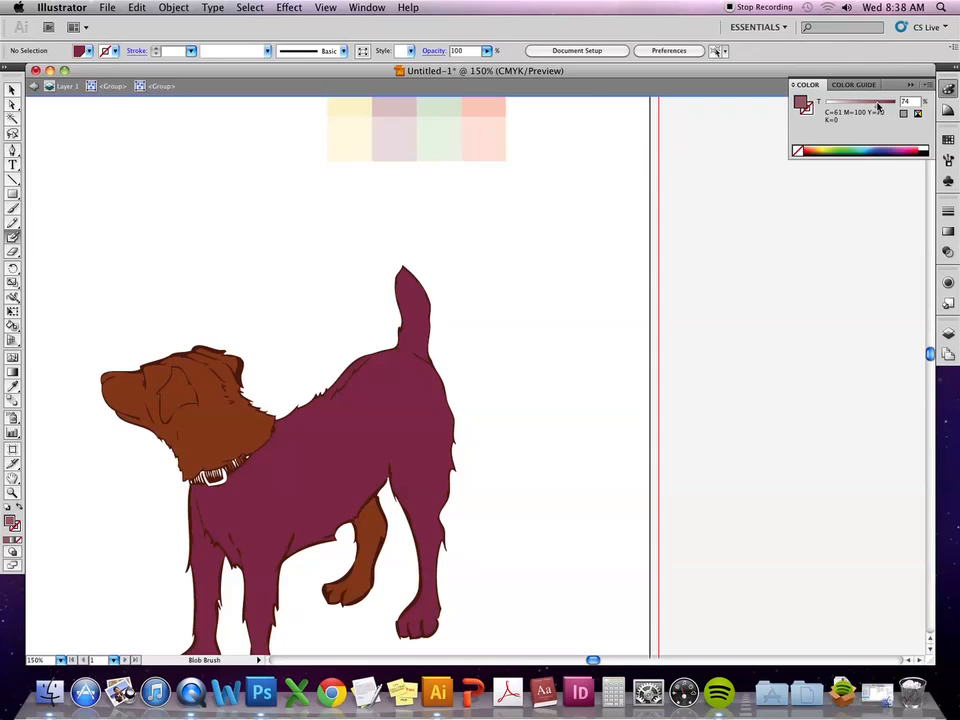
Paint a highlight stroke spanning about 1.26 by 0.93 in along the dog's upper back from the neck, and deselect it.
{"action": "key", "text": "super+equal"}
{"action": "key", "text": "super+equal"}
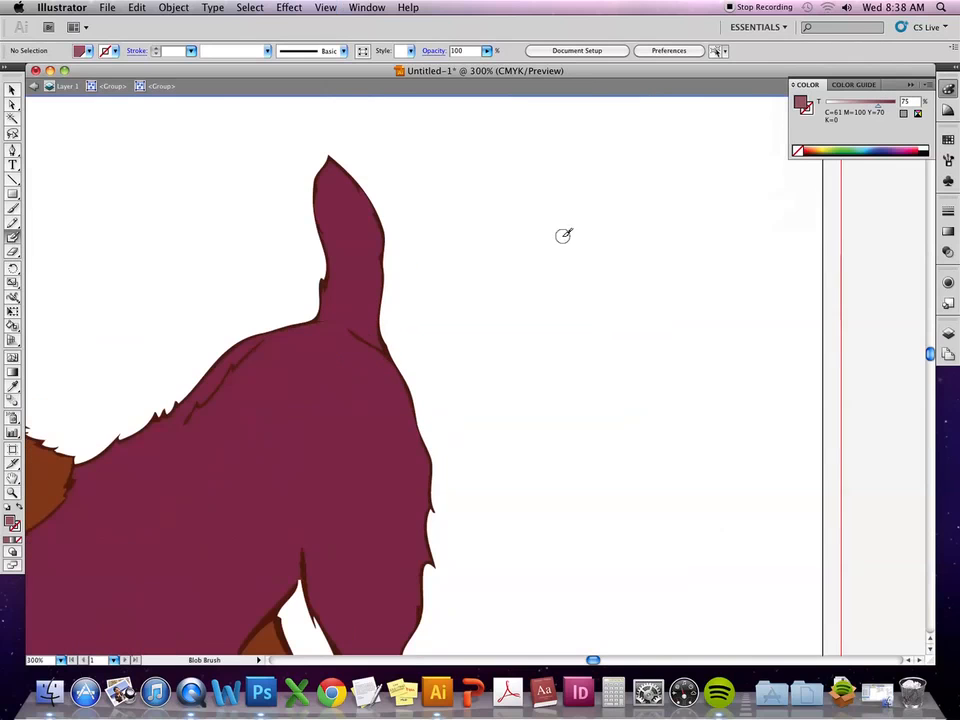
{"action": "scroll", "coordinate": [141, 420], "scroll_direction": "left", "scroll_amount": 2}
{"action": "mouse_move", "coordinate": [112, 472]}
{"action": "left_mouse_down"}
{"action": "mouse_move", "coordinate": [225, 408]}
{"action": "mouse_move", "coordinate": [277, 352]}
{"action": "left_mouse_up"}
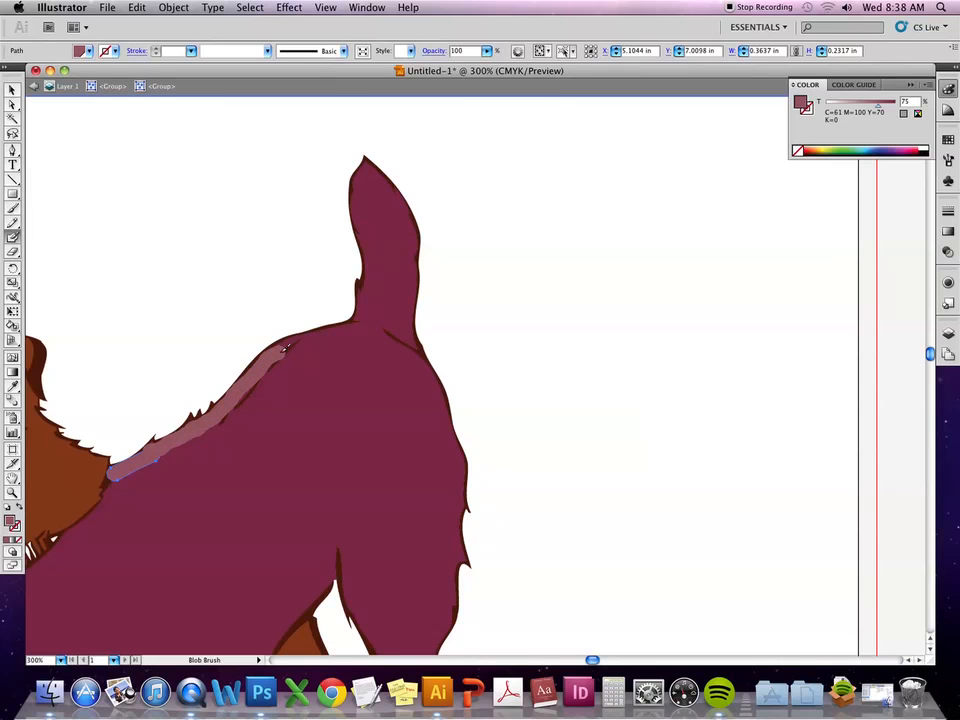
{"action": "left_click_drag", "start_coordinate": [178, 542], "coordinate": [364, 504]}
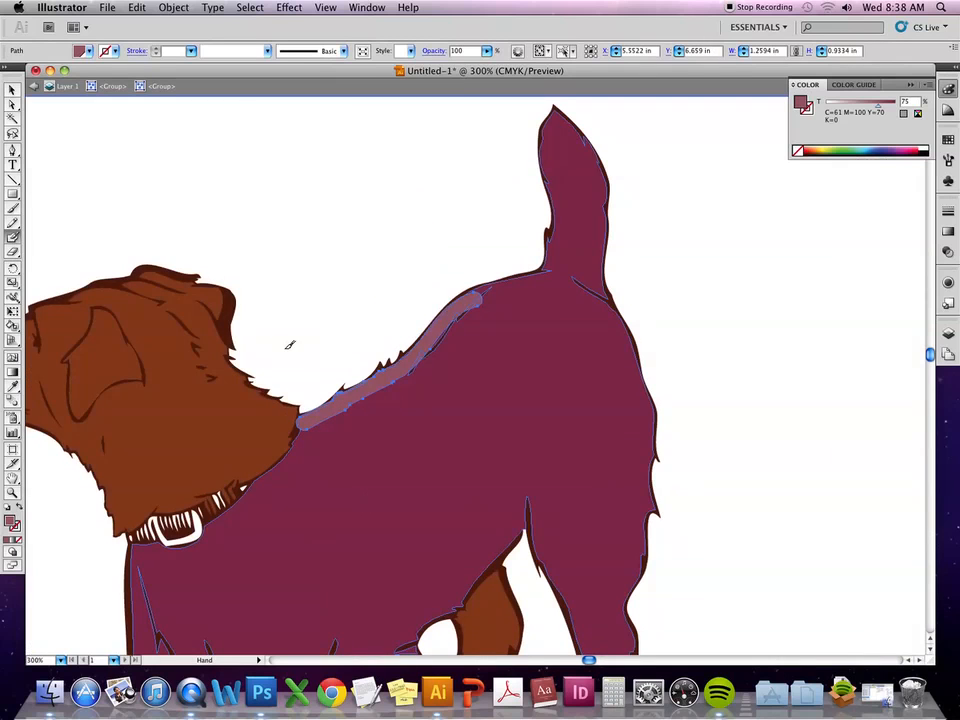
{"action": "key", "text": "super"}
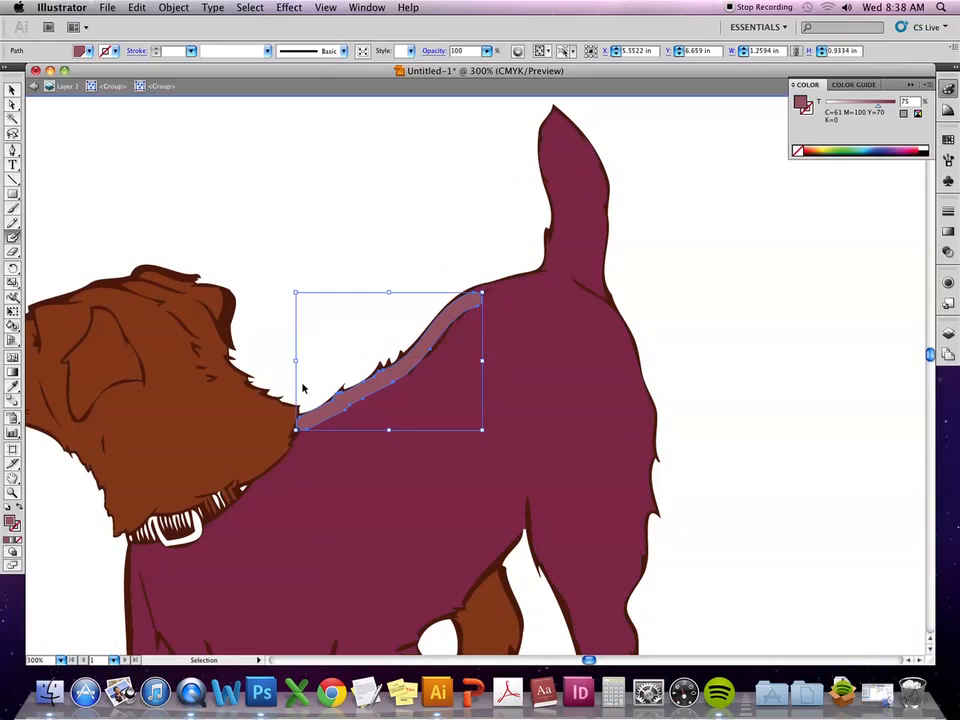
{"action": "left_click", "coordinate": [280, 360], "text": "super"}
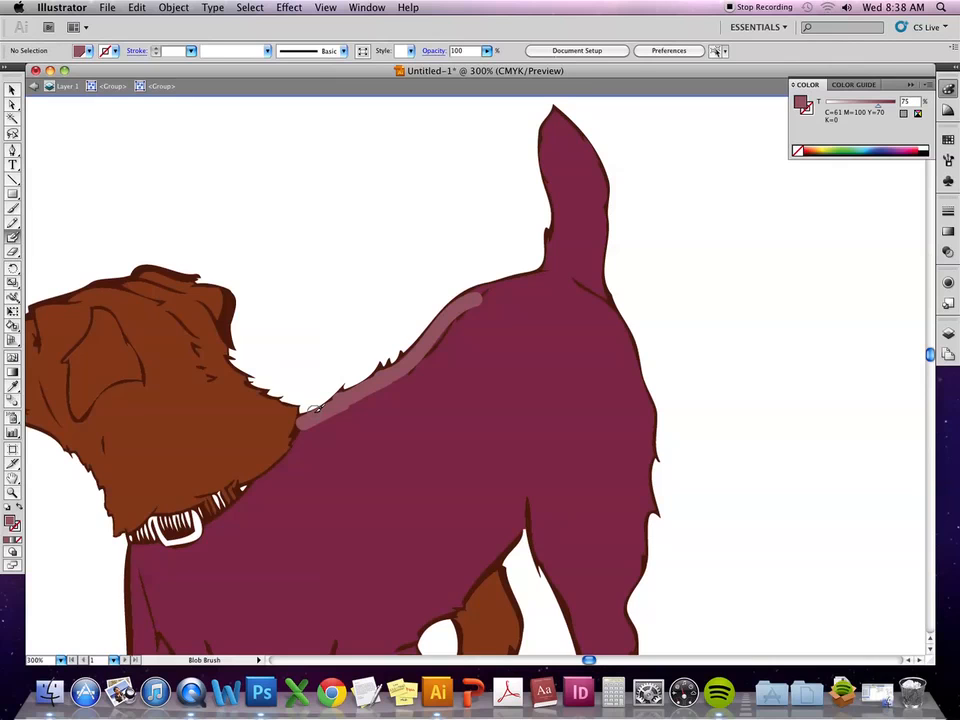
Exit the dog group's isolation mode and return to the tinted squares above the dog.
{"action": "left_click", "coordinate": [13, 90]}
{"action": "double_click", "coordinate": [412, 237]}
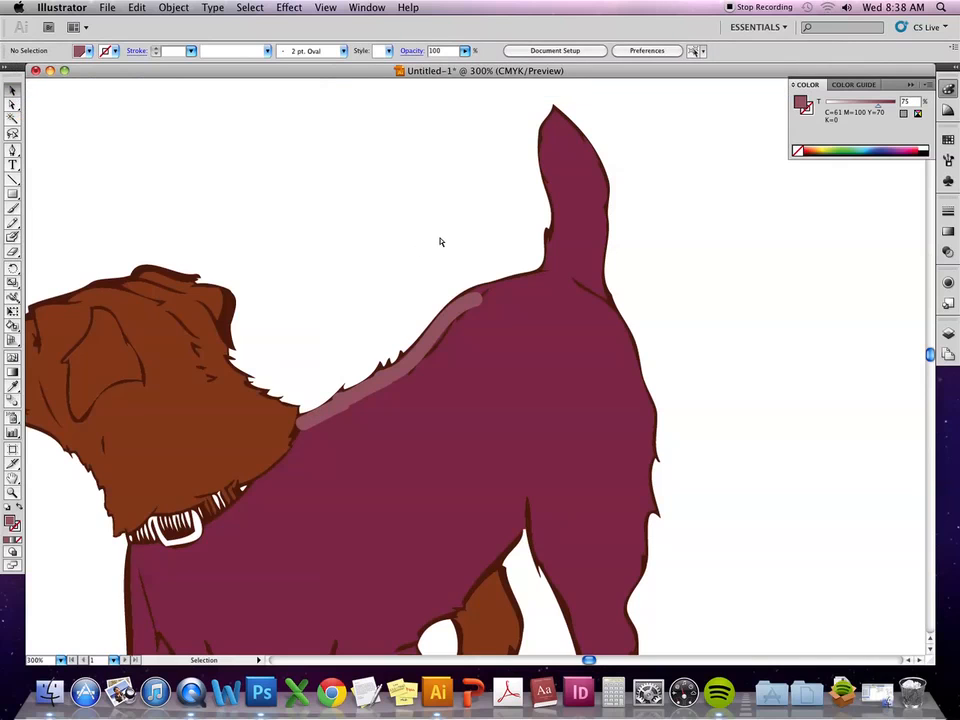
{"action": "key", "text": "super+minus"}
{"action": "key", "text": "super+minus"}
{"action": "key", "text": "super+minus"}
{"action": "left_click_drag", "start_coordinate": [655, 185], "coordinate": [606, 414]}
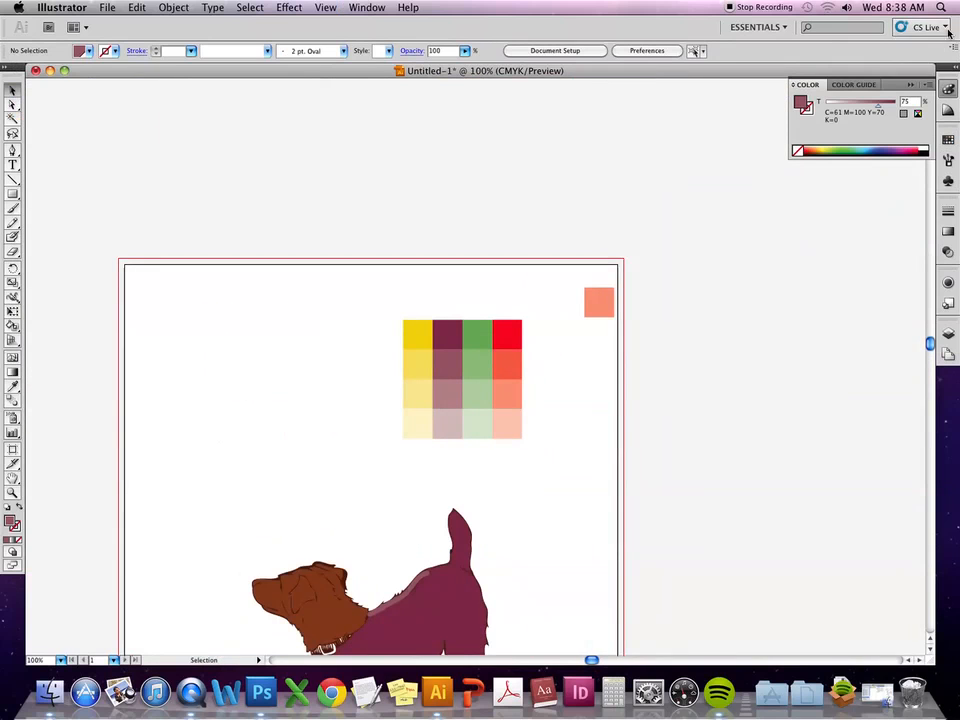
View the maroon's shades and tints in the Color Guide, and darken the grid's full red square in CMYK mode with black at 31%.
{"action": "left_click", "coordinate": [948, 88]}
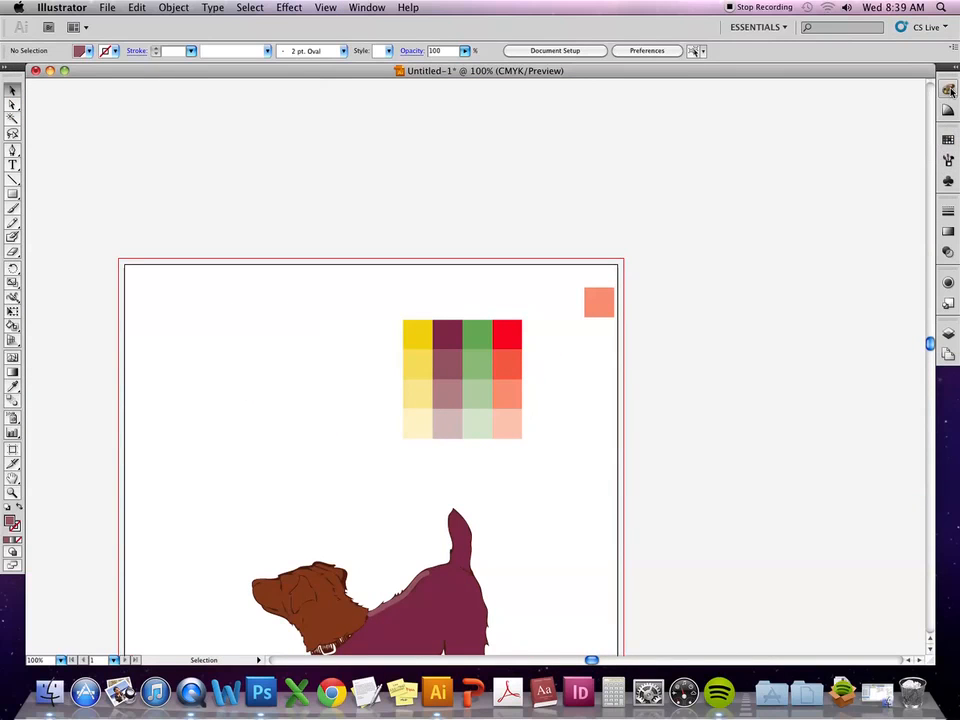
{"action": "left_click", "coordinate": [948, 110]}
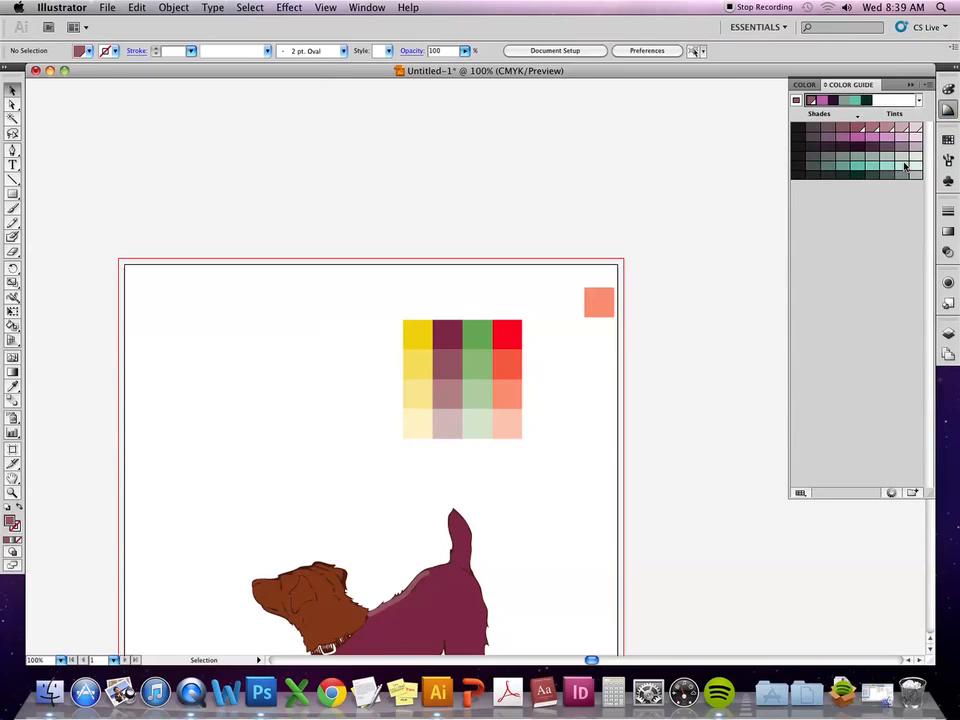
{"action": "left_click", "coordinate": [514, 334]}
{"action": "left_click", "coordinate": [949, 90]}
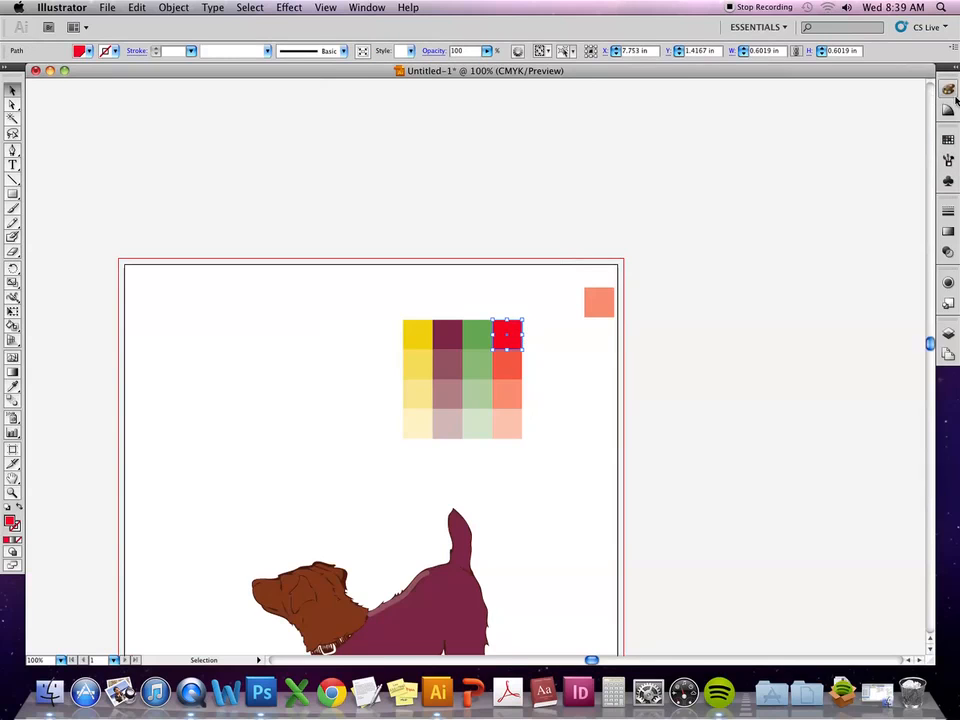
{"action": "left_click", "coordinate": [949, 91]}
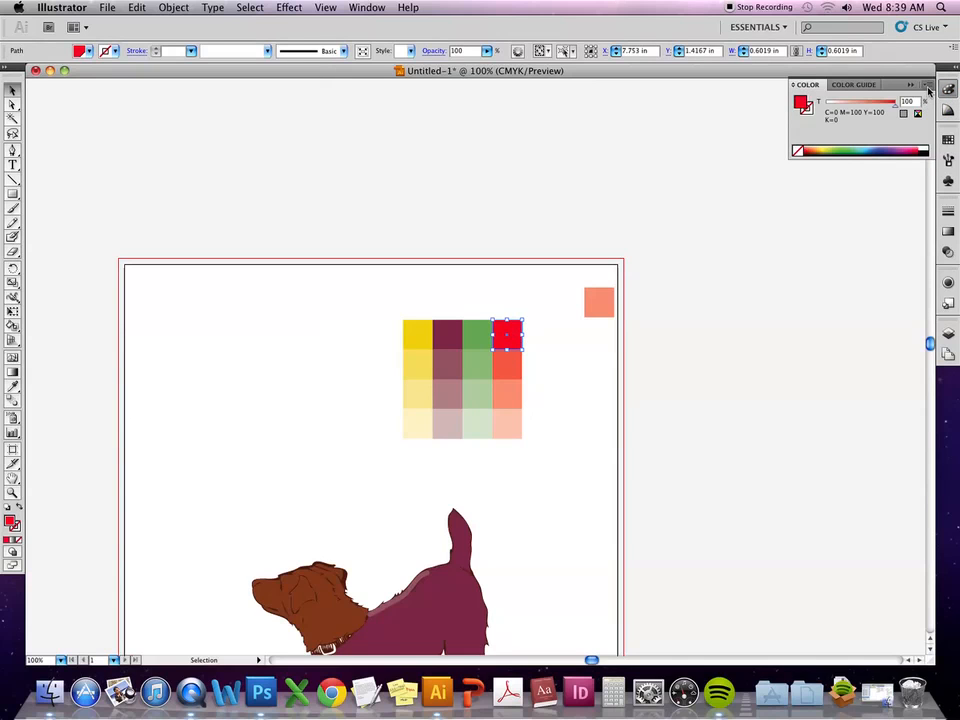
{"action": "left_click", "coordinate": [928, 89]}
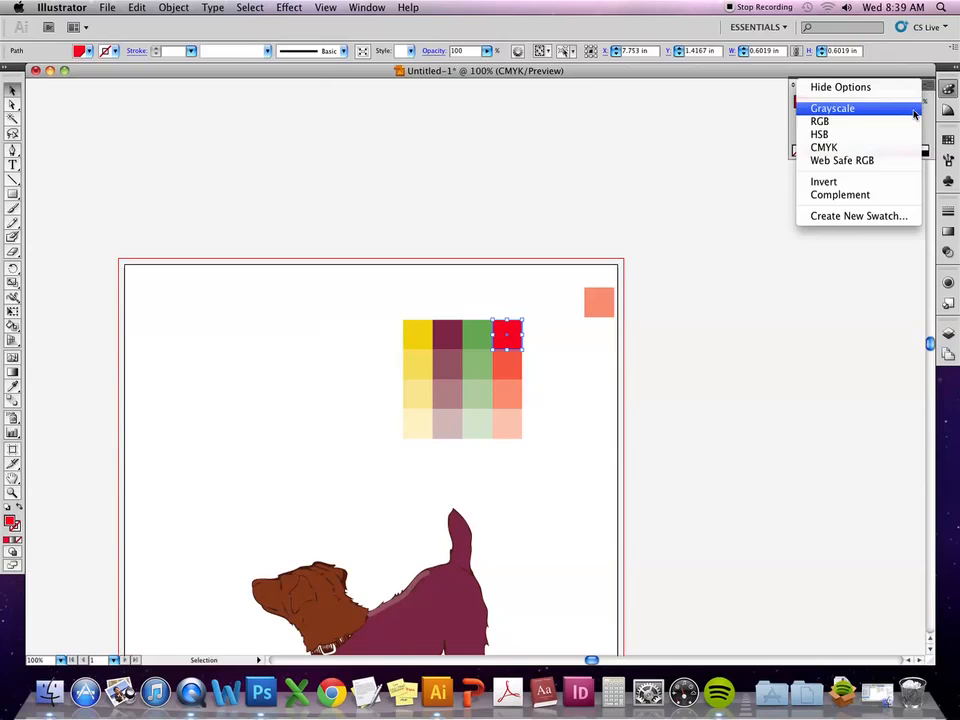
{"action": "left_click", "coordinate": [919, 147]}
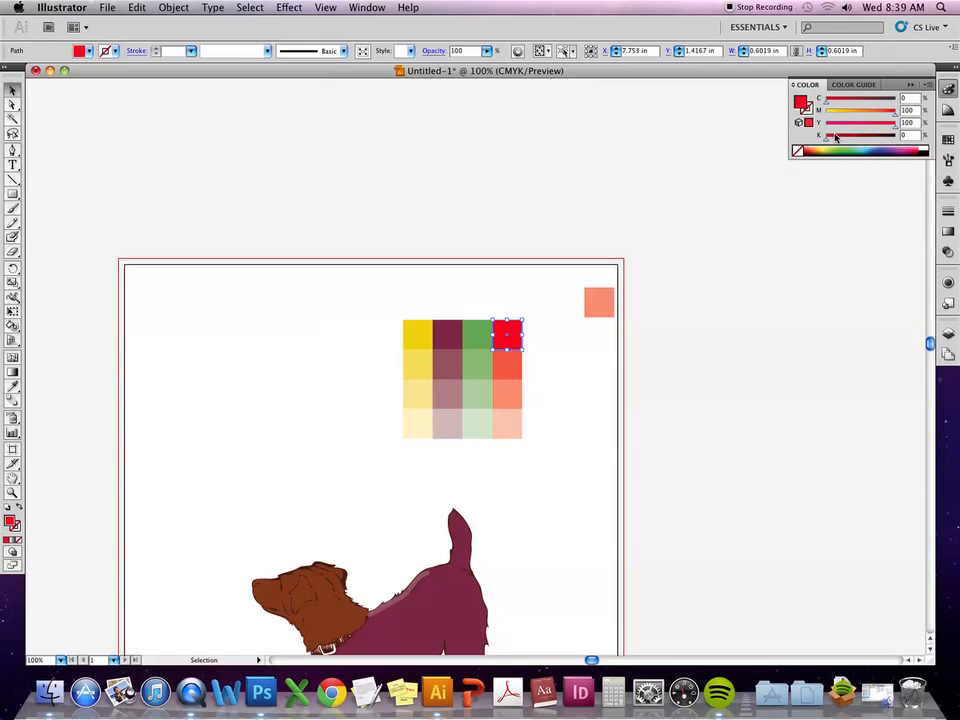
{"action": "left_click_drag", "start_coordinate": [826, 137], "coordinate": [848, 137]}
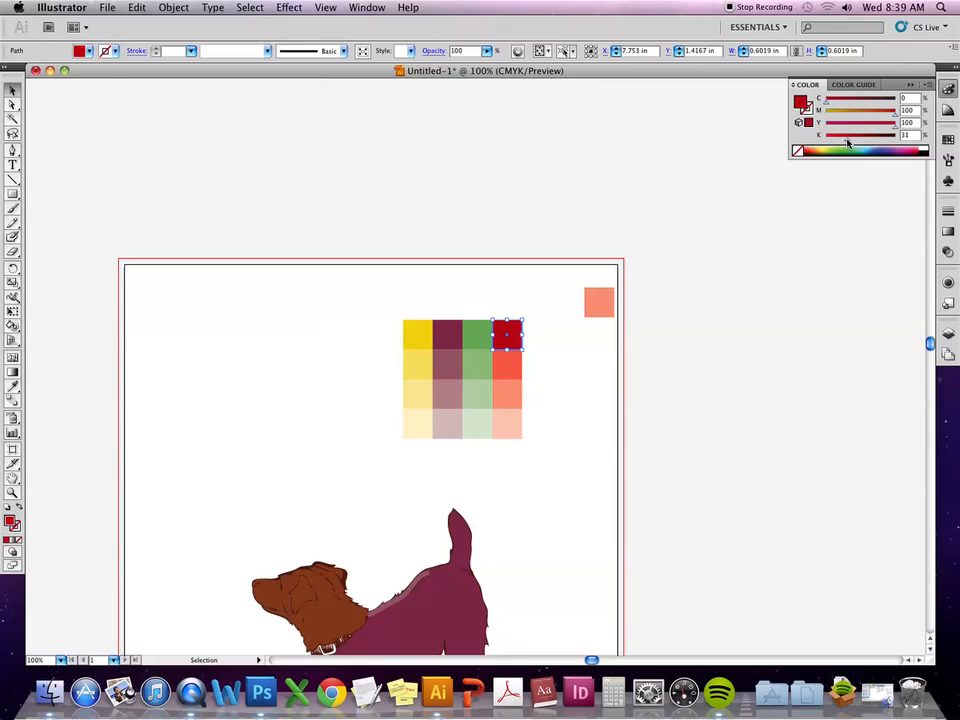
Switch the red square's colour to HSB, set saturation to 100% and brightness to 40%, and deselect it.
{"action": "left_click", "coordinate": [923, 84]}
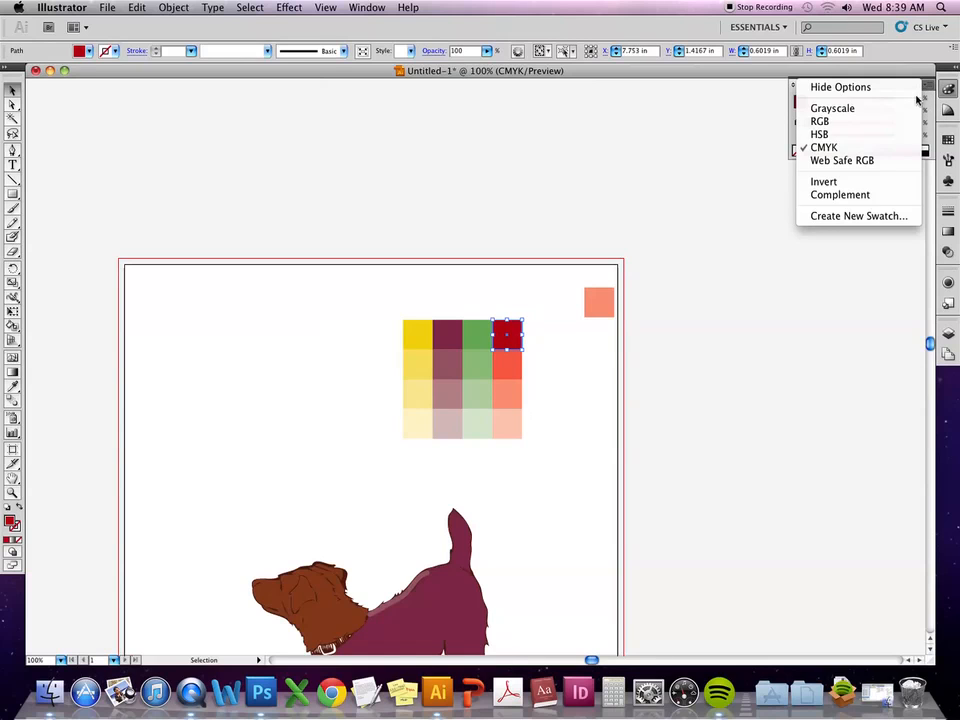
{"action": "left_click", "coordinate": [879, 136]}
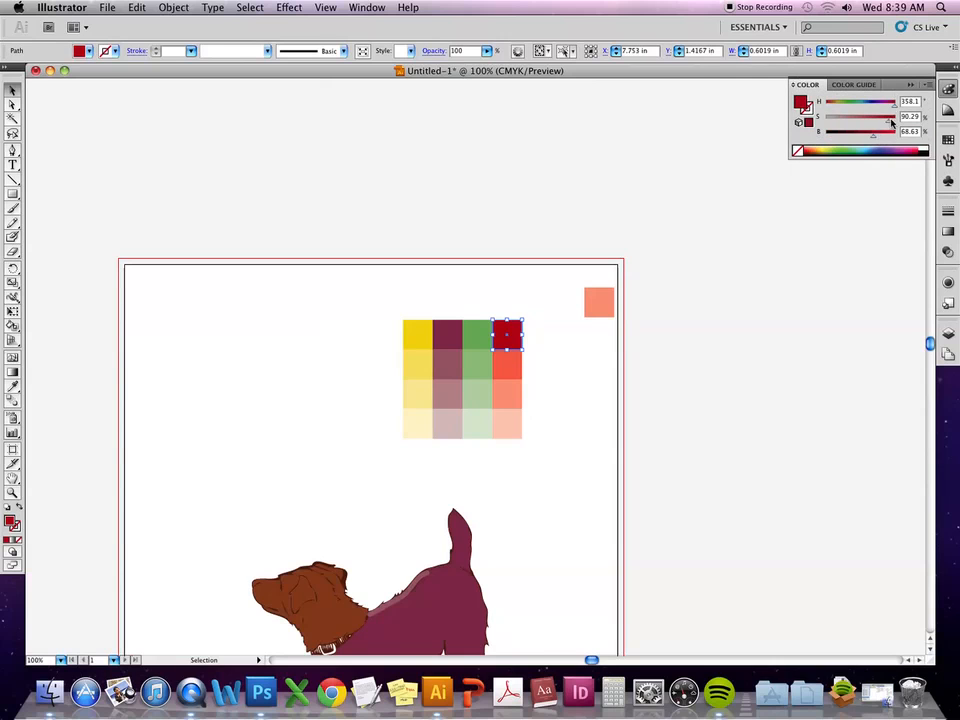
{"action": "left_click_drag", "start_coordinate": [889, 124], "coordinate": [850, 128]}
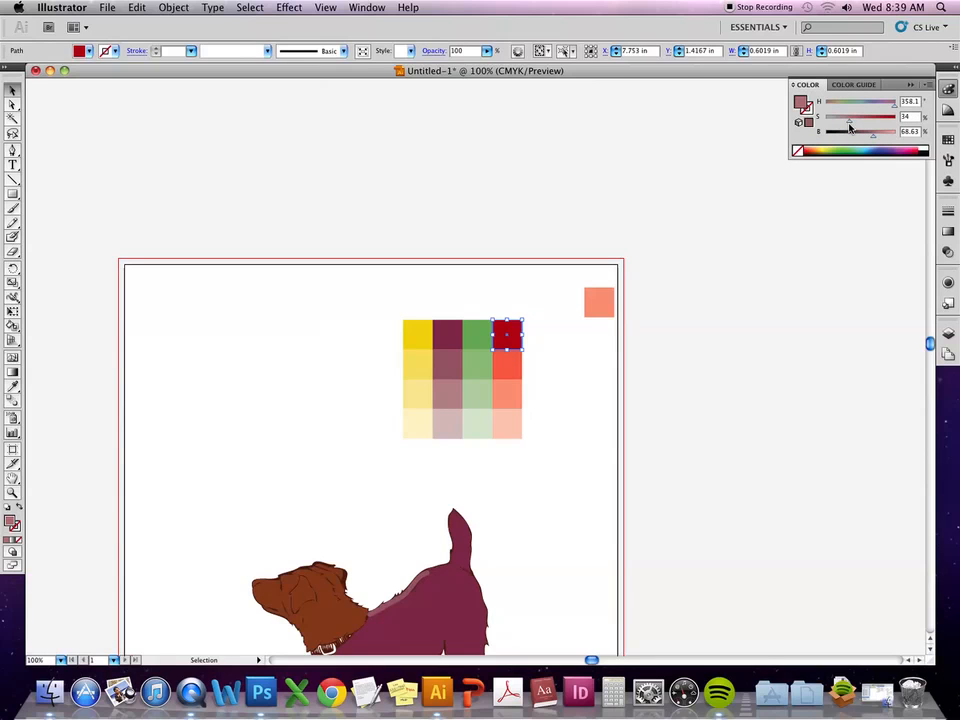
{"action": "mouse_move", "coordinate": [850, 127]}
{"action": "left_mouse_down"}
{"action": "mouse_move", "coordinate": [915, 130]}
{"action": "mouse_move", "coordinate": [852, 140]}
{"action": "left_mouse_up"}
{"action": "left_click", "coordinate": [563, 389]}
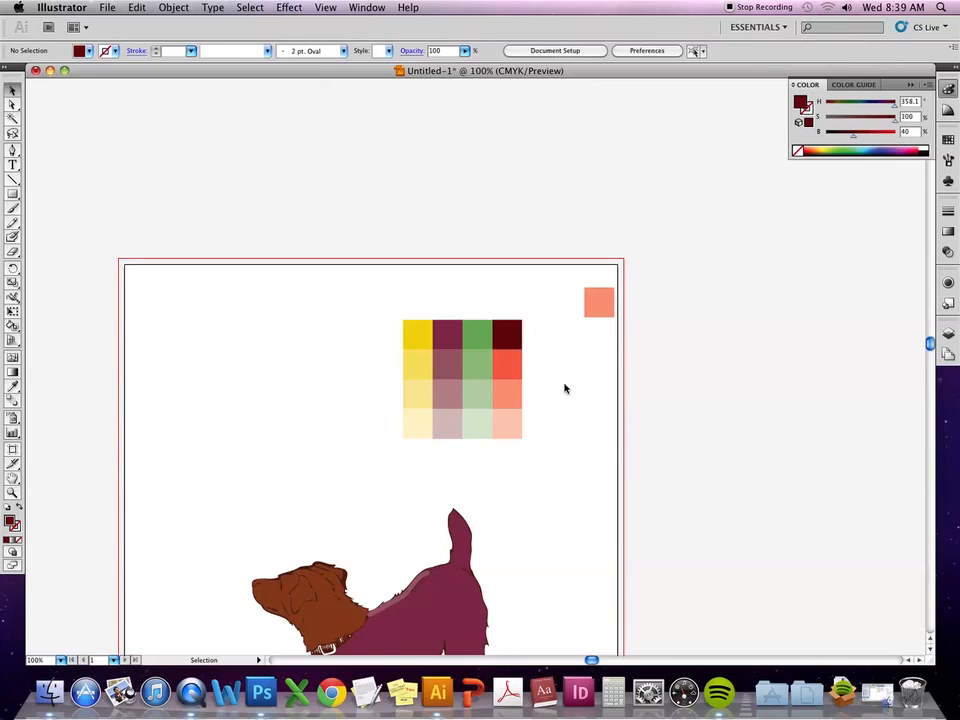
{"action": "left_click_drag", "start_coordinate": [566, 497], "coordinate": [609, 354]}
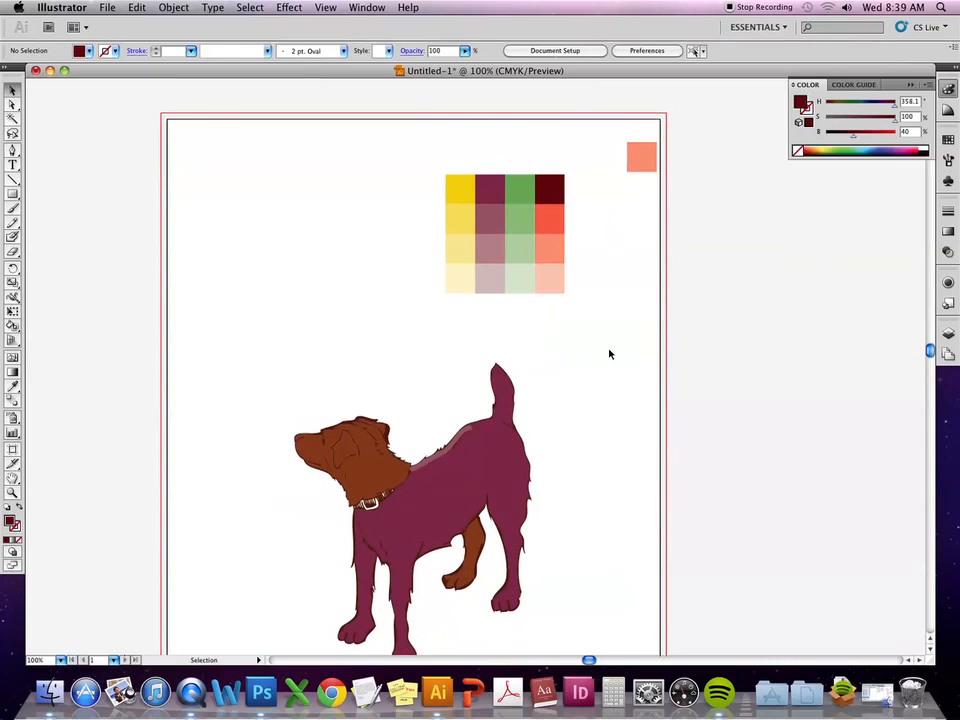
{"action": "key", "text": "super+s"}
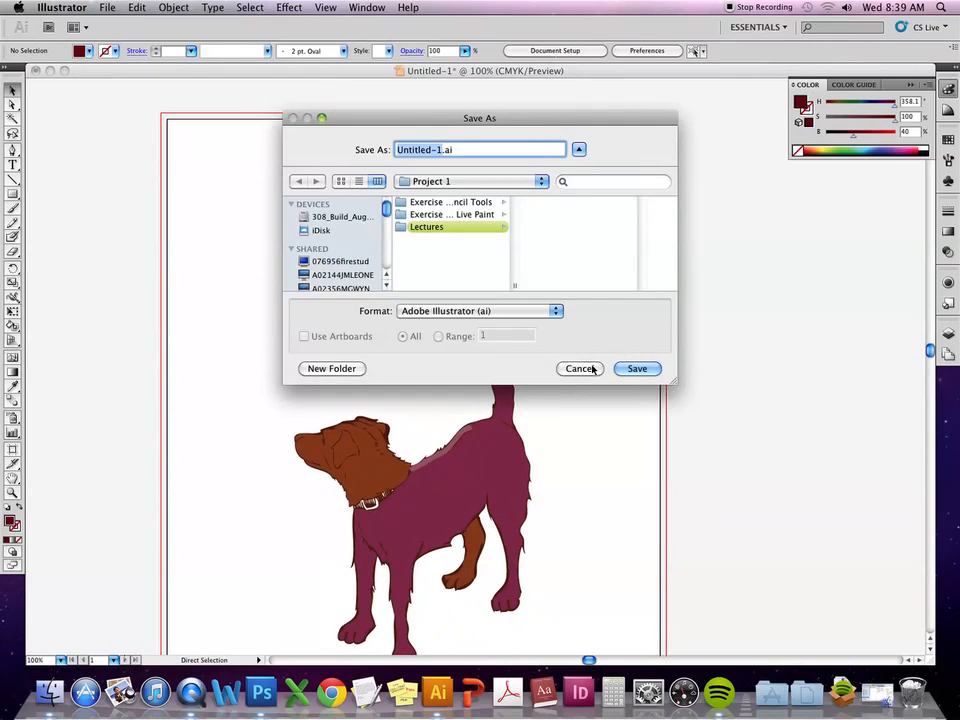
{"action": "left_click", "coordinate": [594, 369]}
{"action": "left_click_drag", "start_coordinate": [707, 450], "coordinate": [664, 424]}
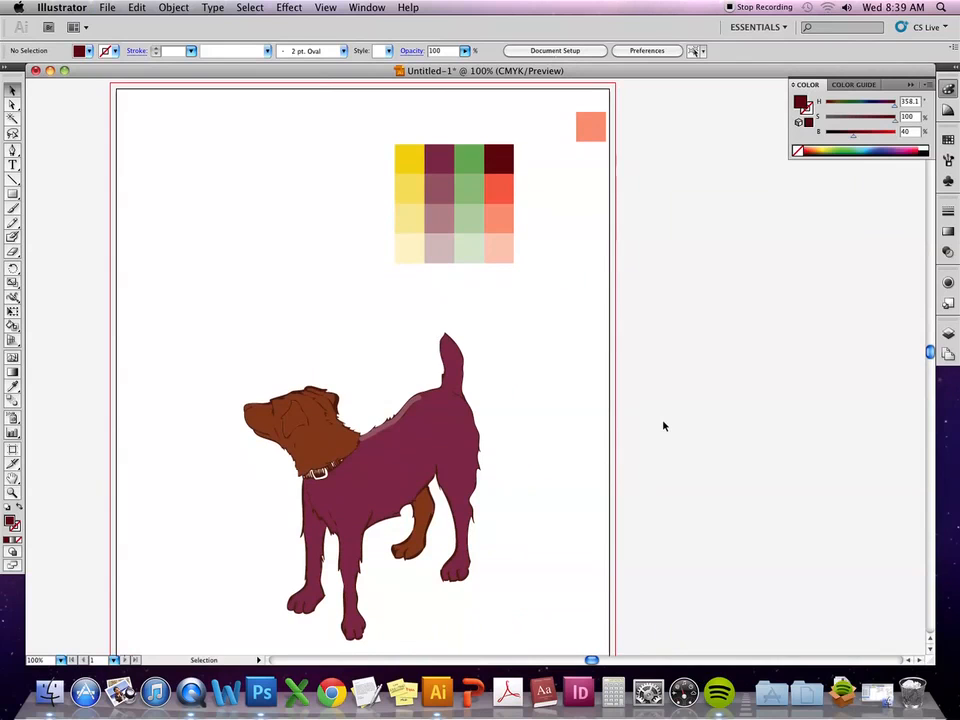